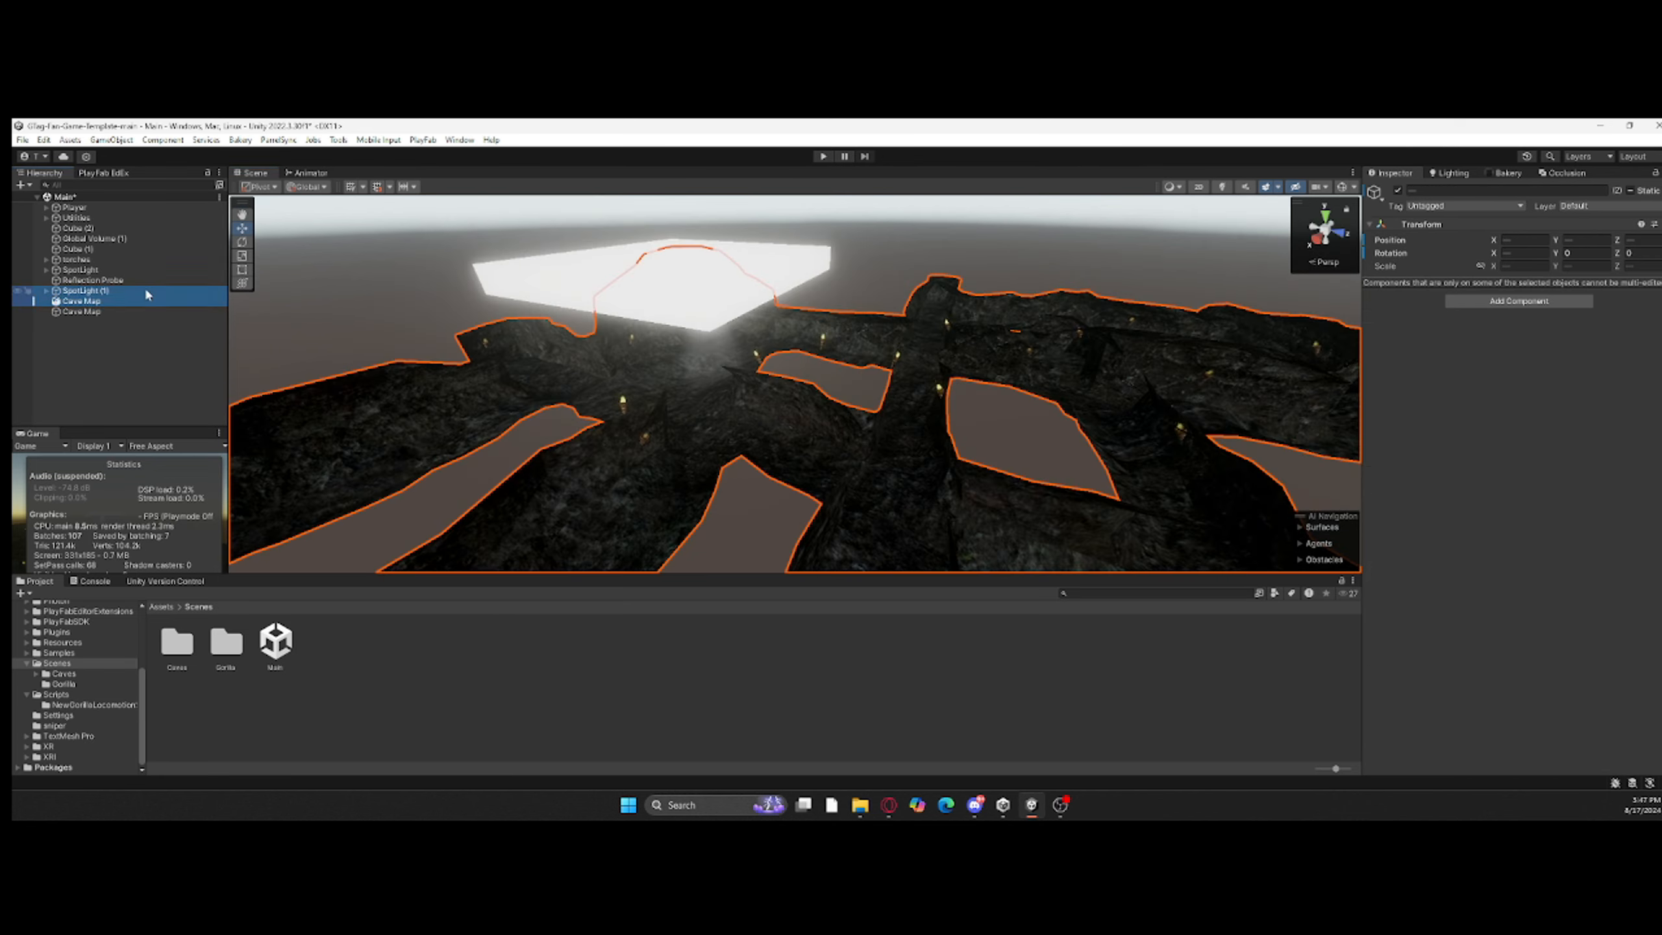
# Step: Group the cave geometry, torches, spotlights, volume and reflection probe under one parent object named Cave Map
pyautogui.keyDown('shift'); pyautogui.click(87, 260); pyautogui.keyUp('shift')
pyautogui.moveTo(785, 314); pyautogui.dragTo(655, 229, button='right')
pyautogui.keyDown('shift'); pyautogui.click(86, 239); pyautogui.keyUp('shift')
pyautogui.keyDown('shift'); pyautogui.click(85, 227); pyautogui.keyUp('shift')
pyautogui.moveTo(98, 292); pyautogui.dragTo(85, 312)
pyautogui.doubleClick(81, 228)
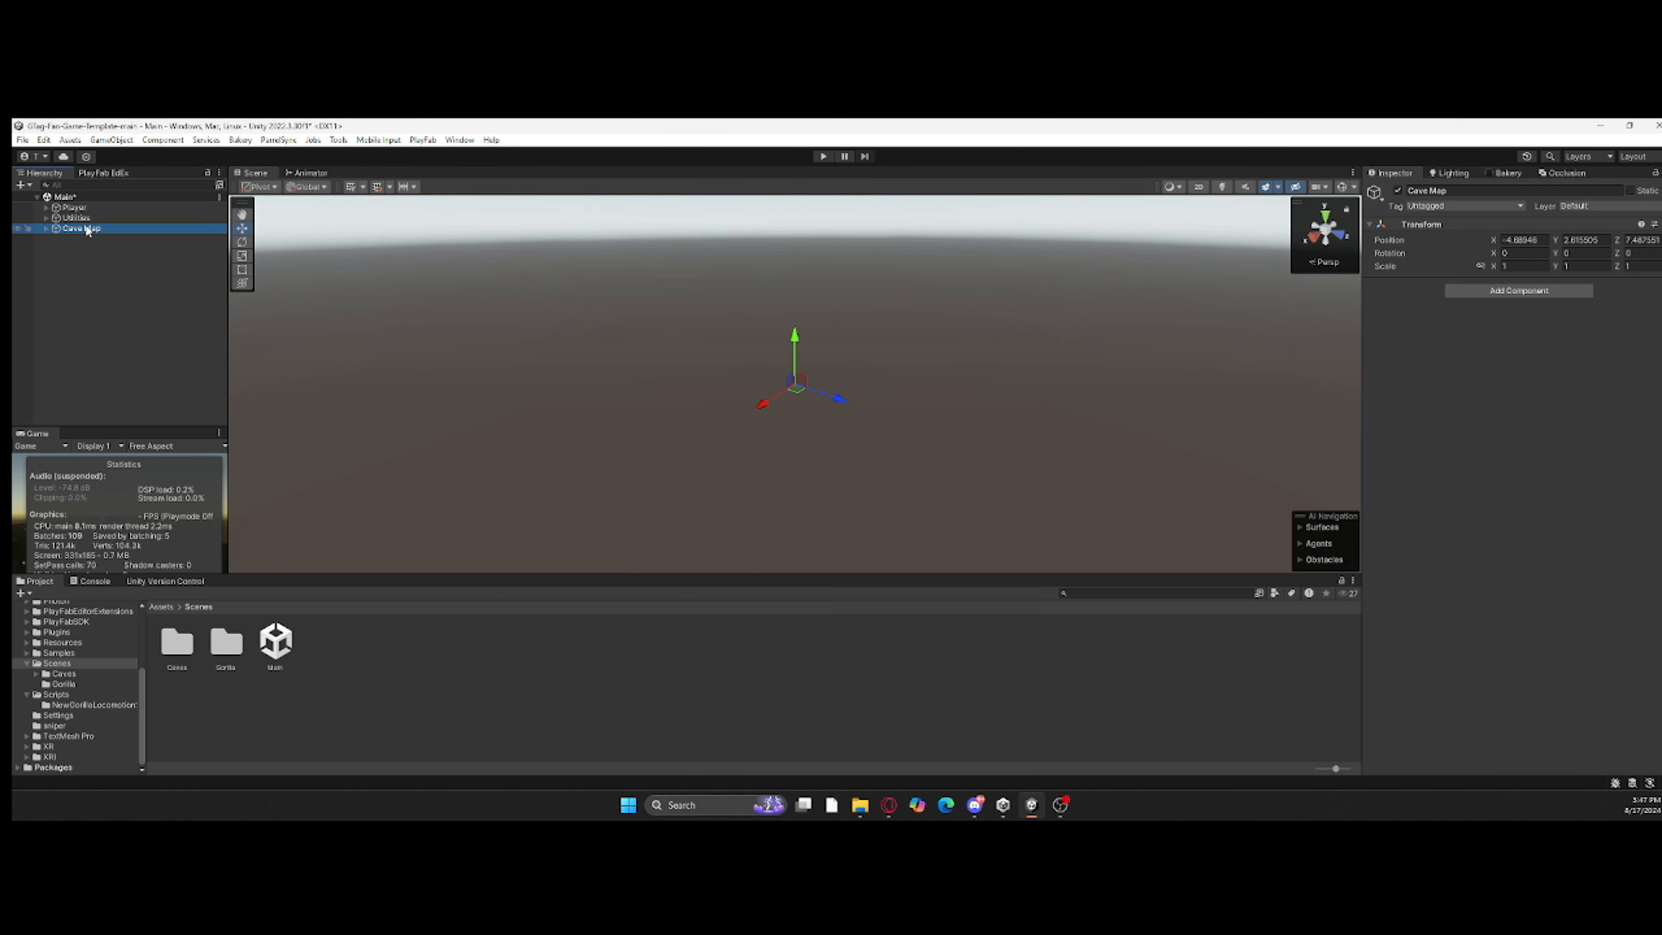
# Step: Turn on scene lighting in the Scene view and test-run the game while viewing the cave map
pyautogui.doubleClick(85, 269)
pyautogui.press('s')
pyautogui.moveTo(731, 314)
pyautogui.mouseDown(button='right')
pyautogui.moveTo(752, 291)
pyautogui.moveTo(727, 298)
pyautogui.mouseUp(button='right')
pyautogui.click(523, 262)
pyautogui.click(47, 229)
pyautogui.click(1221, 186)
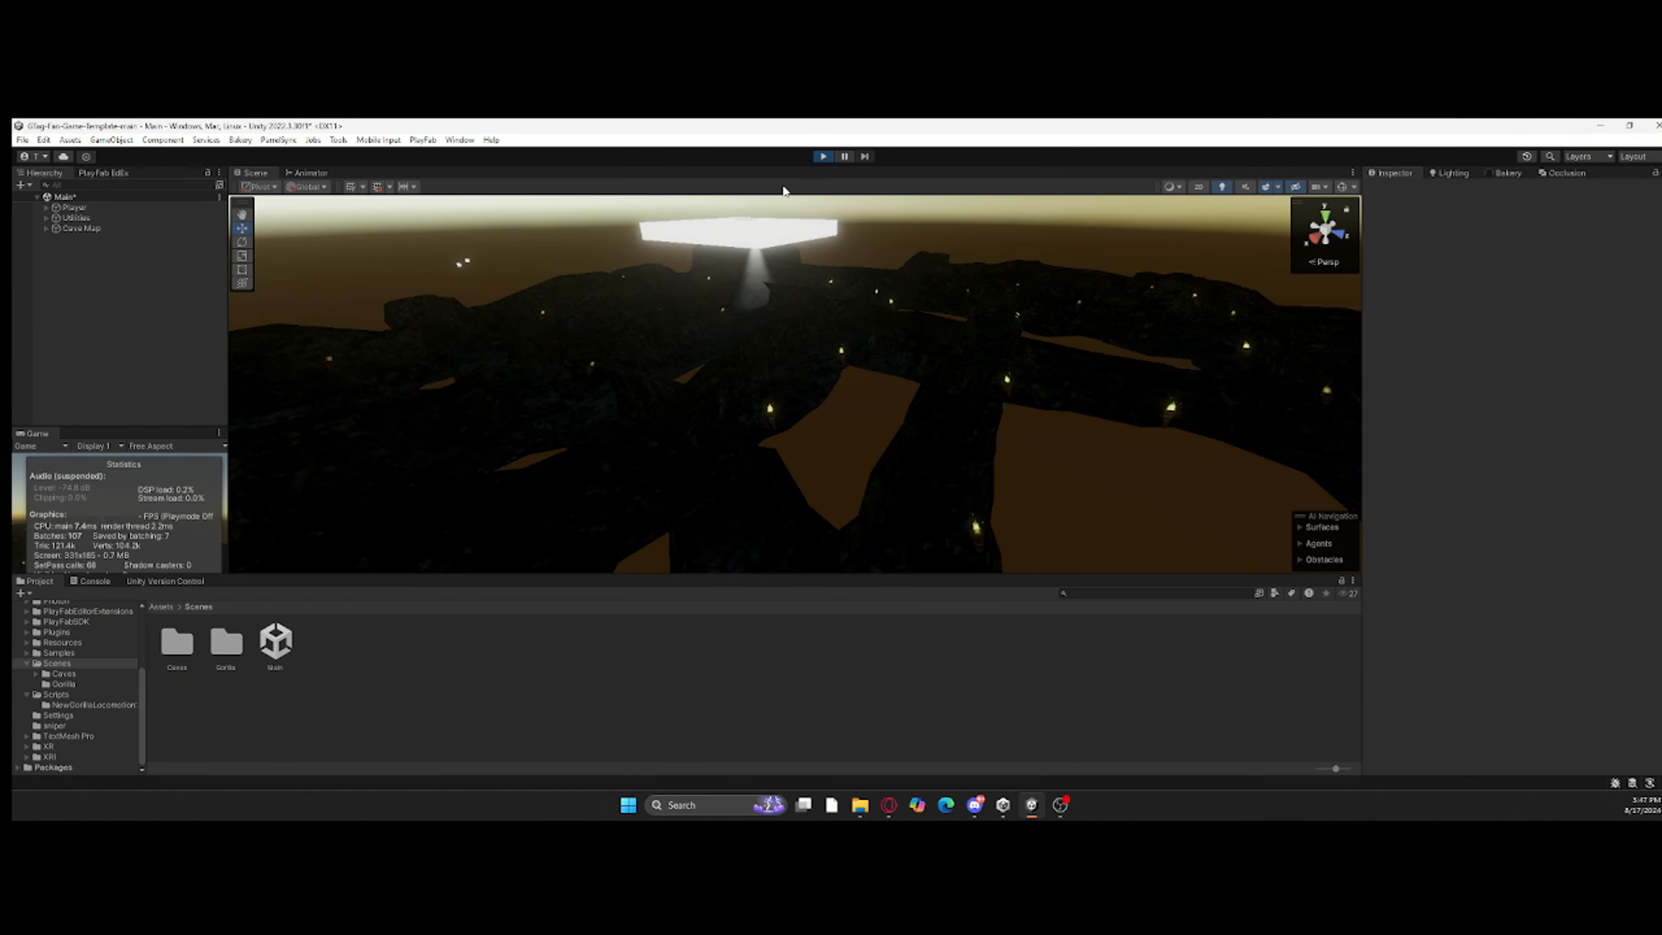
pyautogui.moveTo(616, 416); pyautogui.dragTo(594, 487, button='right')
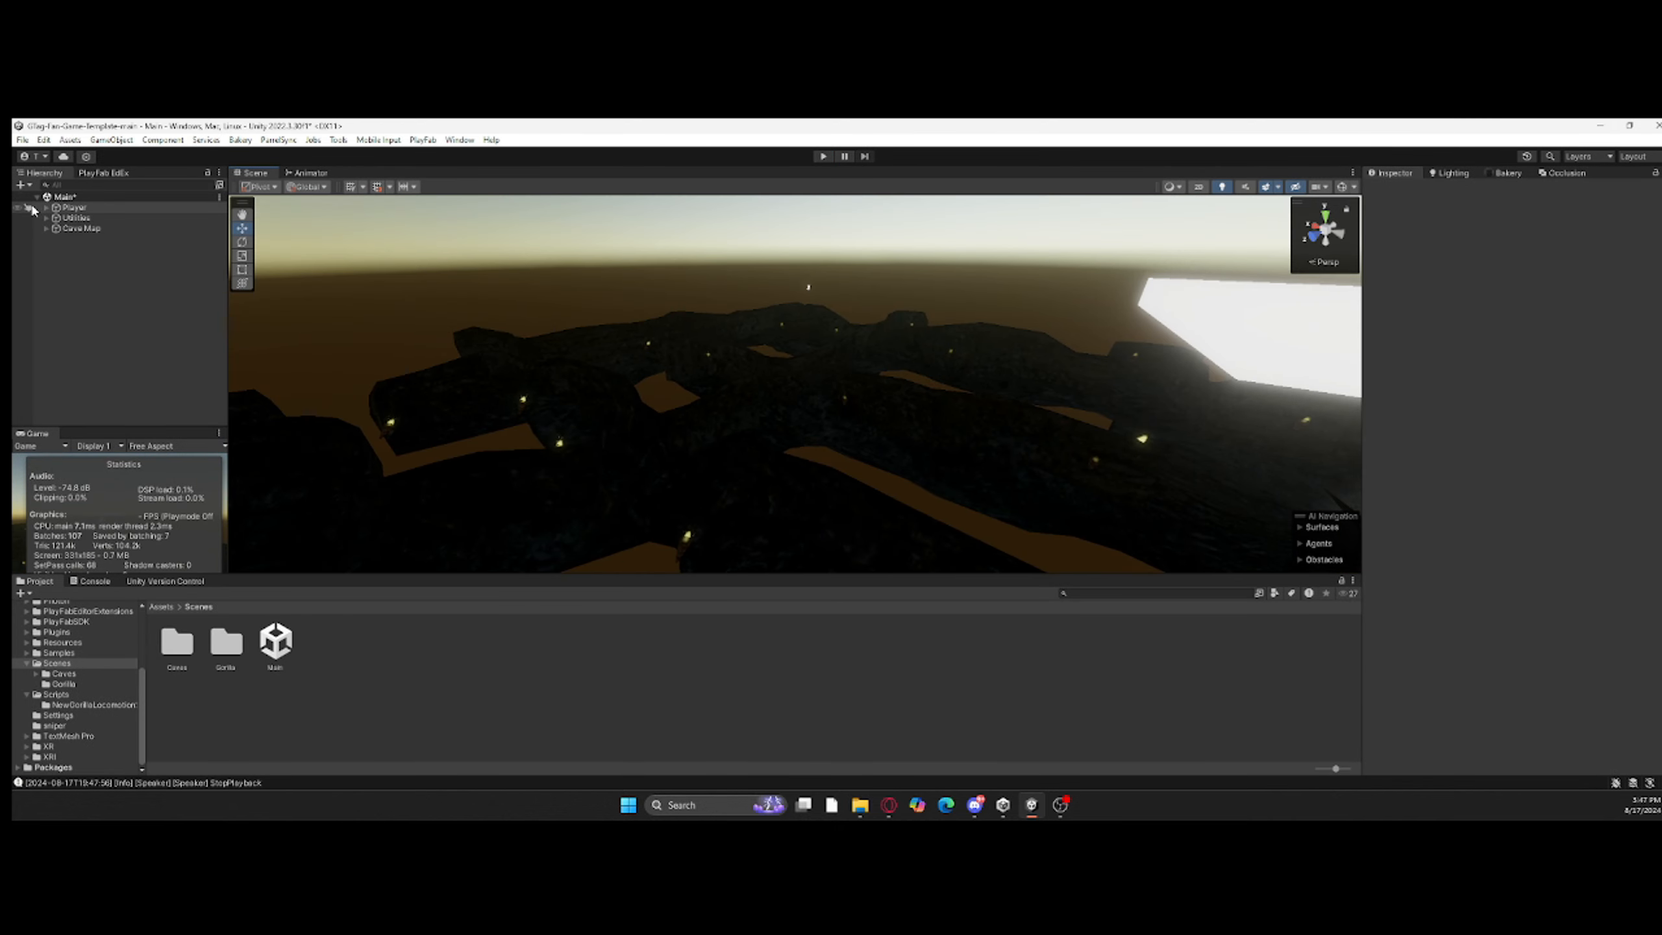
# Step: Review the Player's child objects in the hierarchy, collapse them again and open the root Assets folder
pyautogui.click(47, 207)
pyautogui.click(77, 240)
pyautogui.click(56, 239)
pyautogui.click(56, 238)
pyautogui.click(46, 208)
pyautogui.click(119, 354)
pyautogui.click(161, 606)
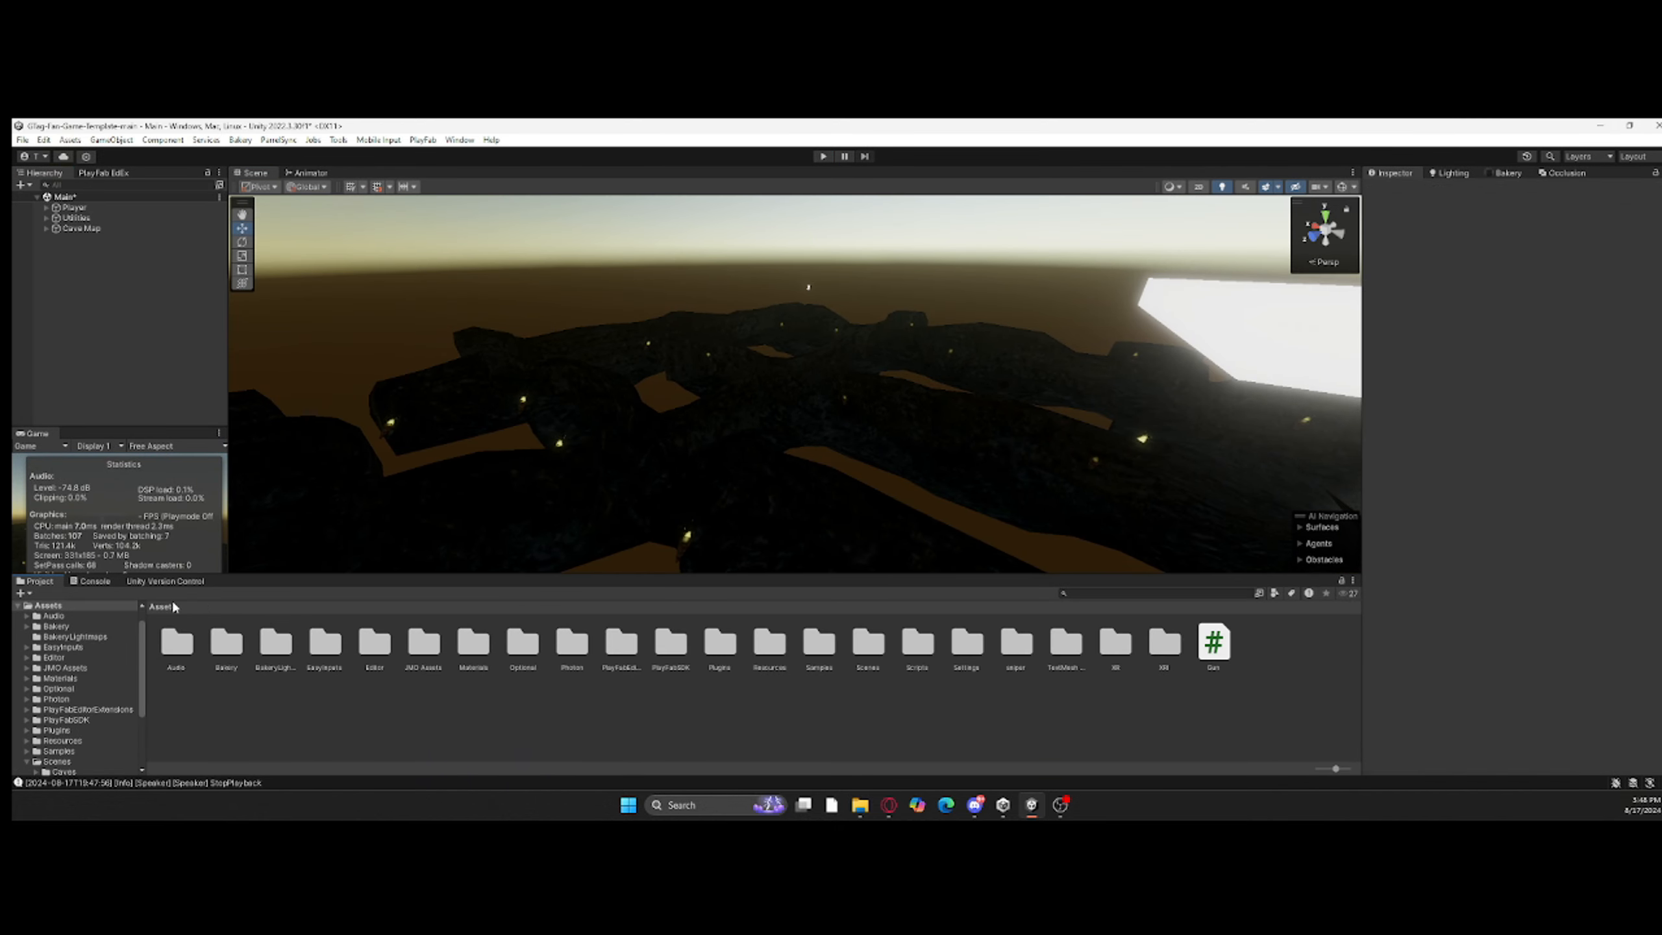
# Step: Deactivate the torches group inside Cave Map and reactivate it to compare the rendering statistics
pyautogui.click(47, 228)
pyautogui.click(85, 270)
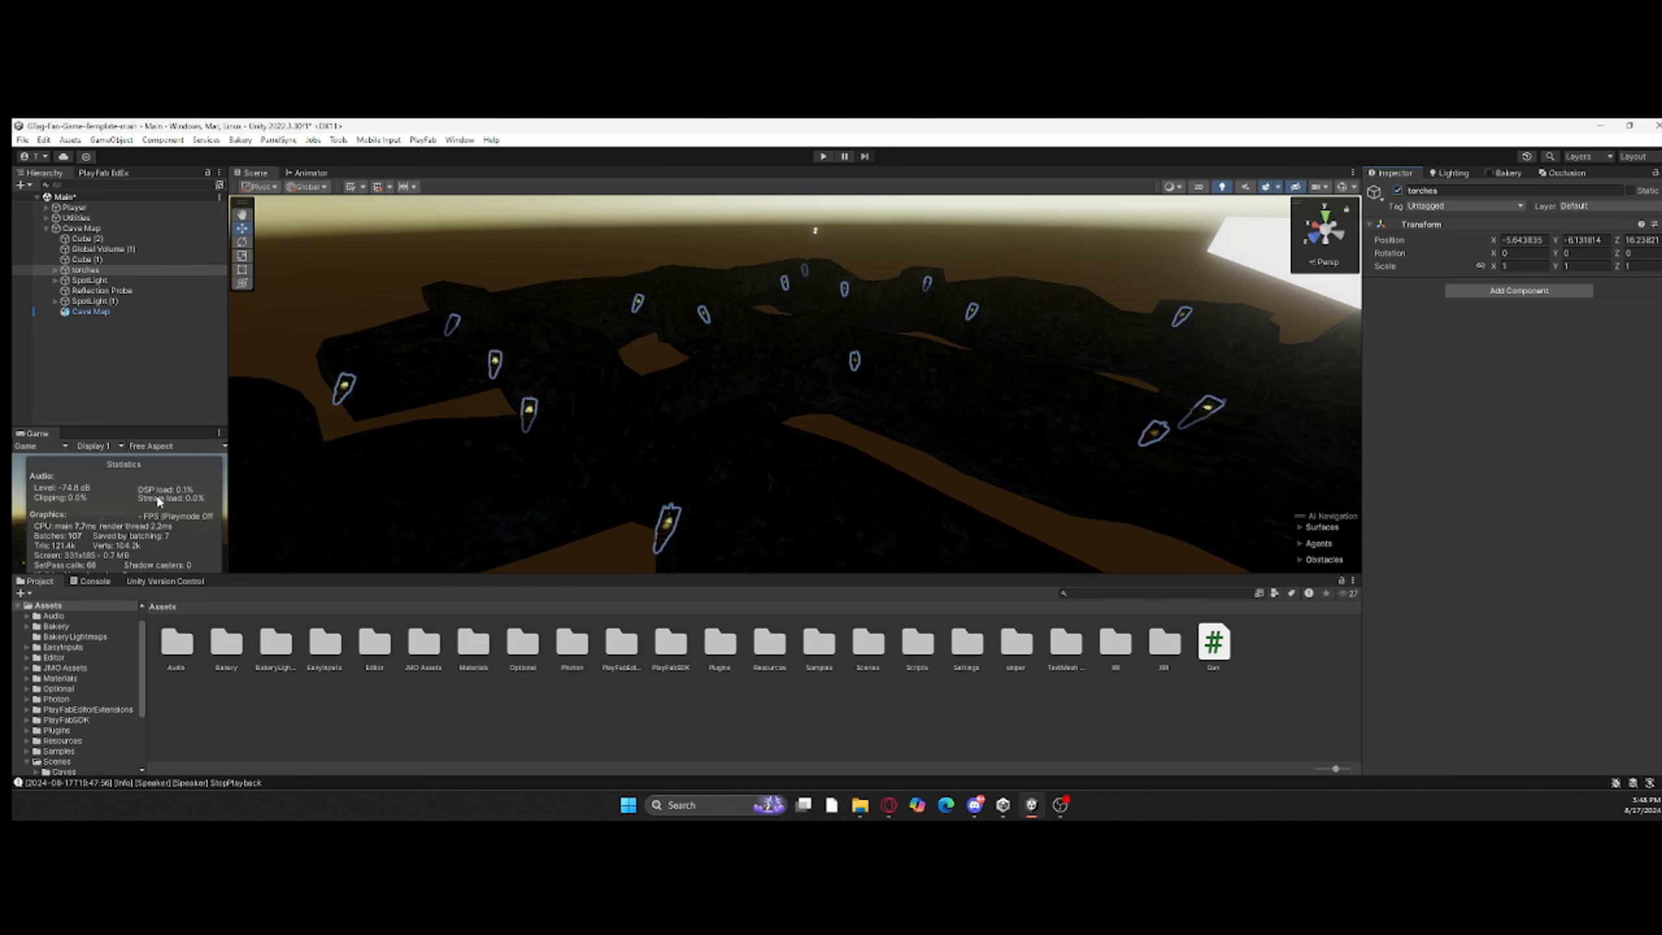
pyautogui.click(1398, 191)
pyautogui.click(1397, 190)
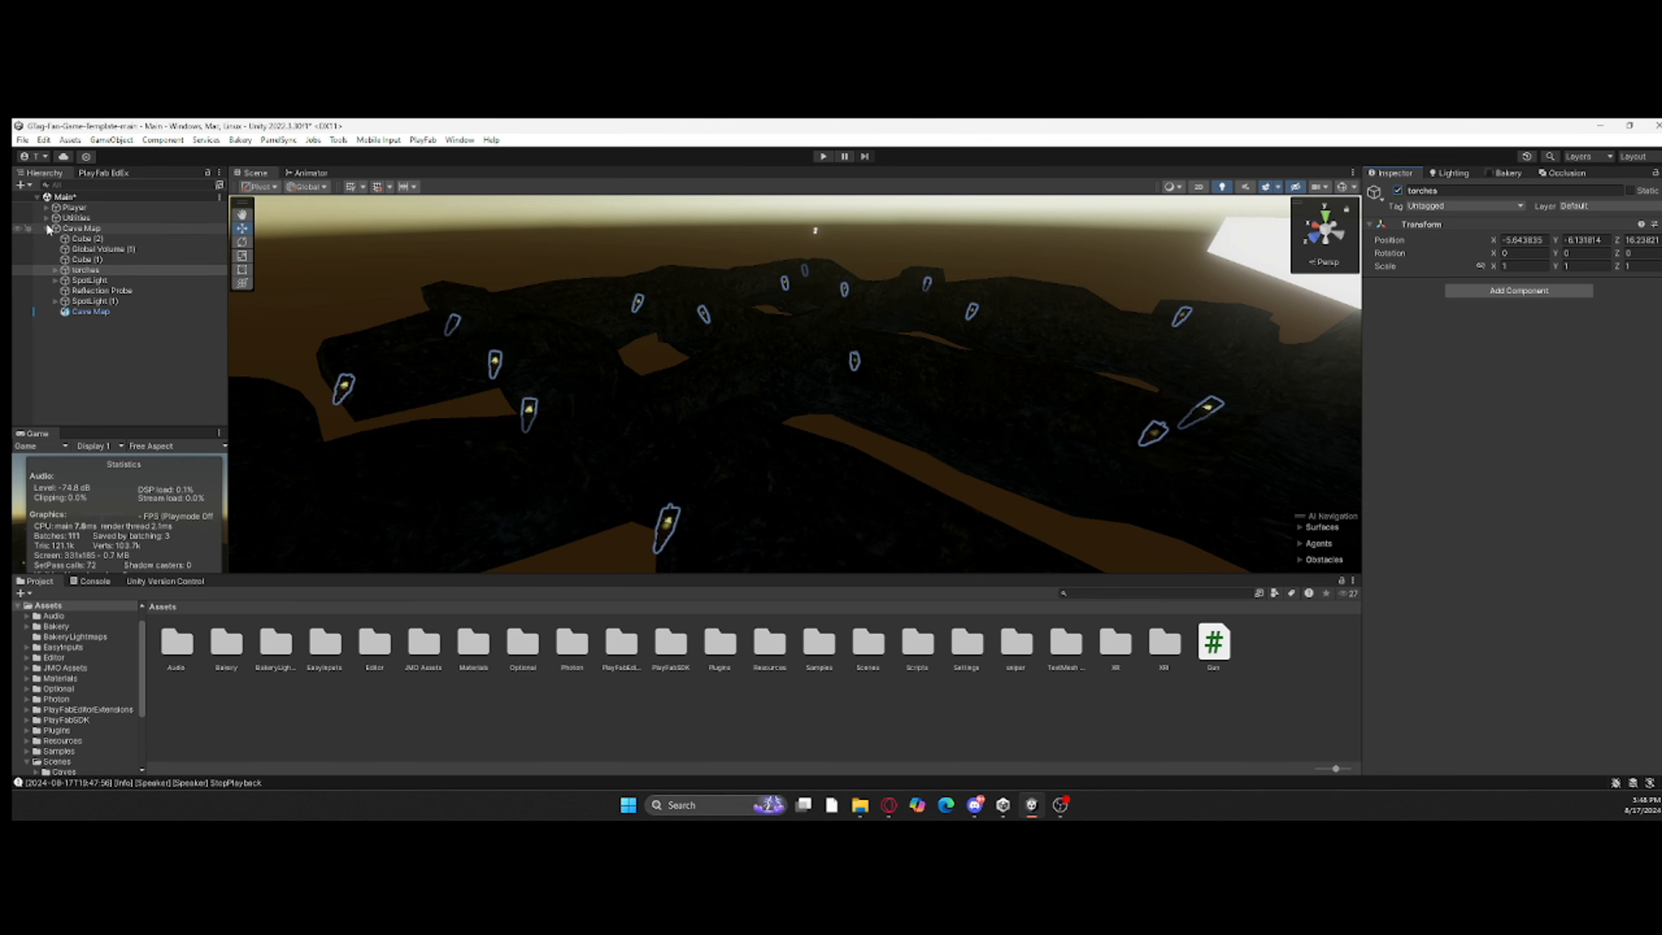
# Step: Enable Is Trigger on the Sphere Colliders of both the LeftHand Controller and RightHand Controller under GorillaPlayer
pyautogui.click(46, 228)
pyautogui.click(46, 207)
pyautogui.click(56, 239)
pyautogui.click(124, 259)
pyautogui.scroll(-2, 1505, 524)
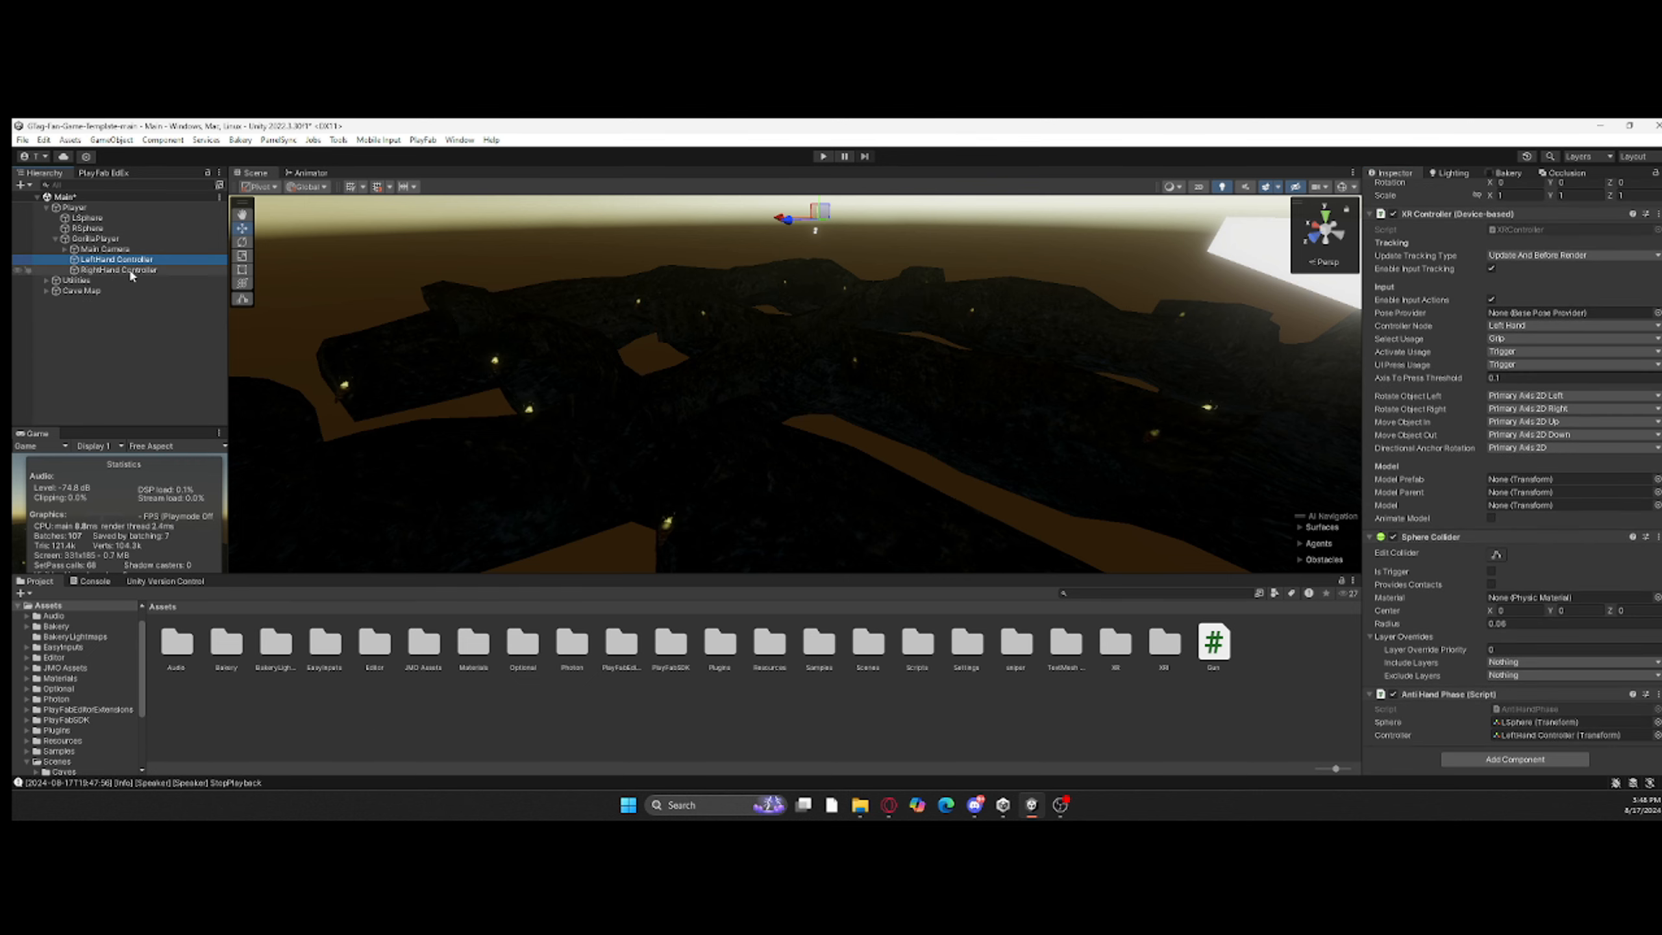
pyautogui.keyDown('ctrl'); pyautogui.click(131, 271); pyautogui.keyUp('ctrl')
pyautogui.click(1491, 574)
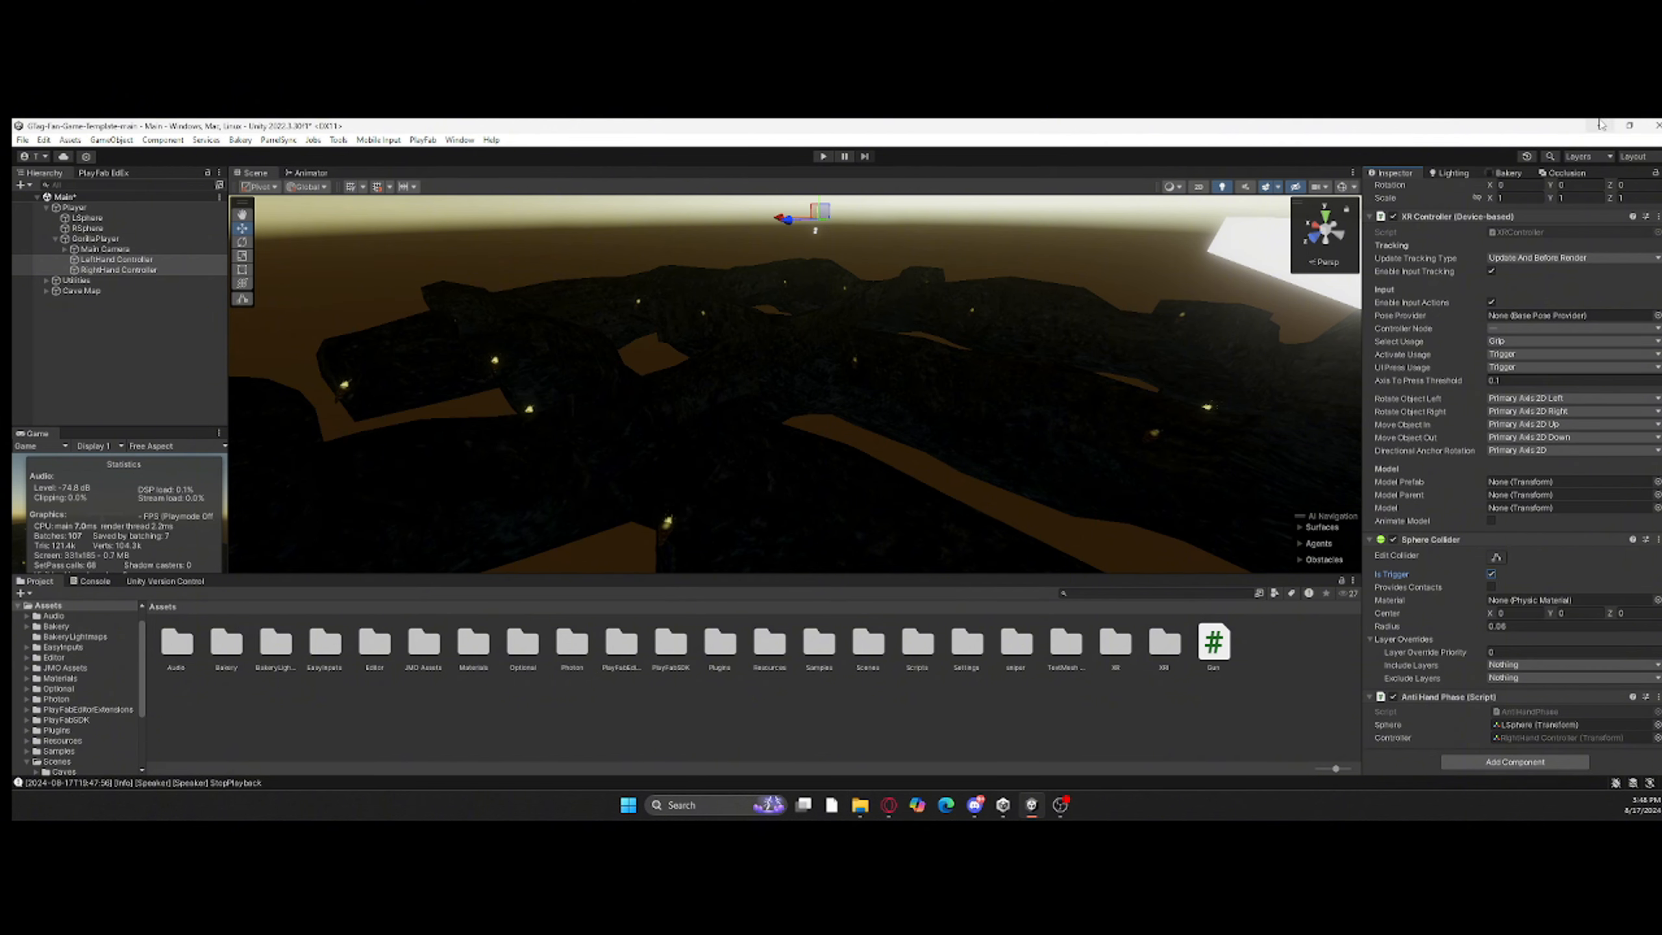
# Step: Deactivate the LSphere and RSphere objects under Player
pyautogui.doubleClick(87, 229)
pyautogui.keyDown('ctrl'); pyautogui.click(88, 219); pyautogui.keyUp('ctrl')
pyautogui.moveTo(626, 460); pyautogui.dragTo(680, 458, button='right')
pyautogui.scroll(-10, 680, 458)
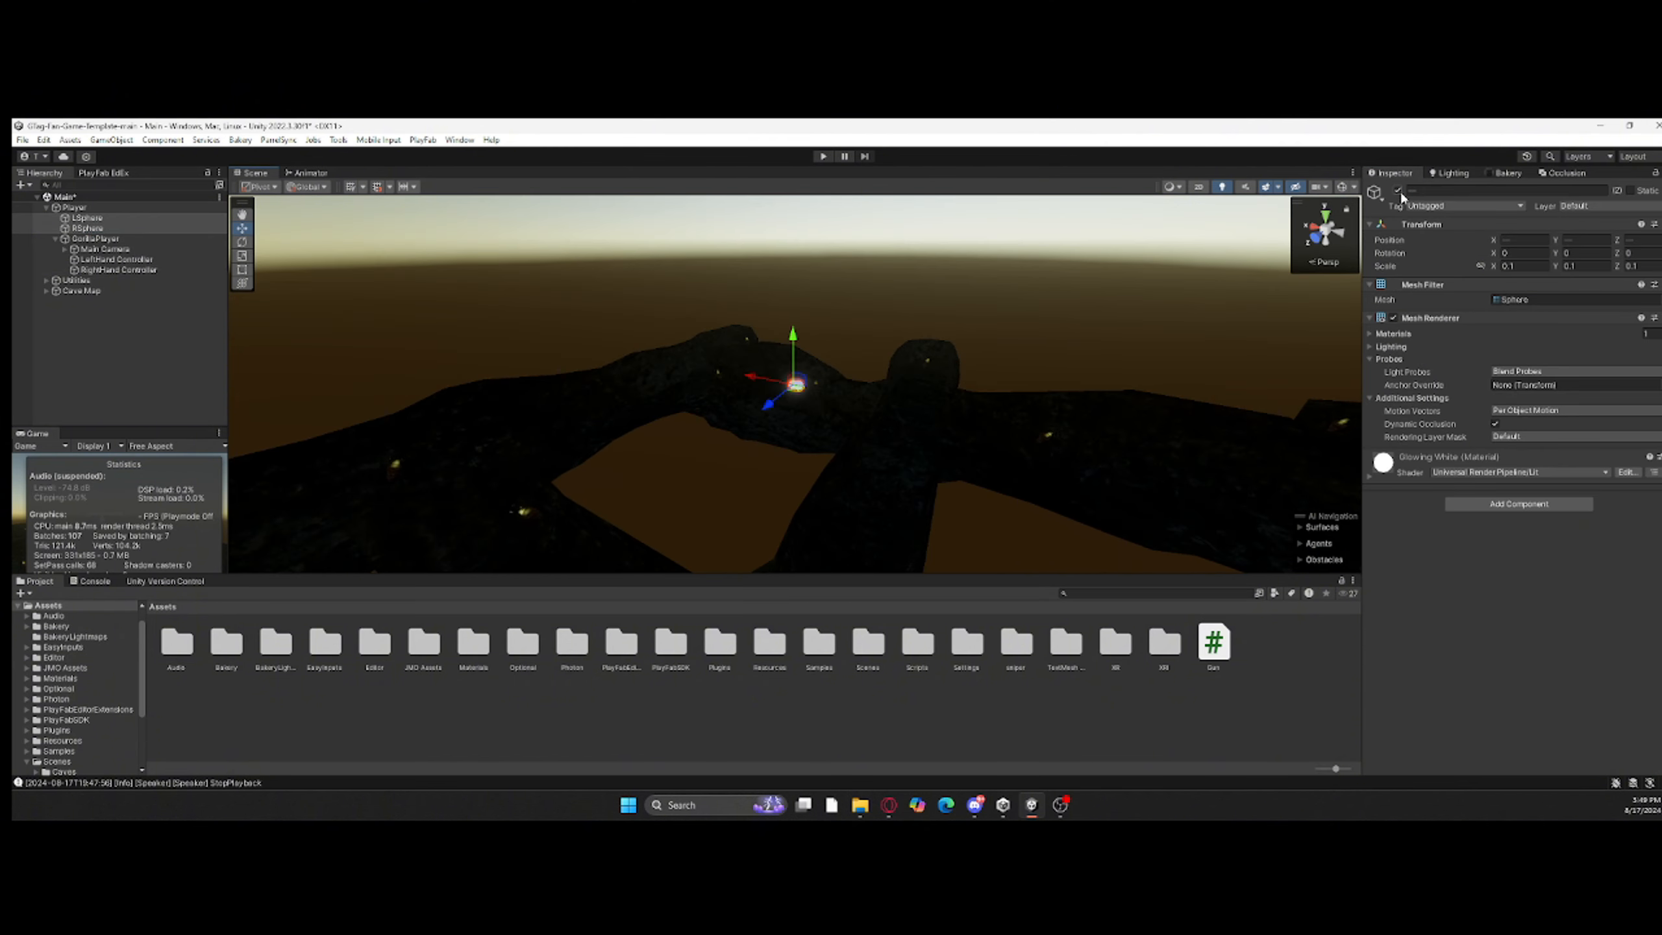
# Step: Open the Player prefab from the Resources/PhotonVR folder for editing
pyautogui.doubleClick(562, 656)
pyautogui.click(160, 607)
pyautogui.doubleClick(777, 658)
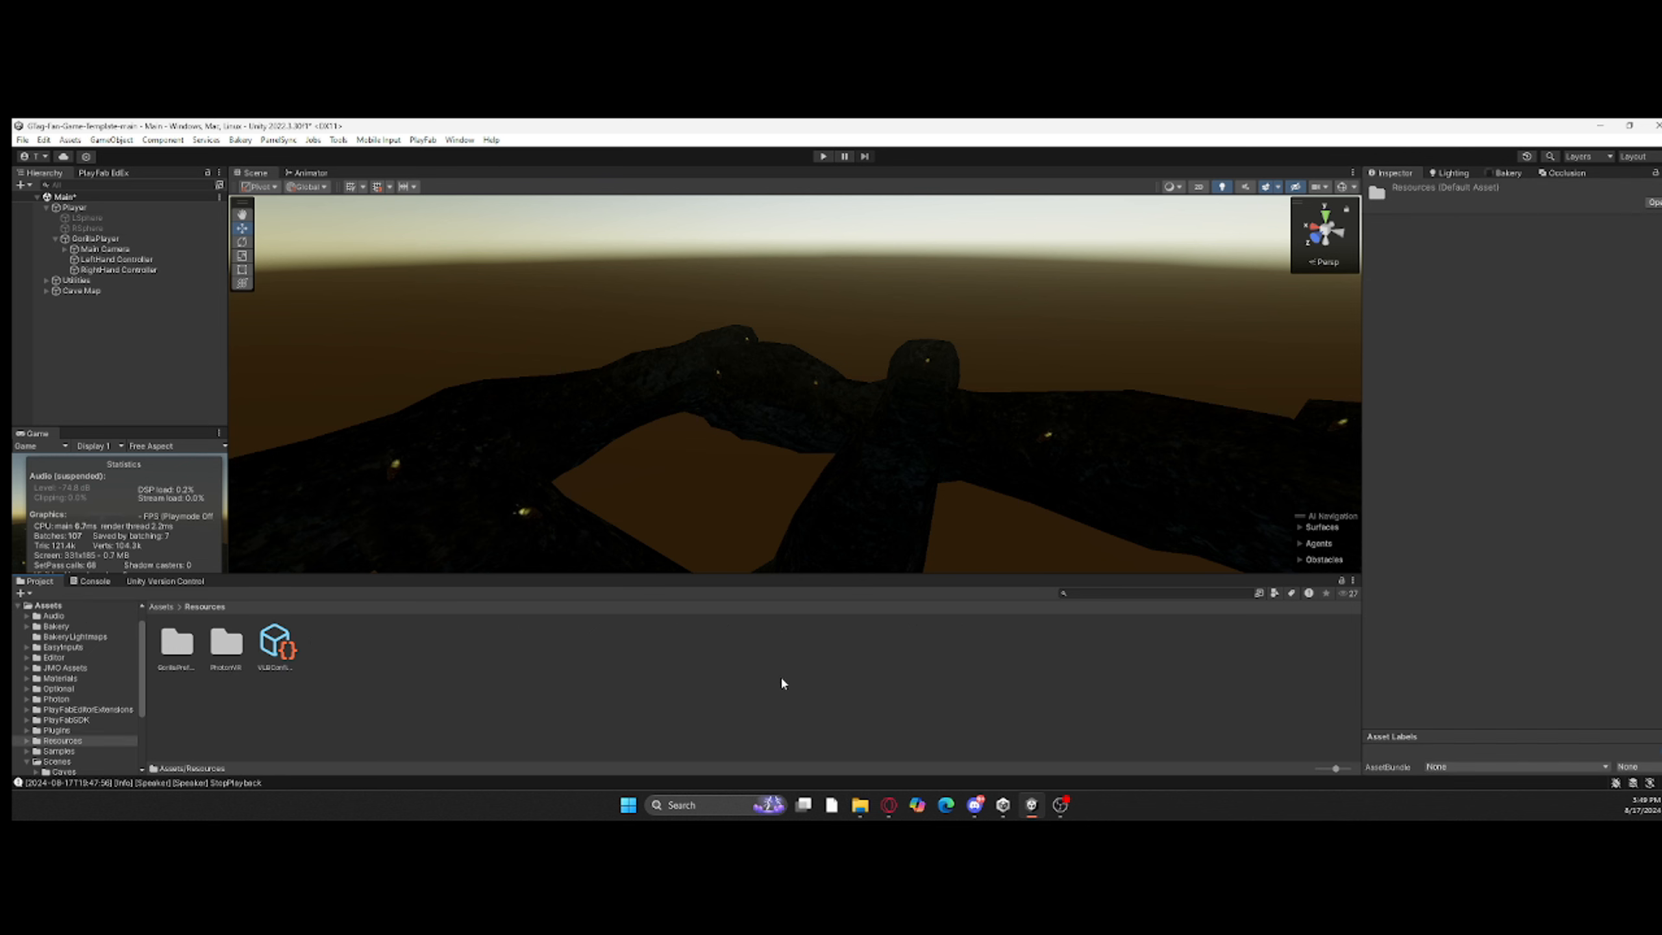
pyautogui.doubleClick(226, 655)
pyautogui.doubleClick(320, 642)
# Step: Start importing a custom package and search the available files for "templ"
pyautogui.rightClick(503, 654)
pyautogui.moveTo(622, 408)
pyautogui.click(759, 405)
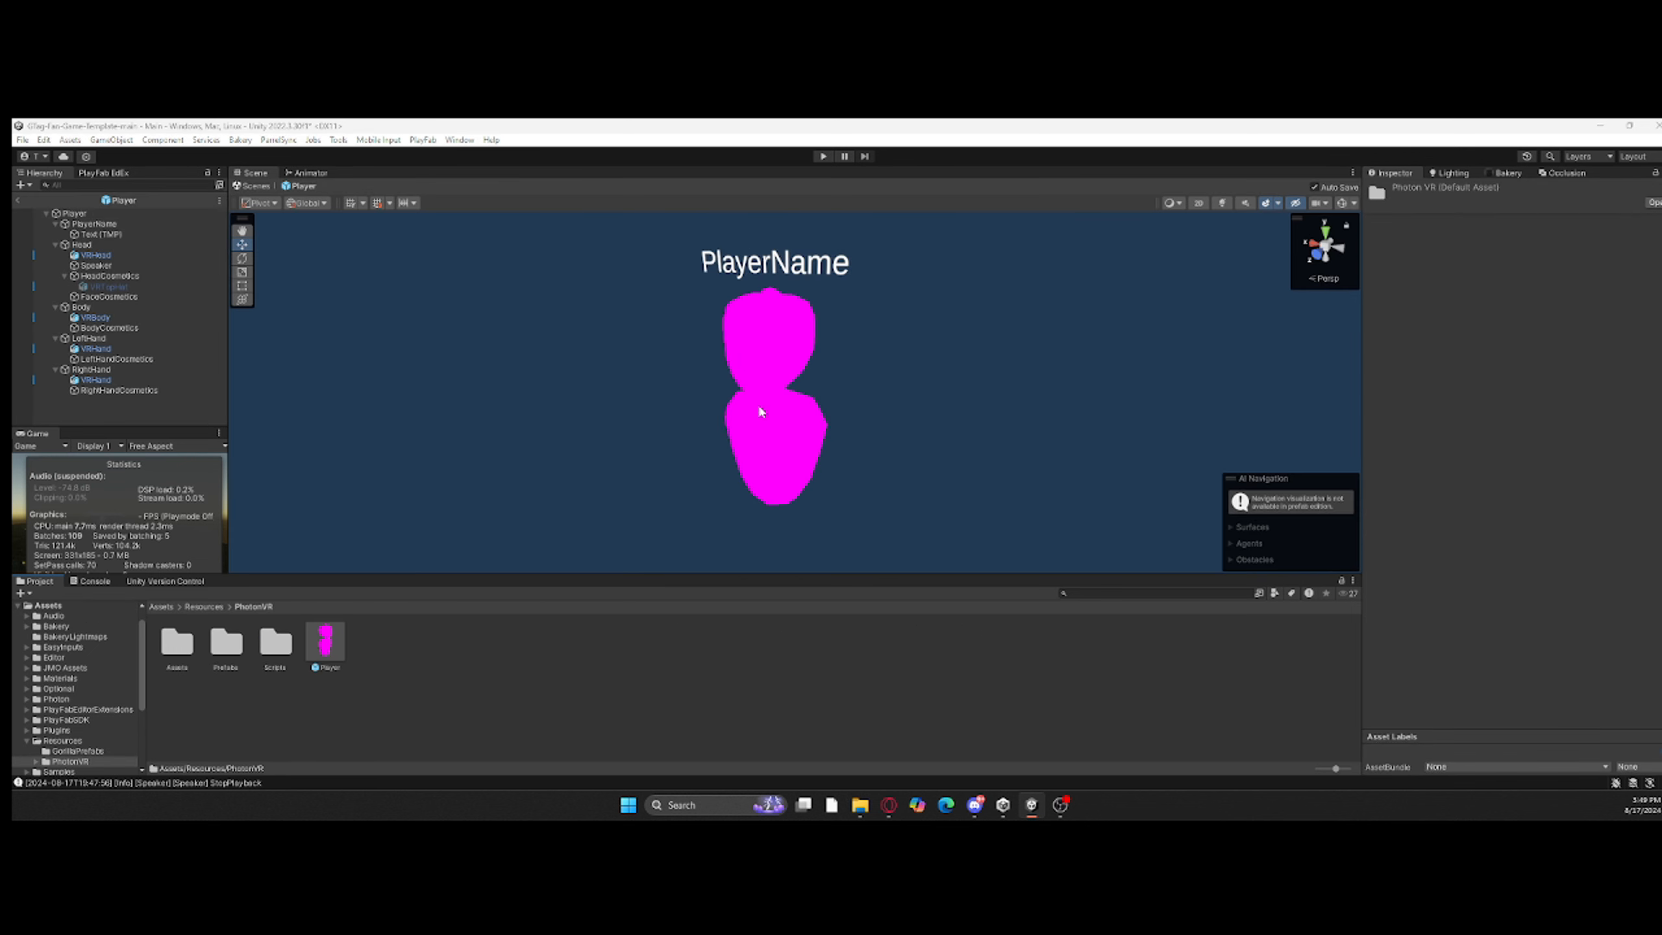
pyautogui.scroll(-3, 297, 361)
pyautogui.click(736, 181)
pyautogui.hotkey('ctrl', 'a')
pyautogui.write('templ')
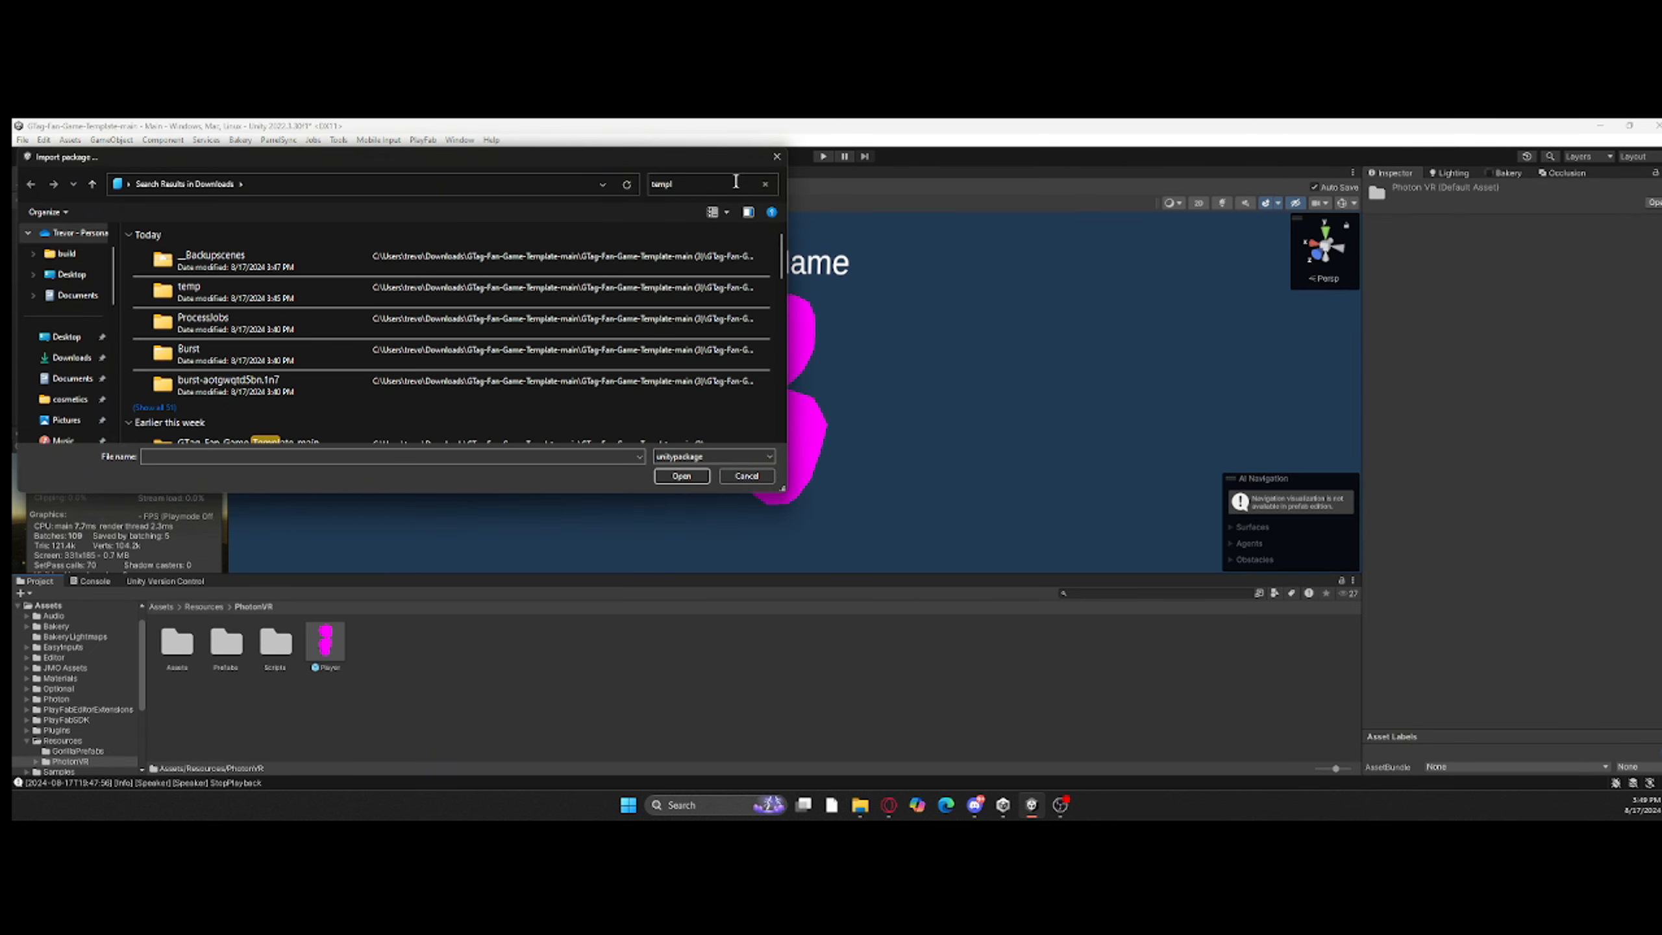
# Step: Browse the Downloads folder and search it for "game"
pyautogui.click(72, 357)
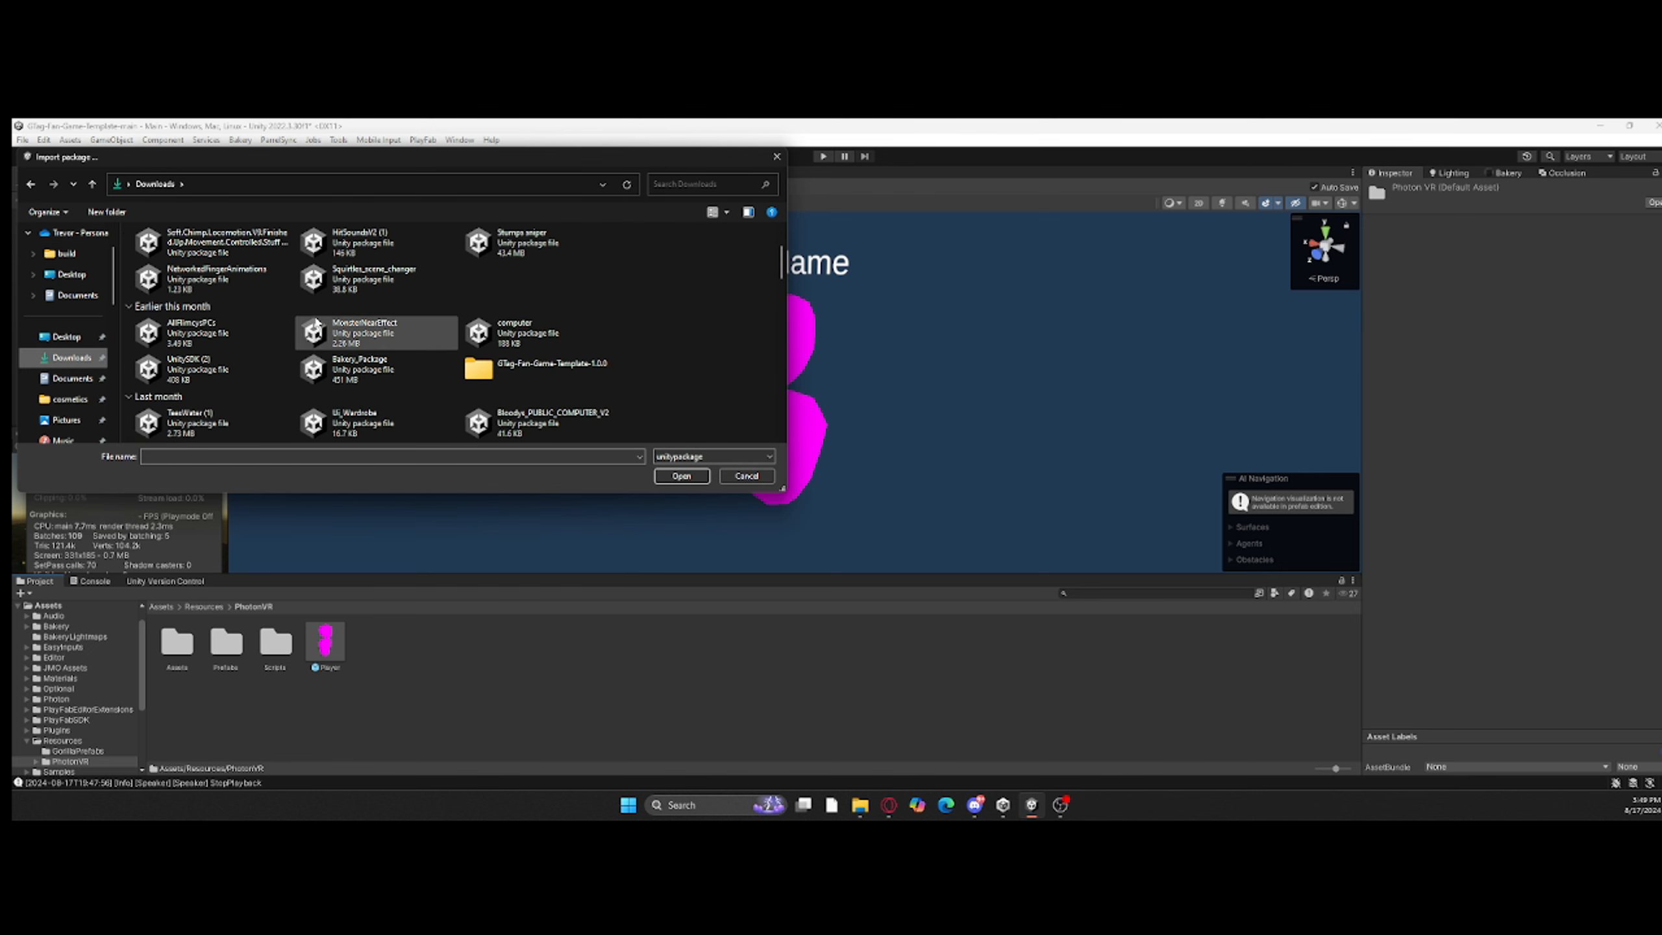
pyautogui.scroll(-10, 691, 351)
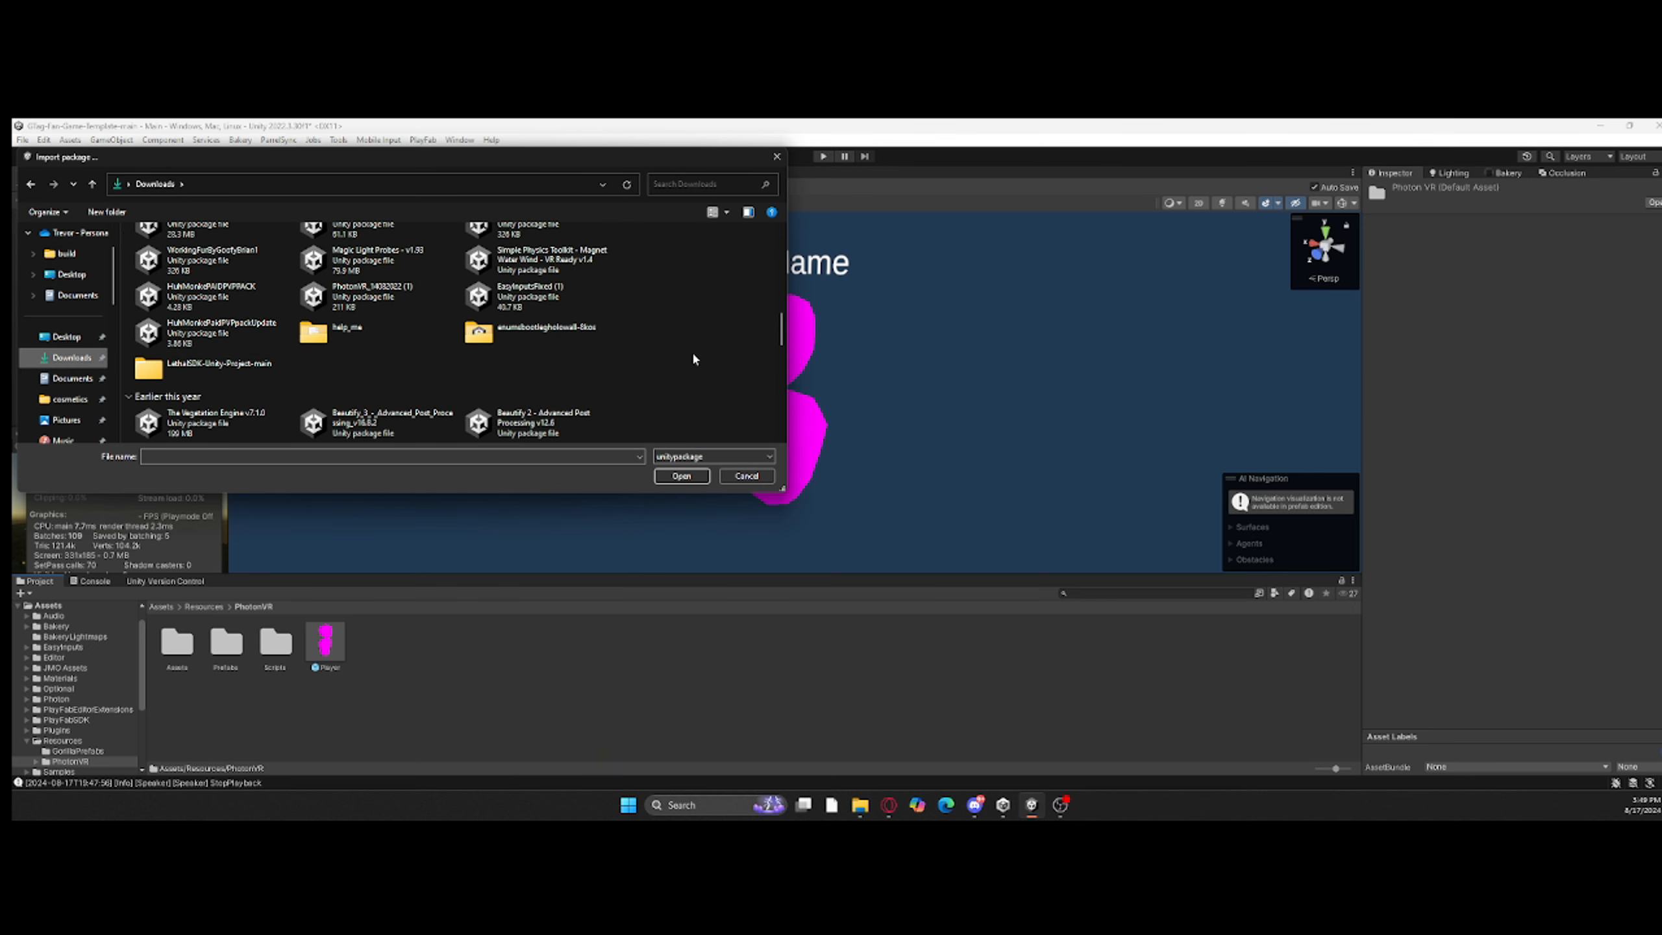
pyautogui.click(707, 184)
pyautogui.write('game')
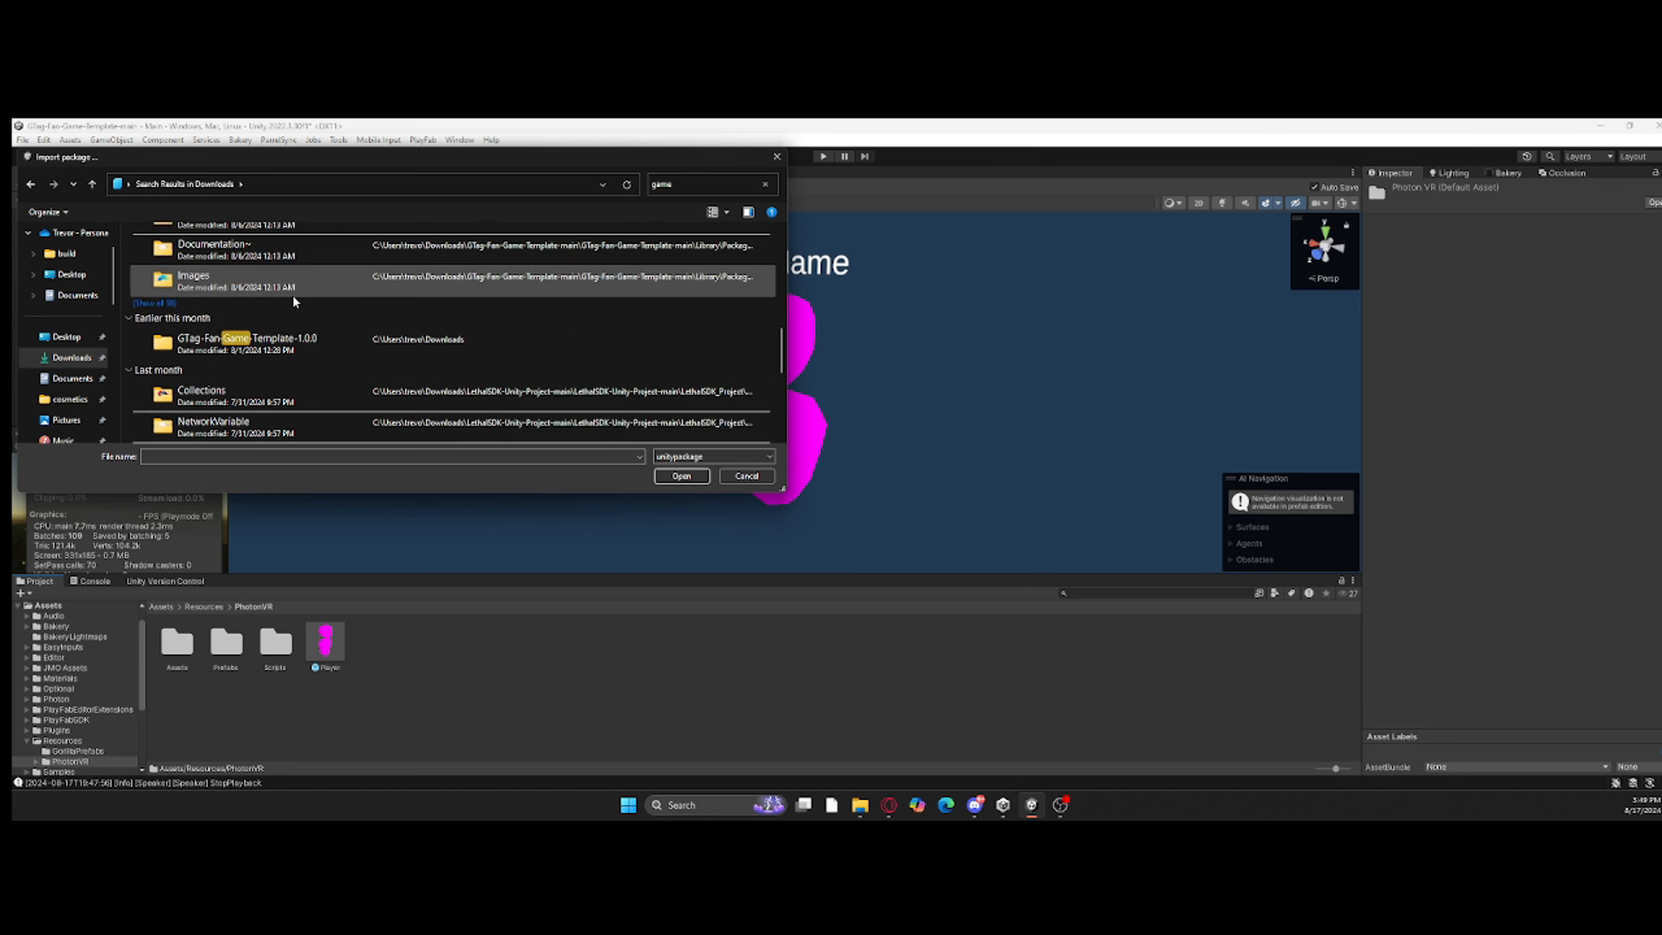
# Step: Look through the Unity package files in Downloads for the game template package
pyautogui.scroll(-3, 295, 301)
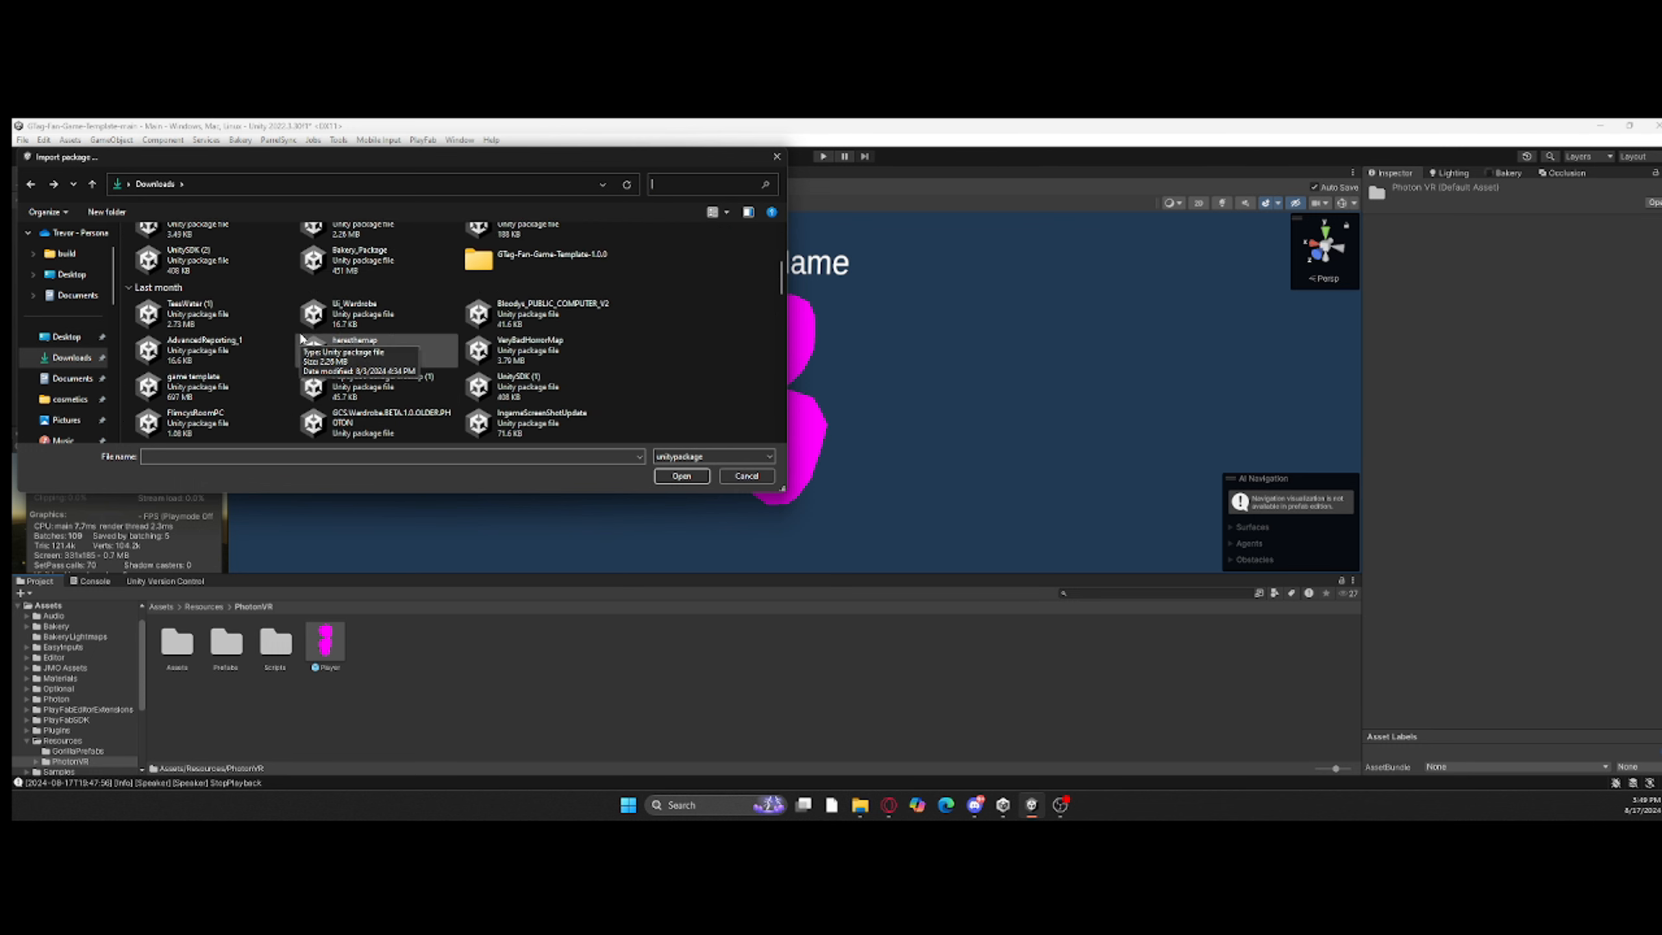
pyautogui.scroll(-8, 378, 401)
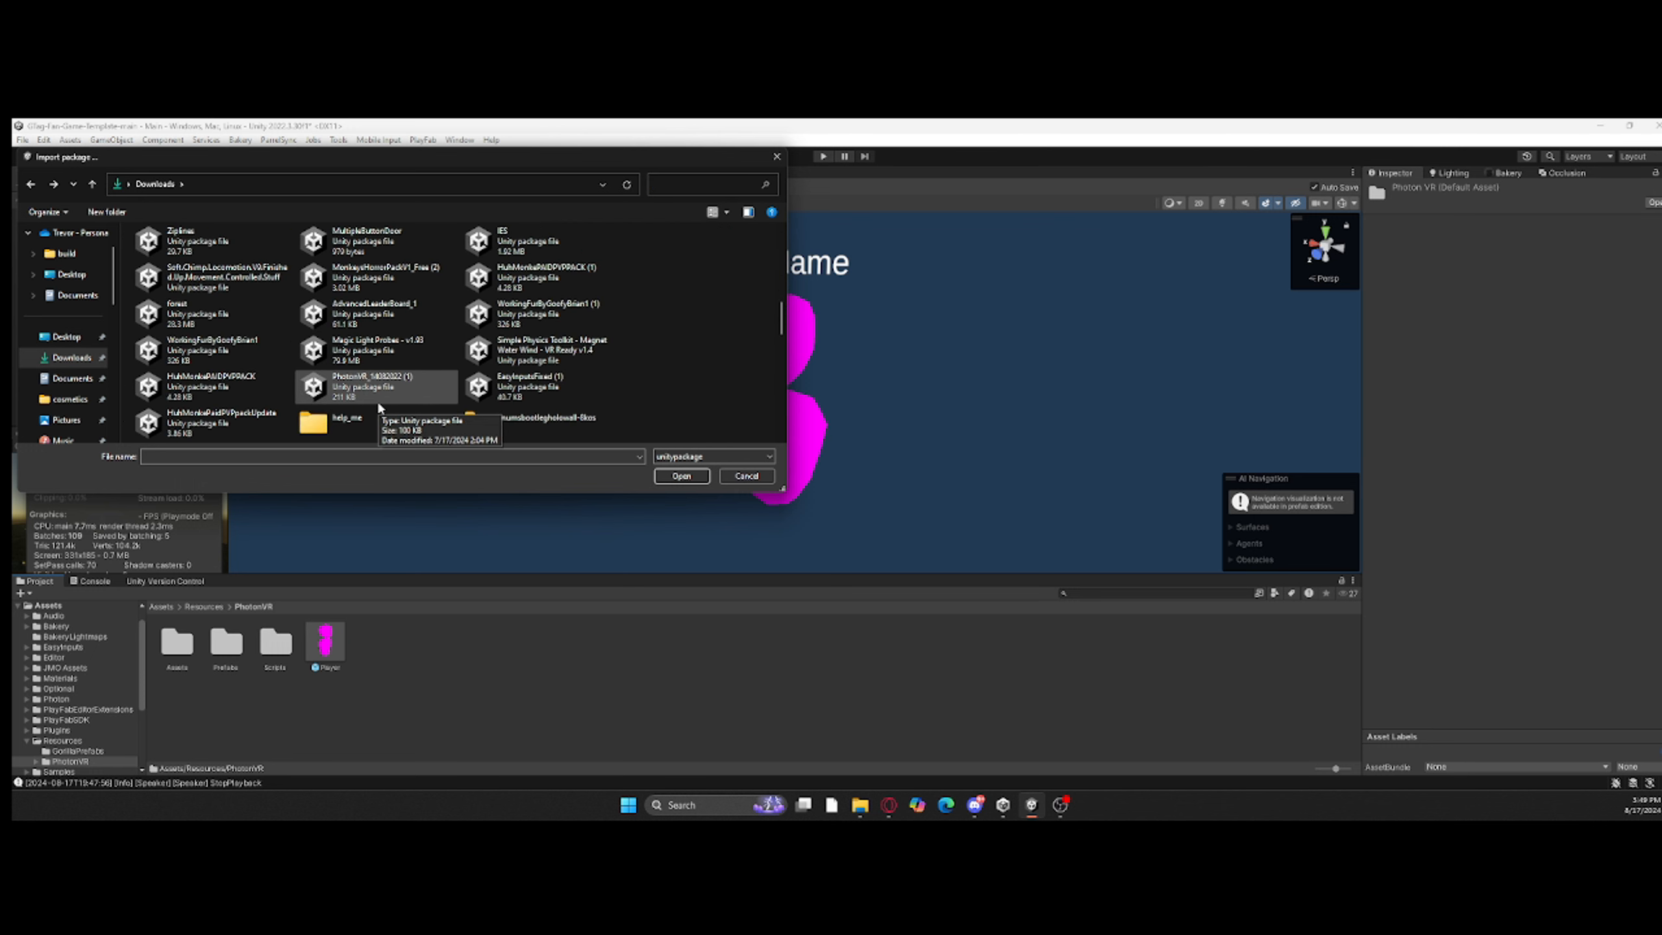
pyautogui.scroll(-8, 378, 406)
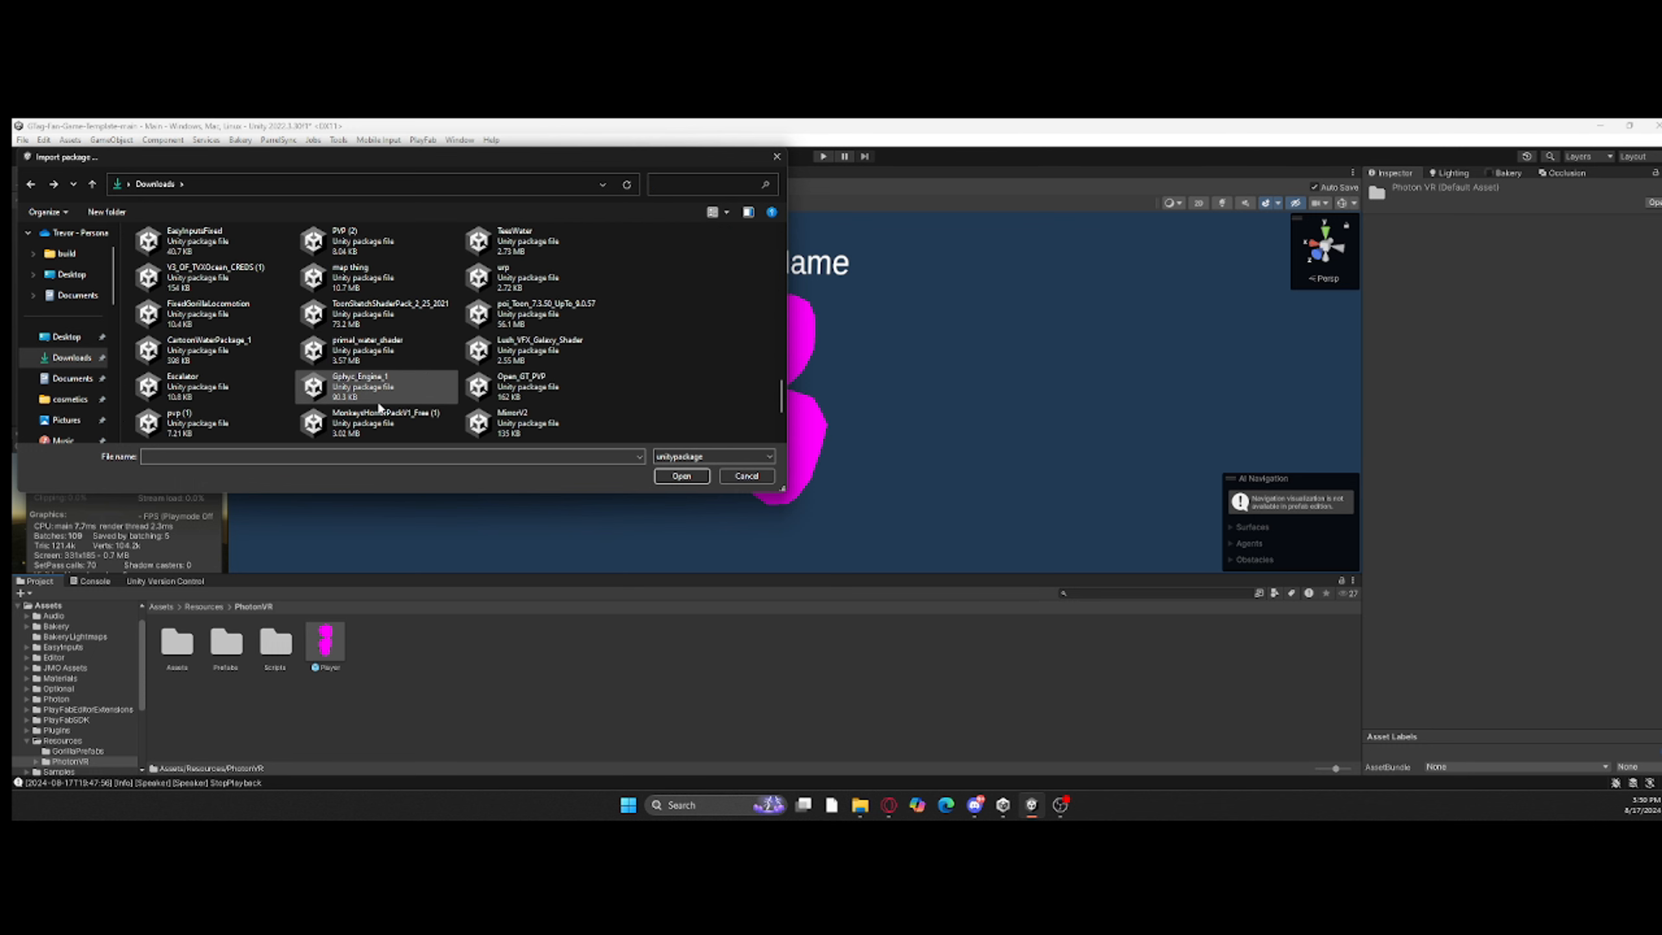
pyautogui.scroll(-3, 377, 400)
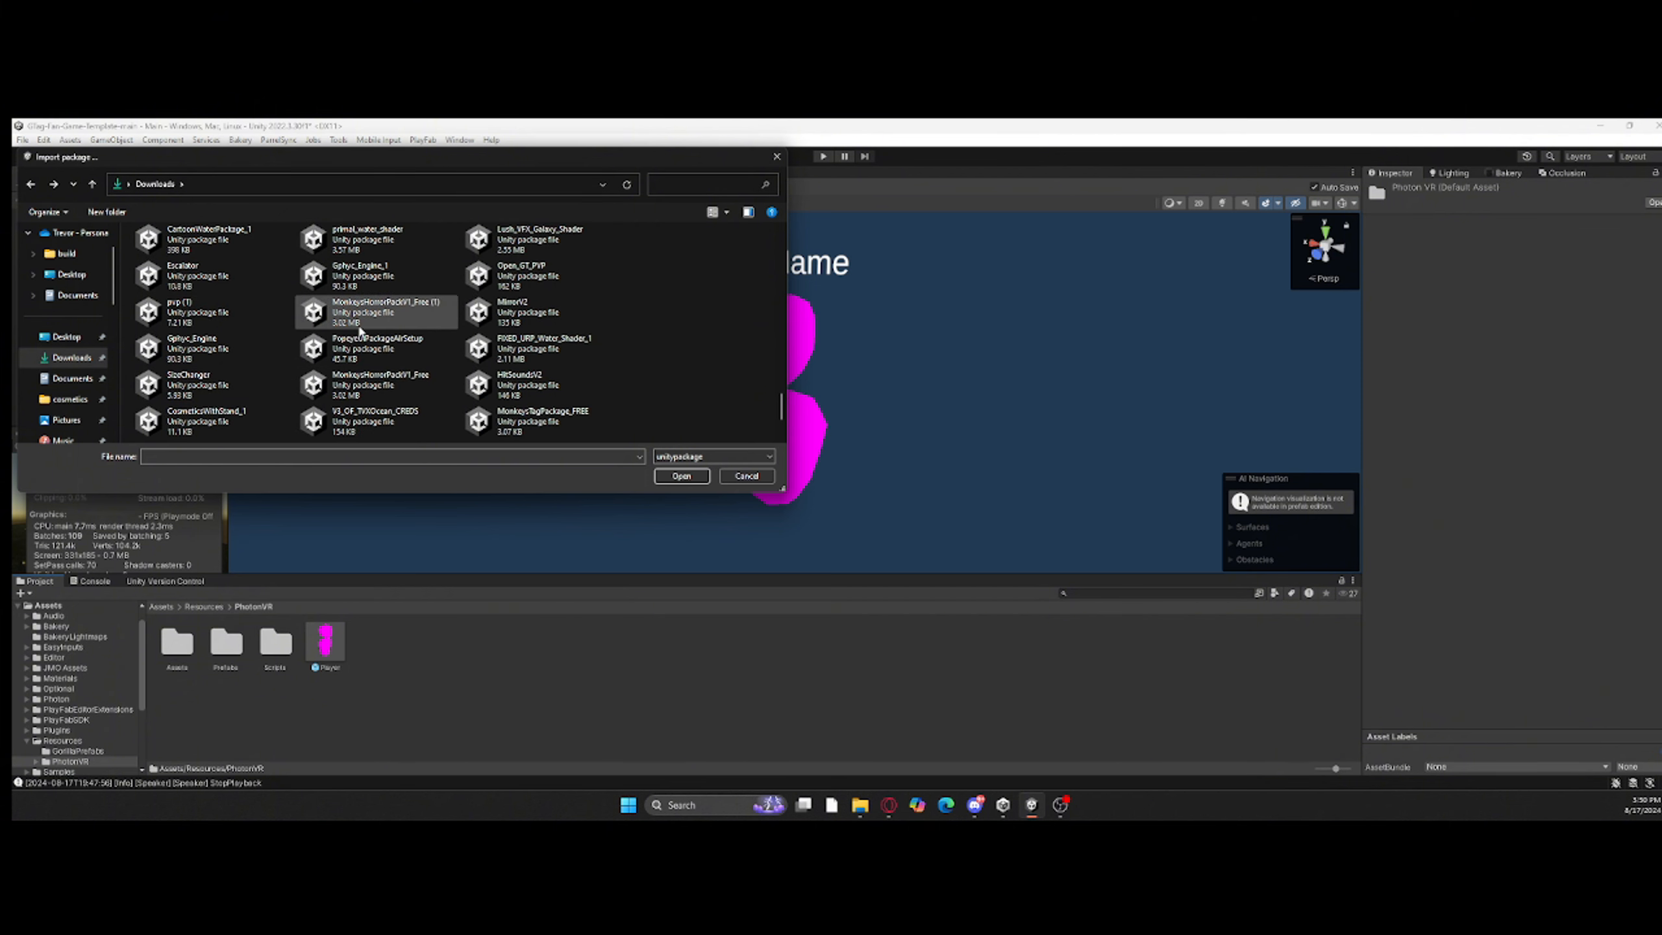
pyautogui.scroll(5, 425, 260)
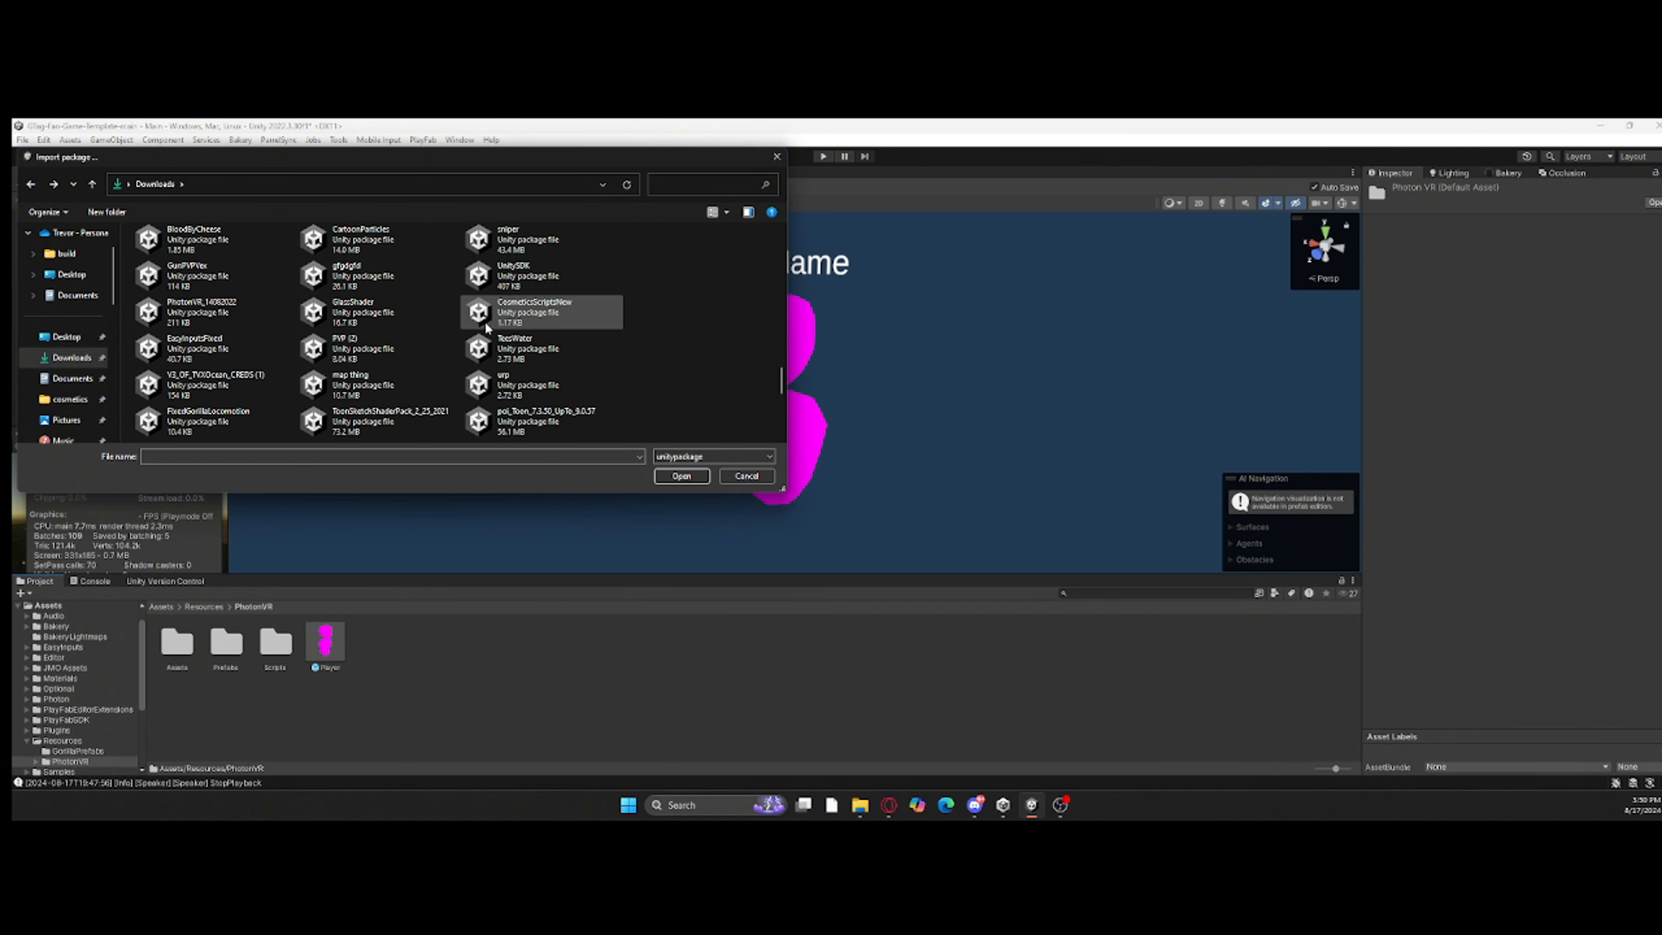
pyautogui.scroll(5, 487, 296)
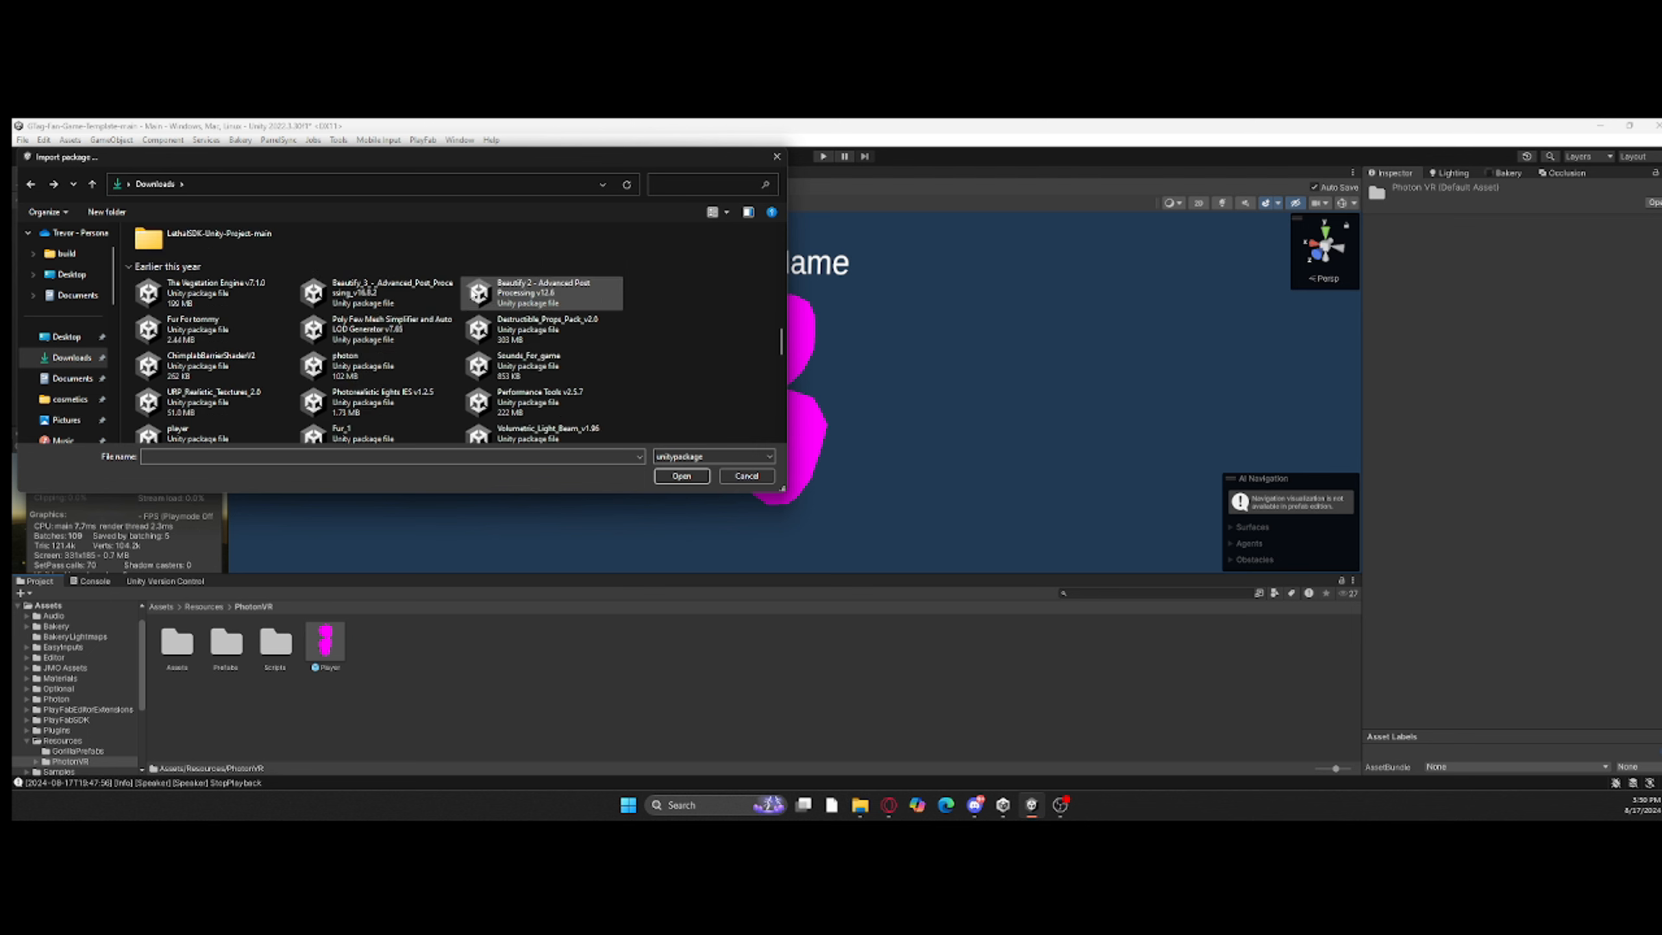
pyautogui.scroll(3, 488, 296)
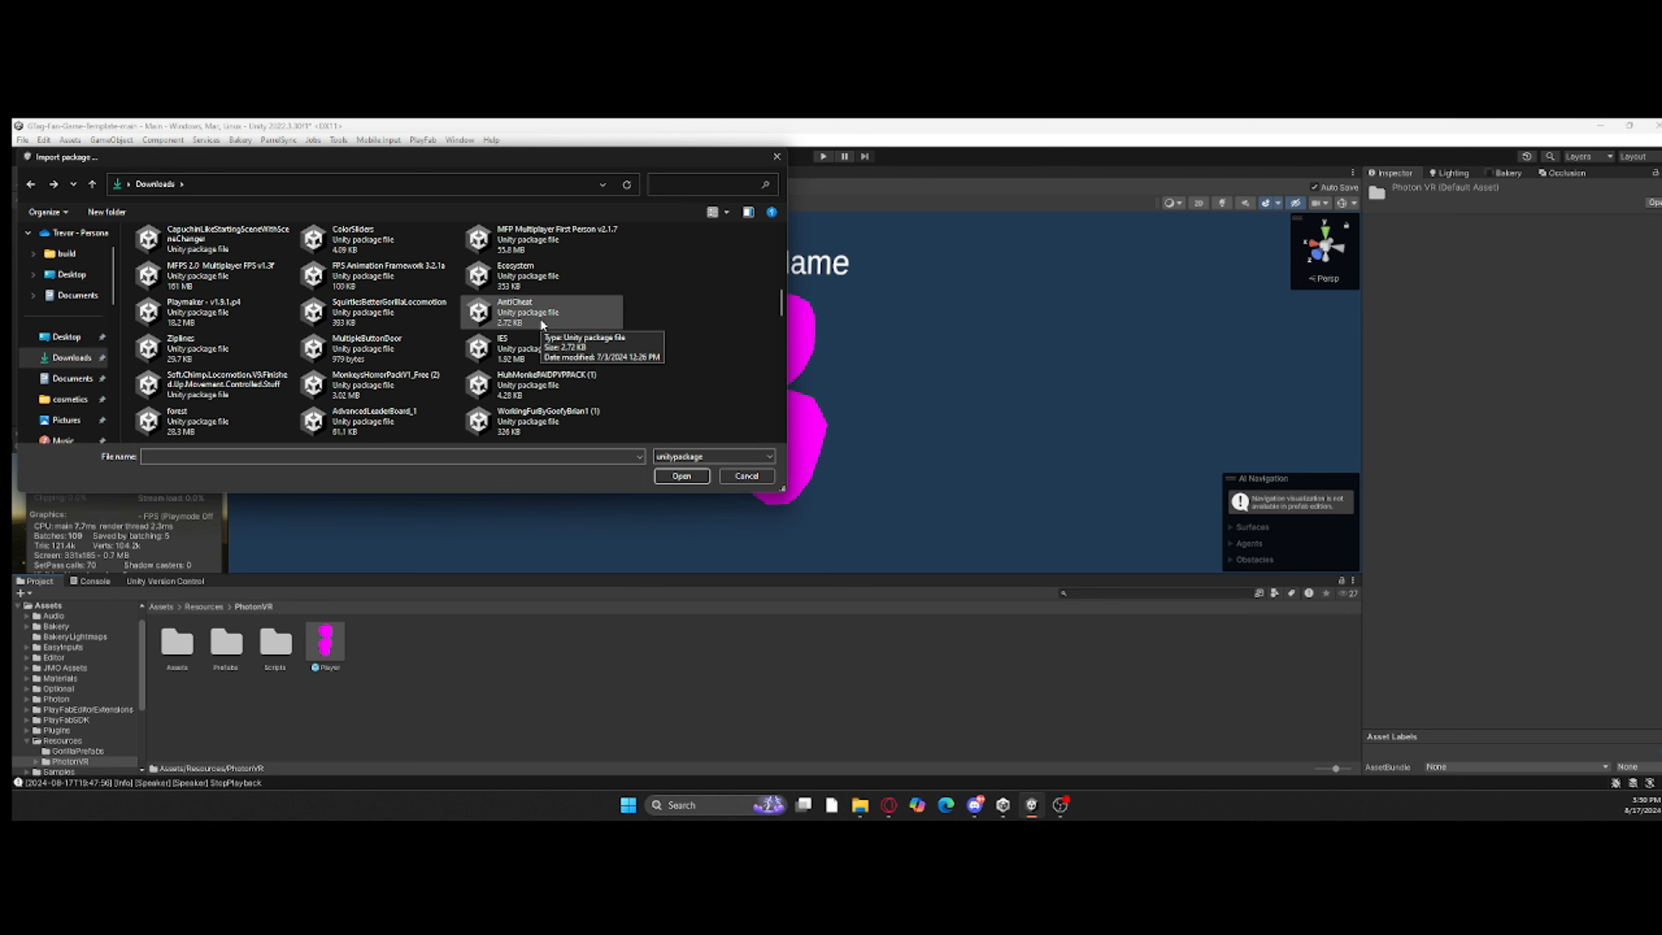
# Step: Import the game template package into the project after reviewing its contents
pyautogui.doubleClick(541, 324)
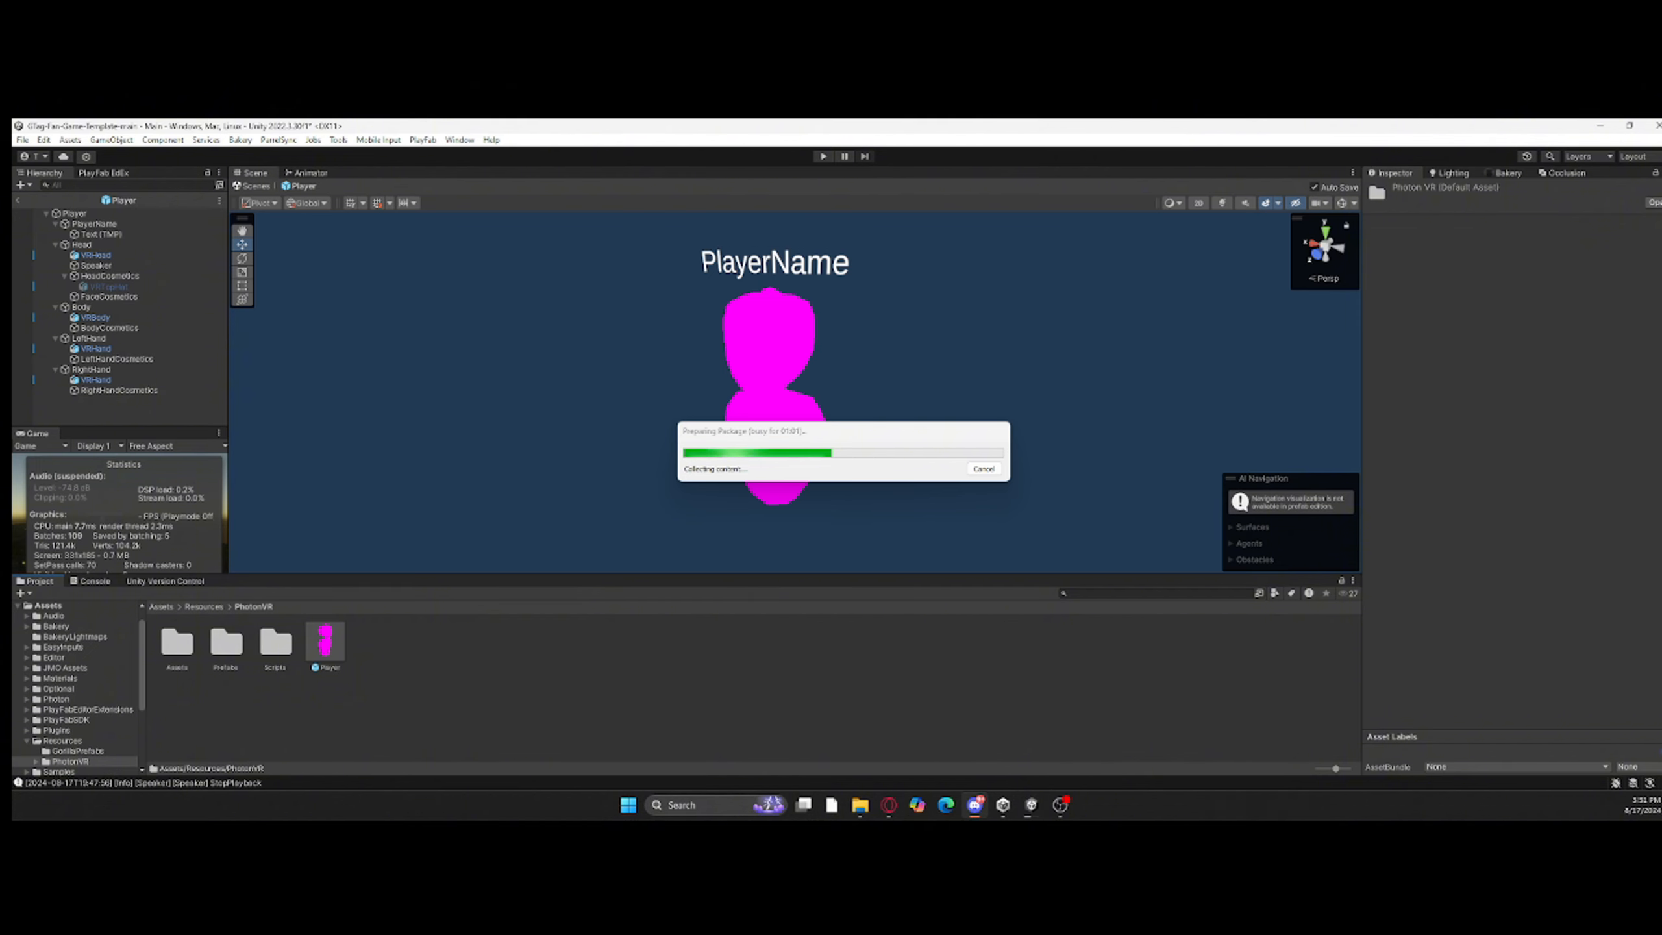
pyautogui.scroll(-20, 1049, 321)
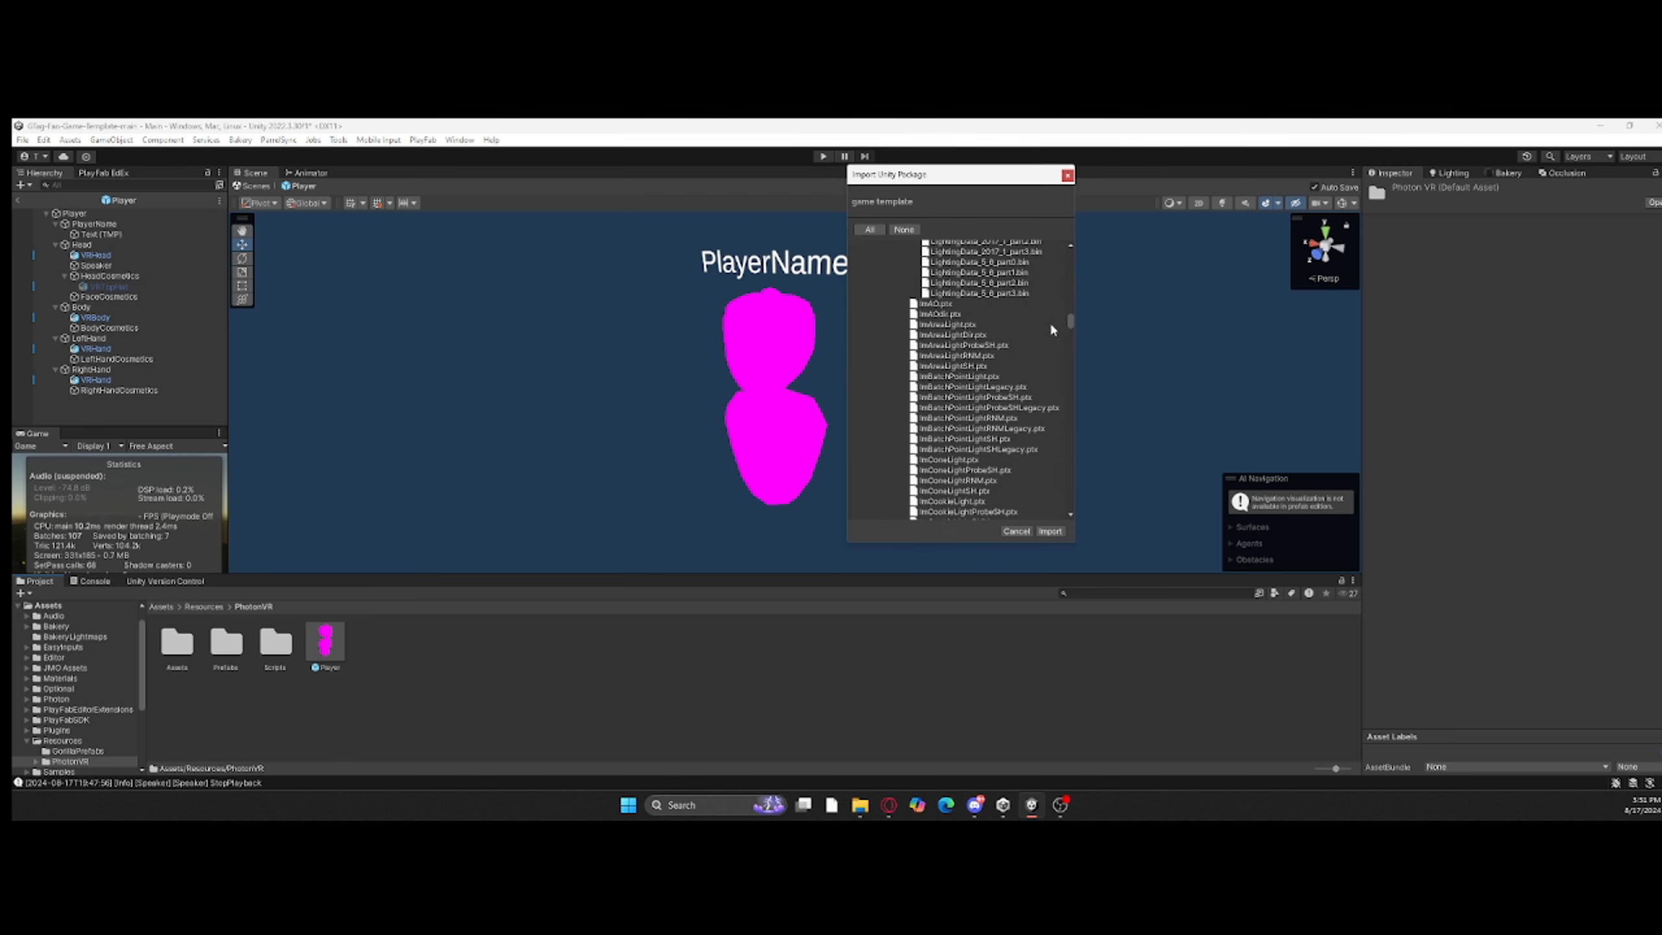
pyautogui.scroll(-5, 916, 406)
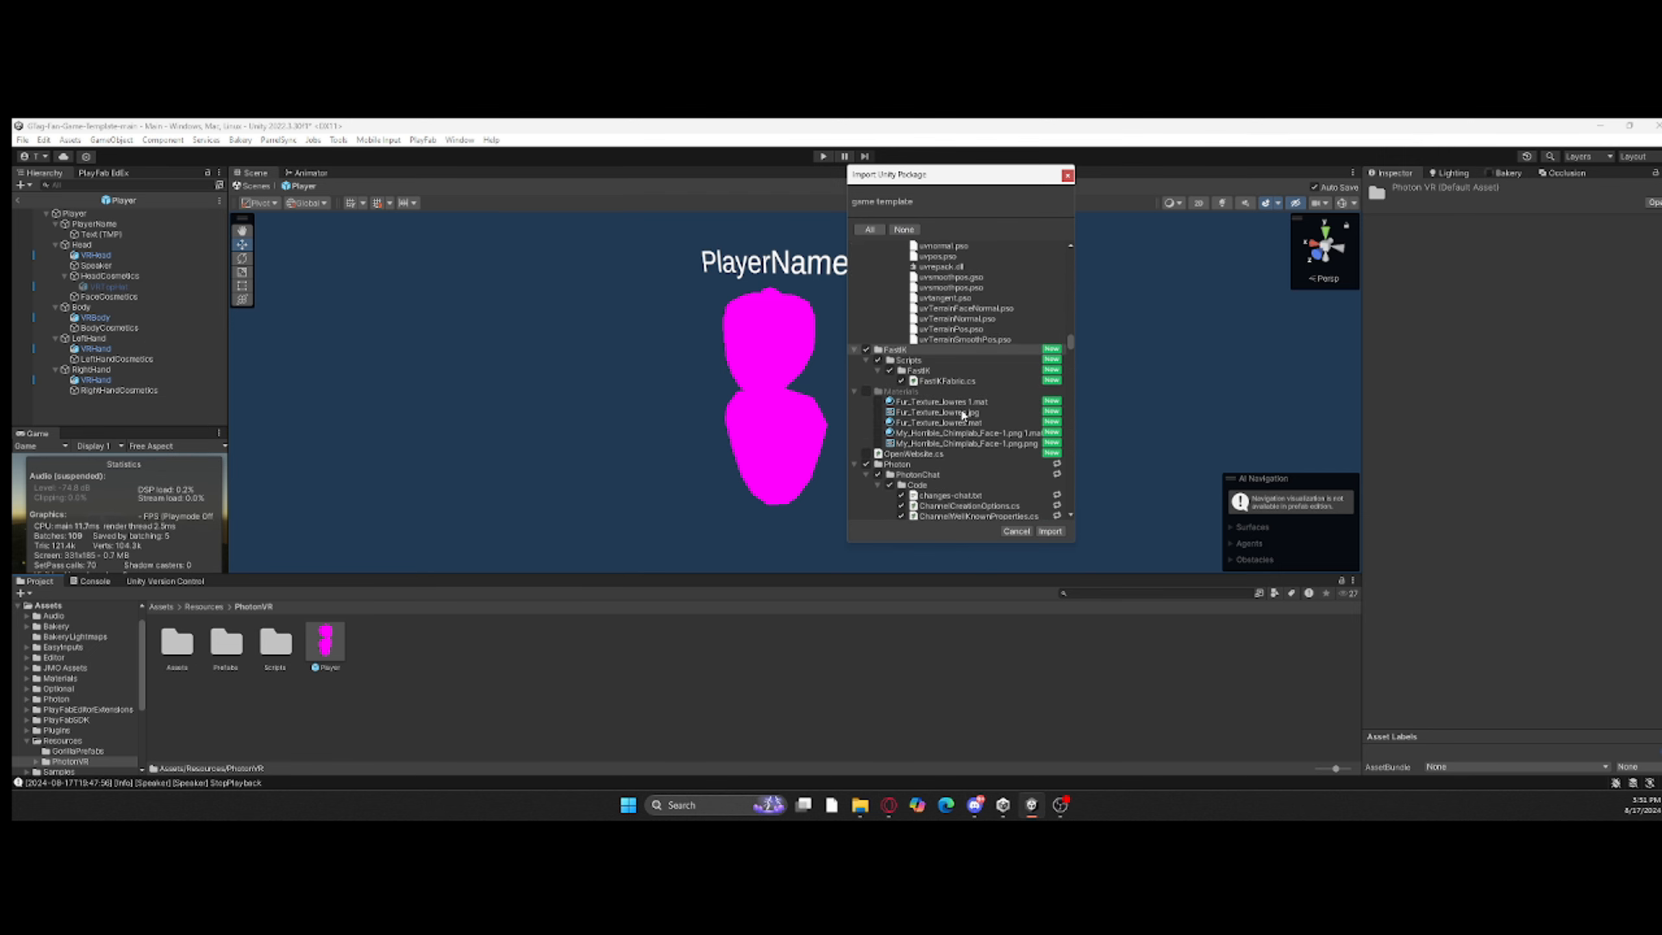
pyautogui.click(1050, 531)
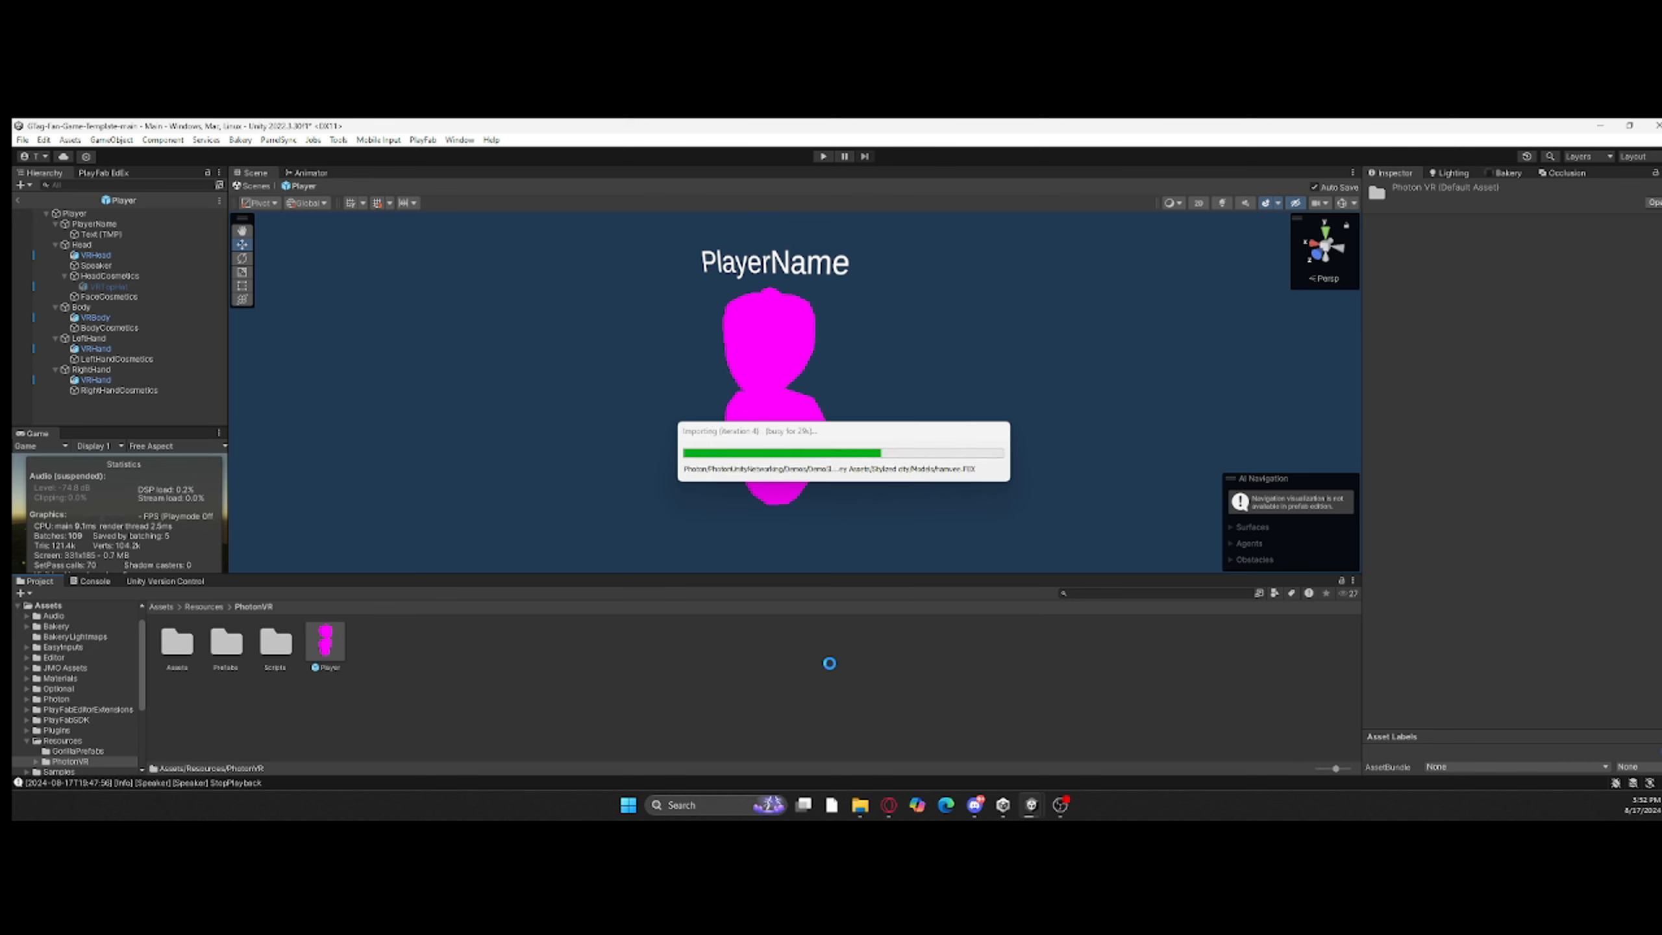
# Step: Reopen the Player prefab and check its head and body model from several angles
pyautogui.moveTo(787, 343); pyautogui.dragTo(680, 327, button='right')
pyautogui.doubleClick(339, 635)
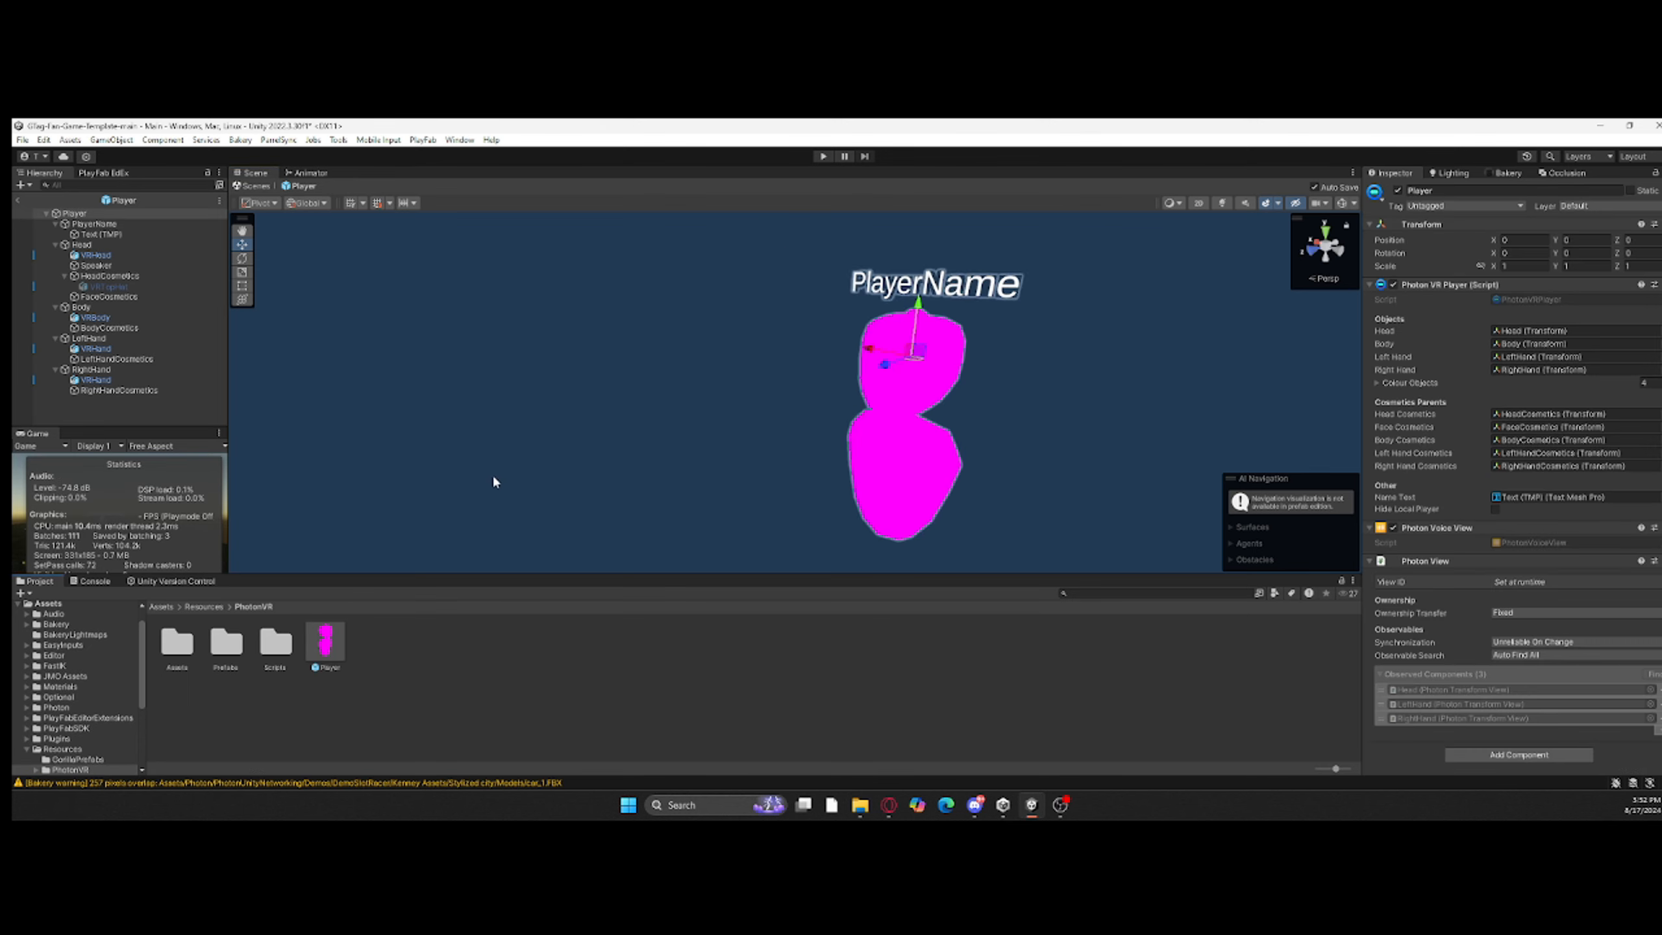
pyautogui.click(492, 472)
pyautogui.moveTo(492, 473); pyautogui.dragTo(565, 458, button='right')
# Step: Search all project assets for "player" and look through the matches
pyautogui.click(203, 607)
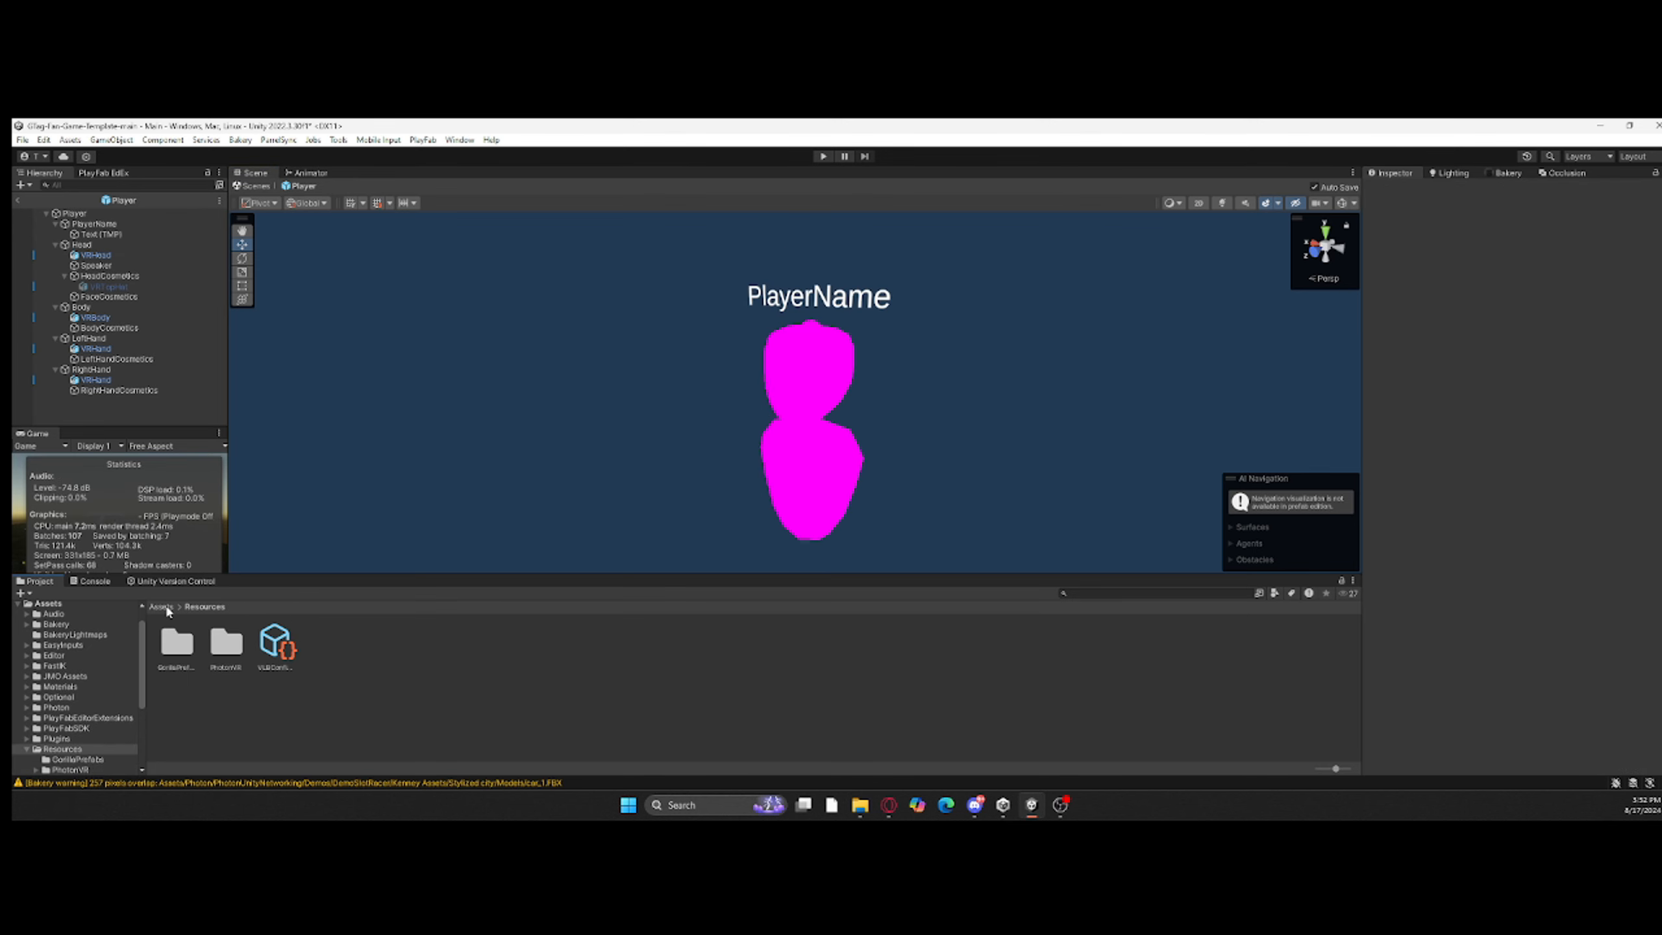
pyautogui.click(161, 607)
pyautogui.click(1117, 592)
pyautogui.write('playe')
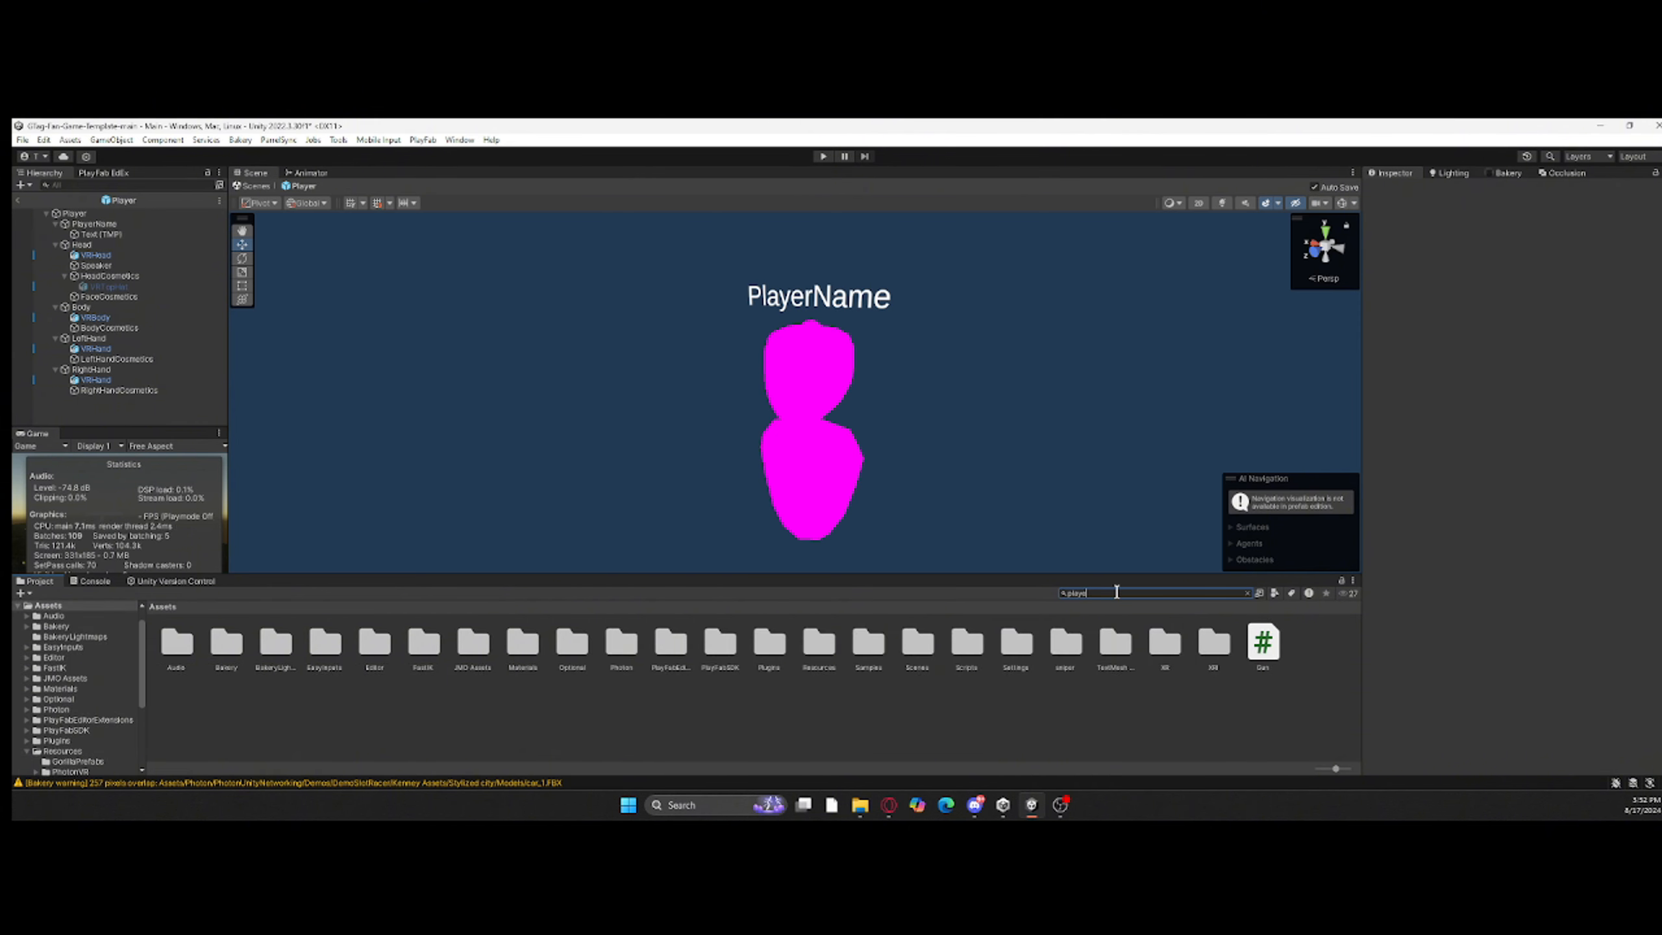
pyautogui.write('r')
pyautogui.scroll(-1, 883, 668)
pyautogui.scroll(1, 883, 668)
# Step: Import the PLAYER Blender model from the blender stuff folder into the root Assets folder
pyautogui.click(99, 608)
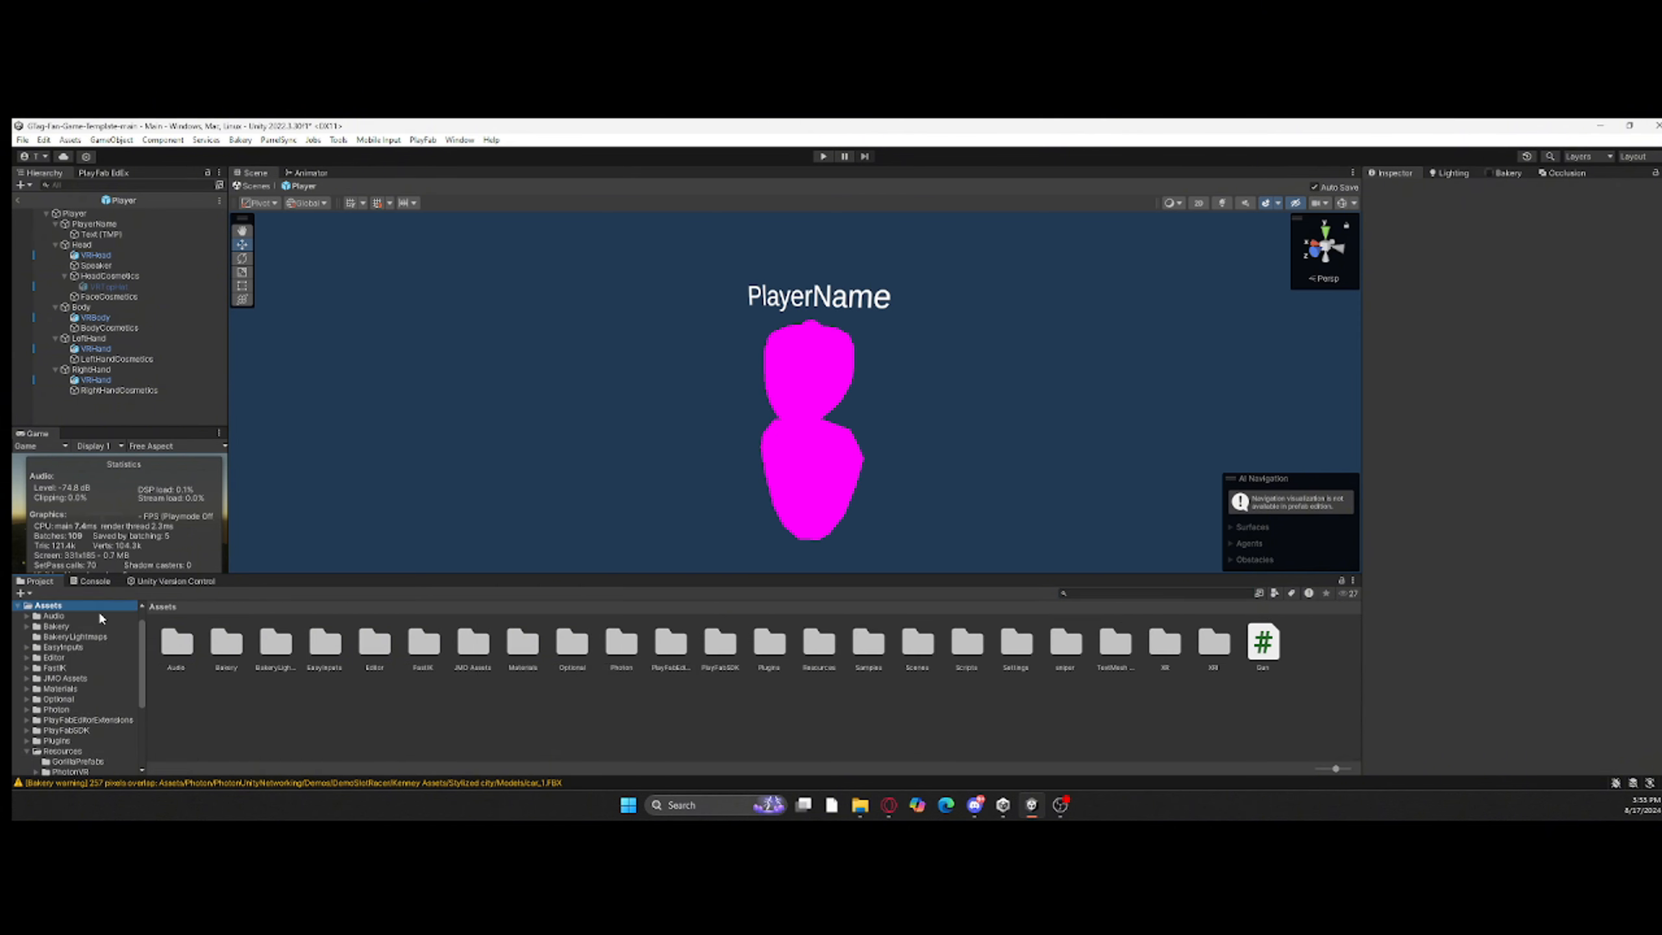
pyautogui.rightClick(478, 701)
pyautogui.click(575, 438)
pyautogui.scroll(-3, 62, 393)
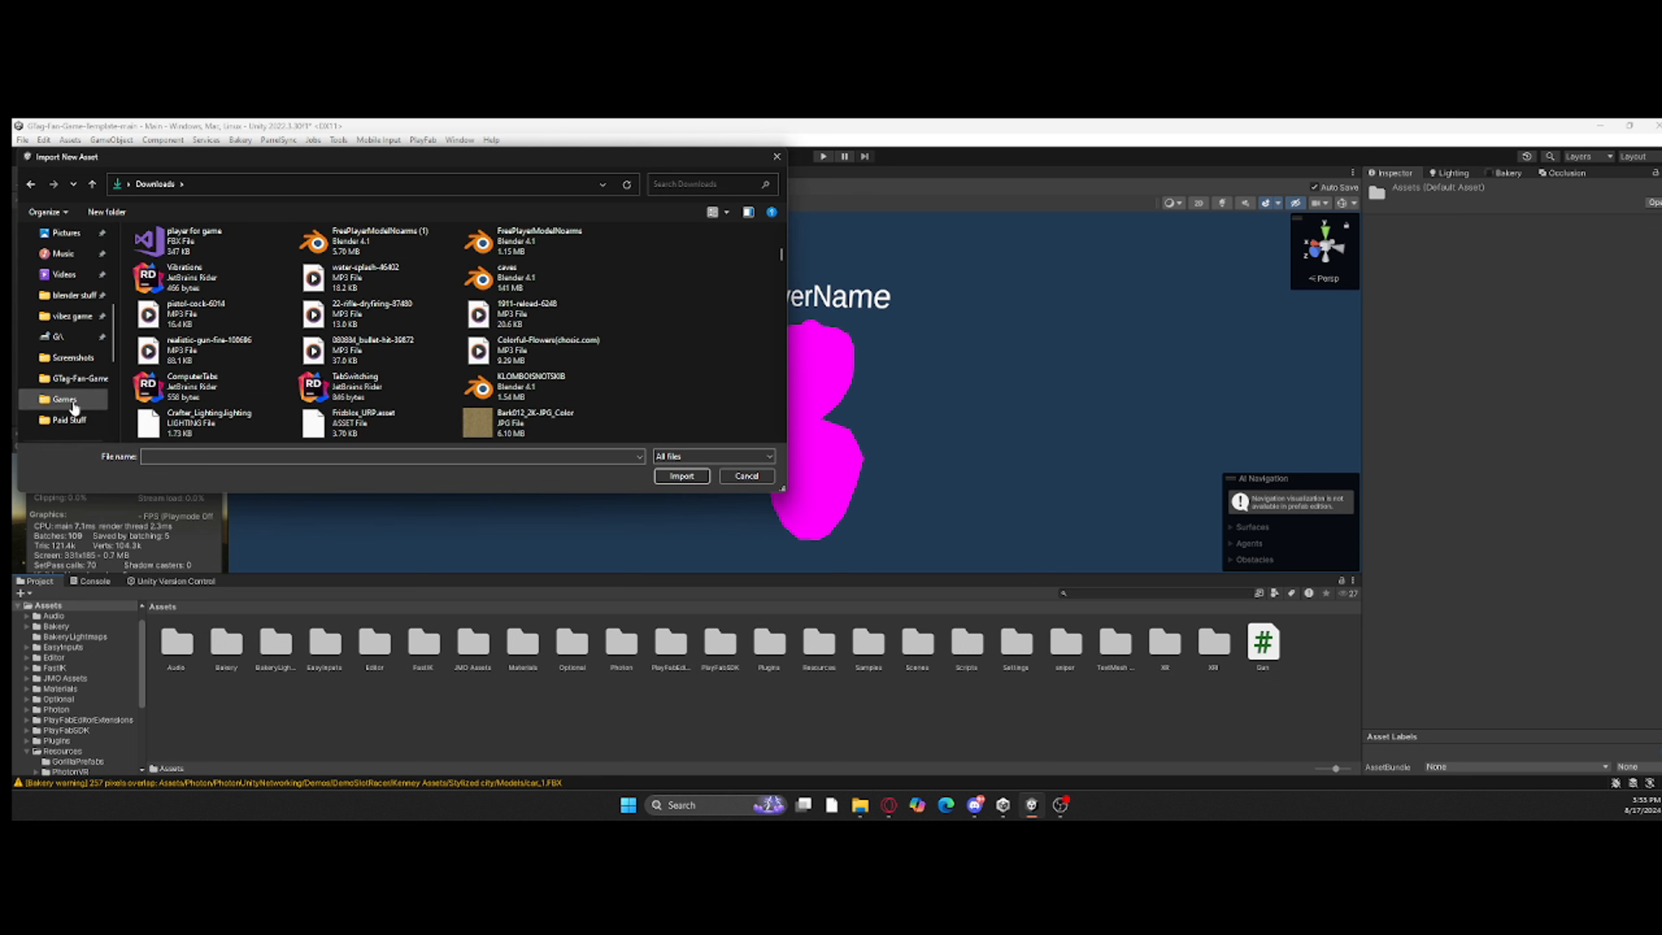
pyautogui.click(72, 295)
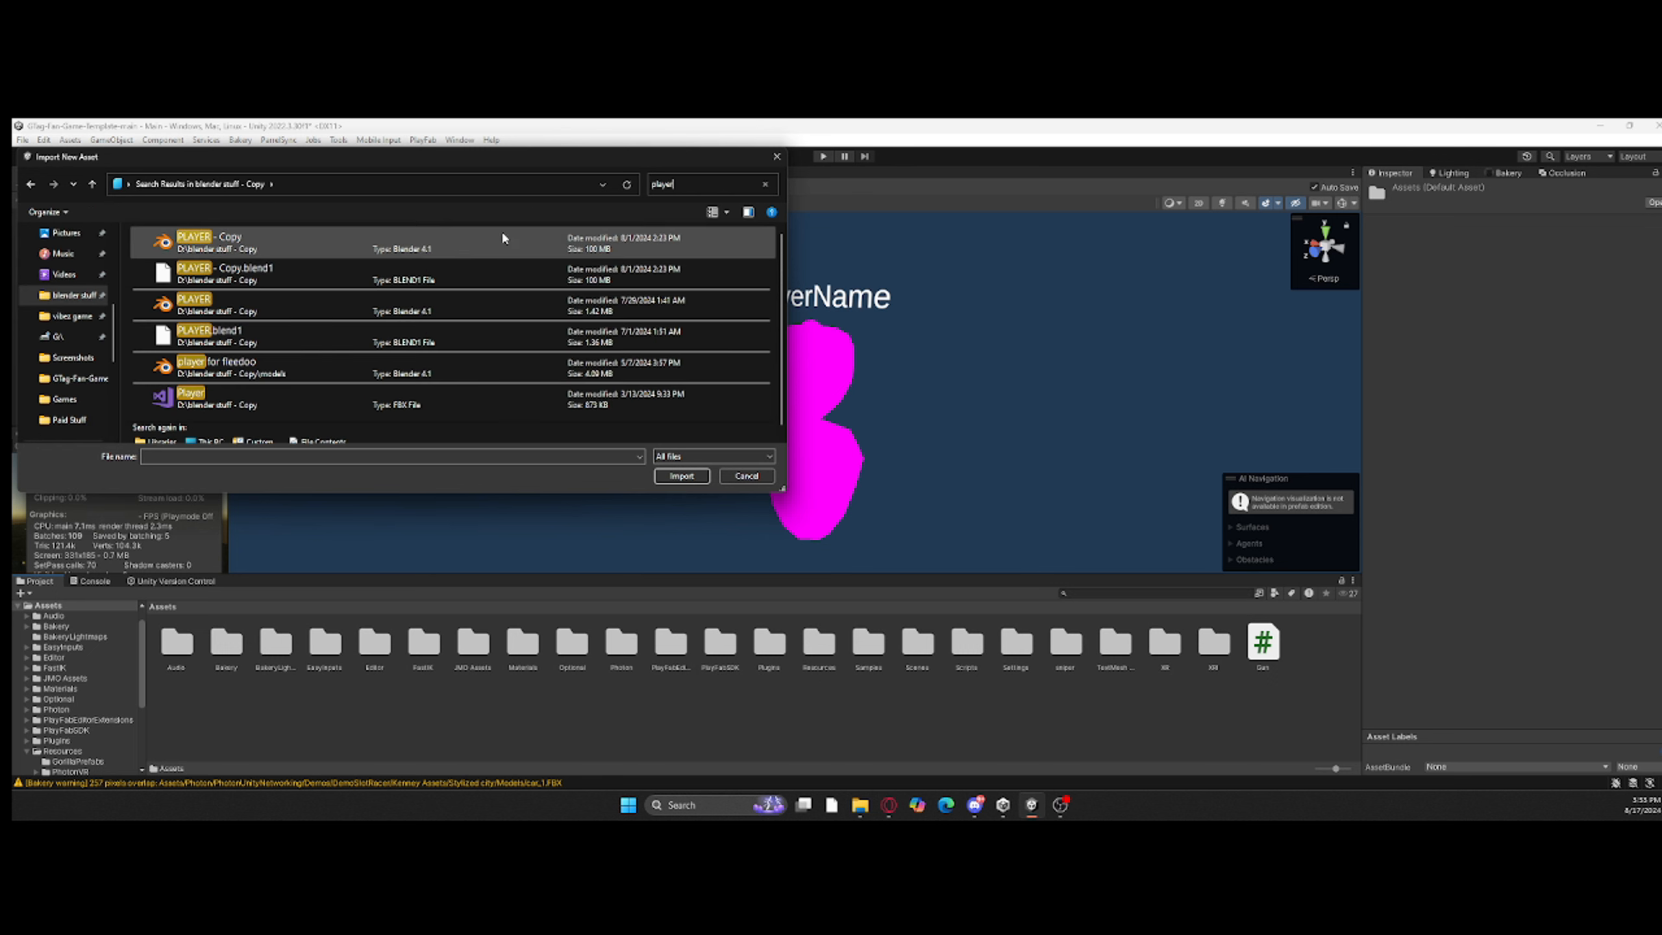
pyautogui.doubleClick(634, 376)
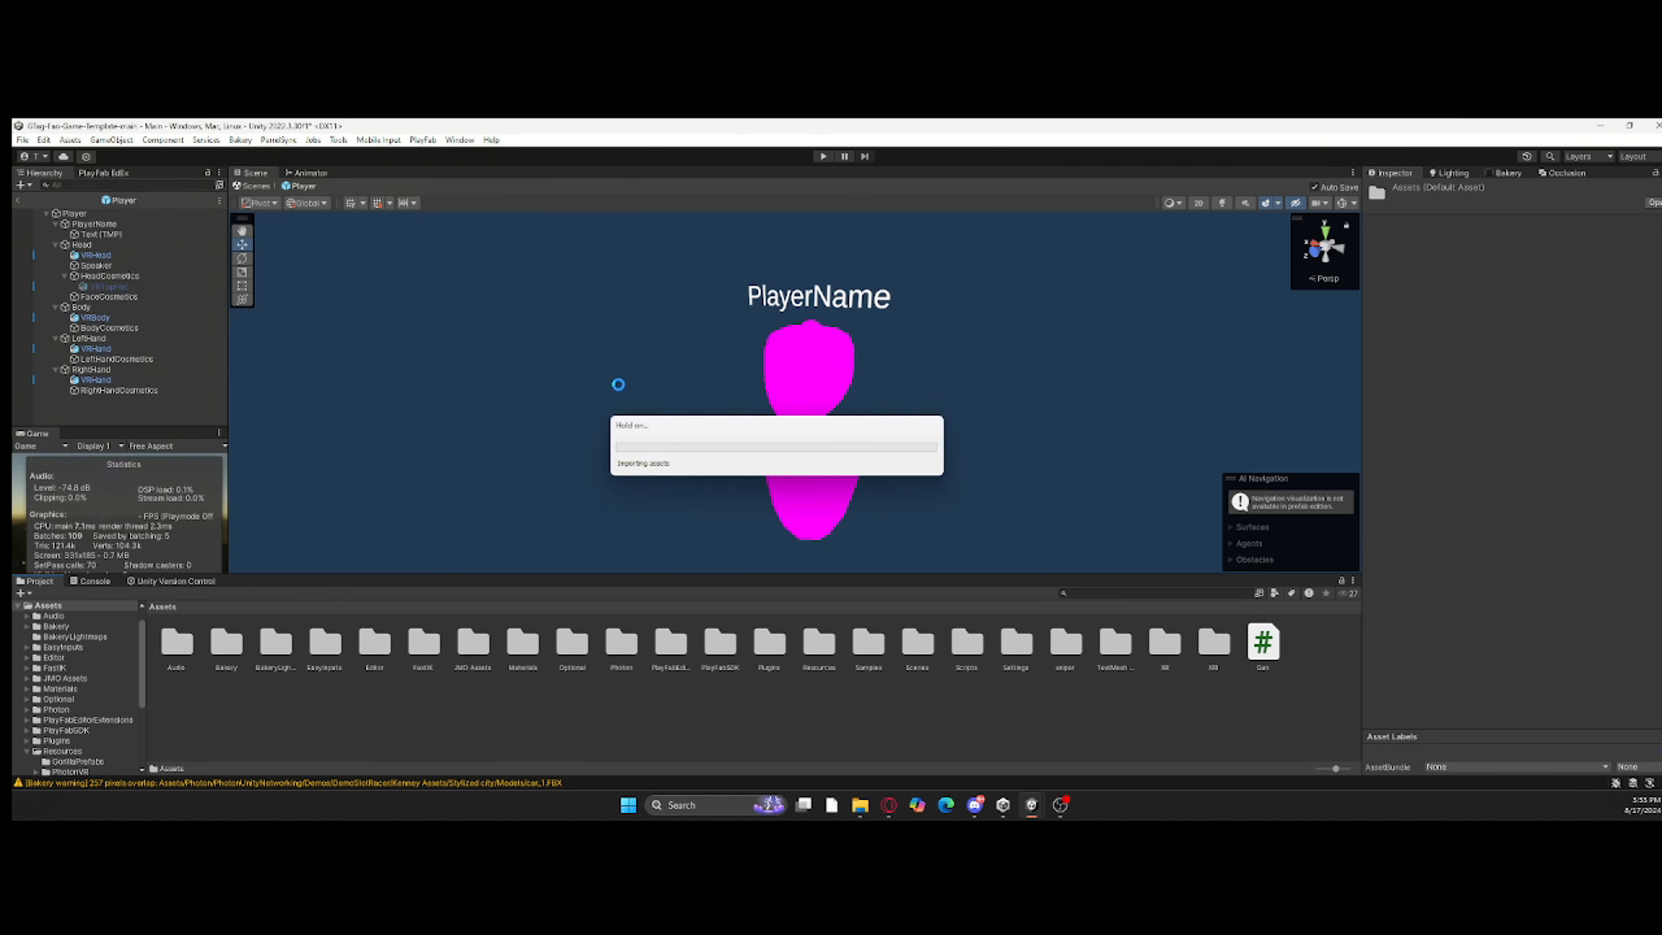
# Step: Add the PLAYER model to the Player prefab and scale it down uniformly to about 0.187
pyautogui.moveTo(1314, 642); pyautogui.dragTo(1090, 481)
pyautogui.moveTo(1053, 486); pyautogui.dragTo(1099, 489, button='right')
pyautogui.moveTo(975, 458); pyautogui.dragTo(674, 460)
pyautogui.moveTo(710, 488); pyautogui.dragTo(740, 725)
pyautogui.press('z')
pyautogui.press('r')
pyautogui.moveTo(731, 501); pyautogui.dragTo(687, 537)
pyautogui.scroll(-5, 687, 537)
# Step: Move the PLAYER model beside the pink avatar, to about X 0.618, Y -0.465, Z 0.213
pyautogui.press('w')
pyautogui.moveTo(616, 537); pyautogui.dragTo(823, 592, button='right')
pyautogui.moveTo(830, 518); pyautogui.dragTo(827, 412)
pyautogui.moveTo(827, 412); pyautogui.dragTo(794, 289, button='right')
pyautogui.scroll(5, 794, 290)
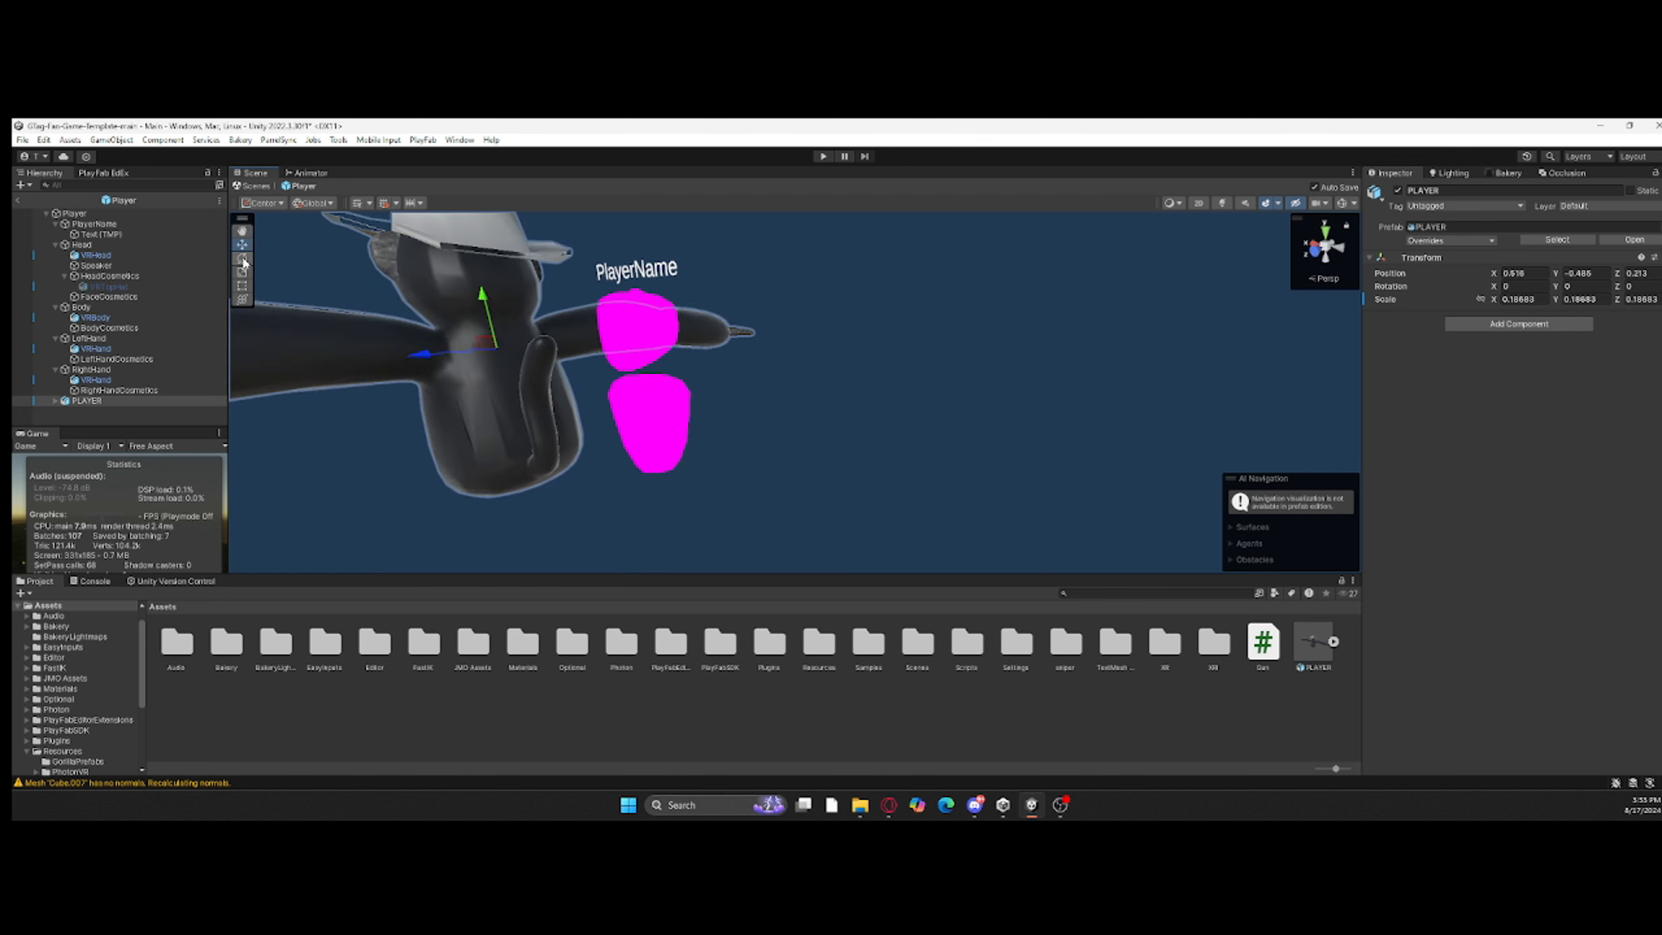
# Step: Scale the PLAYER model down further and move it over the pink avatar
pyautogui.press('r')
pyautogui.moveTo(490, 354); pyautogui.dragTo(473, 366)
pyautogui.press('w')
pyautogui.moveTo(472, 366); pyautogui.dragTo(700, 357, button='right')
pyautogui.moveTo(700, 357); pyautogui.dragTo(841, 386)
pyautogui.keyDown('alt'); pyautogui.moveTo(841, 386); pyautogui.dragTo(939, 380); pyautogui.keyUp('alt')
pyautogui.moveTo(962, 419); pyautogui.dragTo(713, 554)
# Step: Rotate the PLAYER model to -90 degrees about Y and scale it uniformly to about 0.122
pyautogui.press('e')
pyautogui.moveTo(765, 429); pyautogui.dragTo(746, 429)
pyautogui.scroll(5, 746, 429)
pyautogui.keyDown('alt'); pyautogui.moveTo(746, 429); pyautogui.dragTo(807, 315); pyautogui.keyUp('alt')
pyautogui.scroll(-5, 846, 348)
pyautogui.click(245, 277)
pyautogui.moveTo(807, 315); pyautogui.dragTo(837, 252, button='right')
# Step: Scale the PLAYER model up uniformly to about 0.128 to match the pink avatar
pyautogui.click(756, 374)
pyautogui.rightClick(129, 419)
pyautogui.click(168, 388)
pyautogui.moveTo(424, 418); pyautogui.dragTo(366, 432, button='right')
pyautogui.click(114, 399)
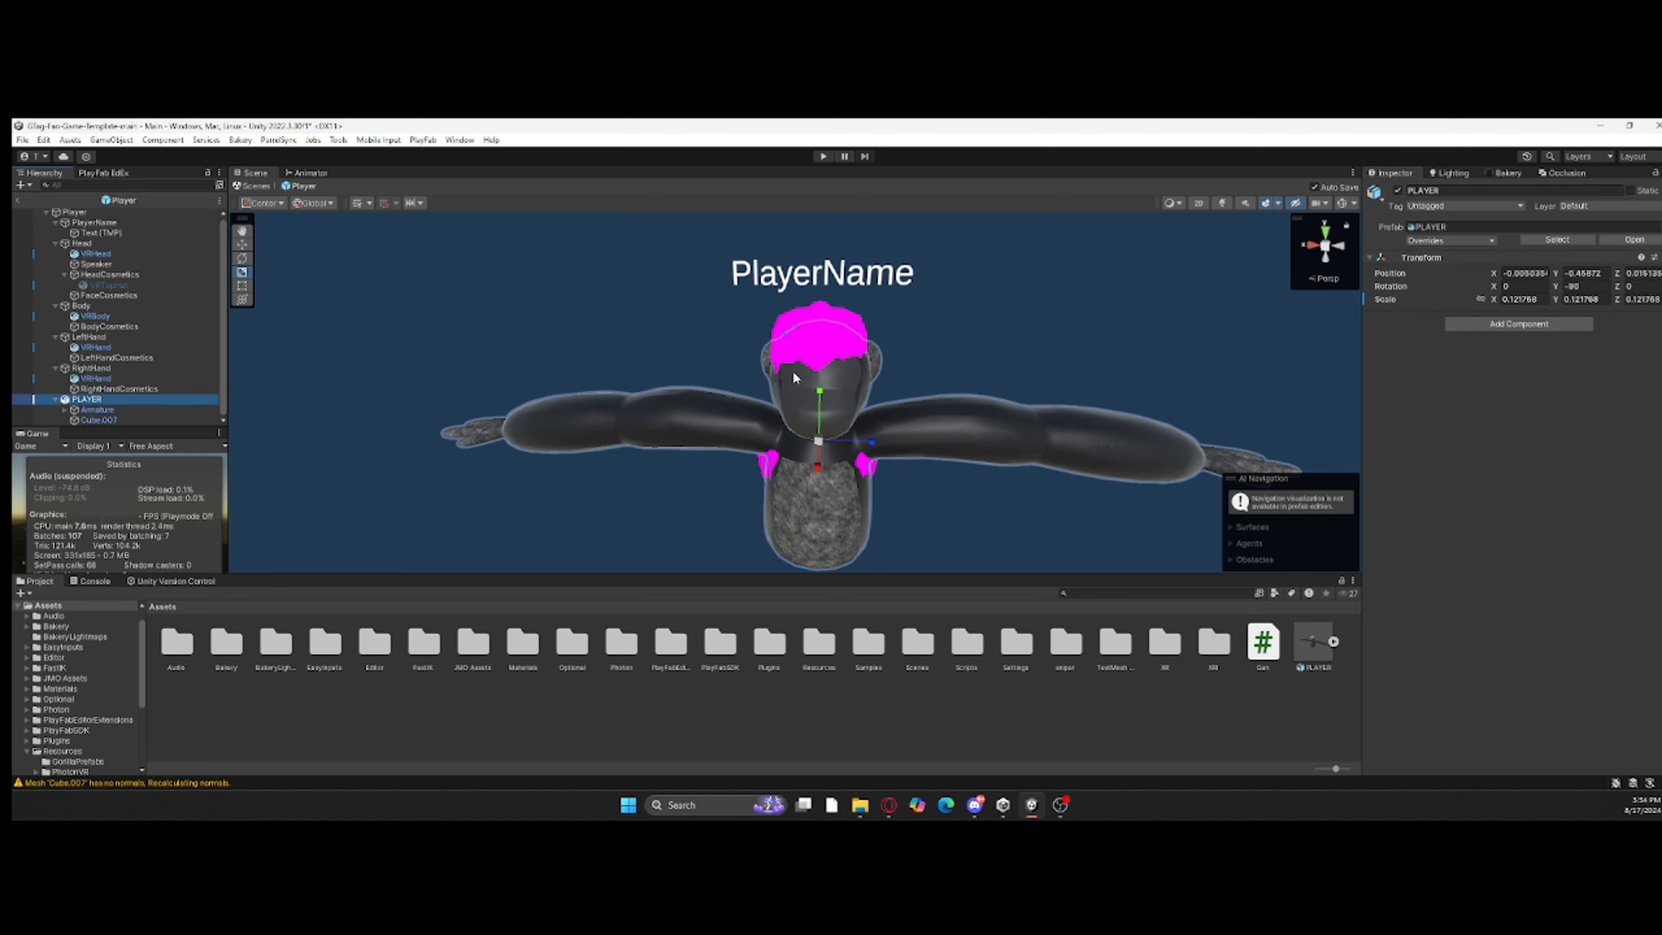
pyautogui.moveTo(820, 441); pyautogui.dragTo(809, 445)
pyautogui.press('s')
pyautogui.moveTo(811, 405)
pyautogui.mouseDown(button='right')
pyautogui.moveTo(834, 365)
pyautogui.moveTo(831, 387)
pyautogui.mouseUp(button='right')
# Step: Align the PLAYER model with the pink head and body, at about X -0.001, Y -0.453
pyautogui.press('w')
pyautogui.click(242, 245)
pyautogui.moveTo(797, 333); pyautogui.dragTo(799, 321)
pyautogui.moveTo(748, 374); pyautogui.dragTo(746, 374)
pyautogui.moveTo(747, 372); pyautogui.dragTo(752, 314, button='right')
pyautogui.press('w')
pyautogui.press('s')
pyautogui.moveTo(733, 268); pyautogui.dragTo(735, 275)
pyautogui.moveTo(734, 275); pyautogui.dragTo(834, 452, button='right')
# Step: Fine-tune the PLAYER model's size and position over the pink avatar, checking the fit from several angles
pyautogui.click(242, 271)
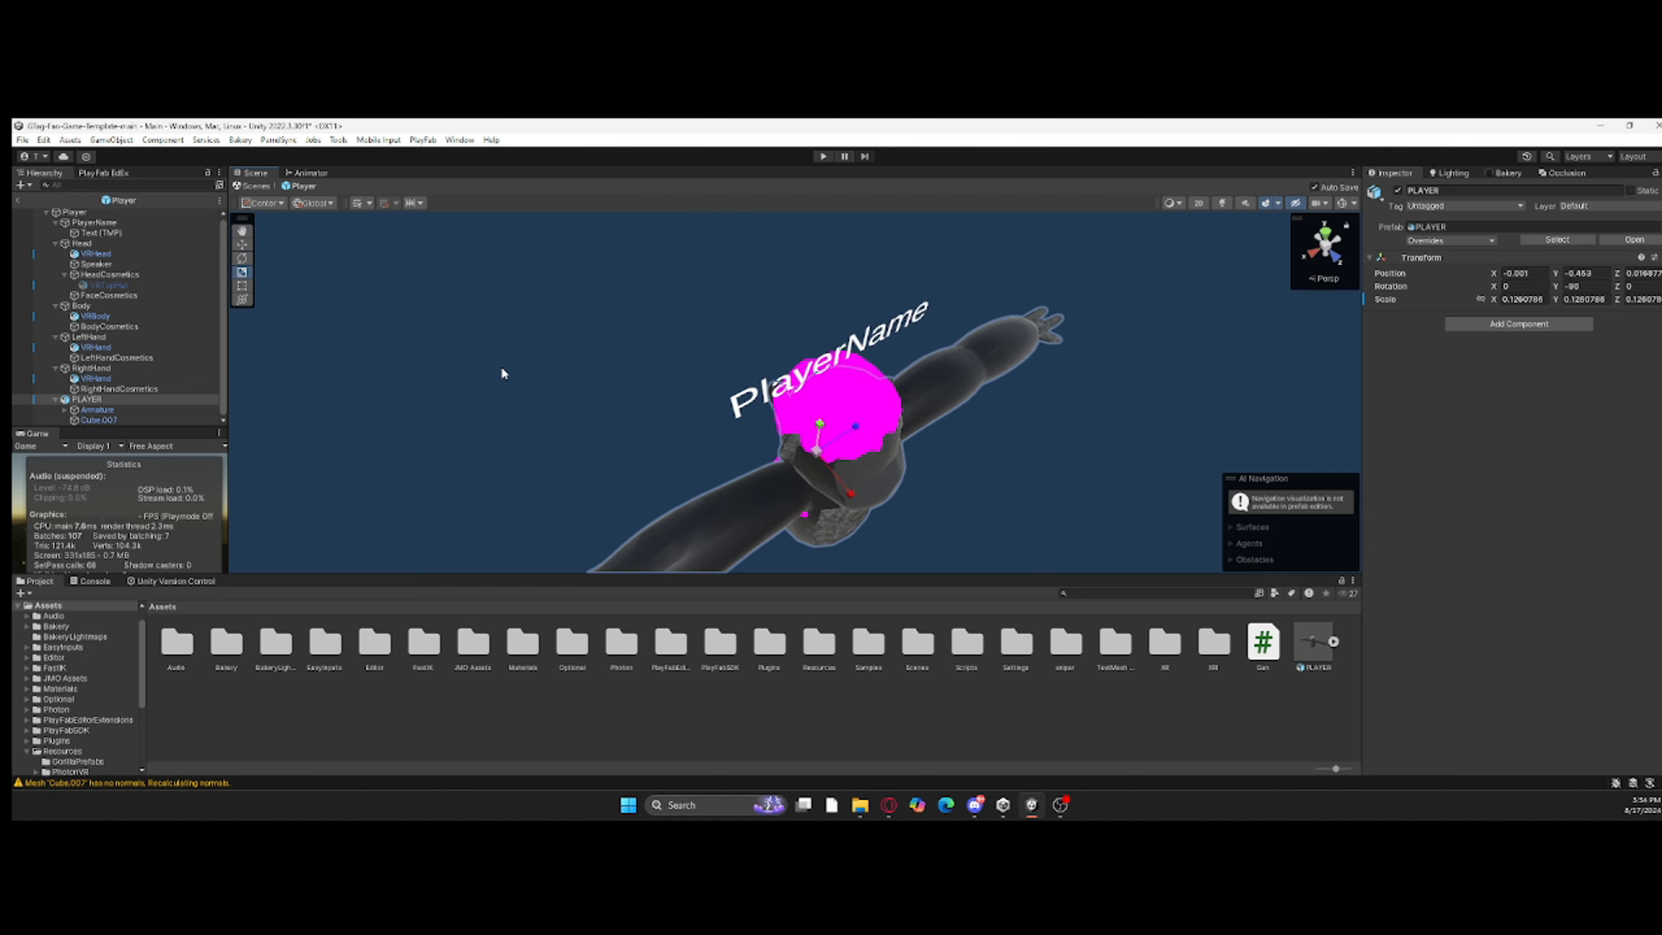
pyautogui.moveTo(820, 447); pyautogui.dragTo(823, 446)
pyautogui.moveTo(823, 446); pyautogui.dragTo(704, 253, button='right')
pyautogui.moveTo(815, 279); pyautogui.dragTo(815, 274)
pyautogui.press('w')
pyautogui.moveTo(815, 274); pyautogui.dragTo(933, 436, button='right')
pyautogui.moveTo(933, 437); pyautogui.dragTo(923, 435)
pyautogui.moveTo(923, 435); pyautogui.dragTo(847, 364, button='right')
# Step: Disable the Mesh Renderer on the avatar's VRHand, VRBody and VRHead objects, leaving only the PLAYER model showing
pyautogui.click(98, 378)
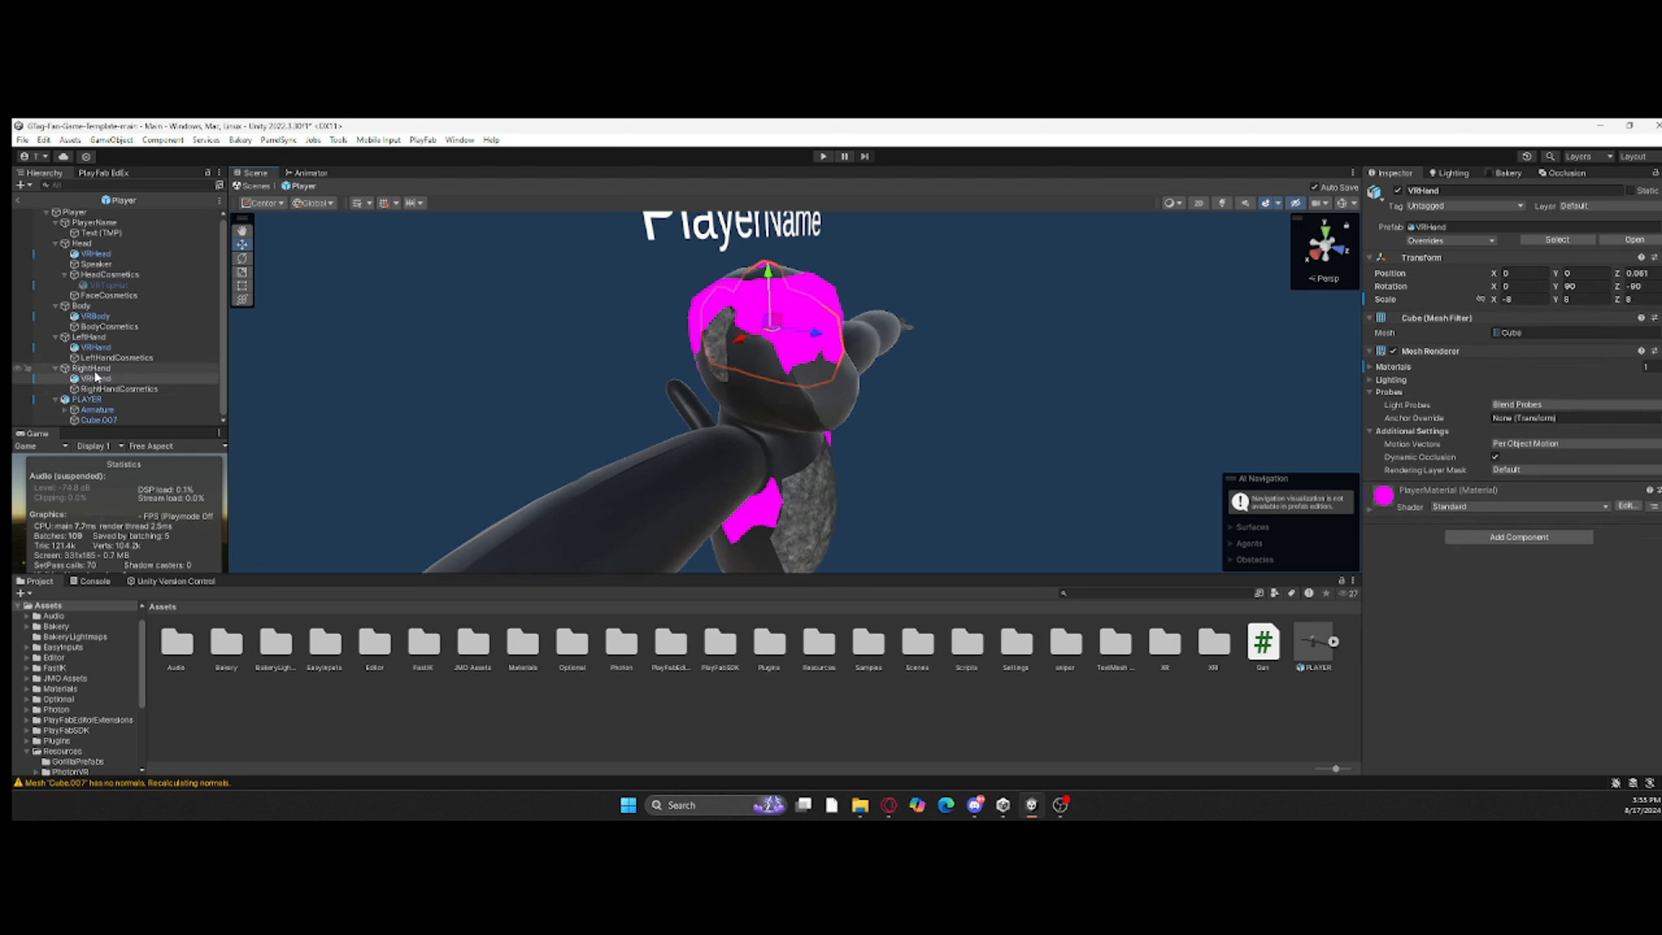
pyautogui.keyDown('ctrl'); pyautogui.click(101, 348); pyautogui.keyUp('ctrl')
pyautogui.keyDown('ctrl'); pyautogui.click(108, 316); pyautogui.keyUp('ctrl')
pyautogui.click(1393, 352)
pyautogui.click(1047, 367)
pyautogui.moveTo(1047, 367); pyautogui.dragTo(167, 412, button='right')
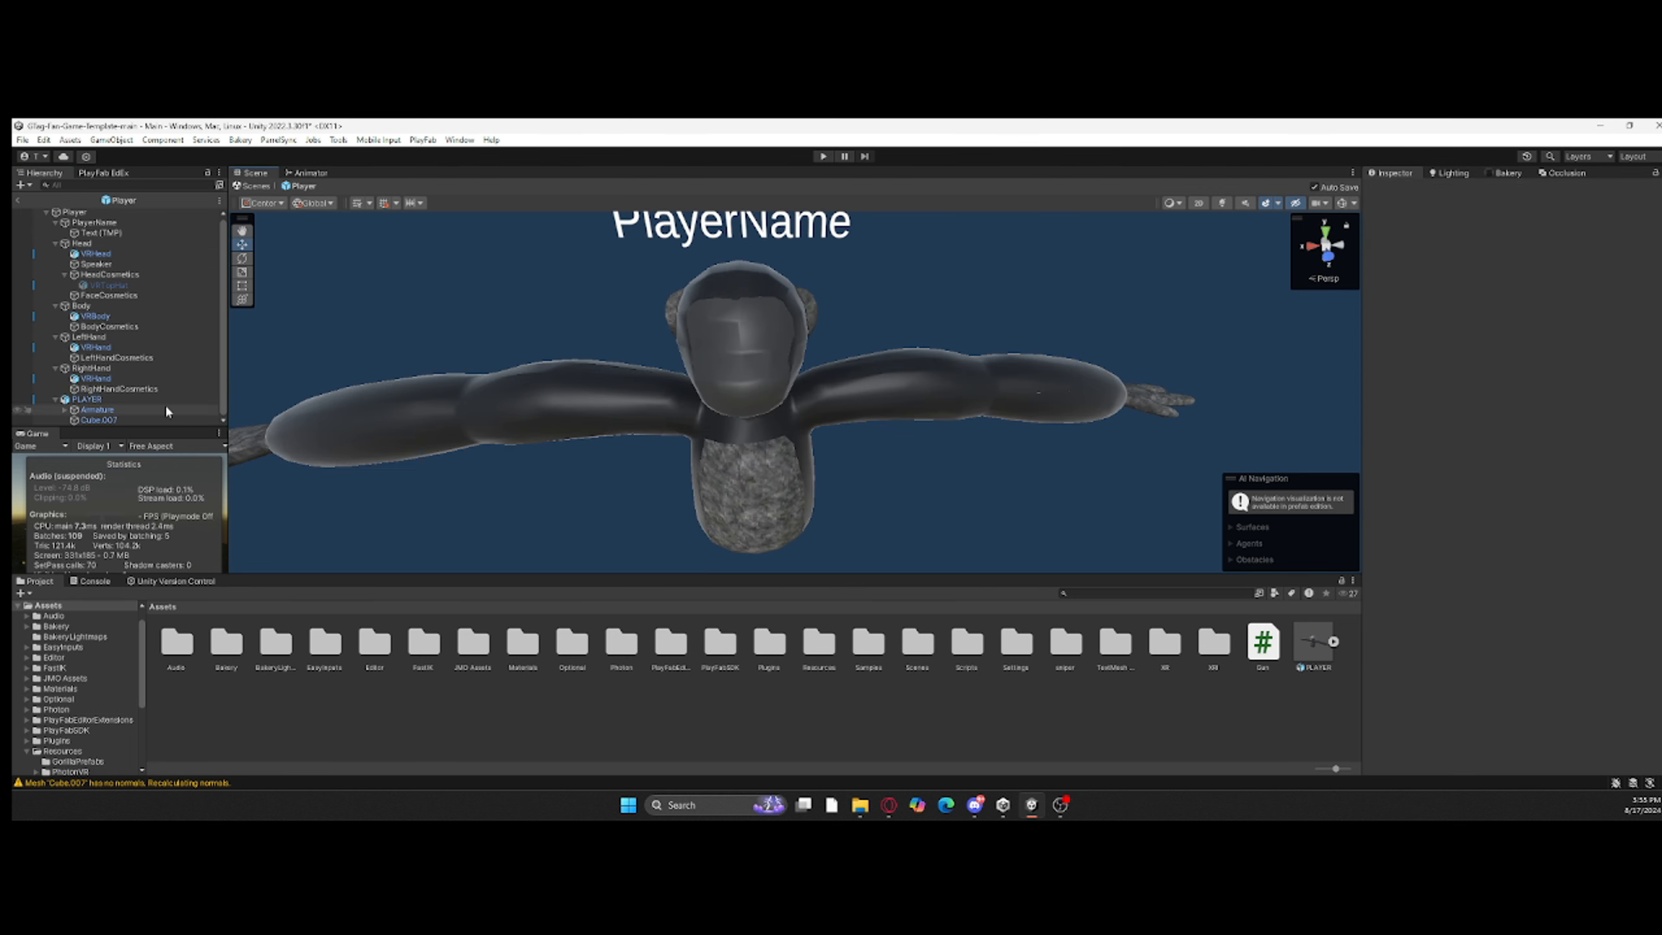
# Step: Move the PLAYER model asset from the root Assets folder into Resources/PhotonVR
pyautogui.moveTo(785, 458); pyautogui.dragTo(1115, 658, button='right')
pyautogui.moveTo(855, 645); pyautogui.dragTo(823, 645)
pyautogui.doubleClick(821, 645)
pyautogui.moveTo(274, 648); pyautogui.dragTo(229, 646)
pyautogui.doubleClick(229, 647)
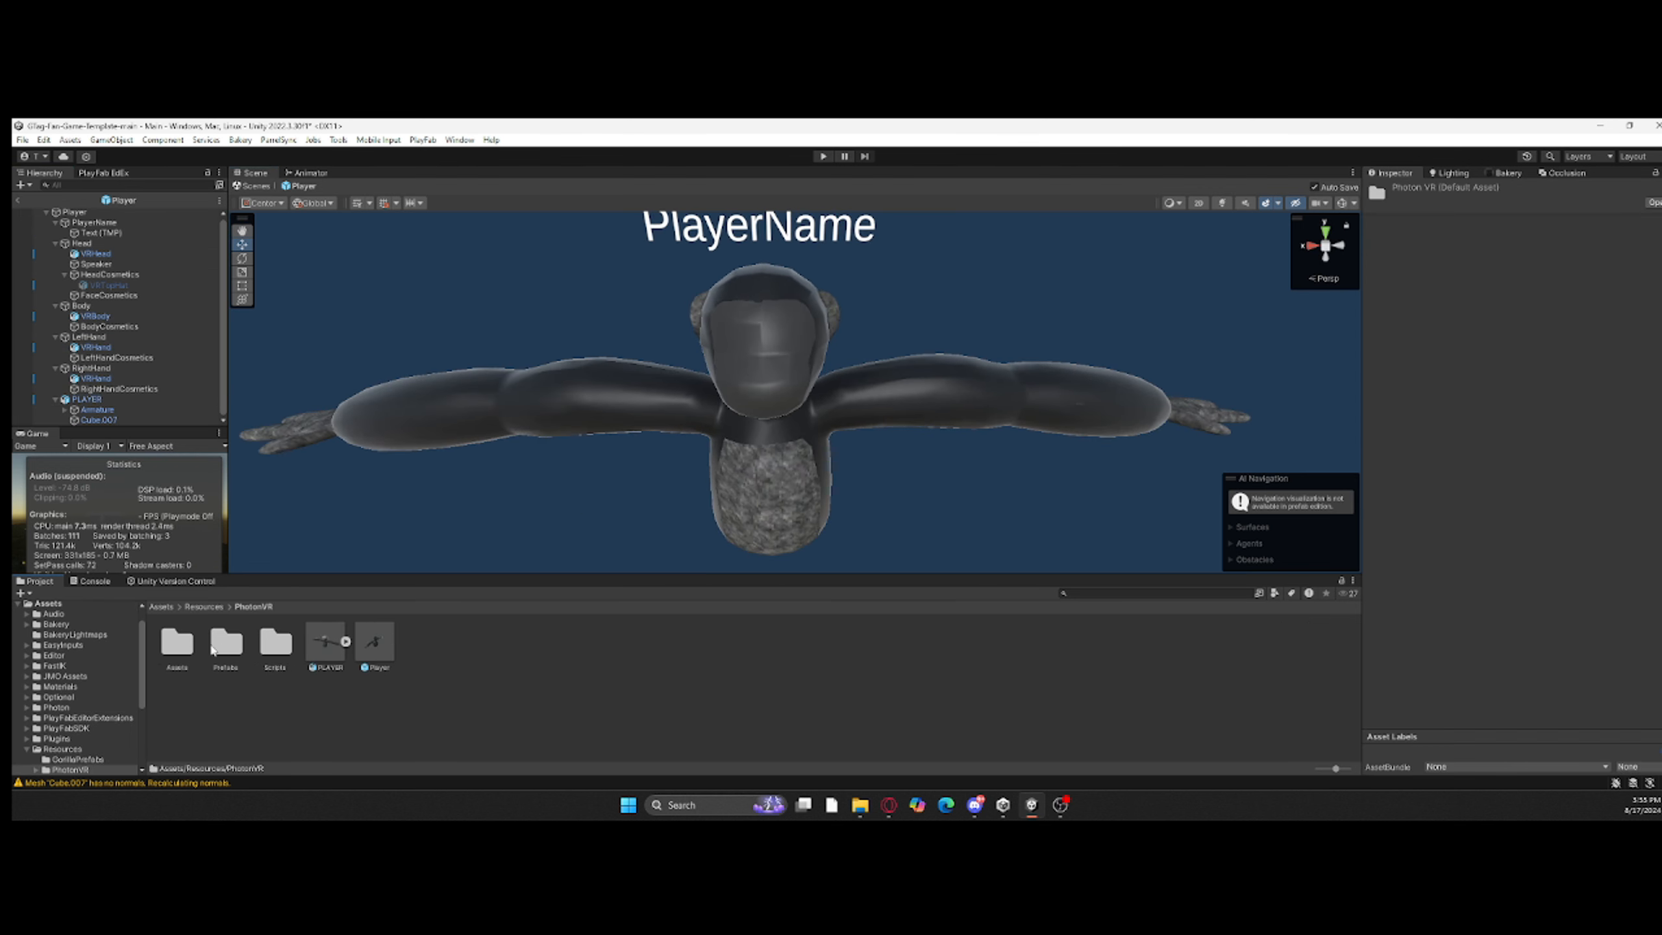
pyautogui.doubleClick(178, 644)
pyautogui.click(163, 607)
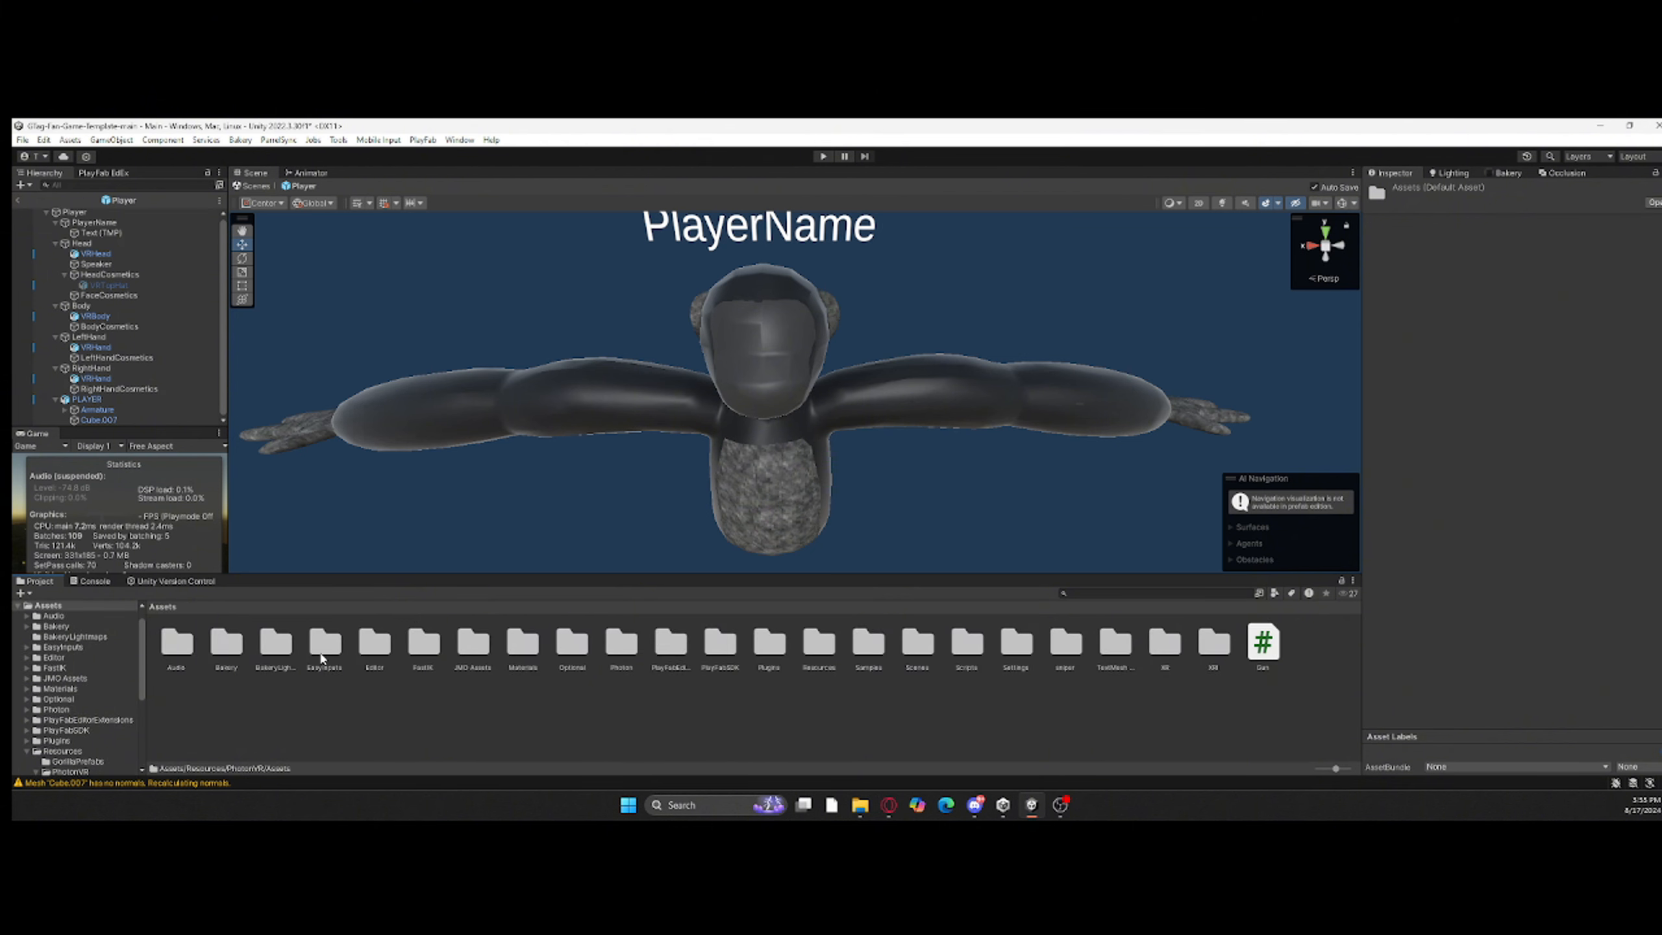
# Step: Apply materials from the Materials folder to the PLAYER model: fur textures on the body, arms and chest, and the face material on the face
pyautogui.doubleClick(529, 644)
pyautogui.moveTo(573, 643); pyautogui.dragTo(775, 494)
pyautogui.moveTo(621, 644); pyautogui.dragTo(594, 413)
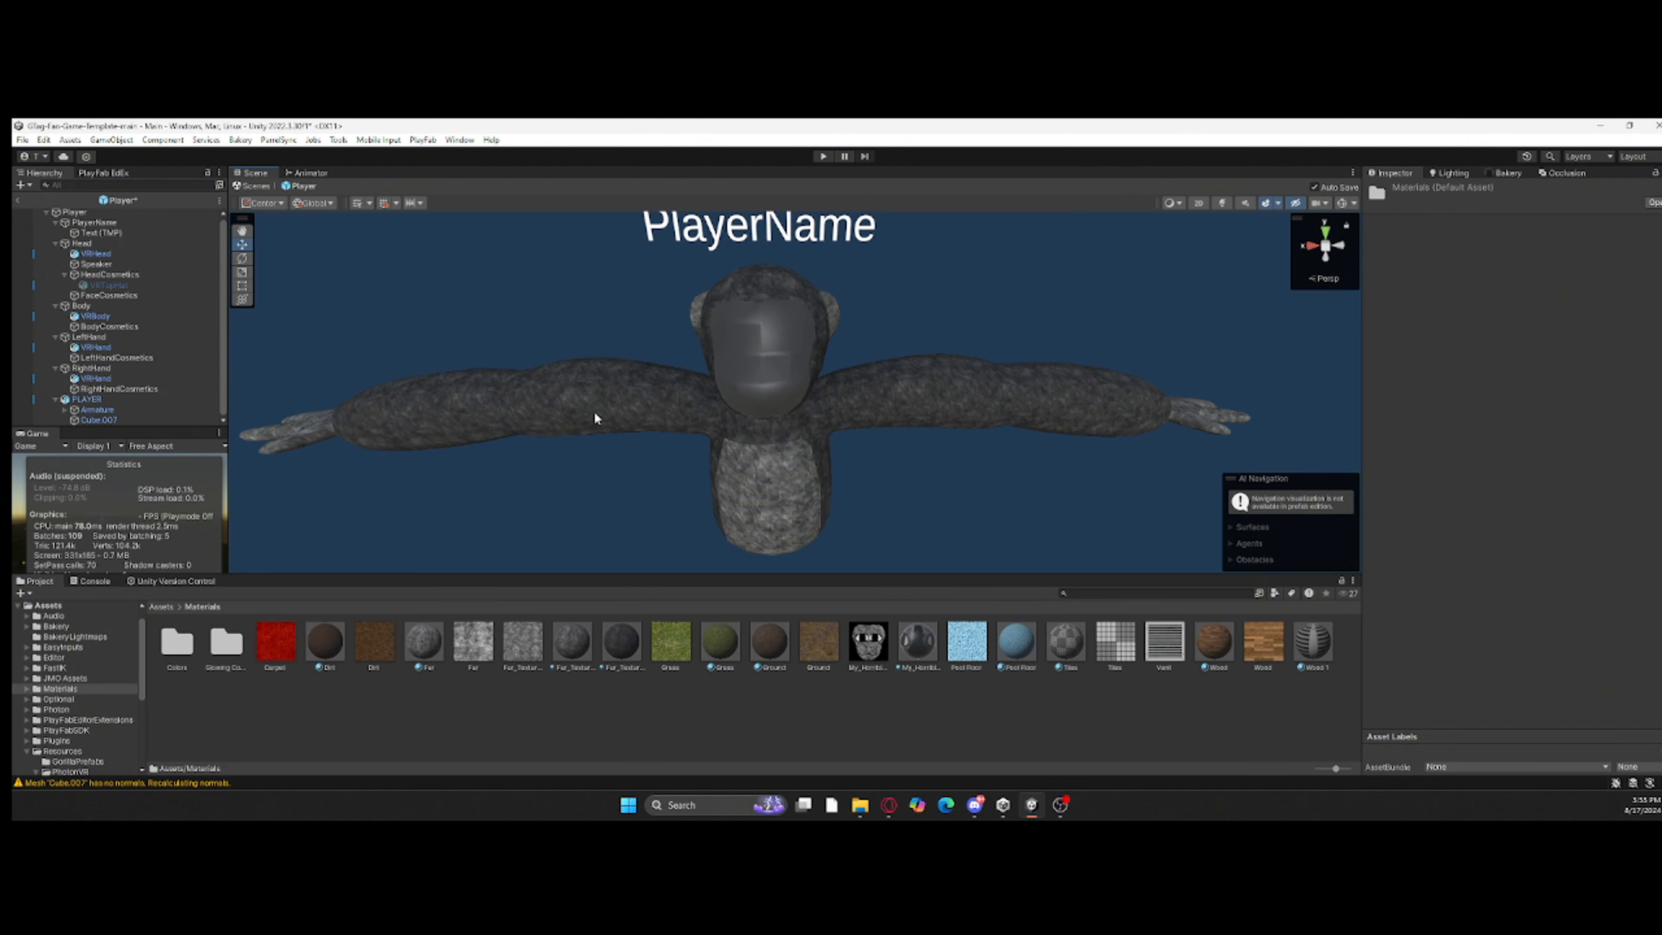
pyautogui.moveTo(594, 413); pyautogui.dragTo(576, 383, button='right')
pyautogui.moveTo(773, 427); pyautogui.dragTo(885, 484, button='right')
pyautogui.moveTo(573, 653); pyautogui.dragTo(775, 470)
pyautogui.moveTo(775, 470); pyautogui.dragTo(929, 452, button='right')
# Step: Scale down the PlayerName text and move it onto the PLAYER model's chest
pyautogui.click(701, 419)
pyautogui.moveTo(1178, 373); pyautogui.dragTo(901, 393)
pyautogui.moveTo(902, 393); pyautogui.dragTo(720, 393, button='right')
pyautogui.click(243, 272)
pyautogui.moveTo(728, 364); pyautogui.dragTo(674, 380)
pyautogui.moveTo(674, 380); pyautogui.dragTo(942, 379, button='right')
pyautogui.click(242, 244)
pyautogui.moveTo(1047, 354); pyautogui.dragTo(1069, 359)
pyautogui.moveTo(1069, 359); pyautogui.dragTo(857, 380, button='right')
# Step: Remove the script component from the PlayerName object and reparent Text (TMP) under Body
pyautogui.click(98, 222)
pyautogui.rightClick(1488, 282)
pyautogui.click(1521, 313)
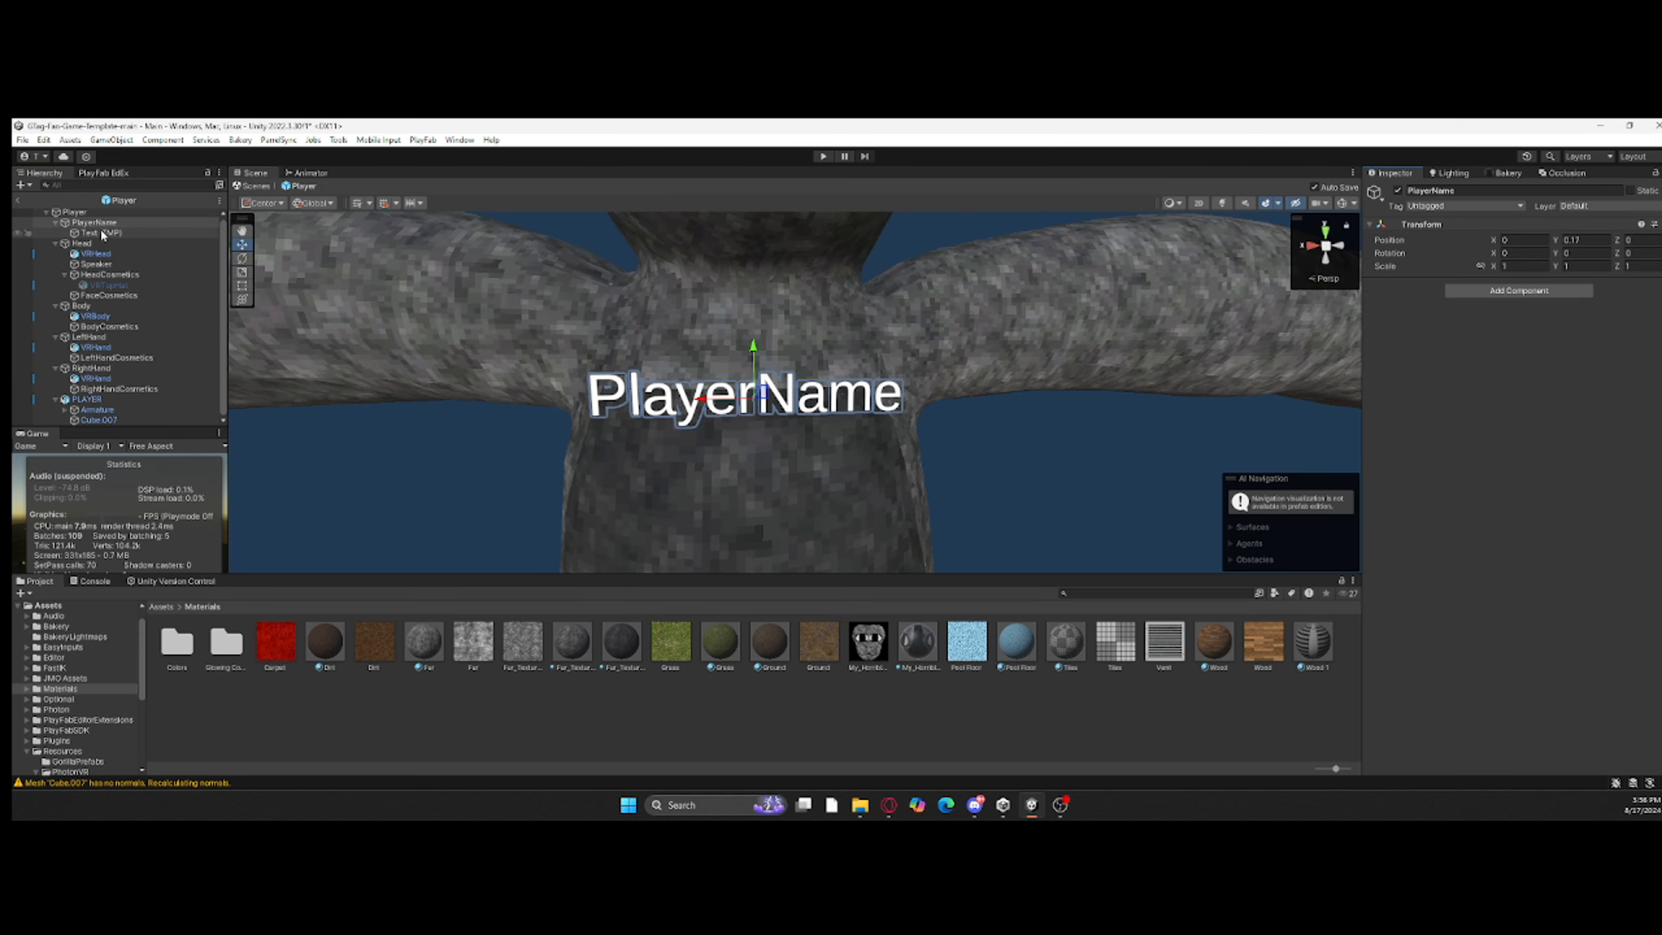
pyautogui.click(106, 233)
pyautogui.moveTo(106, 233); pyautogui.dragTo(168, 264)
pyautogui.doubleClick(81, 295)
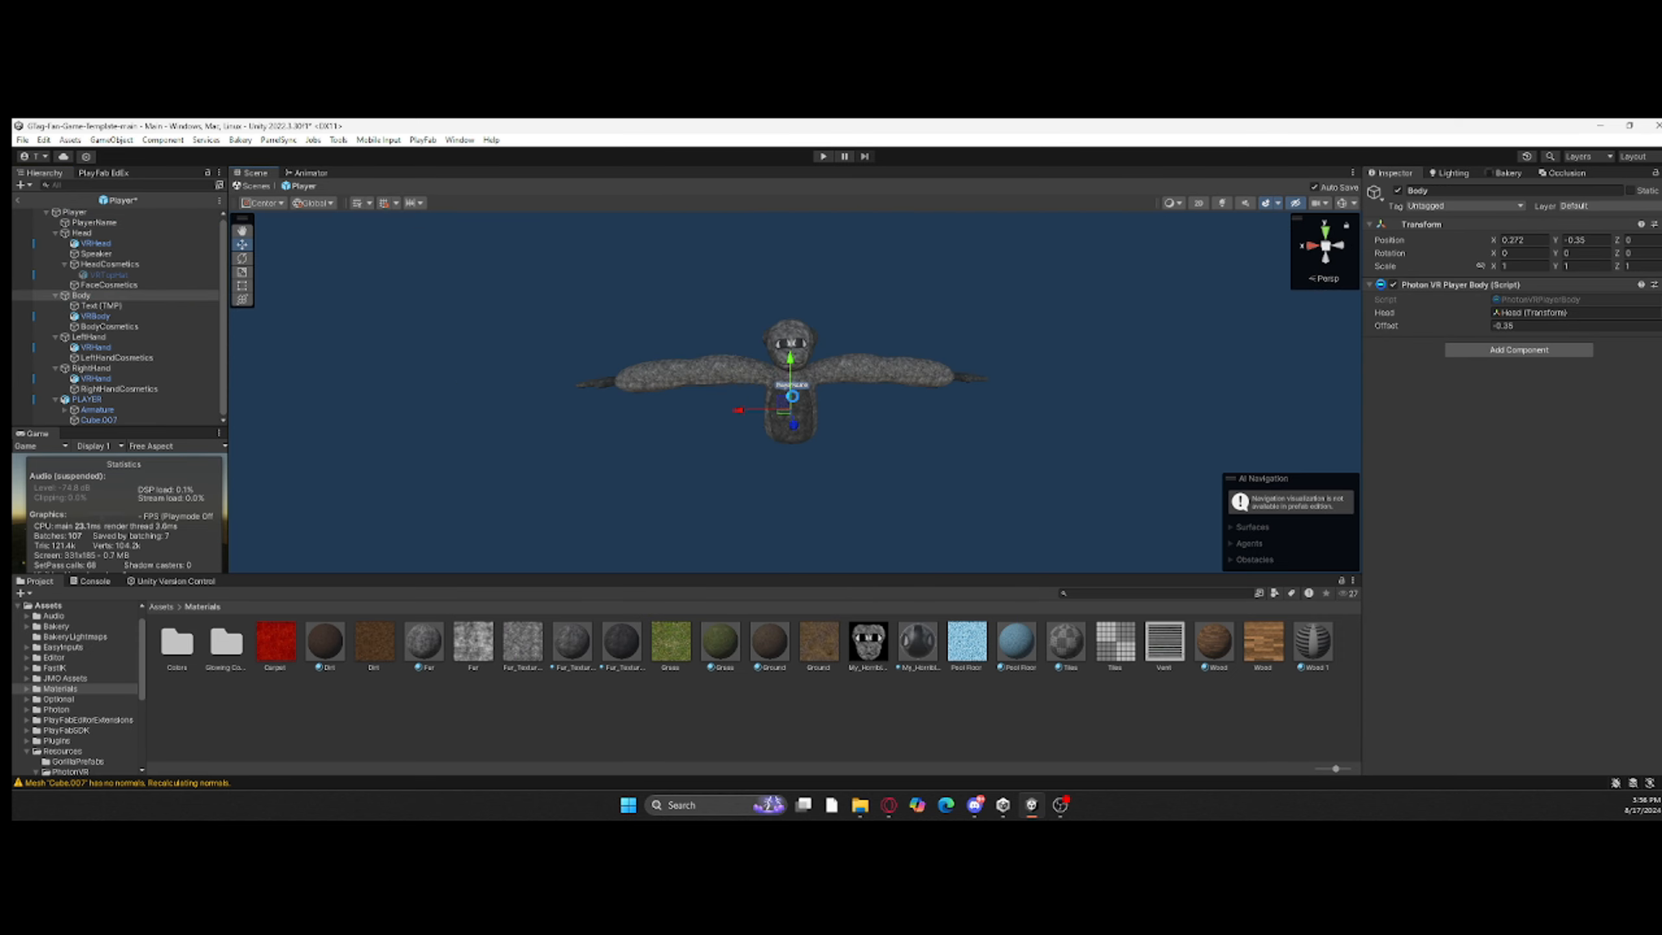
pyautogui.click(908, 412)
pyautogui.moveTo(908, 412); pyautogui.dragTo(944, 433, button='right')
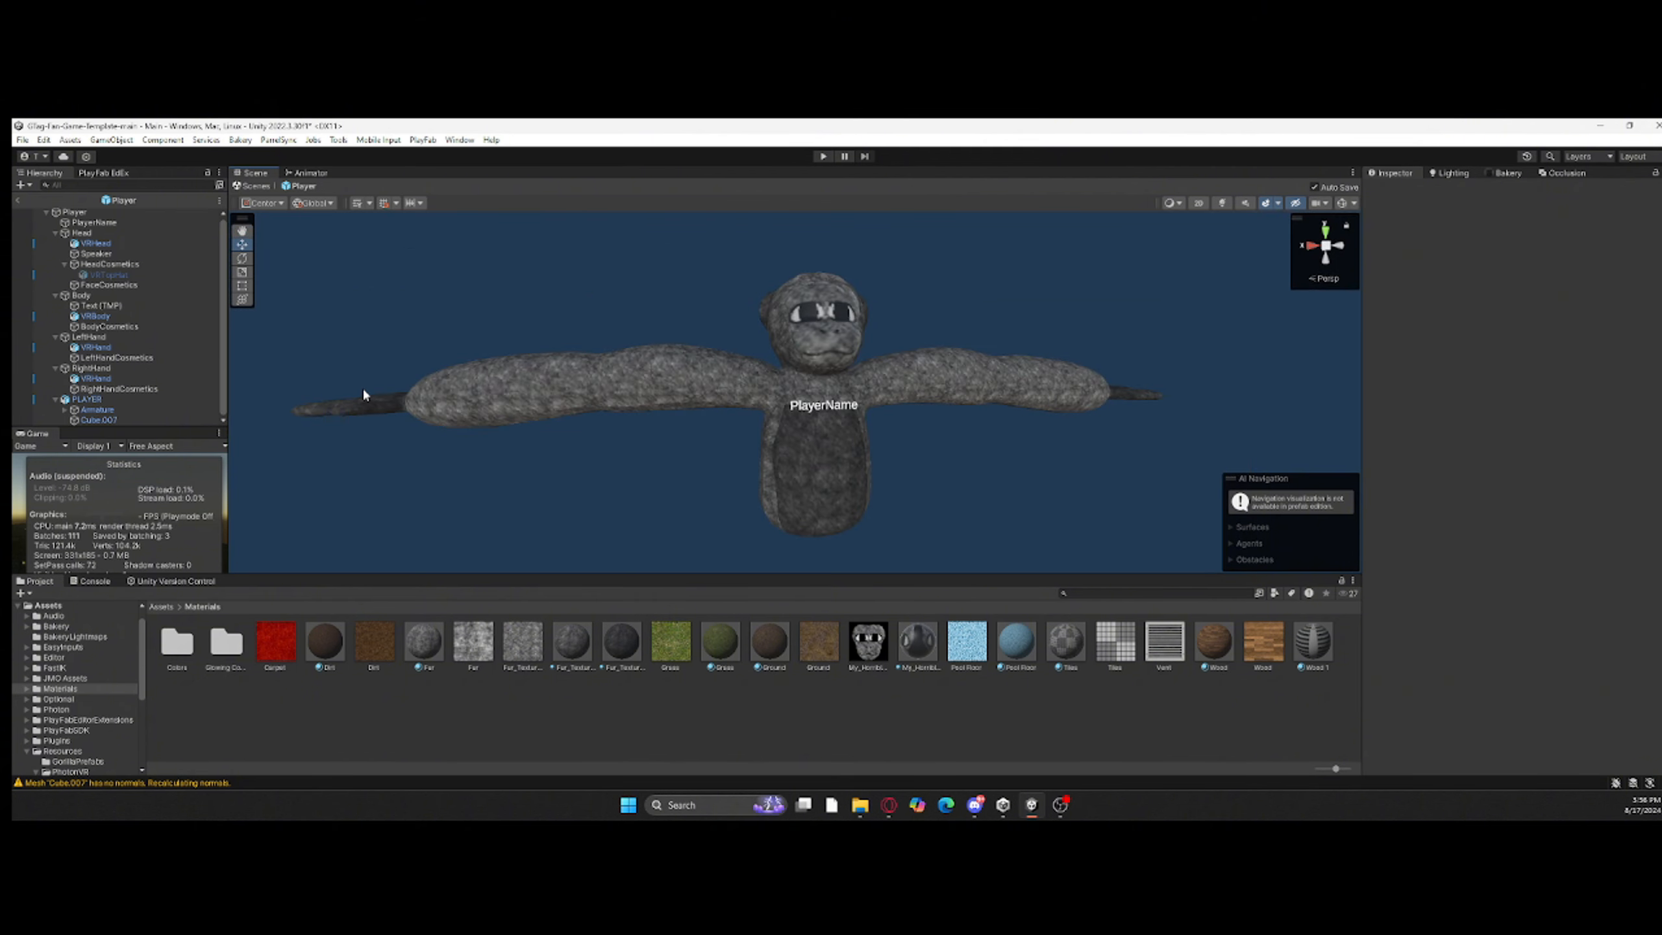
# Step: Add the Fast IK Fabric component to the armature's wrist bones wrist.R.001 and wrist.R
pyautogui.click(65, 411)
pyautogui.click(82, 399)
pyautogui.scroll(-1, 85, 393)
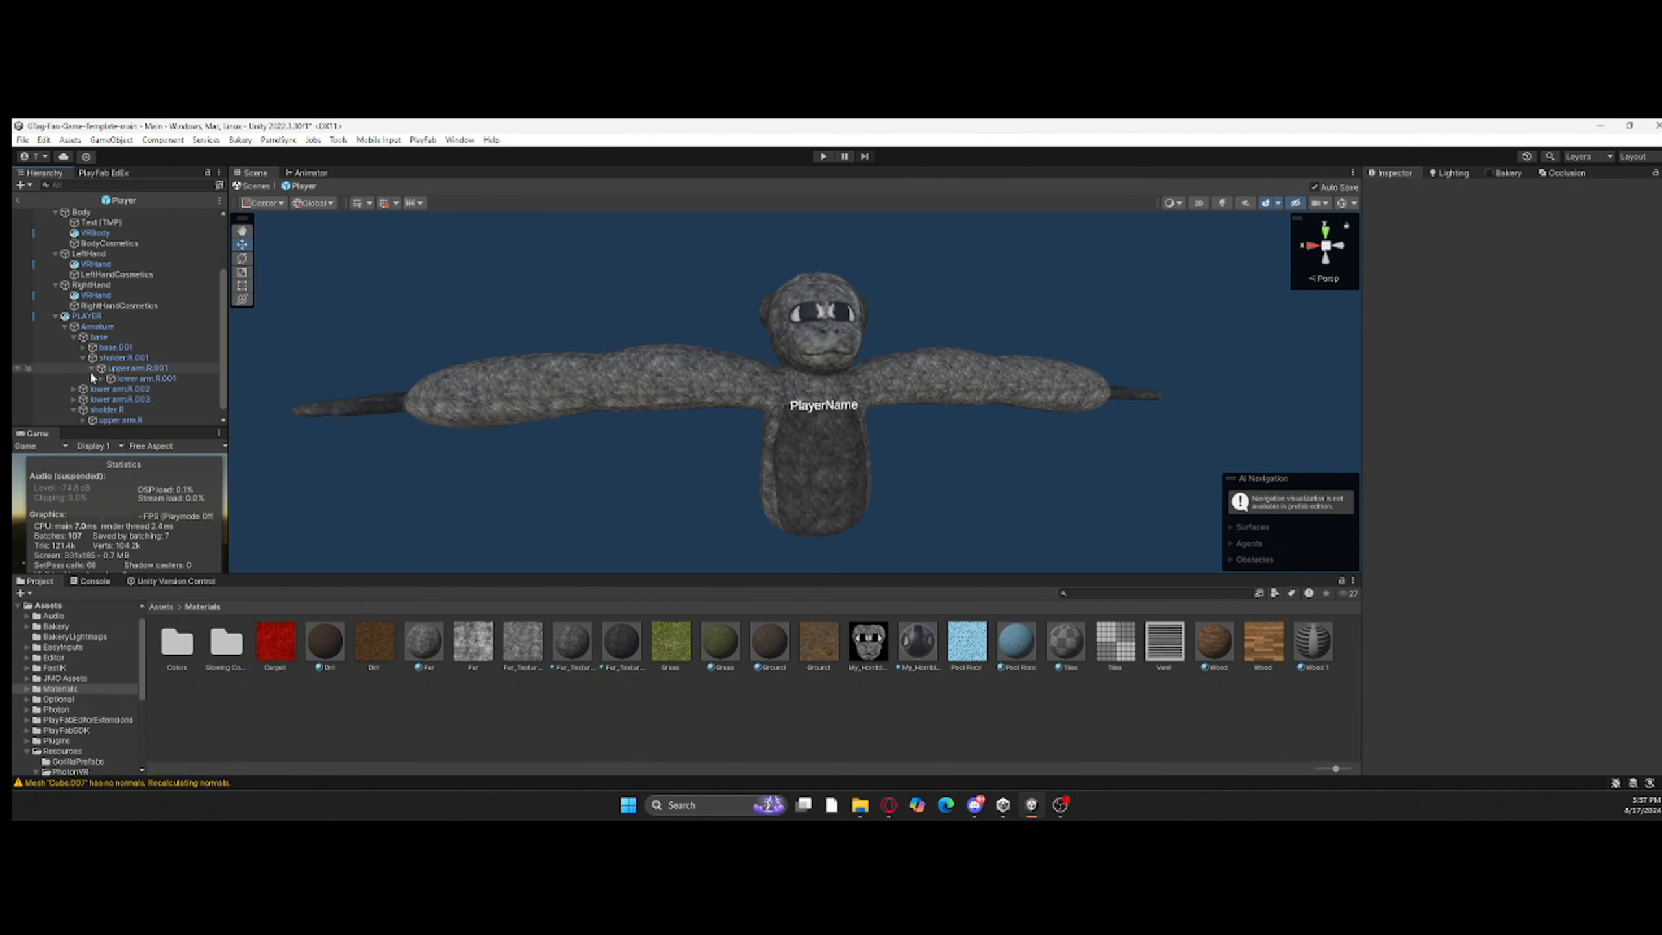
pyautogui.click(126, 394)
pyautogui.scroll(-1, 125, 392)
pyautogui.click(92, 420)
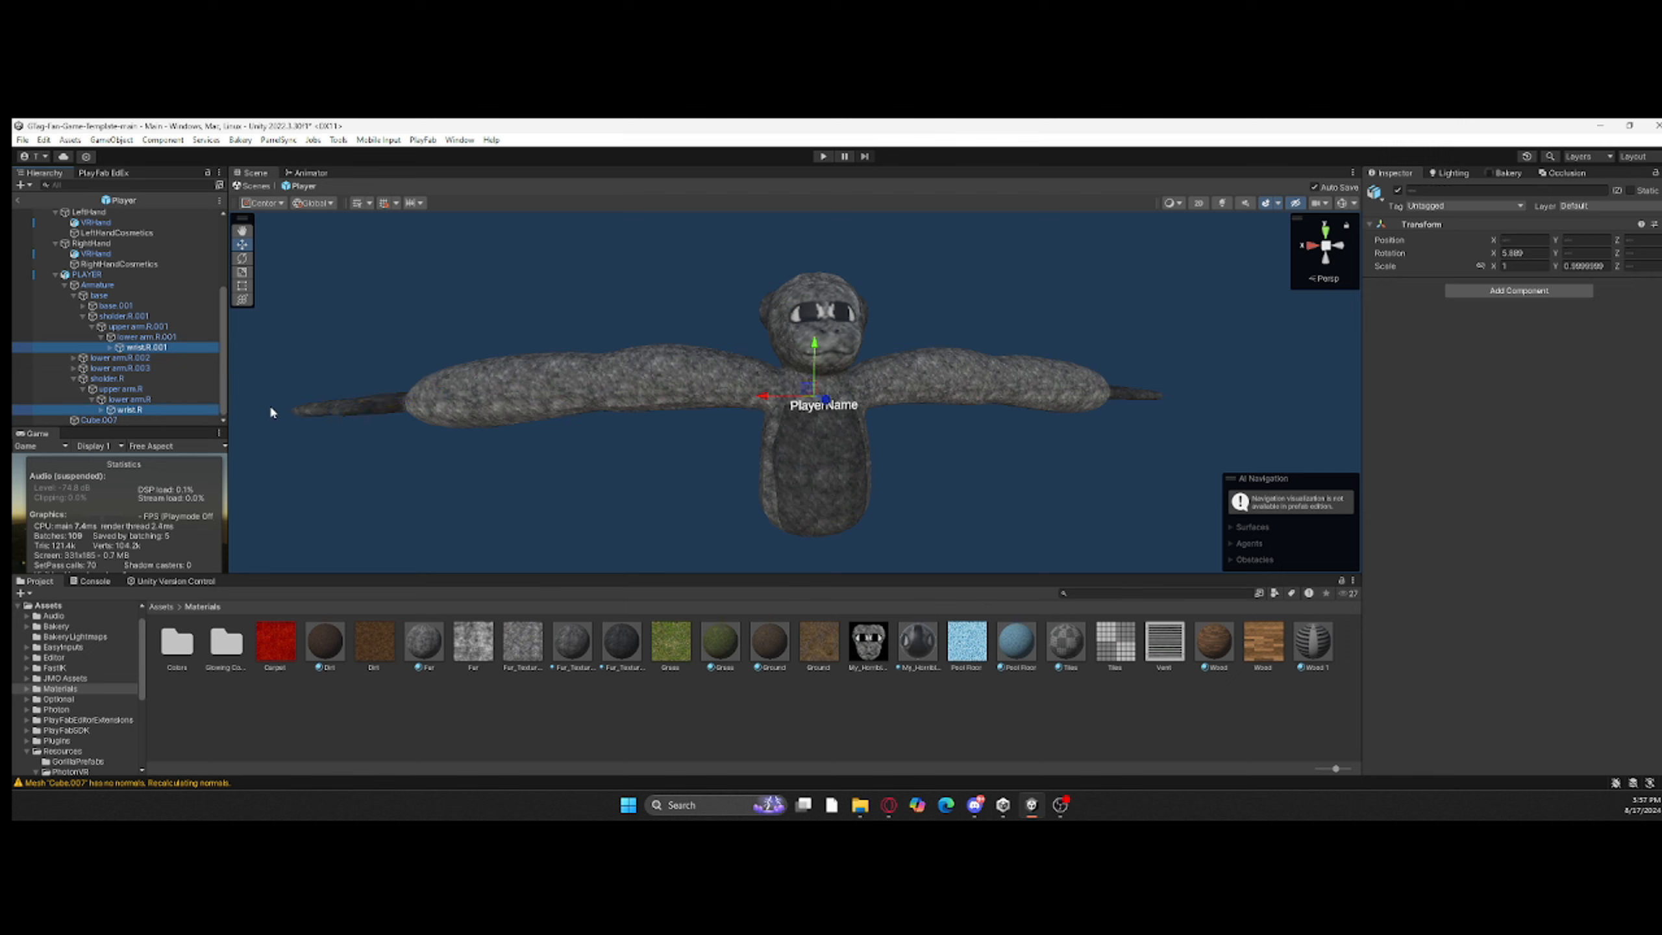
pyautogui.click(1518, 290)
pyautogui.click(1501, 337)
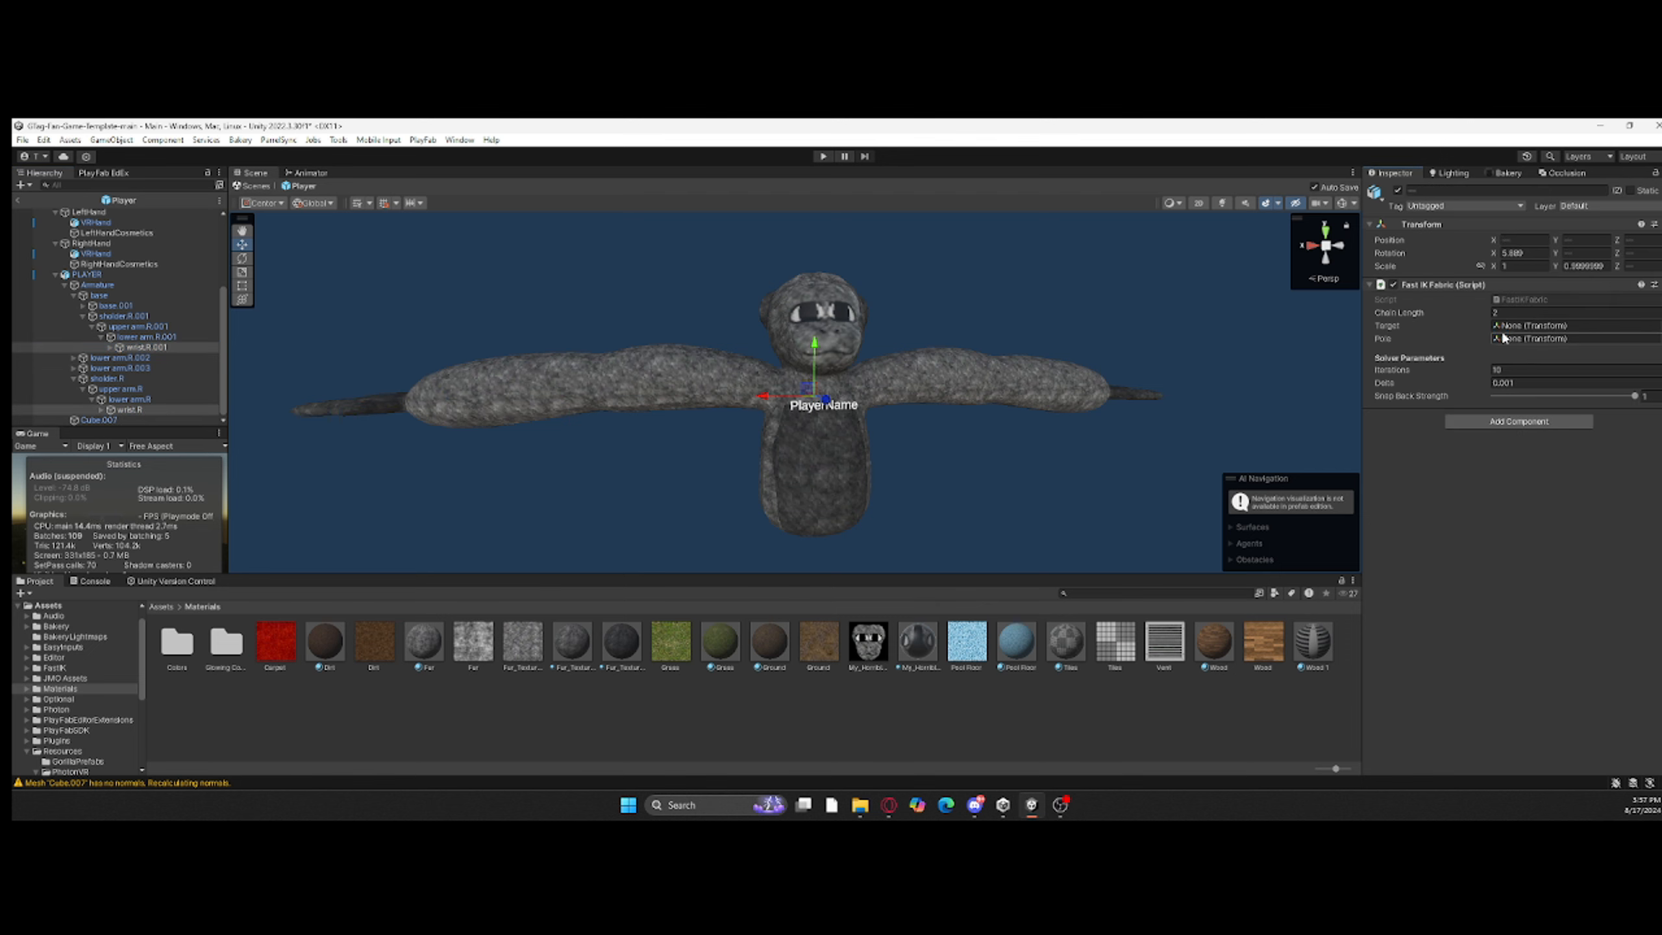
# Step: Set the Fast IK Fabric pole of wrist.R to lower arm.R.002 and its target to VRHand
pyautogui.click(149, 410)
pyautogui.scroll(3, 205, 390)
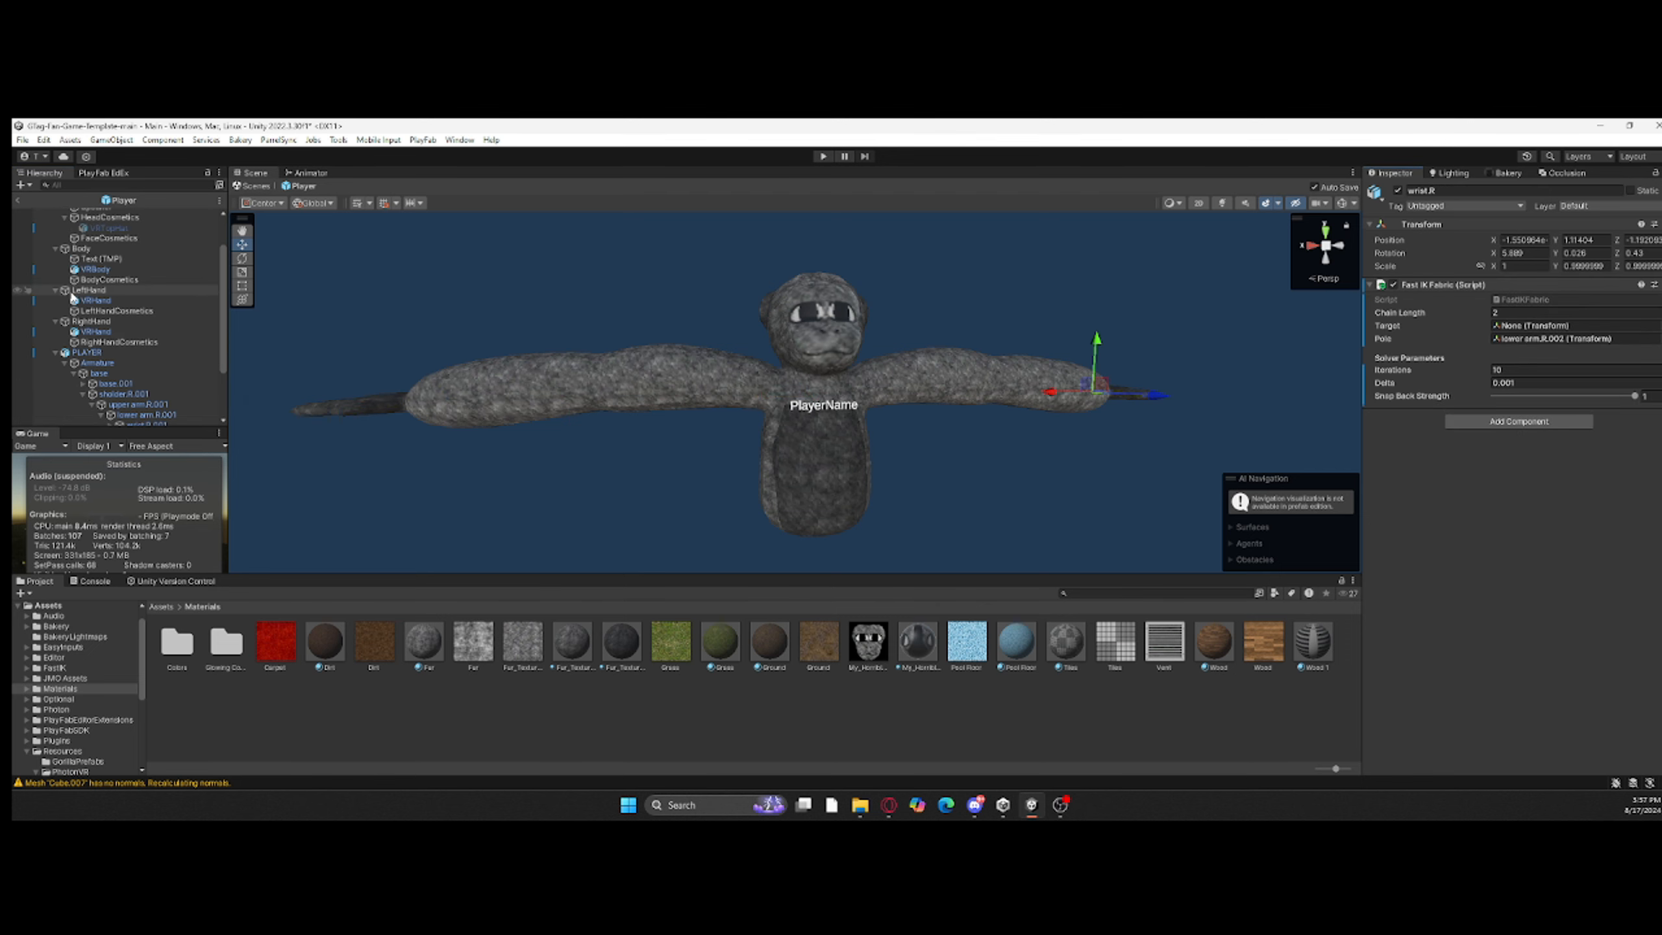
pyautogui.scroll(-3, 201, 366)
# Step: Assign lower arm.R.003 and a VRHand transform to the Fast IK Fabric references of wrist.R.001
pyautogui.click(150, 347)
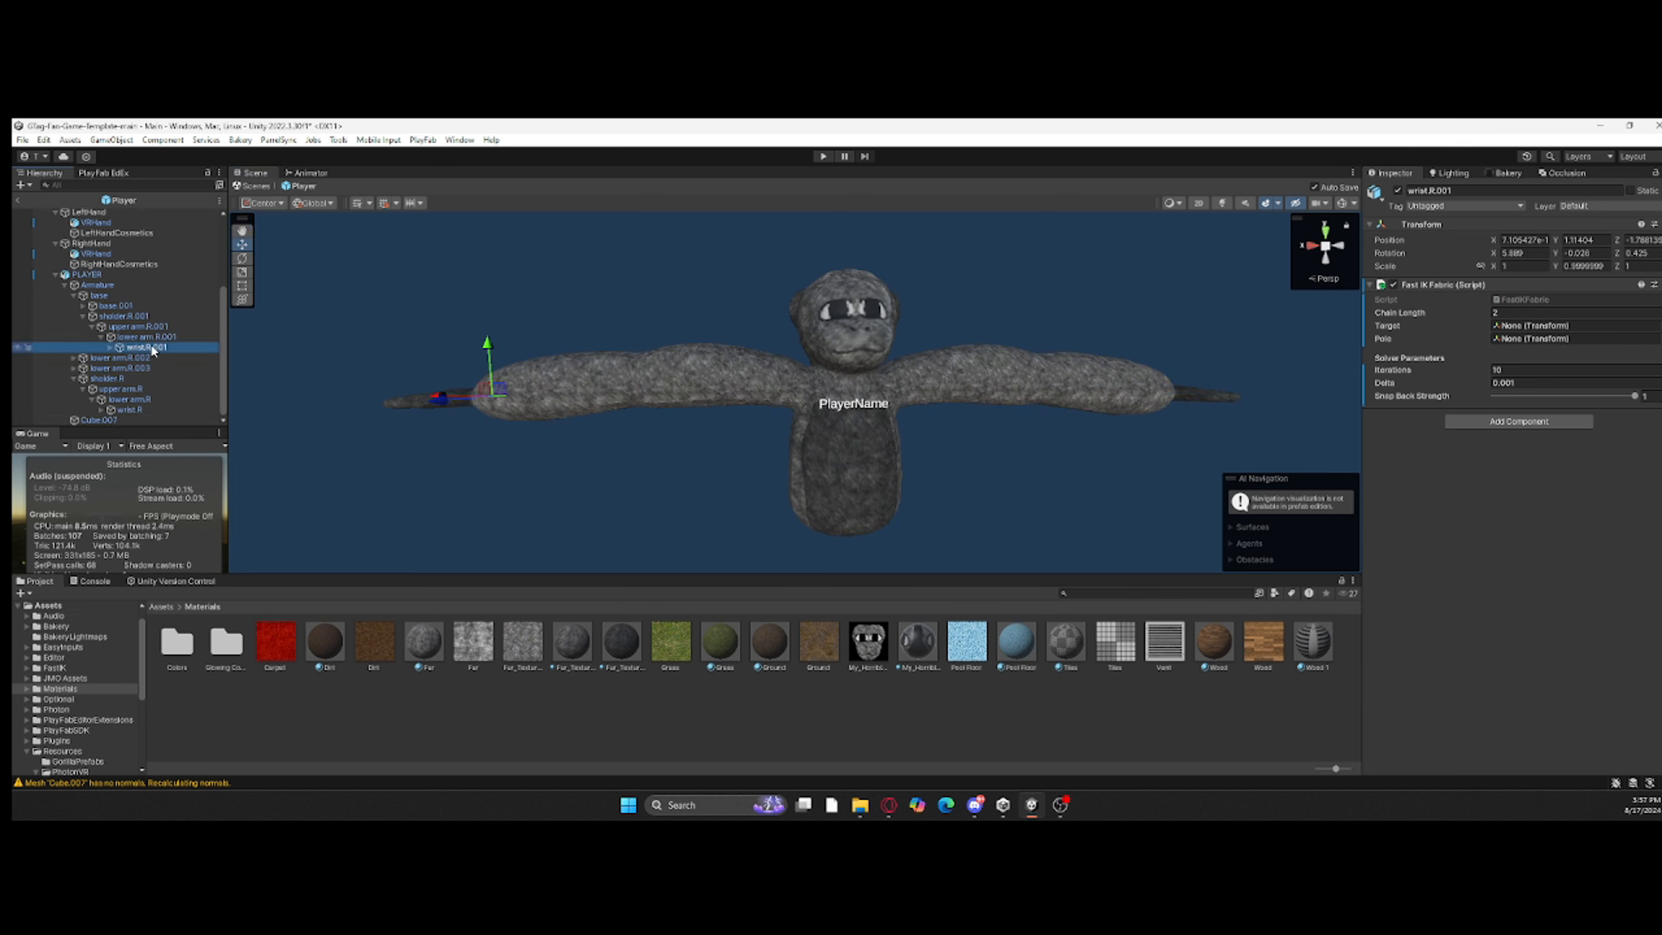
pyautogui.moveTo(133, 368); pyautogui.dragTo(469, 366)
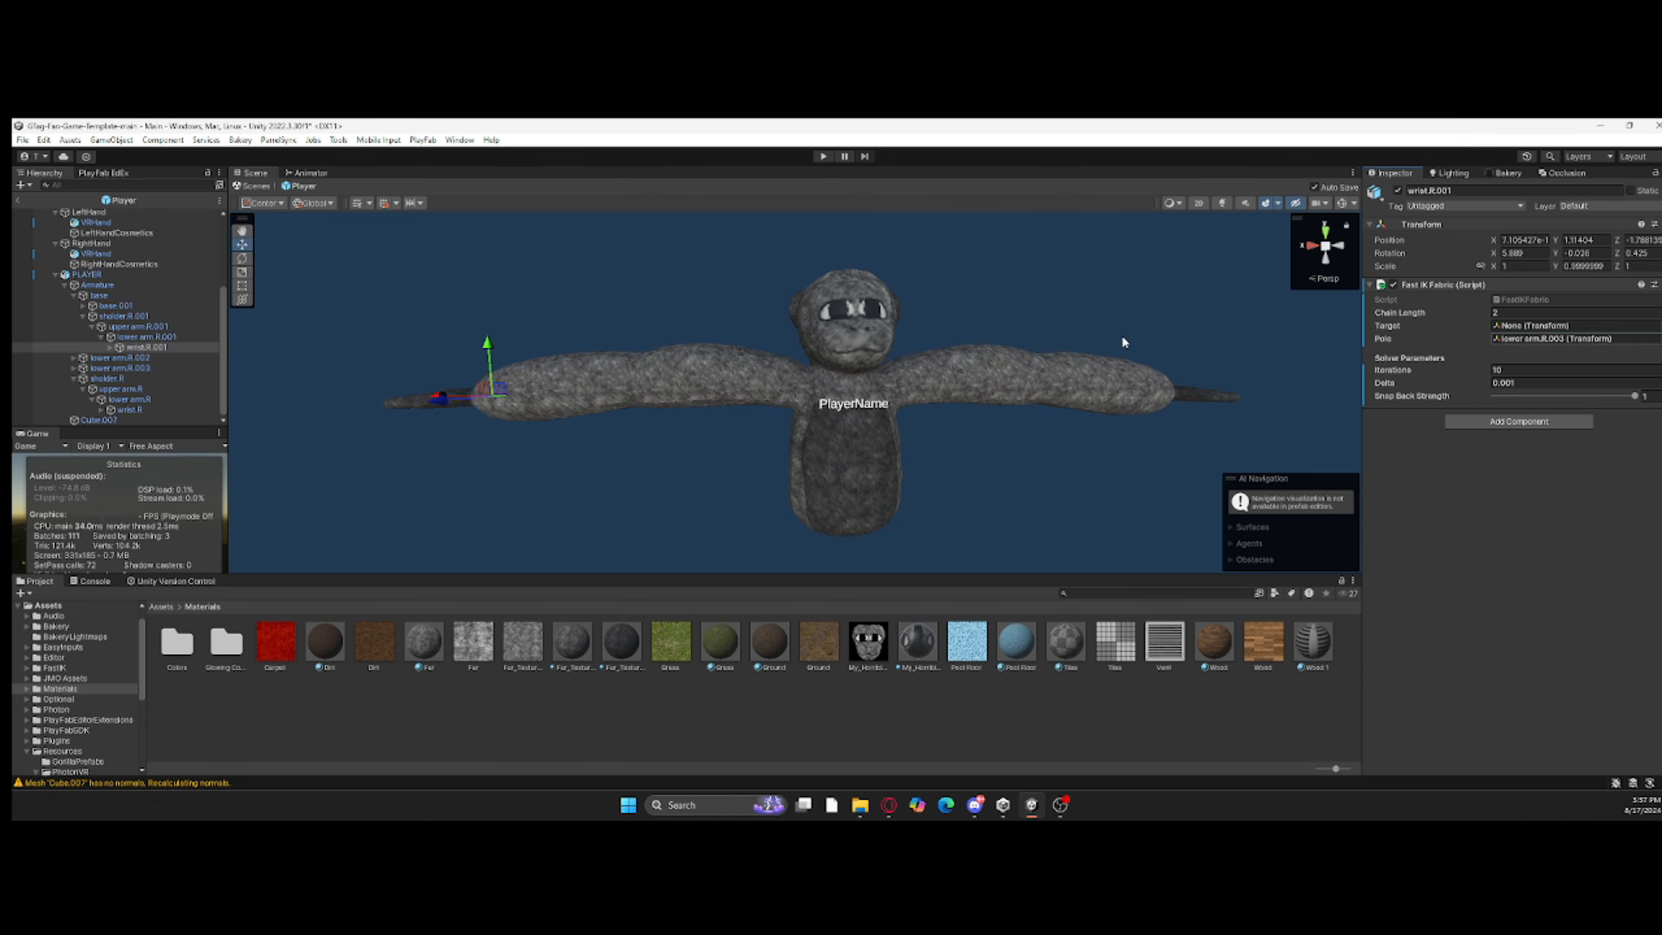
pyautogui.scroll(3, 124, 340)
pyautogui.scroll(-2, 167, 398)
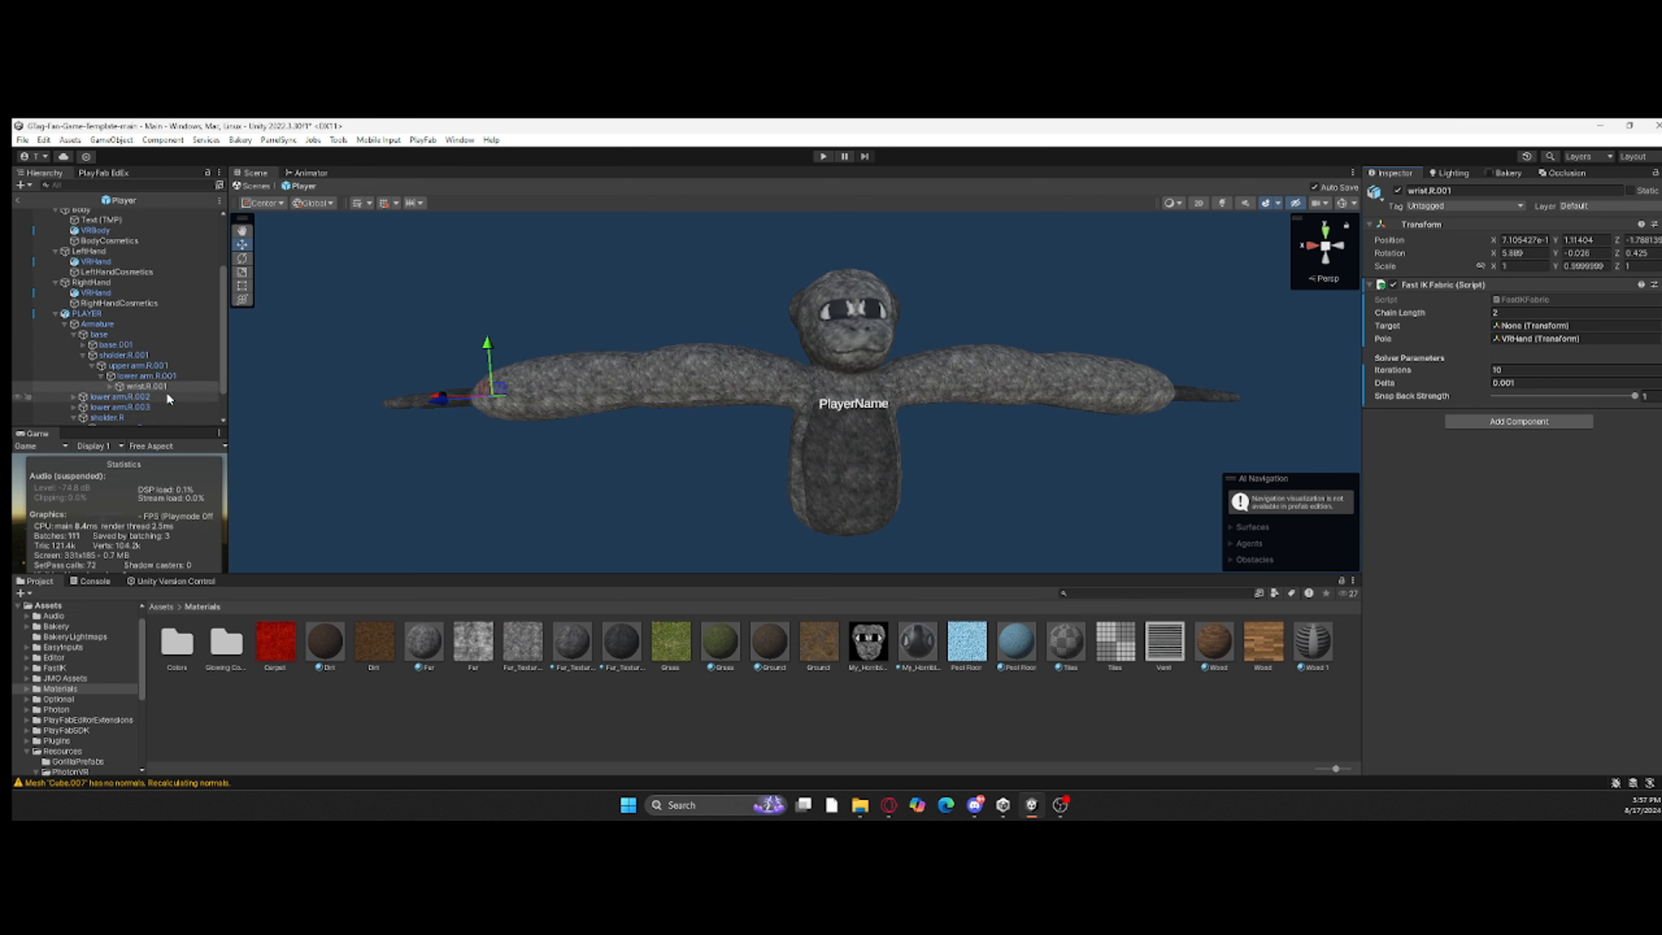
# Step: Rotate the wrist.R.001 bone so that its palm faces forward with the fingers pointing outward
pyautogui.press('e')
pyautogui.moveTo(772, 321); pyautogui.dragTo(818, 366, button='right')
pyautogui.moveTo(757, 371); pyautogui.dragTo(840, 380)
pyautogui.moveTo(802, 338)
pyautogui.mouseDown(button='right')
pyautogui.moveTo(829, 334)
pyautogui.moveTo(780, 329)
pyautogui.mouseUp(button='right')
pyautogui.moveTo(777, 389); pyautogui.dragTo(769, 376)
pyautogui.moveTo(769, 376); pyautogui.dragTo(628, 393, button='right')
pyautogui.keyDown('ctrl'); pyautogui.moveTo(666, 450); pyautogui.dragTo(696, 493); pyautogui.keyUp('ctrl')
pyautogui.moveTo(696, 489); pyautogui.dragTo(674, 432, button='right')
# Step: Rotate the wrist.R bone to about -84 degrees X and 90 degrees Z so its palm faces forward
pyautogui.scroll(-2, 138, 379)
pyautogui.click(132, 409)
pyautogui.keyDown('ctrl'); pyautogui.moveTo(806, 331); pyautogui.dragTo(715, 365); pyautogui.keyUp('ctrl')
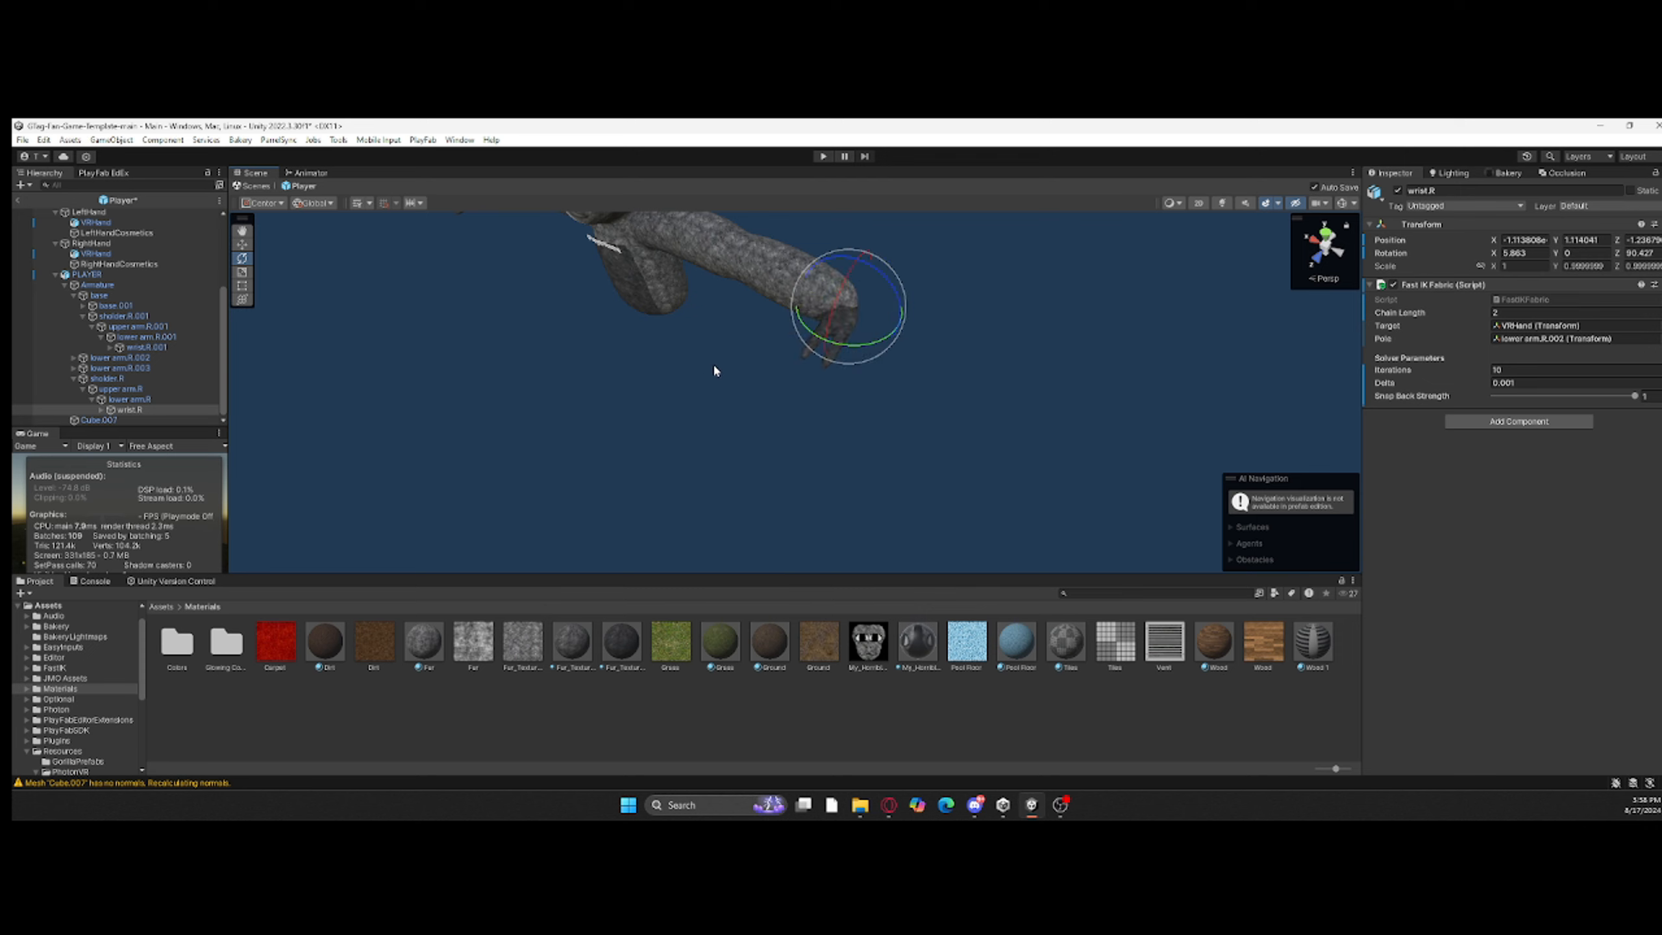
pyautogui.moveTo(715, 365); pyautogui.dragTo(723, 330, button='right')
pyautogui.moveTo(731, 317); pyautogui.dragTo(732, 319)
pyautogui.keyDown('ctrl'); pyautogui.moveTo(843, 308); pyautogui.dragTo(858, 310); pyautogui.keyUp('ctrl')
pyautogui.moveTo(859, 311); pyautogui.dragTo(752, 277, button='right')
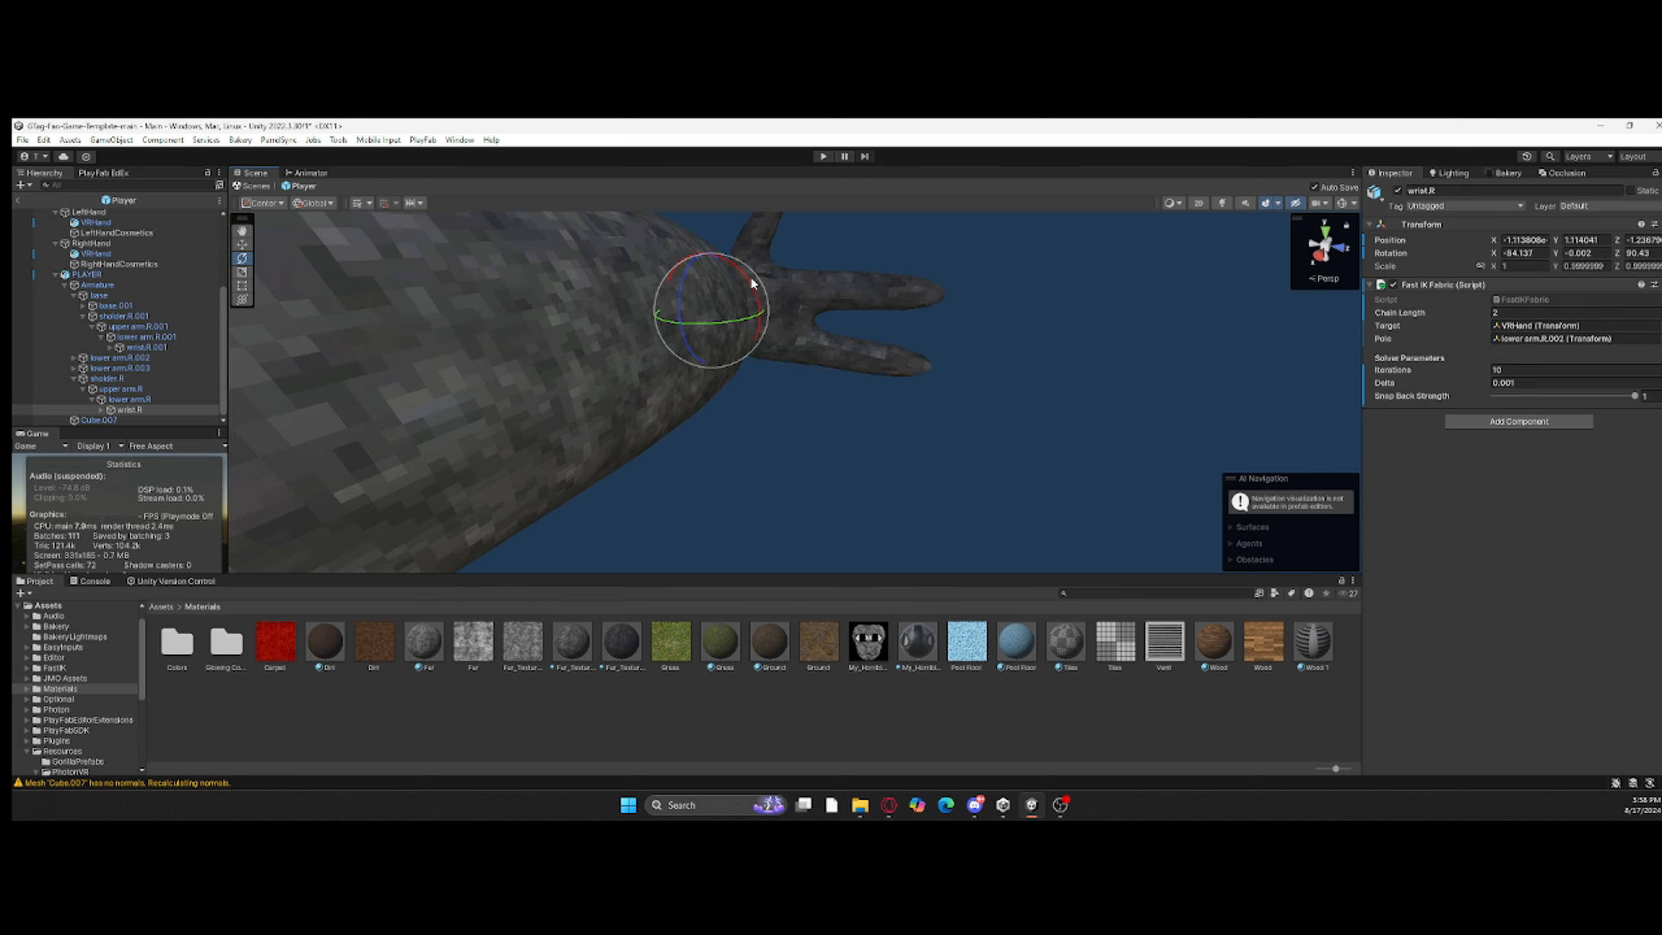
pyautogui.keyDown('ctrl'); pyautogui.moveTo(752, 278); pyautogui.dragTo(769, 288); pyautogui.keyUp('ctrl')
pyautogui.moveTo(769, 289); pyautogui.dragTo(774, 333, button='right')
pyautogui.click(773, 332)
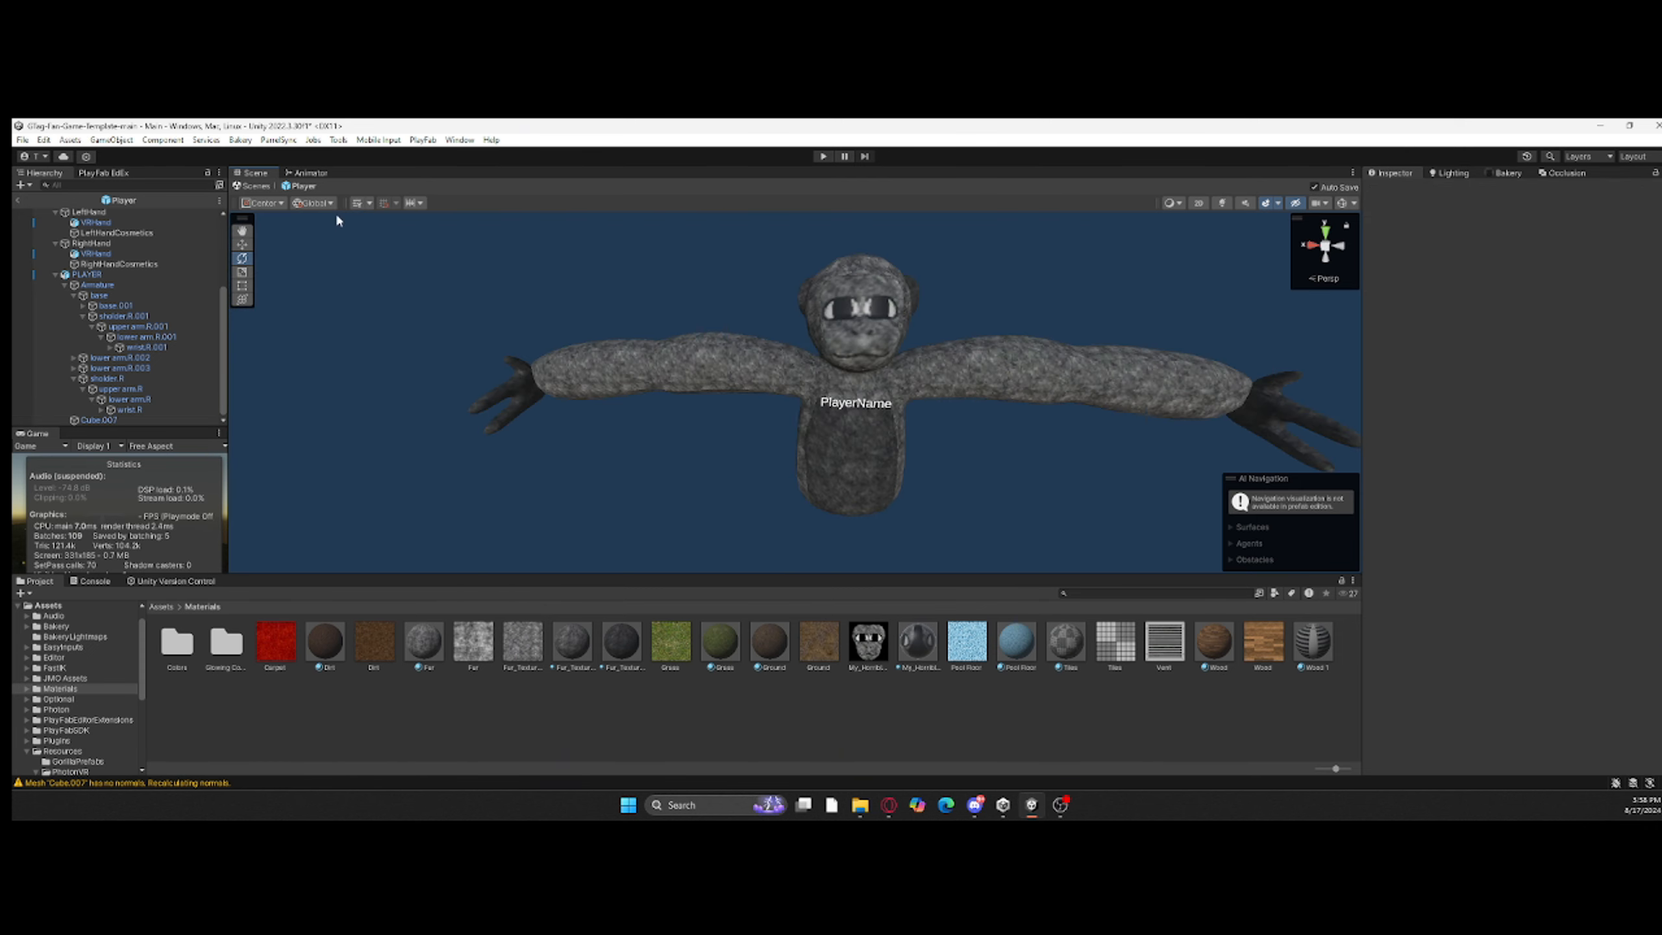
# Step: Return to the Main scene and deactivate the player's LSphere and RSphere objects
pyautogui.click(255, 187)
pyautogui.click(98, 227)
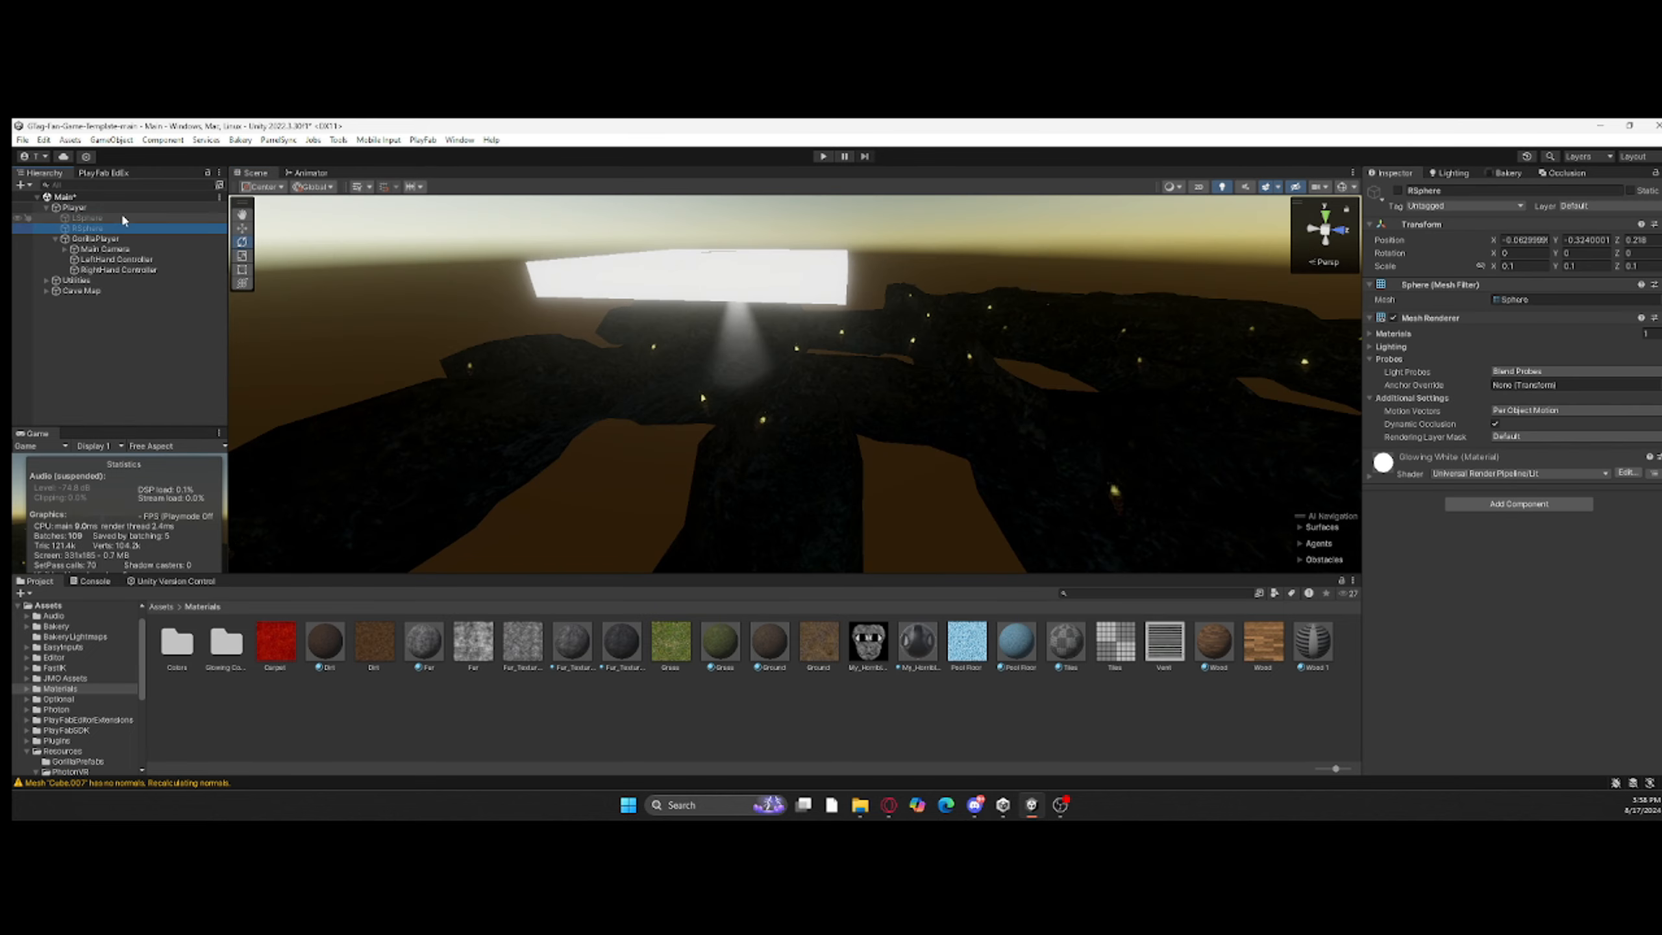
pyautogui.click(1113, 485)
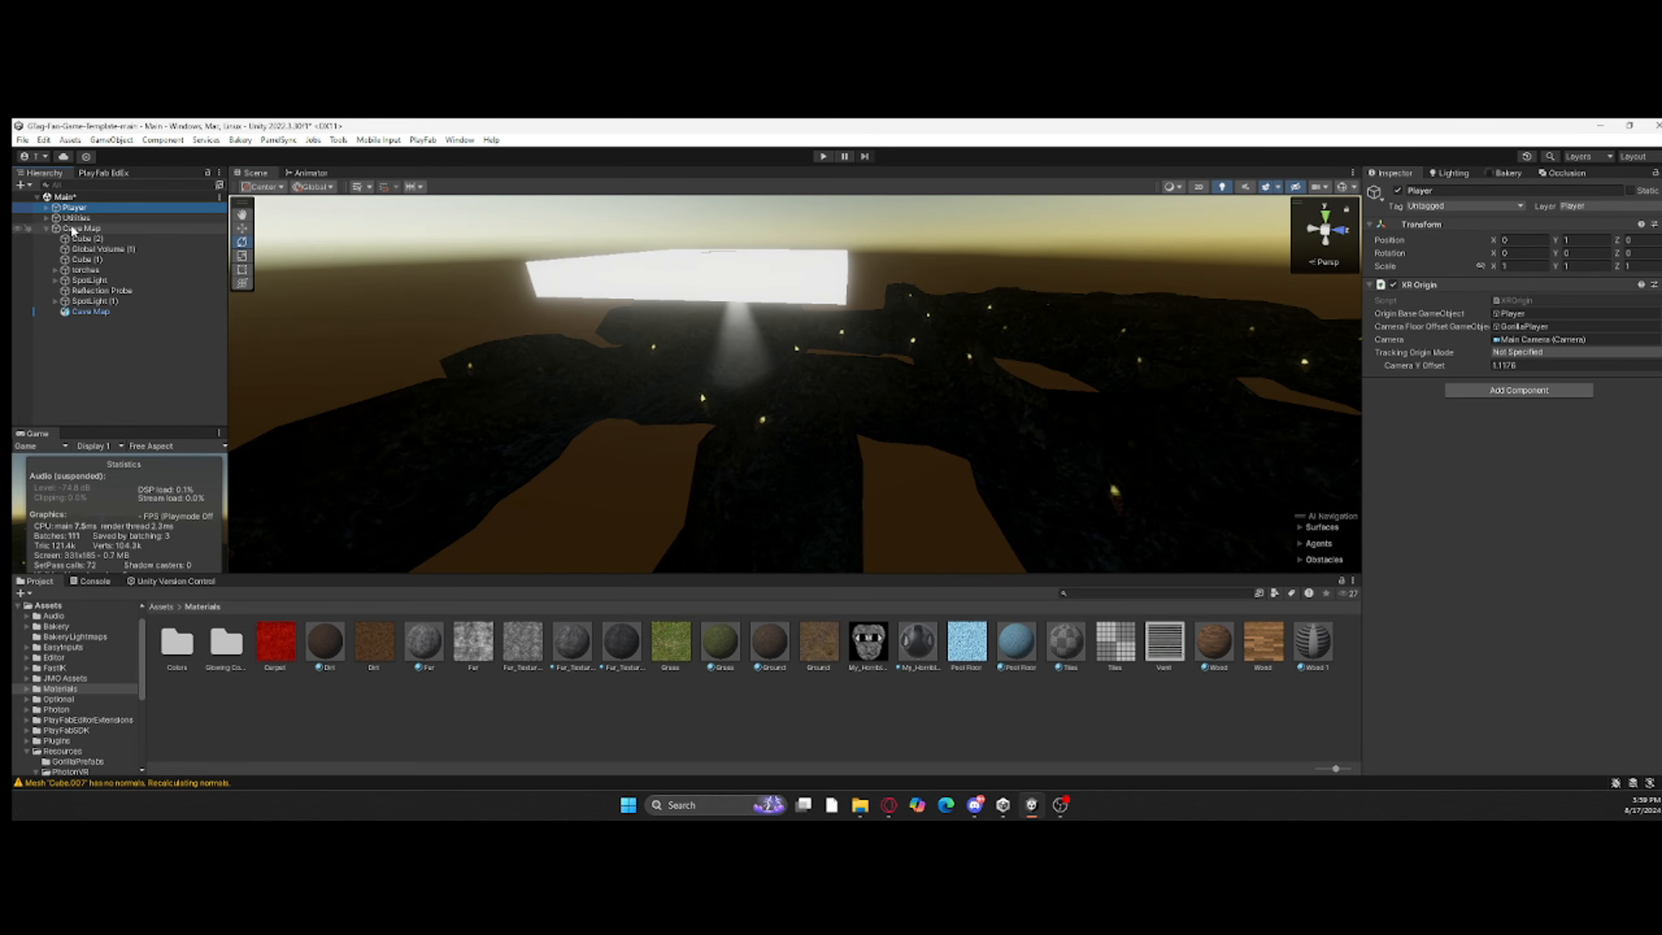
# Step: Add a Mesh Collider to all the torches' children, the cubes and the Cave Map mesh, then collapse the Cave Map group
pyautogui.click(110, 270)
pyautogui.rightClick(53, 275)
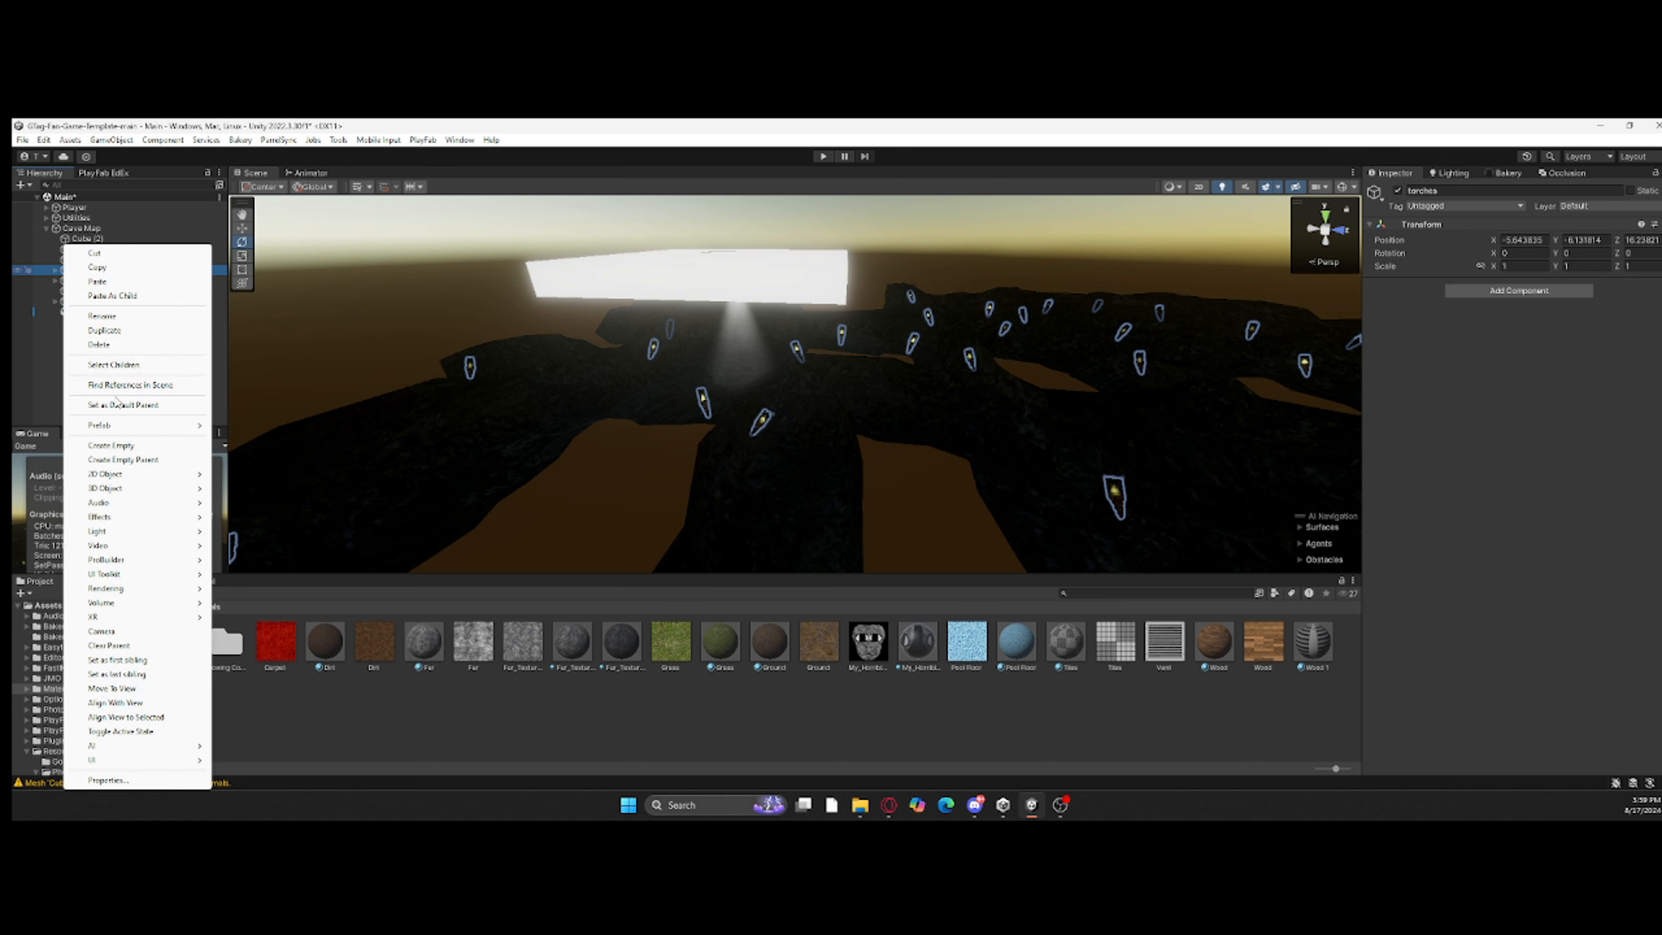
pyautogui.click(111, 323)
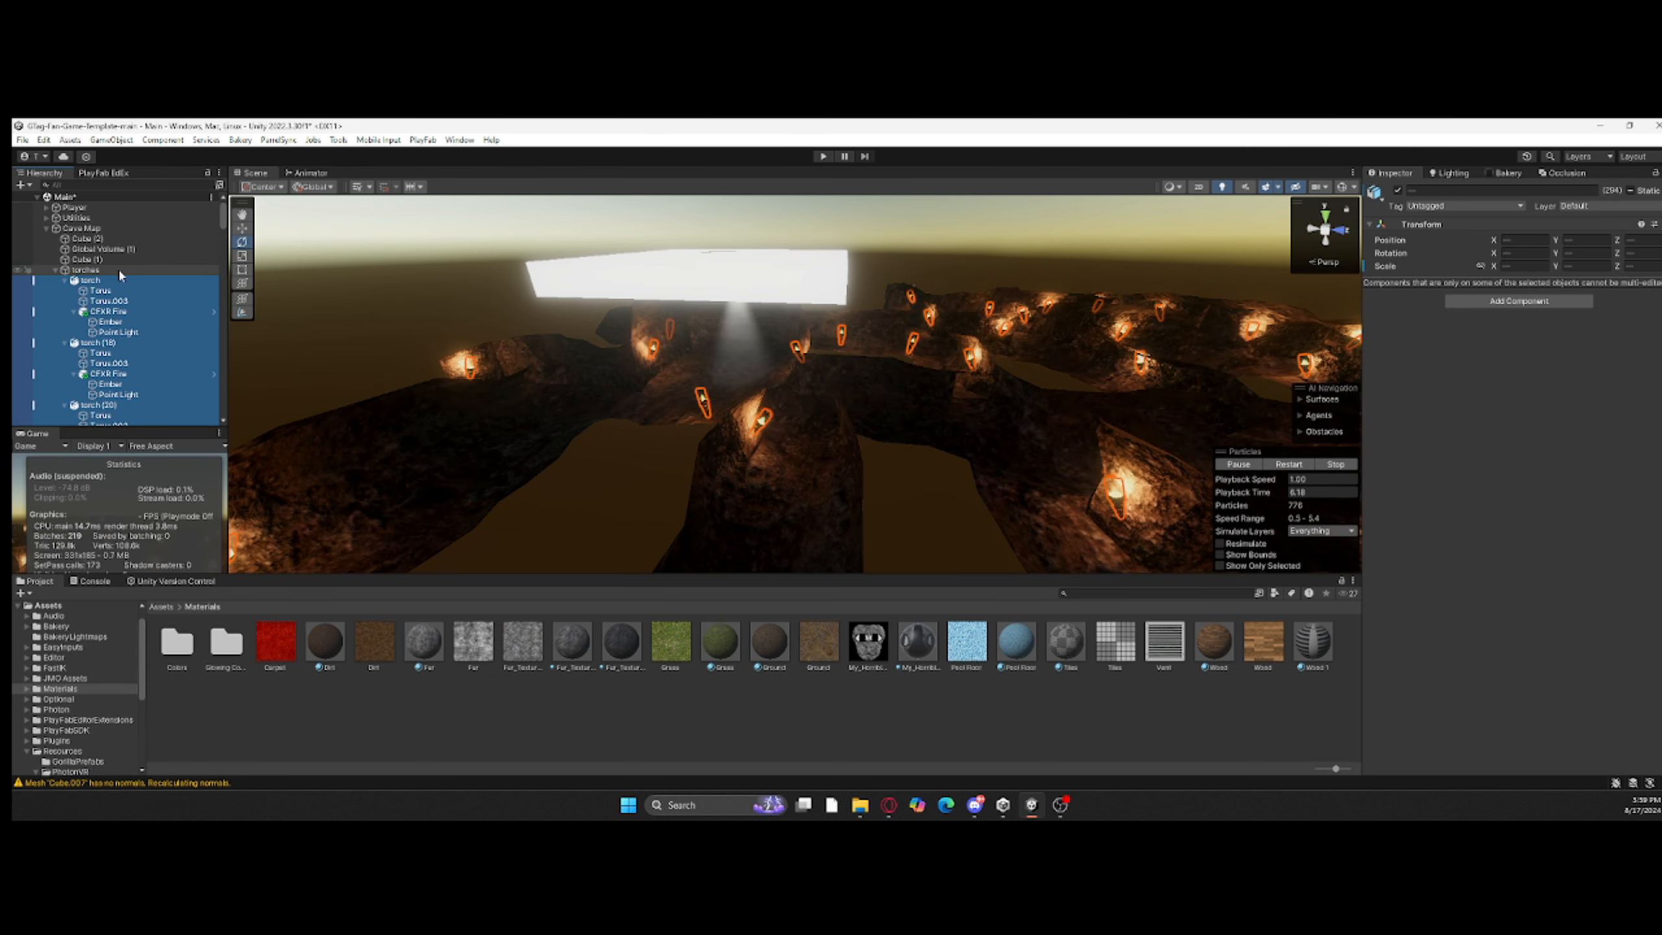
pyautogui.keyDown('ctrl'); pyautogui.click(96, 259); pyautogui.keyUp('ctrl')
pyautogui.keyDown('ctrl'); pyautogui.click(93, 240); pyautogui.keyUp('ctrl')
pyautogui.scroll(-20, 121, 333)
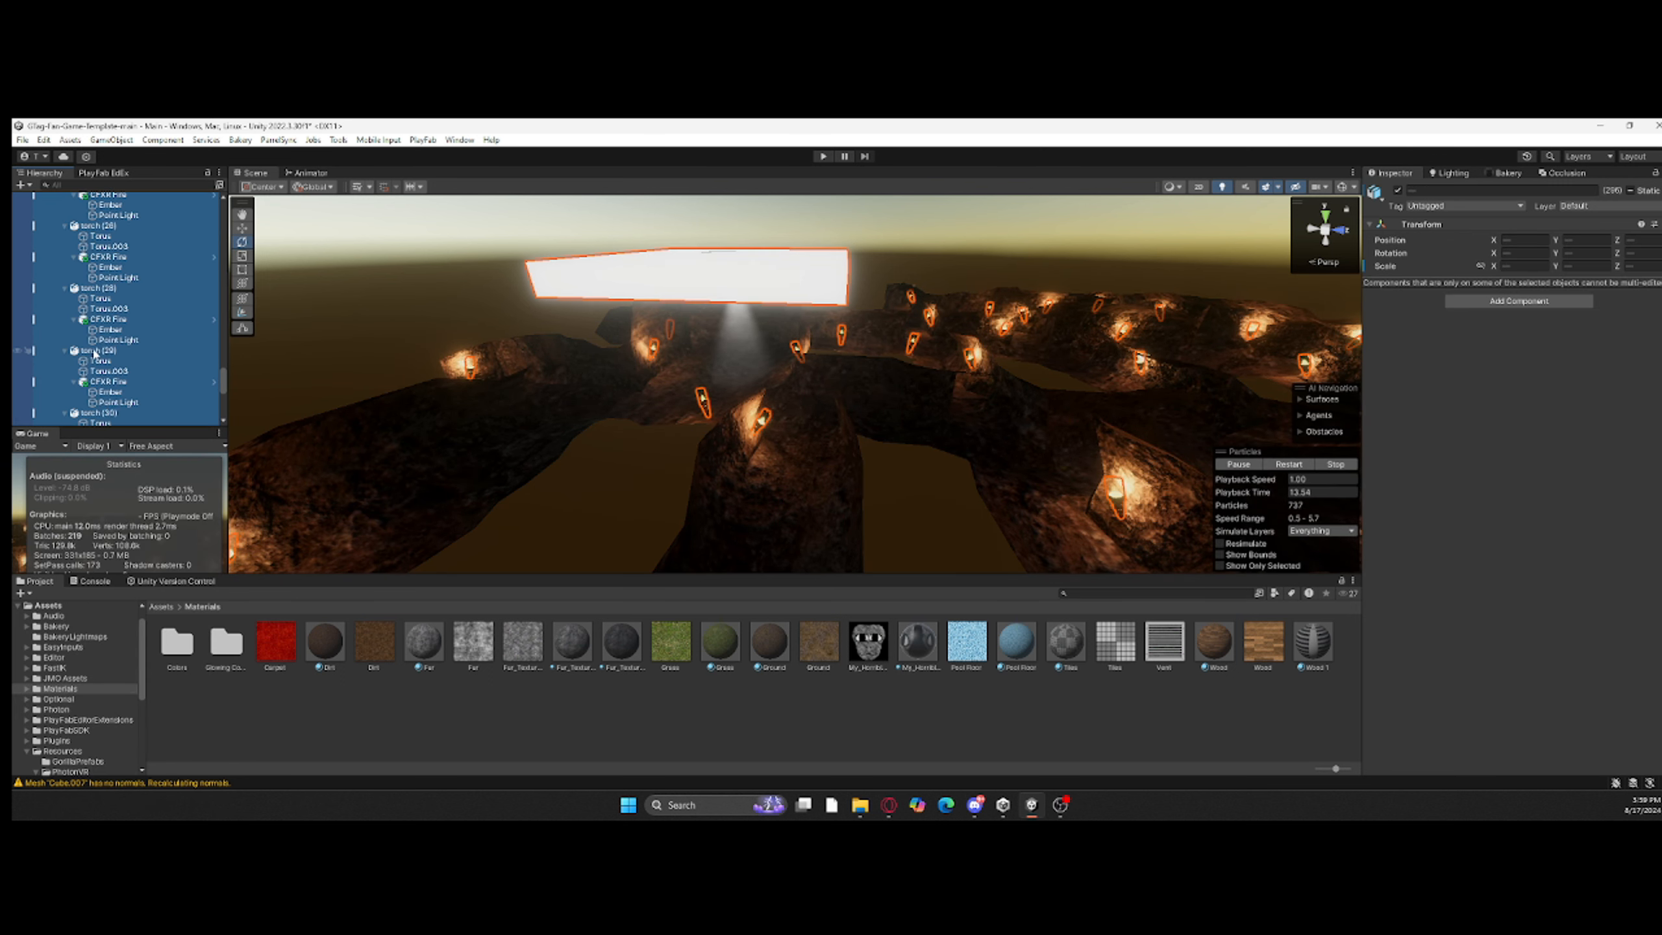
pyautogui.scroll(-9, 95, 354)
pyautogui.keyDown('ctrl'); pyautogui.click(134, 419); pyautogui.keyUp('ctrl')
pyautogui.click(1531, 304)
pyautogui.click(1530, 345)
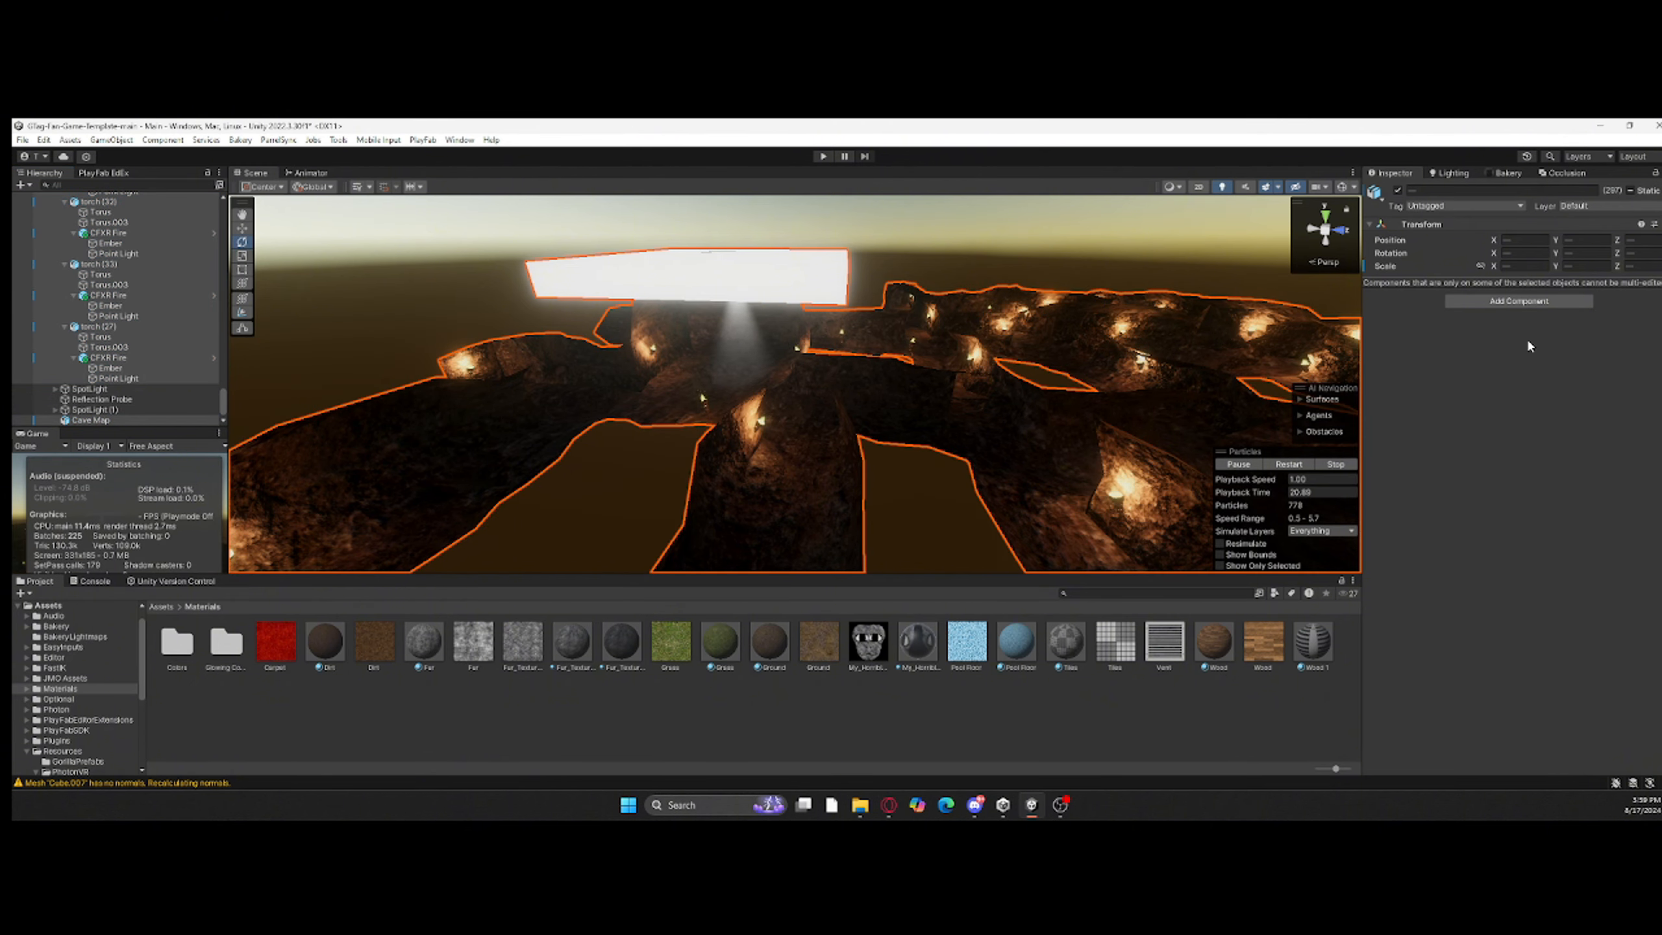
pyautogui.scroll(20, 81, 268)
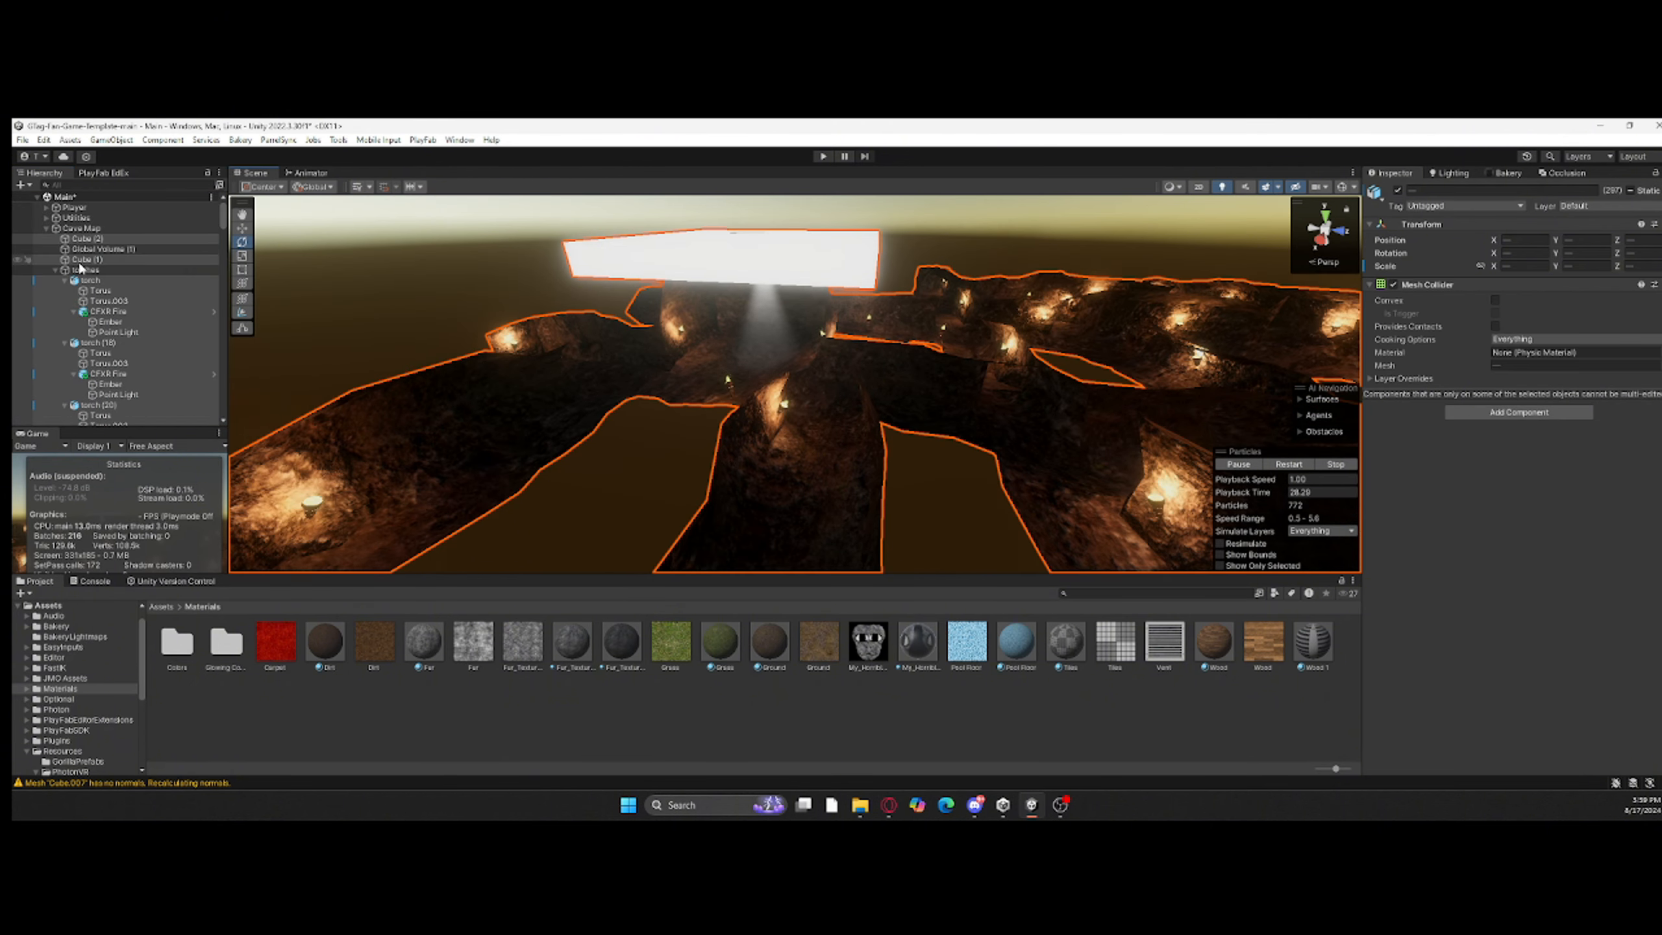
pyautogui.click(56, 269)
pyautogui.click(91, 347)
pyautogui.click(47, 228)
# Step: Frame the Player object and show the scene gizmos with an adjusted 3D icon size
pyautogui.doubleClick(72, 209)
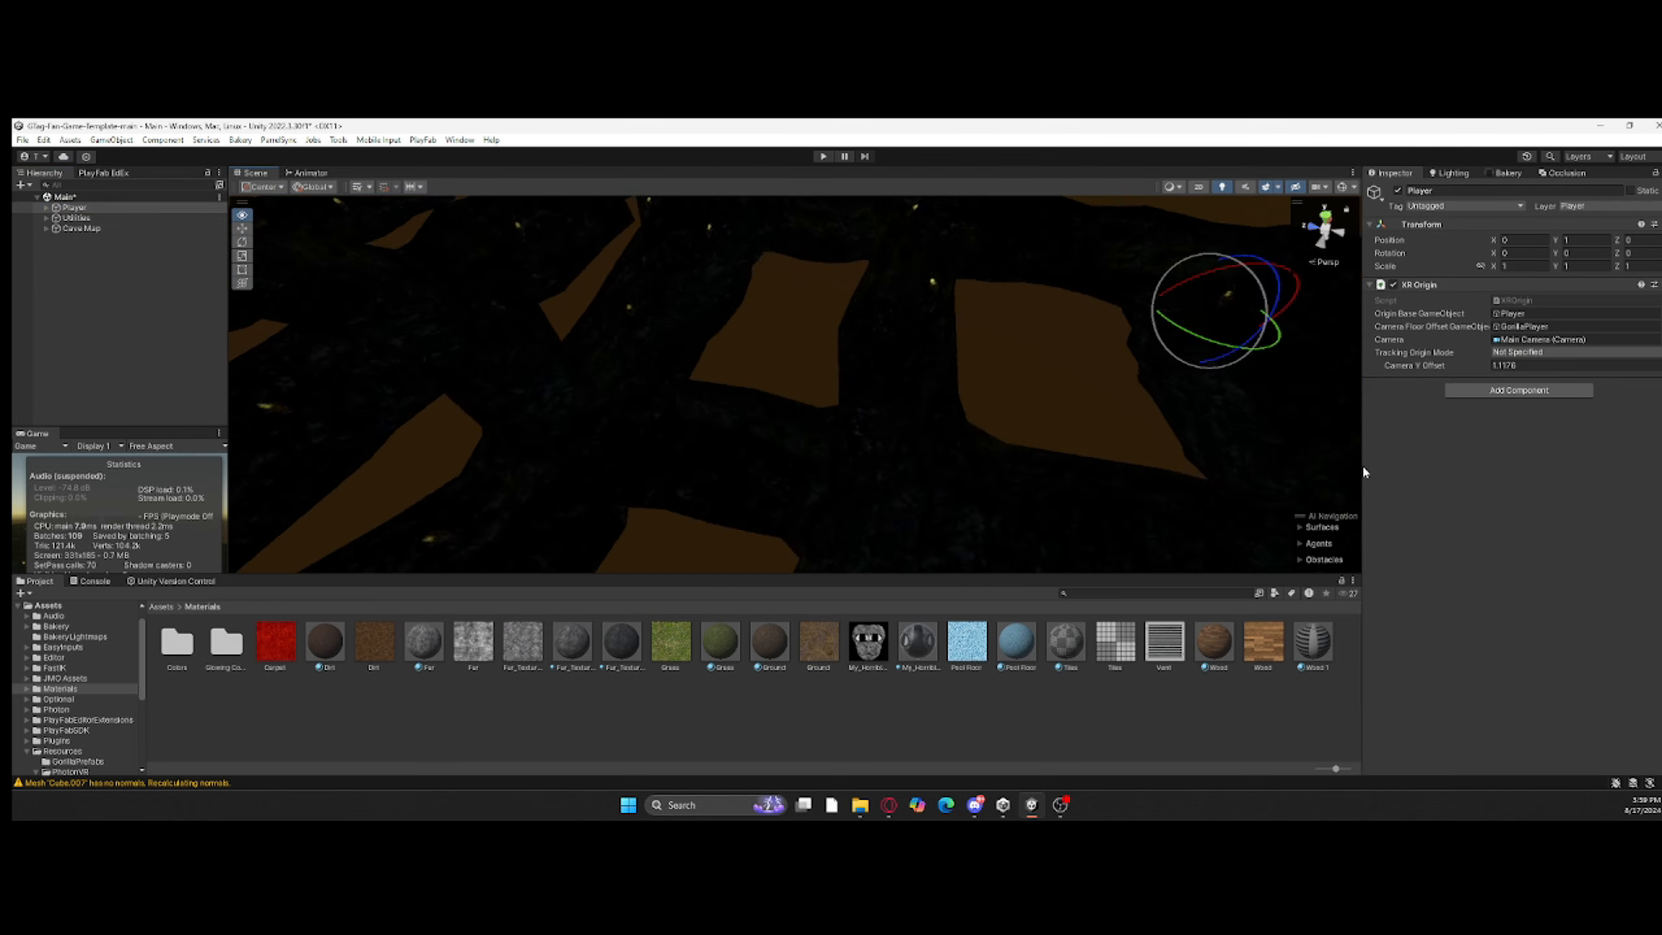
pyautogui.click(1342, 186)
pyautogui.click(1353, 186)
pyautogui.moveTo(1482, 203); pyautogui.dragTo(1455, 205)
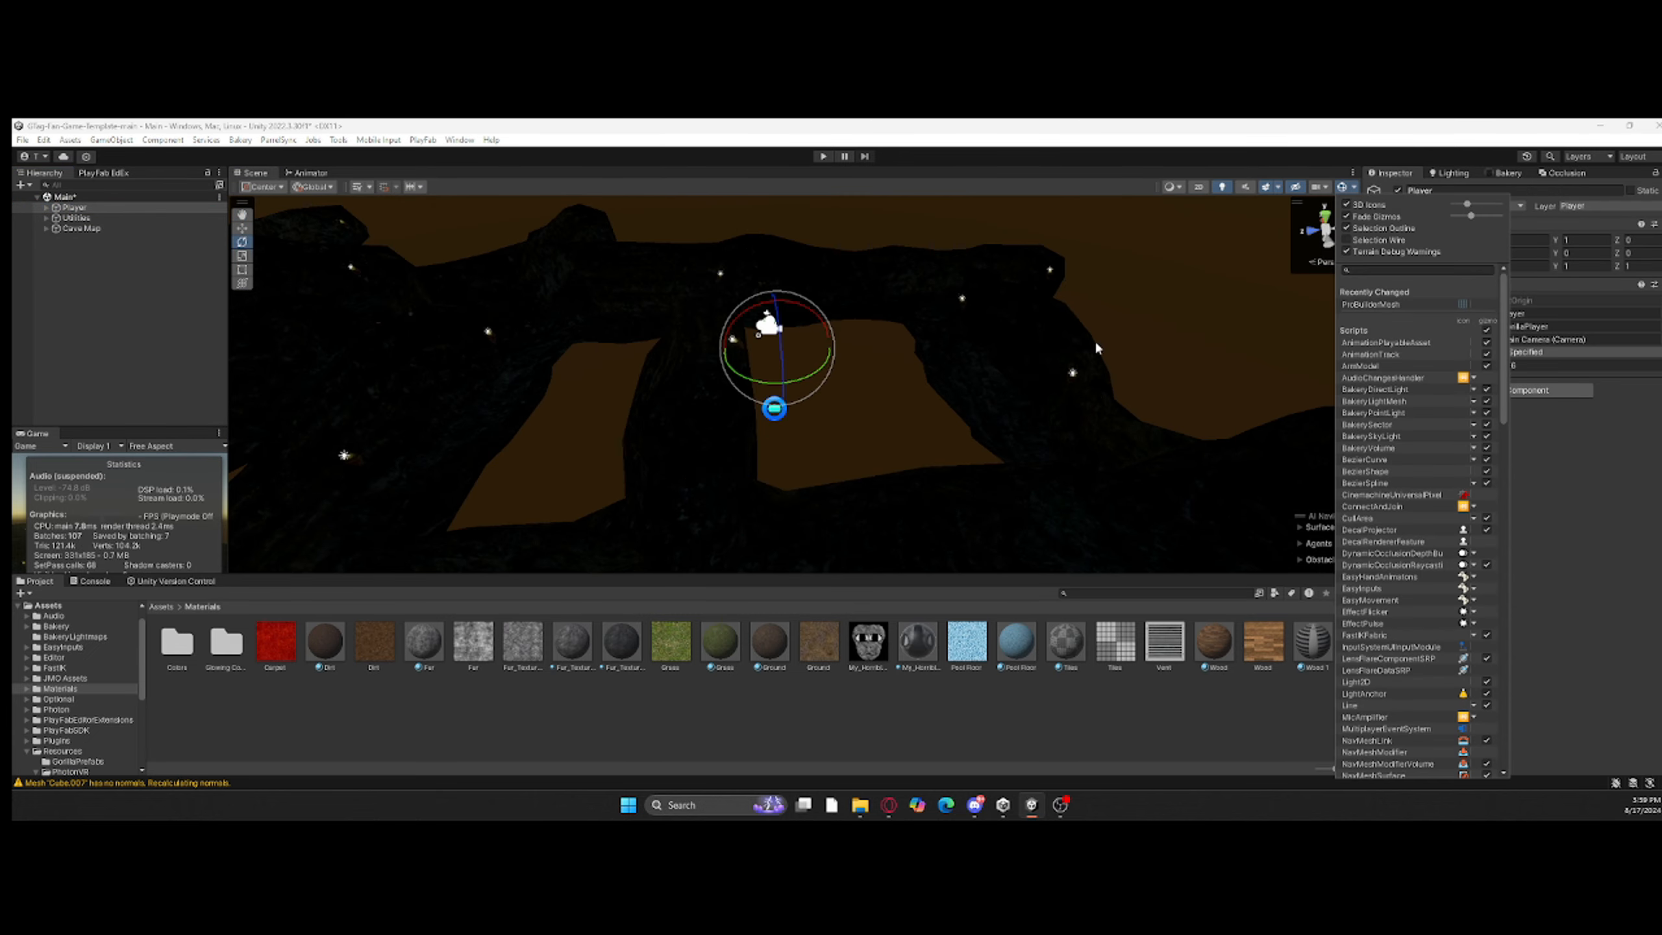
# Step: Move the Player object down into the cave, to about Y -3.10 and Z 1.89
pyautogui.moveTo(1095, 341); pyautogui.dragTo(968, 393, button='right')
pyautogui.press('w')
pyautogui.moveTo(811, 354); pyautogui.dragTo(700, 566)
pyautogui.moveTo(752, 458); pyautogui.dragTo(951, 365, button='right')
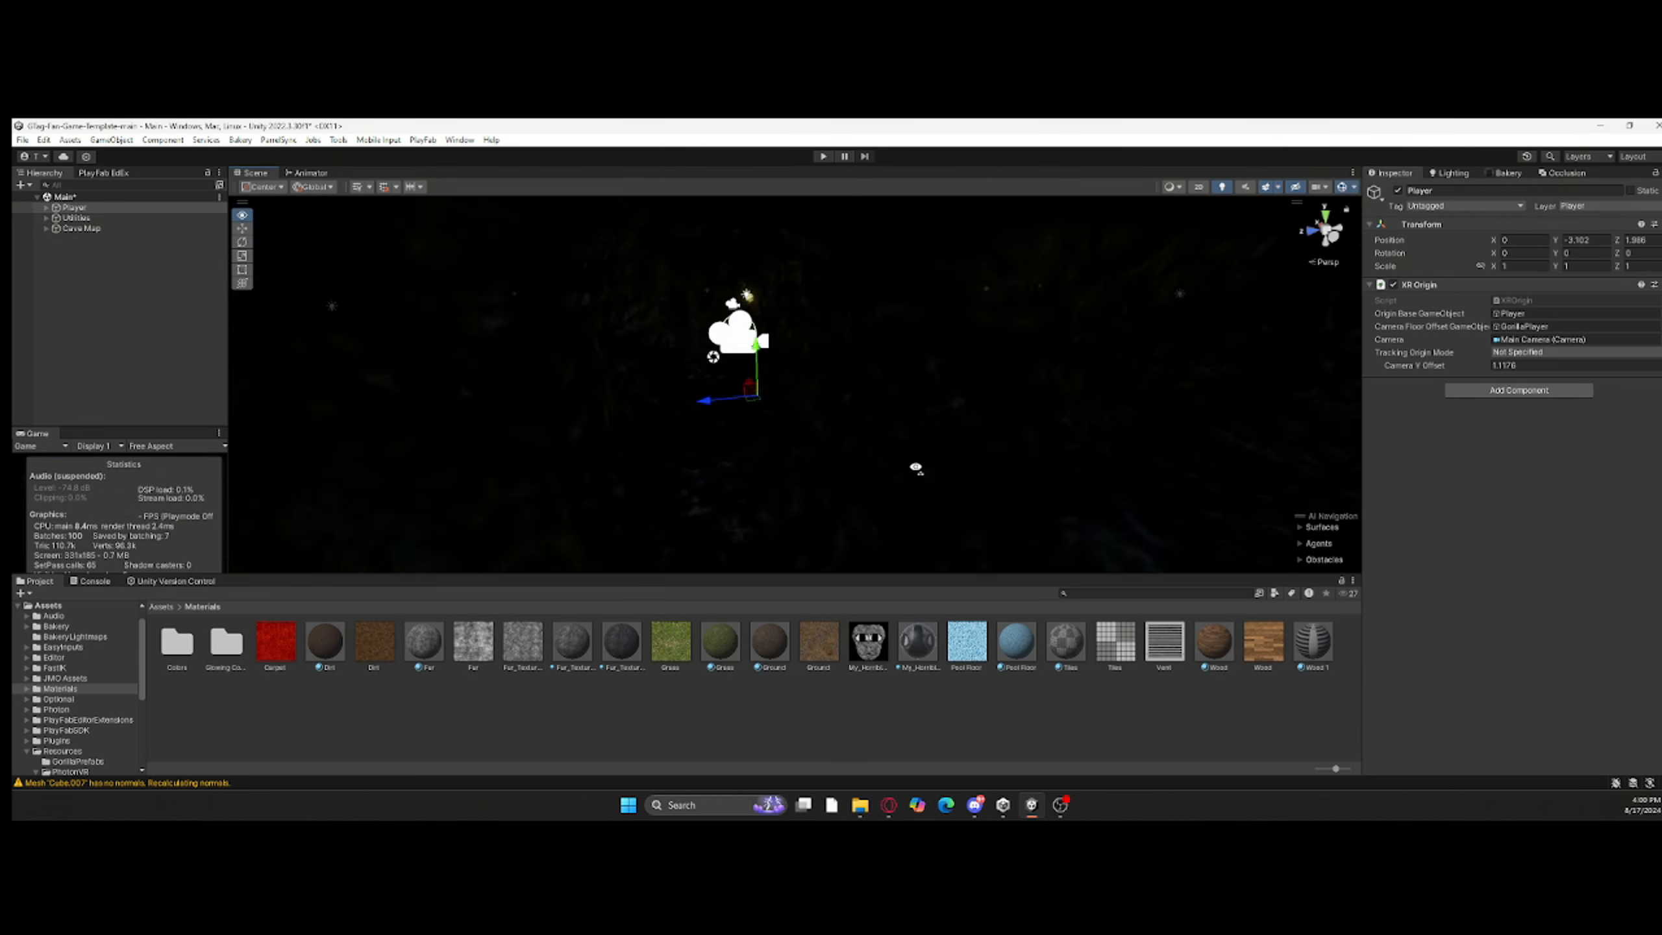
# Step: Play-test the Main scene to check how the player appears in the cave, and stop it
pyautogui.click(824, 156)
pyautogui.click(827, 694)
pyautogui.moveTo(785, 459)
pyautogui.mouseDown(button='right')
pyautogui.moveTo(864, 468)
pyautogui.moveTo(1008, 354)
pyautogui.mouseUp(button='right')
pyautogui.click(825, 157)
# Step: Open the Player prefab from Resources/PhotonVR, nest the PLAYER model under Head and play-test the scene
pyautogui.click(159, 607)
pyautogui.click(70, 771)
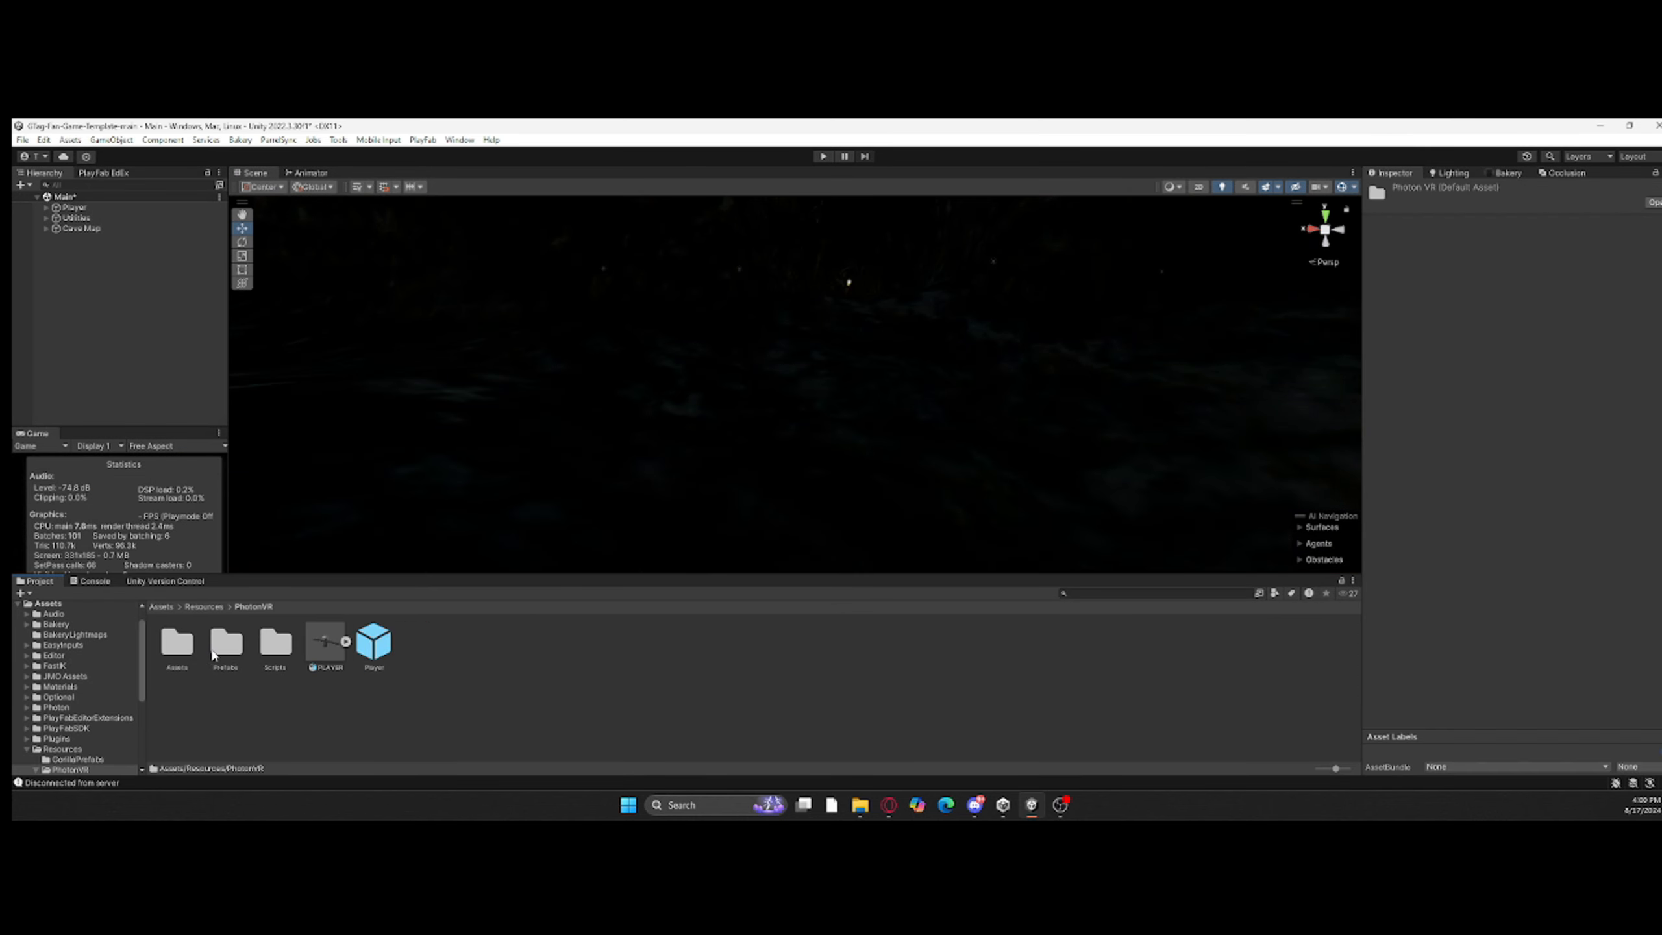
pyautogui.doubleClick(375, 641)
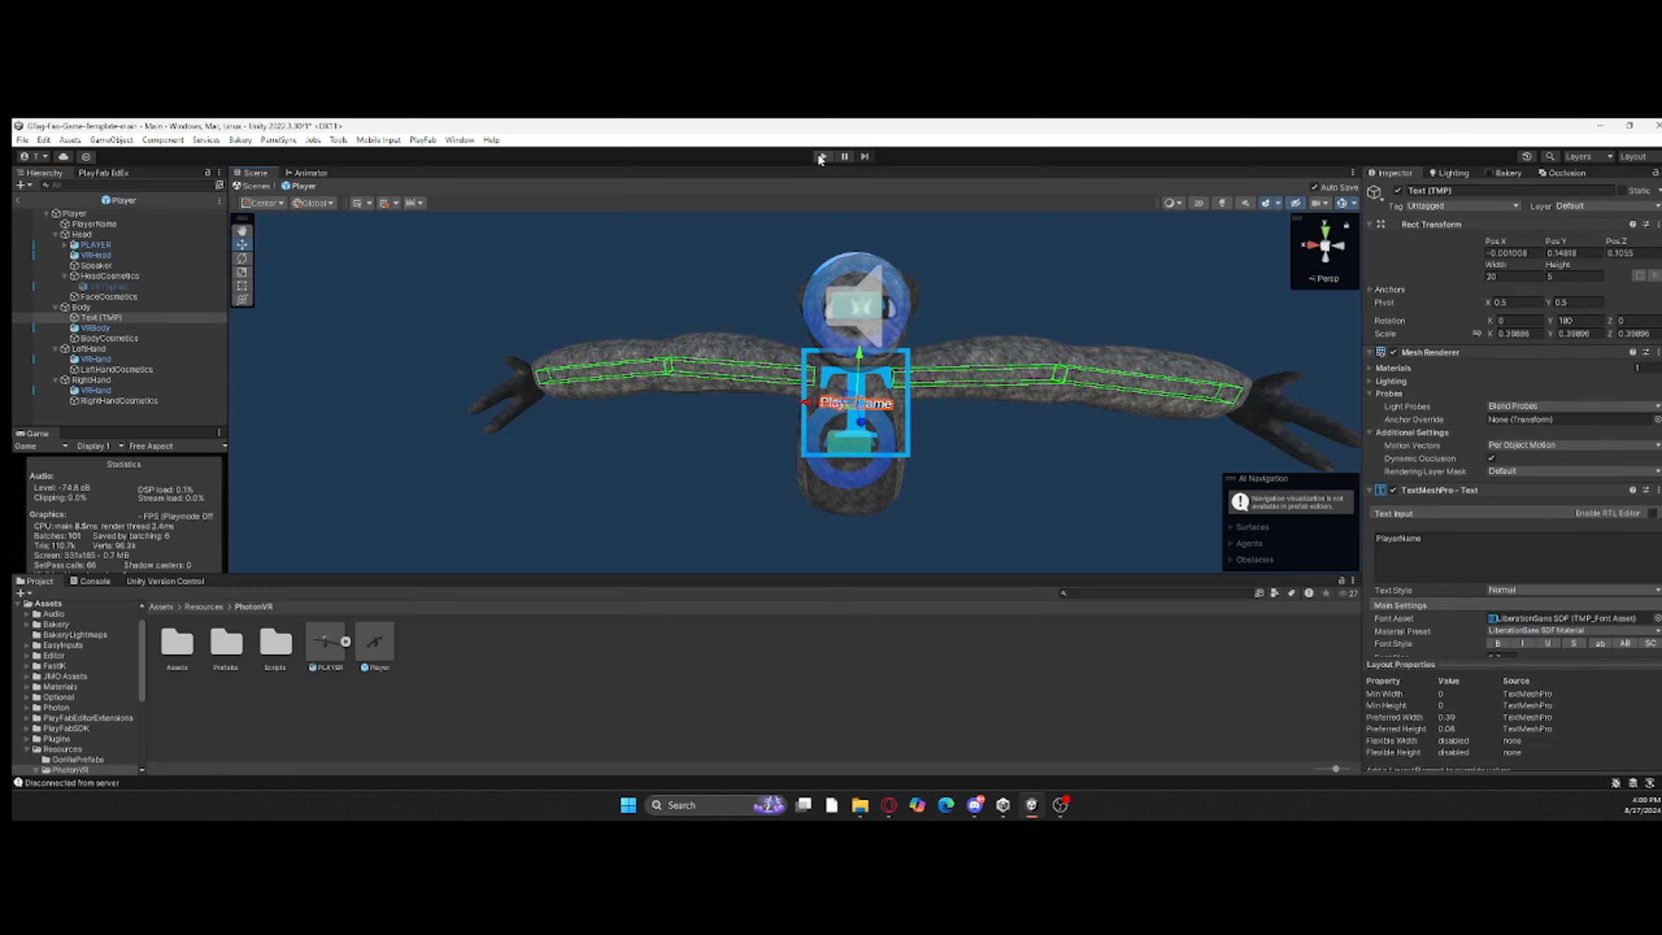
pyautogui.hotkey('ctrl', 'p')
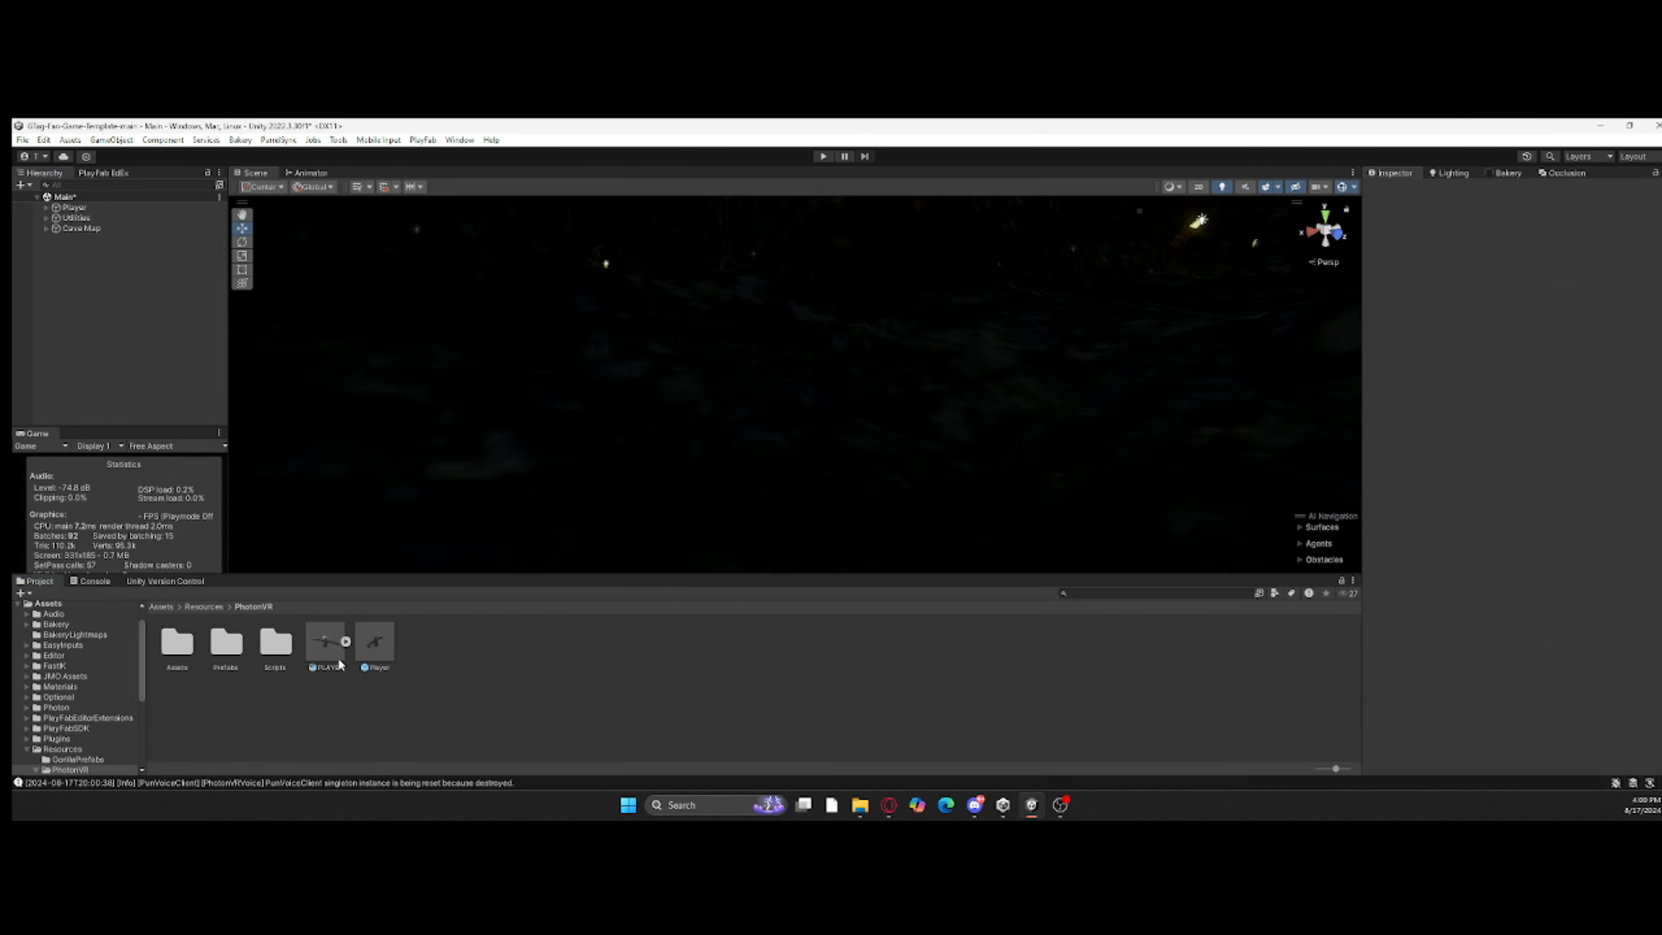
# Step: Move the PLAYER model to the Player prefab's root level, play-test the scene and clear the console messages
pyautogui.click(138, 246)
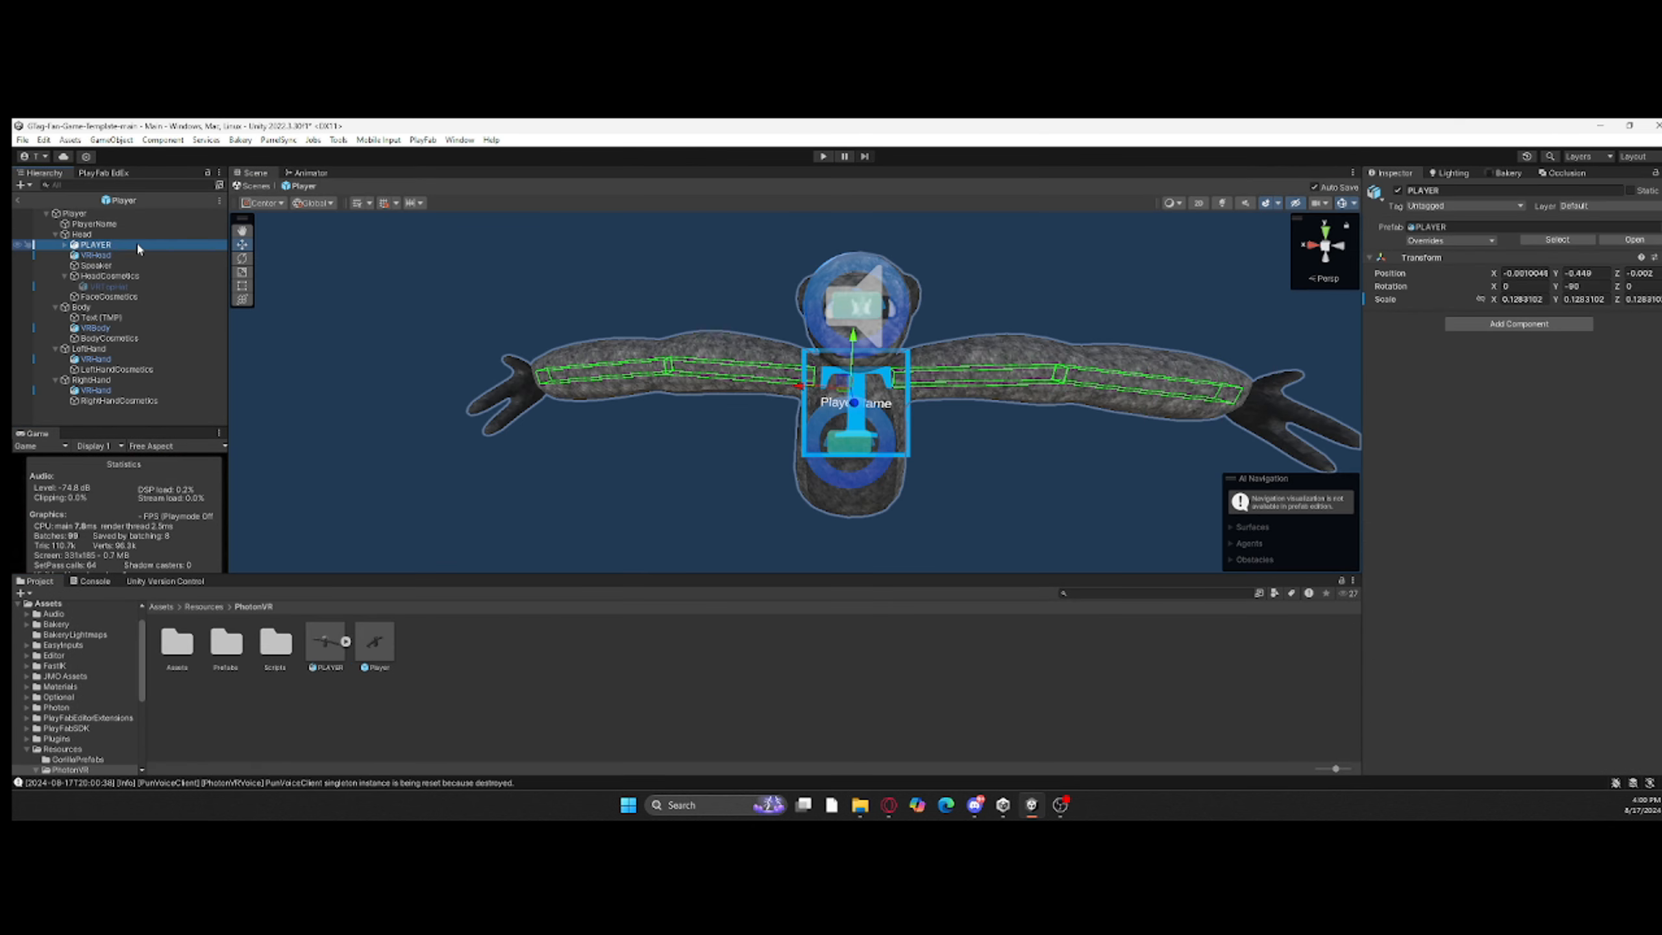
pyautogui.click(824, 158)
pyautogui.click(89, 582)
pyautogui.click(39, 581)
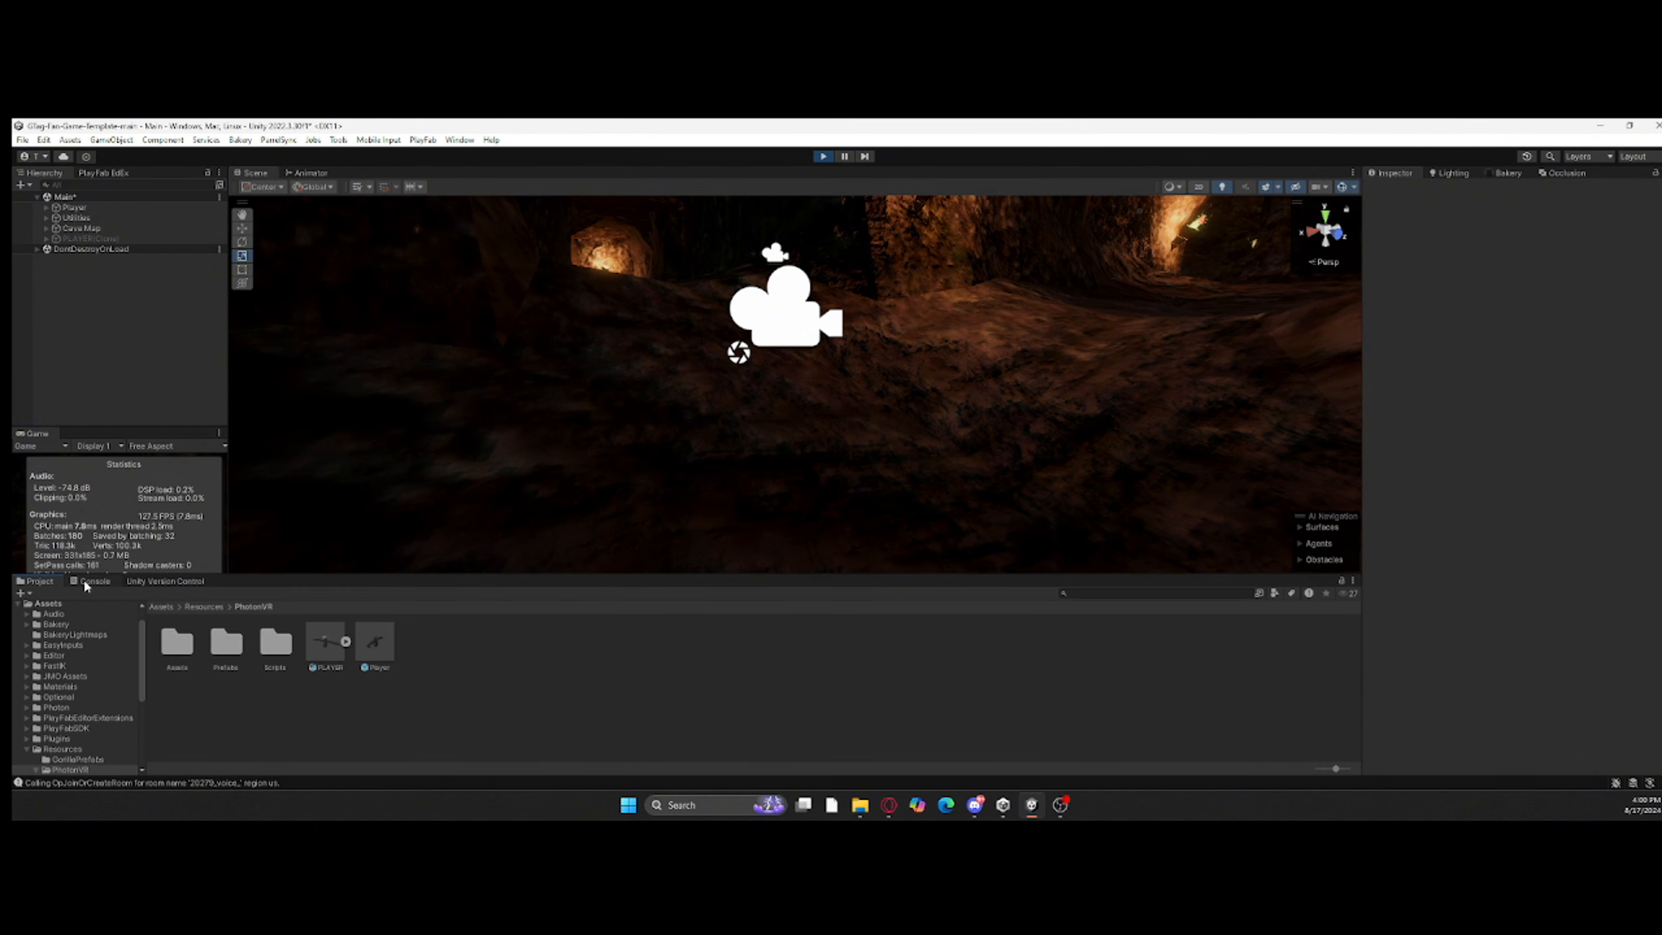
pyautogui.click(91, 581)
pyautogui.moveTo(779, 419); pyautogui.dragTo(655, 432, button='right')
pyautogui.click(823, 157)
pyautogui.click(25, 594)
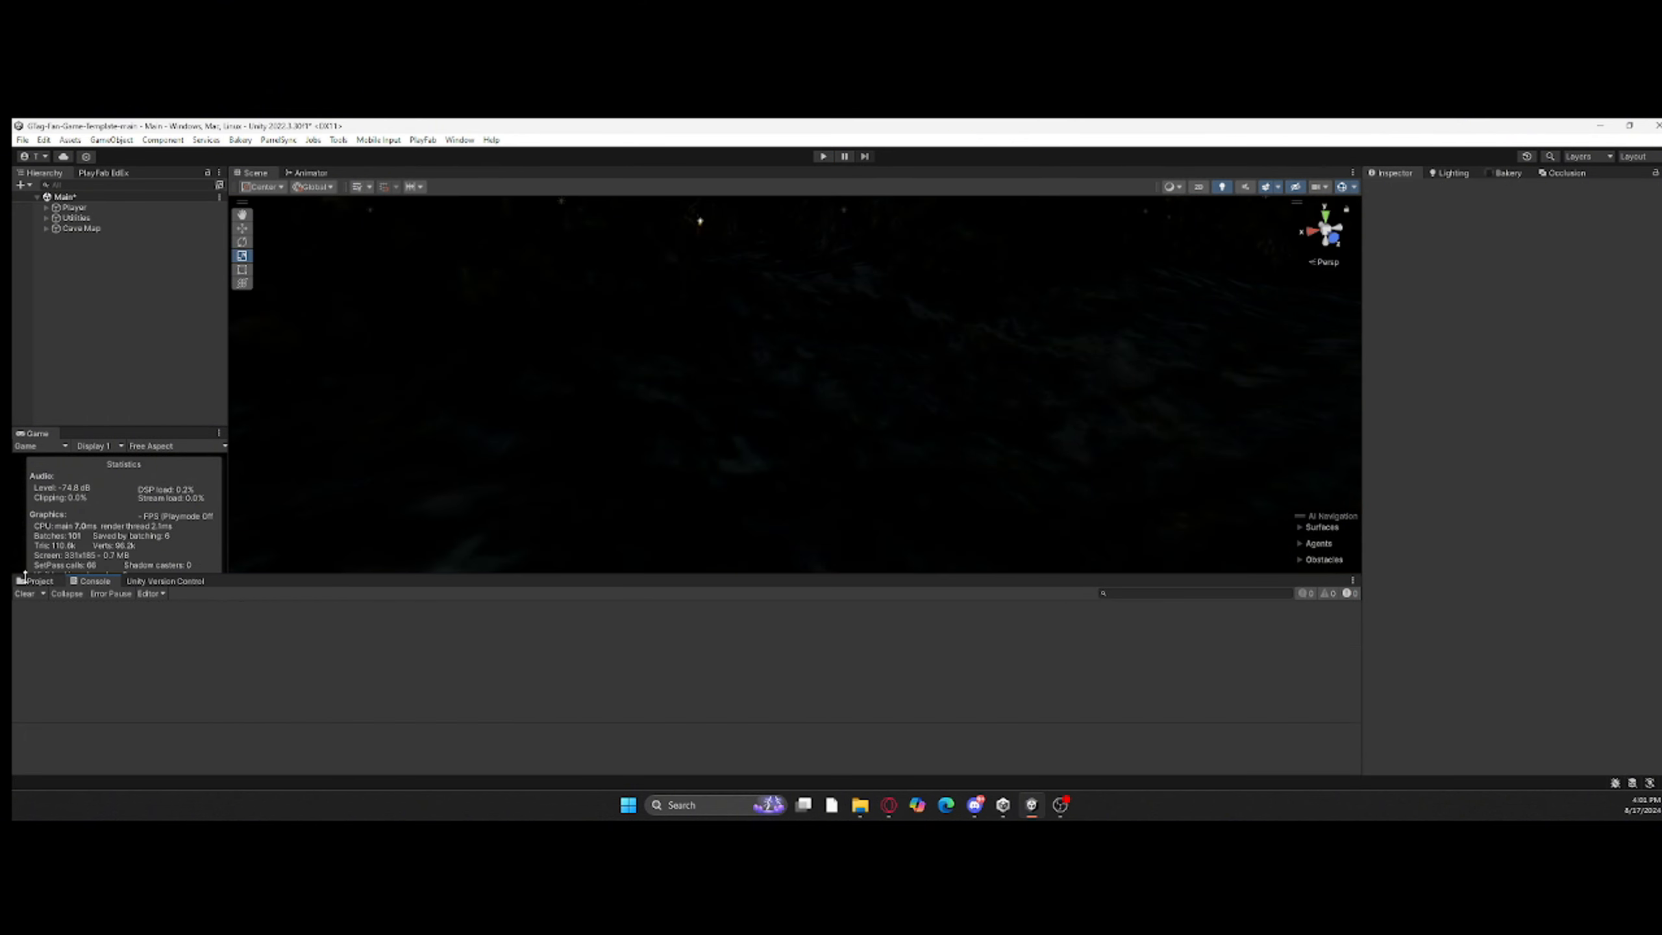
# Step: Reopen the Player prefab and nest the PLAYER model under the Head object
pyautogui.click(38, 581)
pyautogui.doubleClick(386, 648)
pyautogui.moveTo(105, 226); pyautogui.dragTo(124, 244)
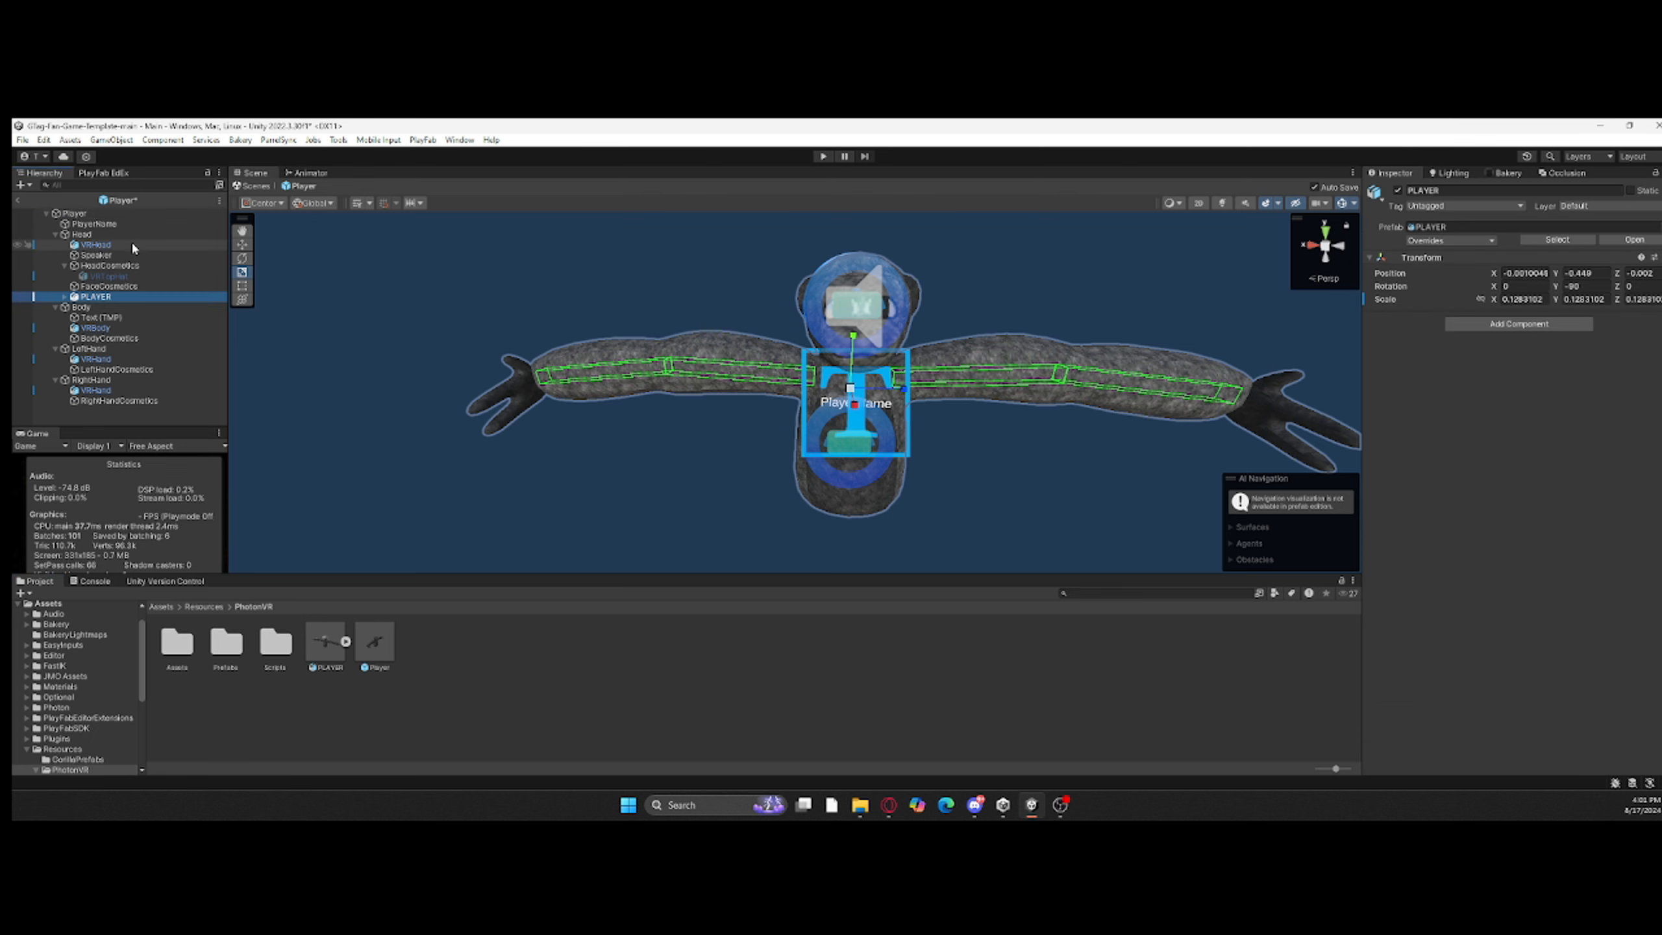
# Step: Play-test the Main scene with the model nested under Head, stop it and check the PhotonVRPlayerSpawner's prefab location
pyautogui.click(376, 282)
pyautogui.click(824, 156)
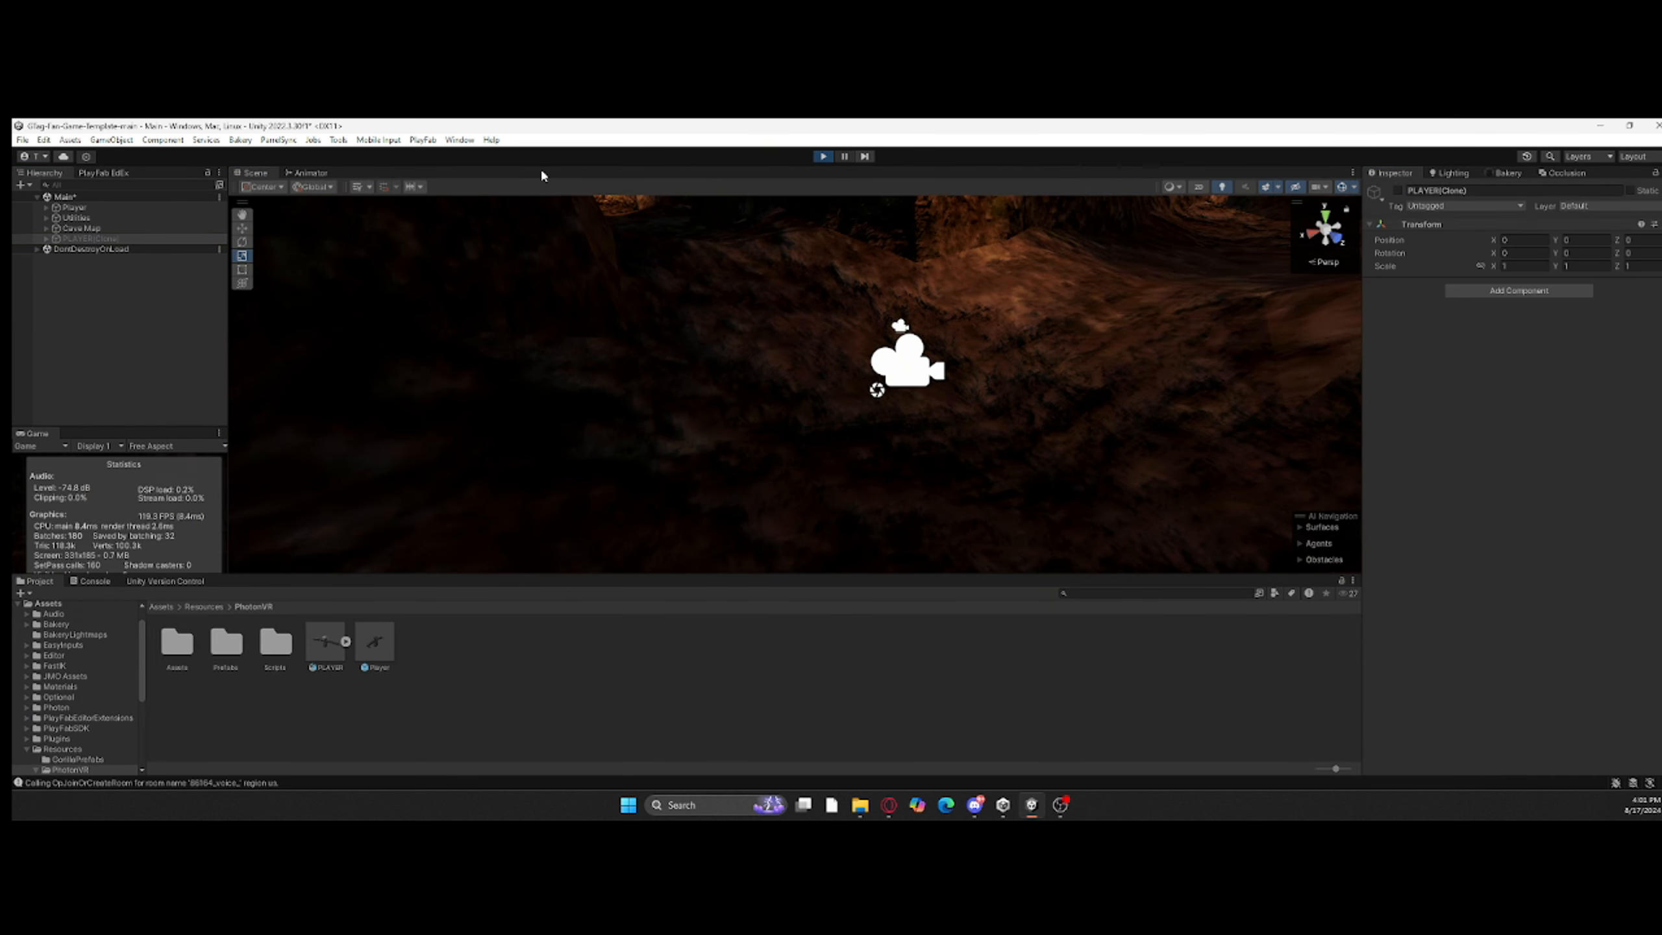
pyautogui.hotkey('ctrl', 'p')
pyautogui.click(80, 240)
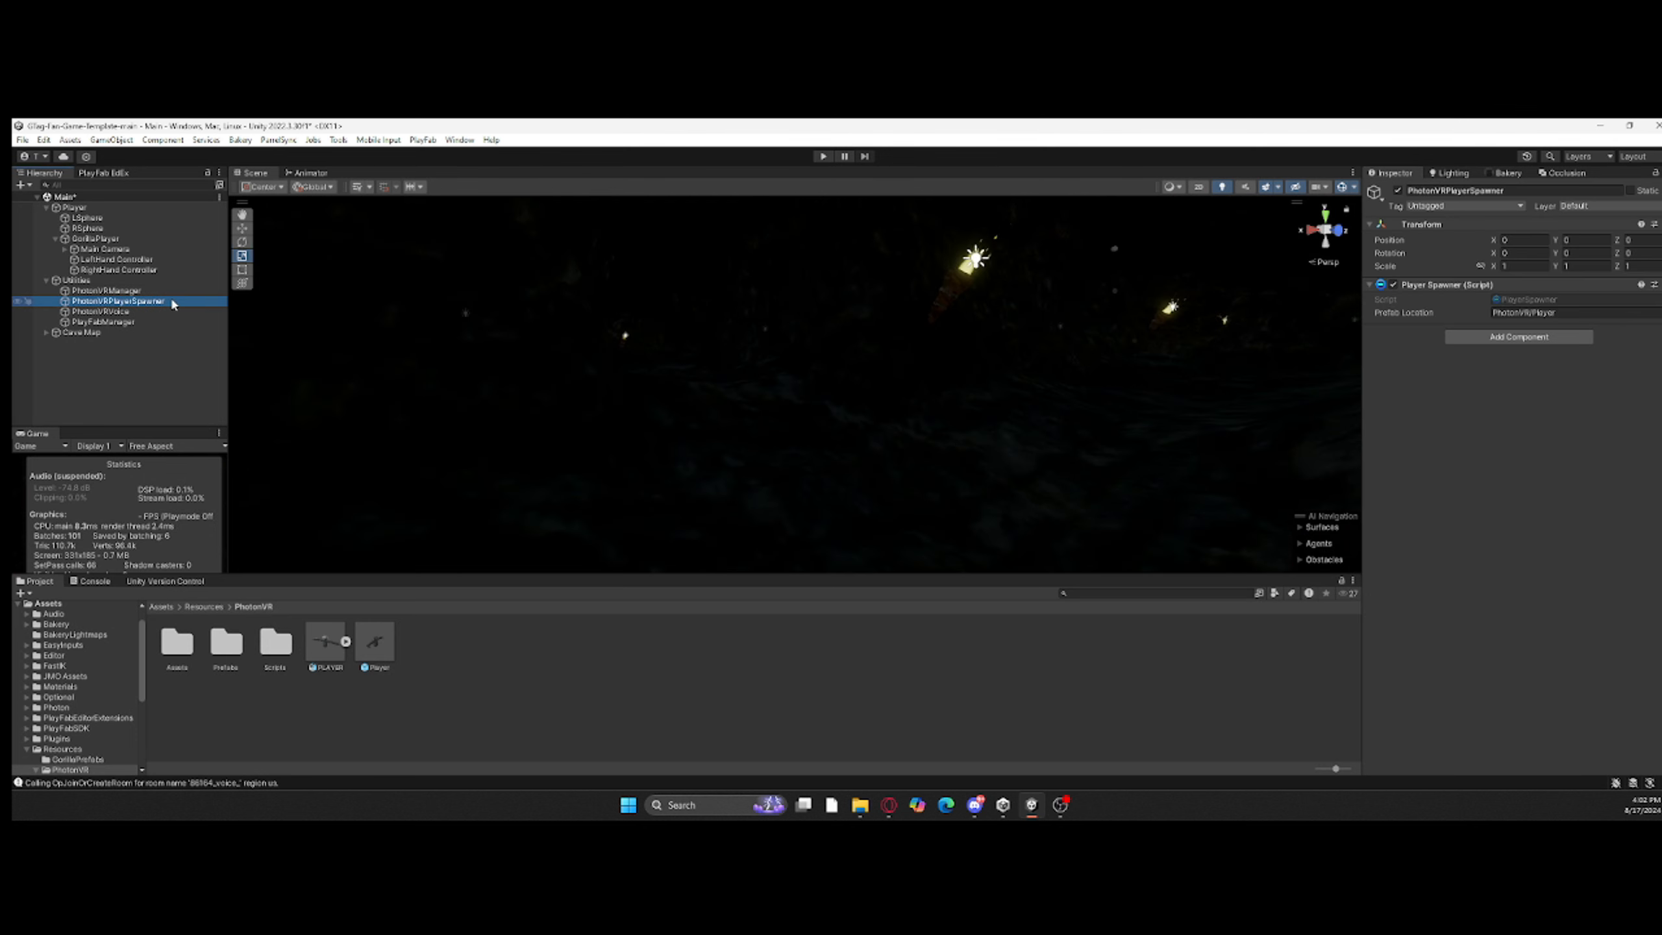
# Step: Rename the PLAYER model in the PhotonVR folder to Monke and play-test the scene briefly
pyautogui.click(331, 667)
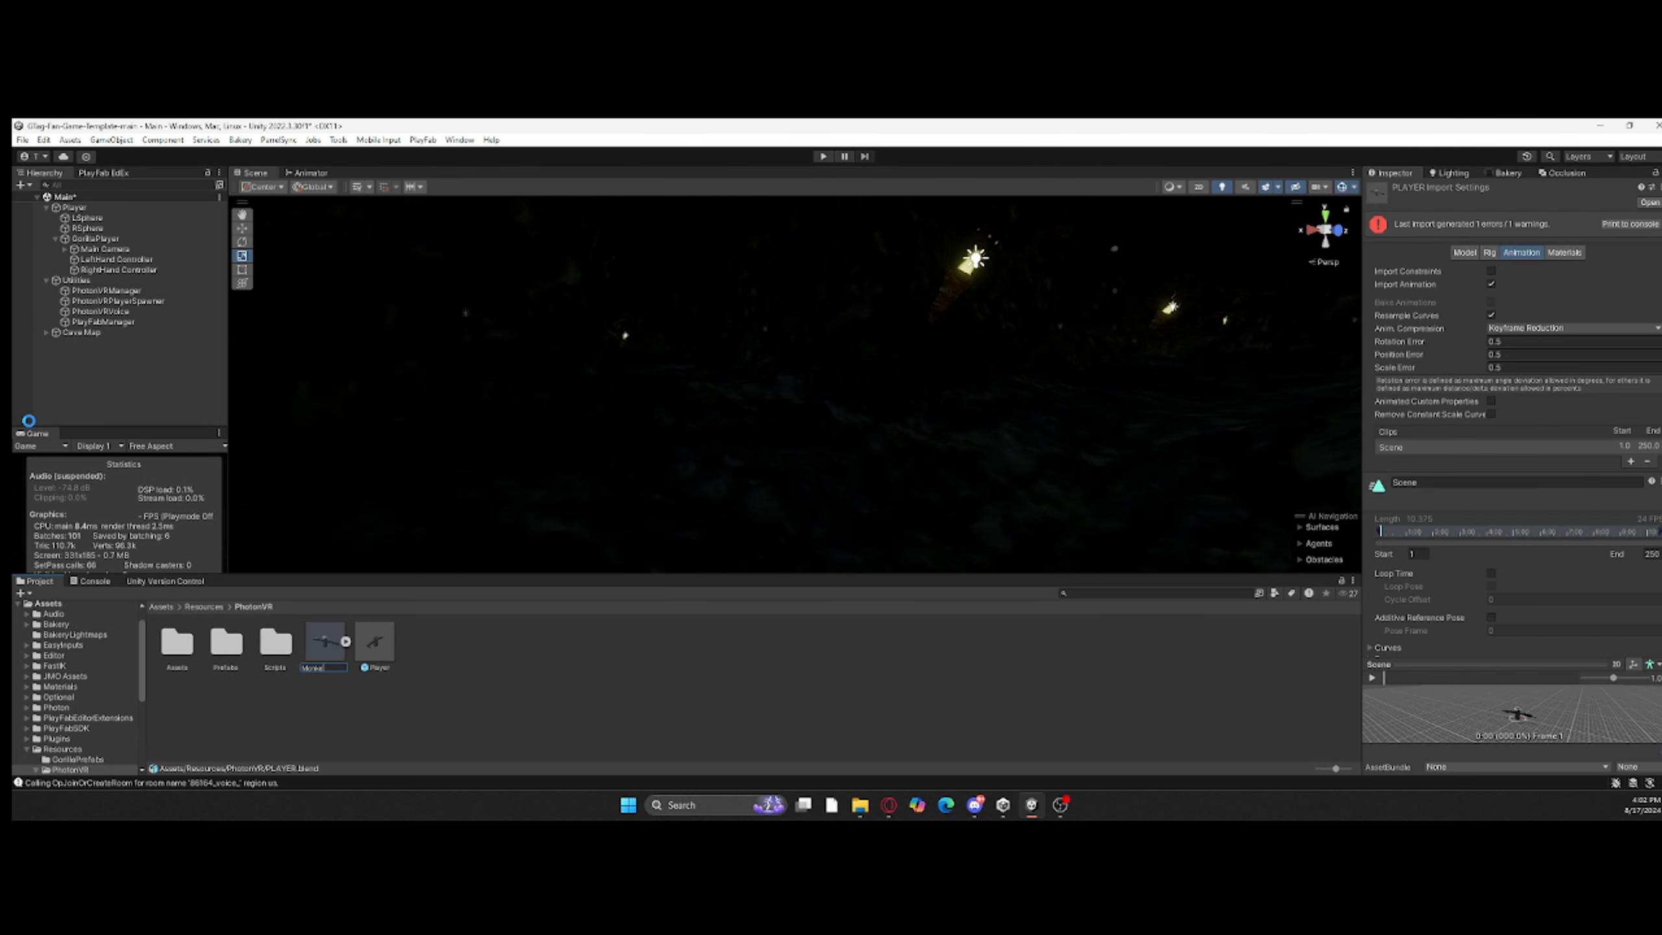
pyautogui.press('Return')
pyautogui.click(471, 713)
pyautogui.click(823, 157)
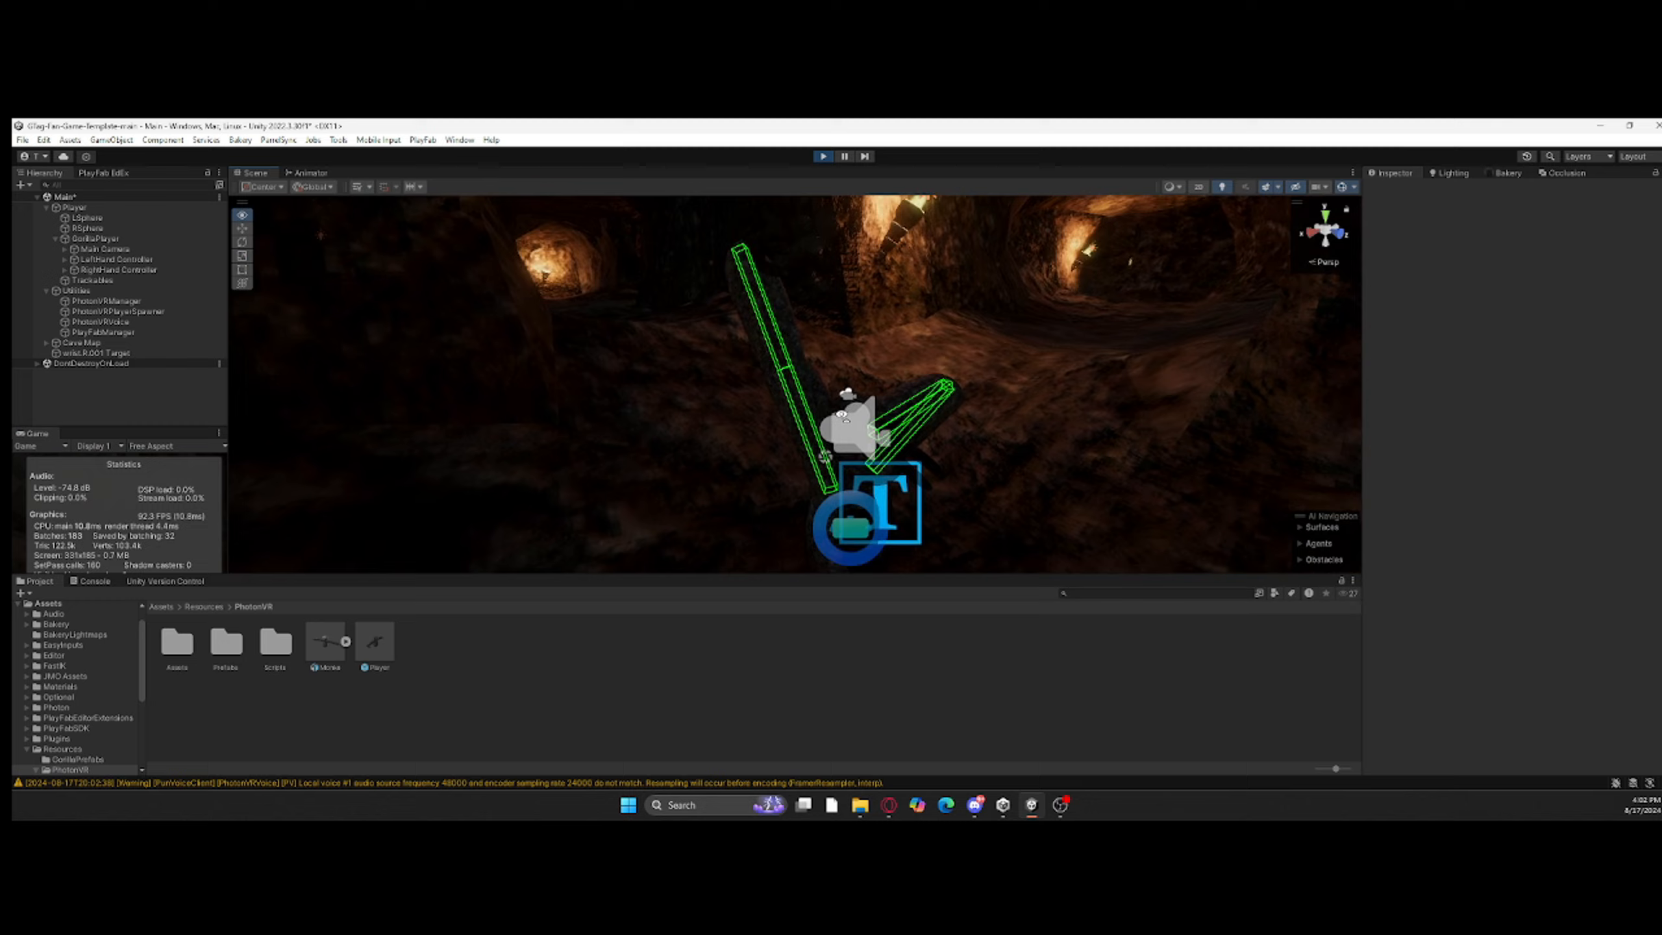
pyautogui.moveTo(812, 412); pyautogui.dragTo(850, 452, button='right')
pyautogui.click(824, 156)
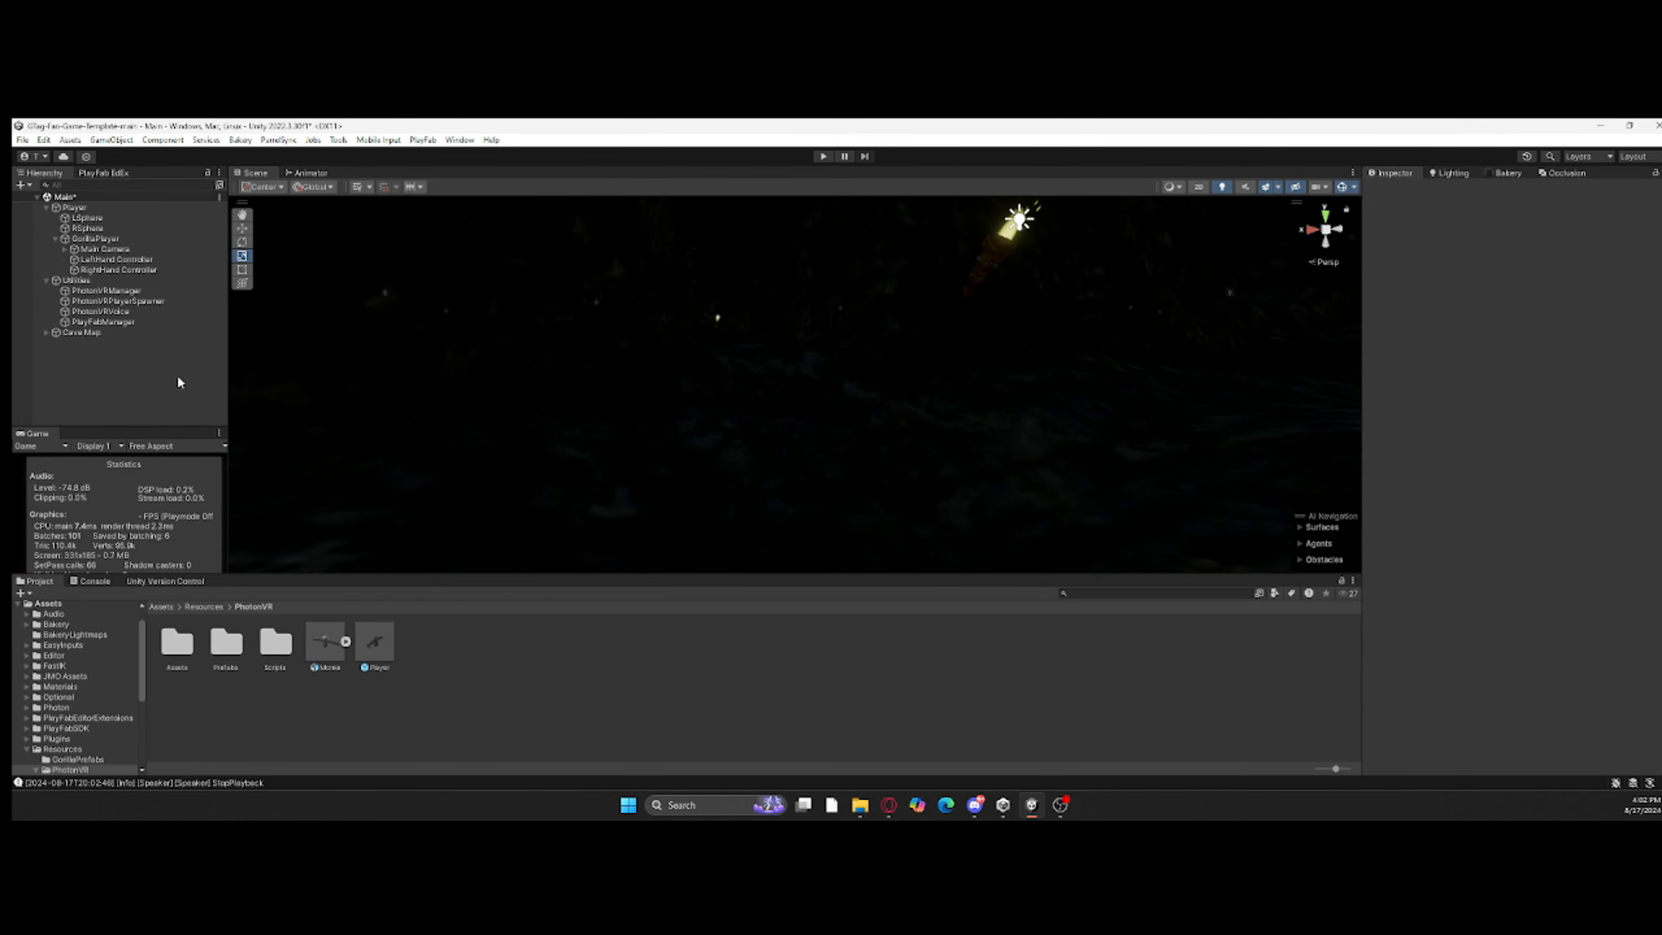
# Step: Open the Player prefab and inspect the Fast IK Fabric settings on the model's wrist.R.001 bone
pyautogui.doubleClick(375, 643)
pyautogui.keyDown('alt'); pyautogui.moveTo(519, 464); pyautogui.dragTo(1218, 466); pyautogui.keyUp('alt')
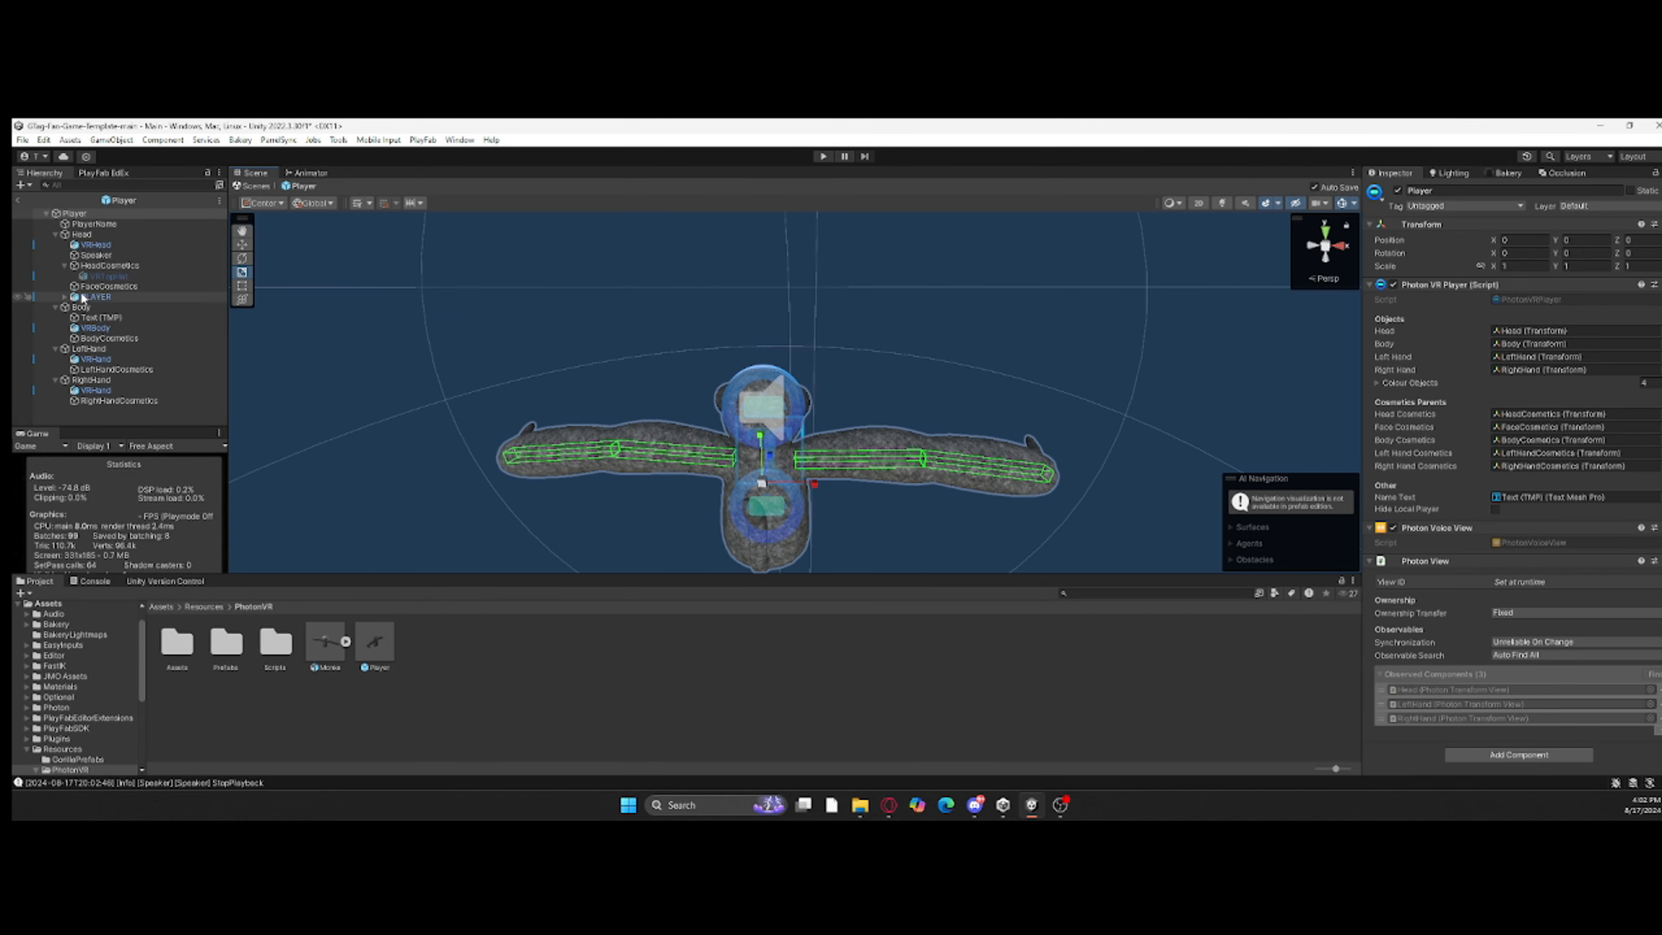
pyautogui.click(82, 348)
pyautogui.click(99, 360)
pyautogui.click(90, 360)
pyautogui.click(100, 370)
pyautogui.click(134, 380)
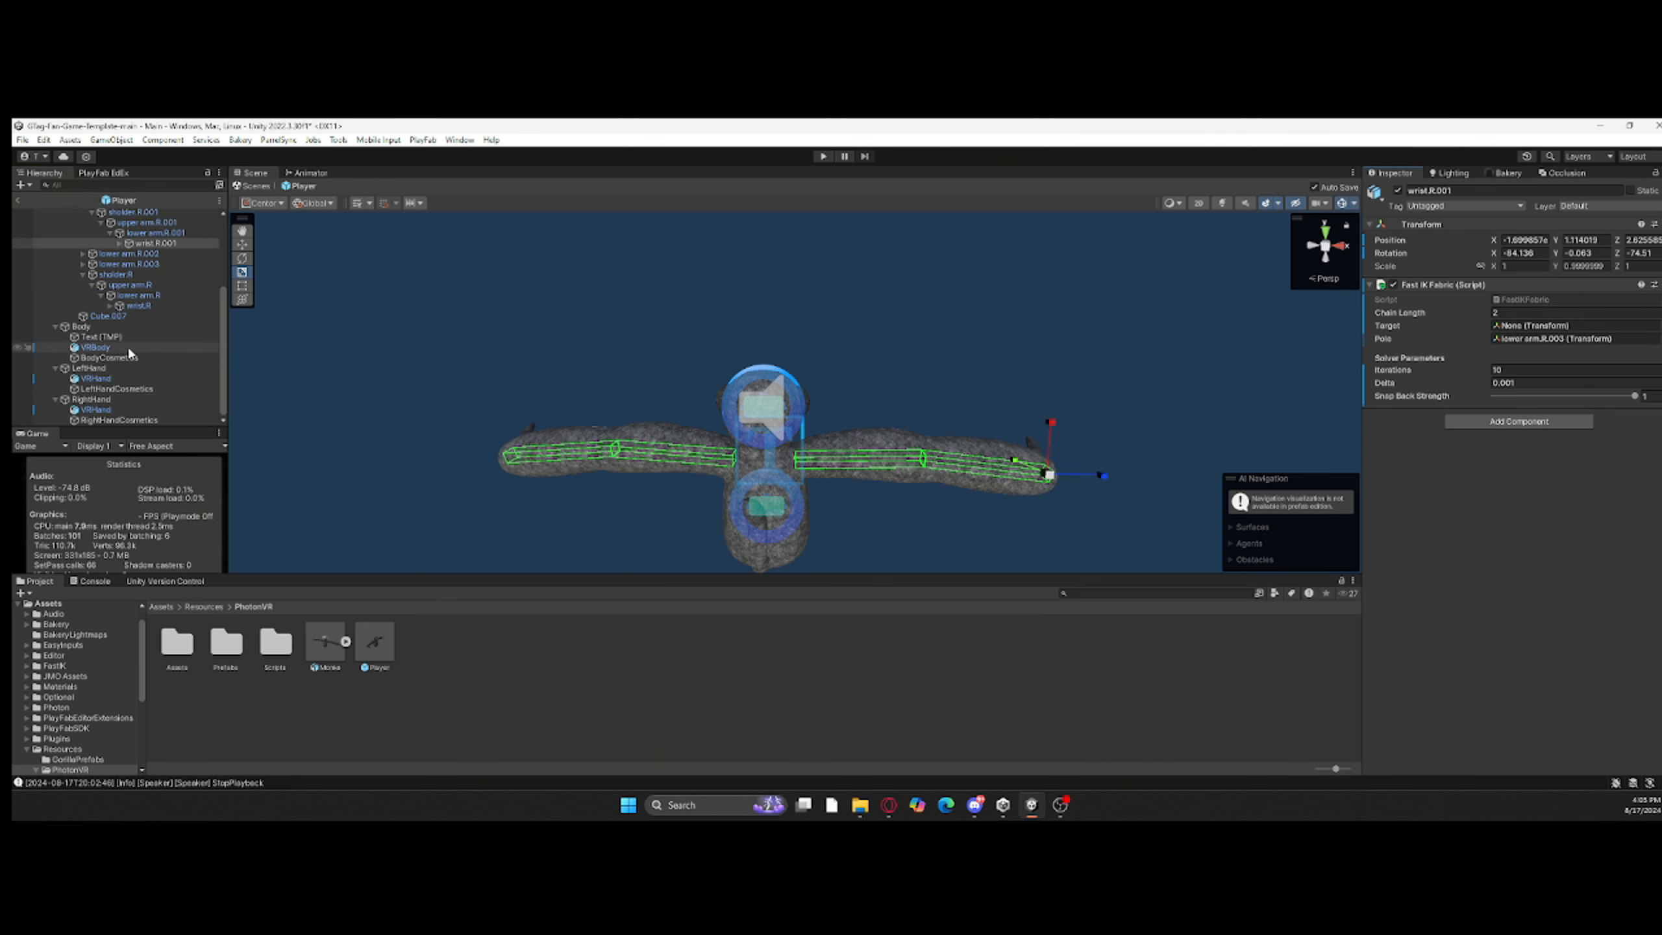
# Step: Play-test the scene with gizmos hidden, move the LeftHand Controller to check the arm IK, and stop
pyautogui.click(823, 157)
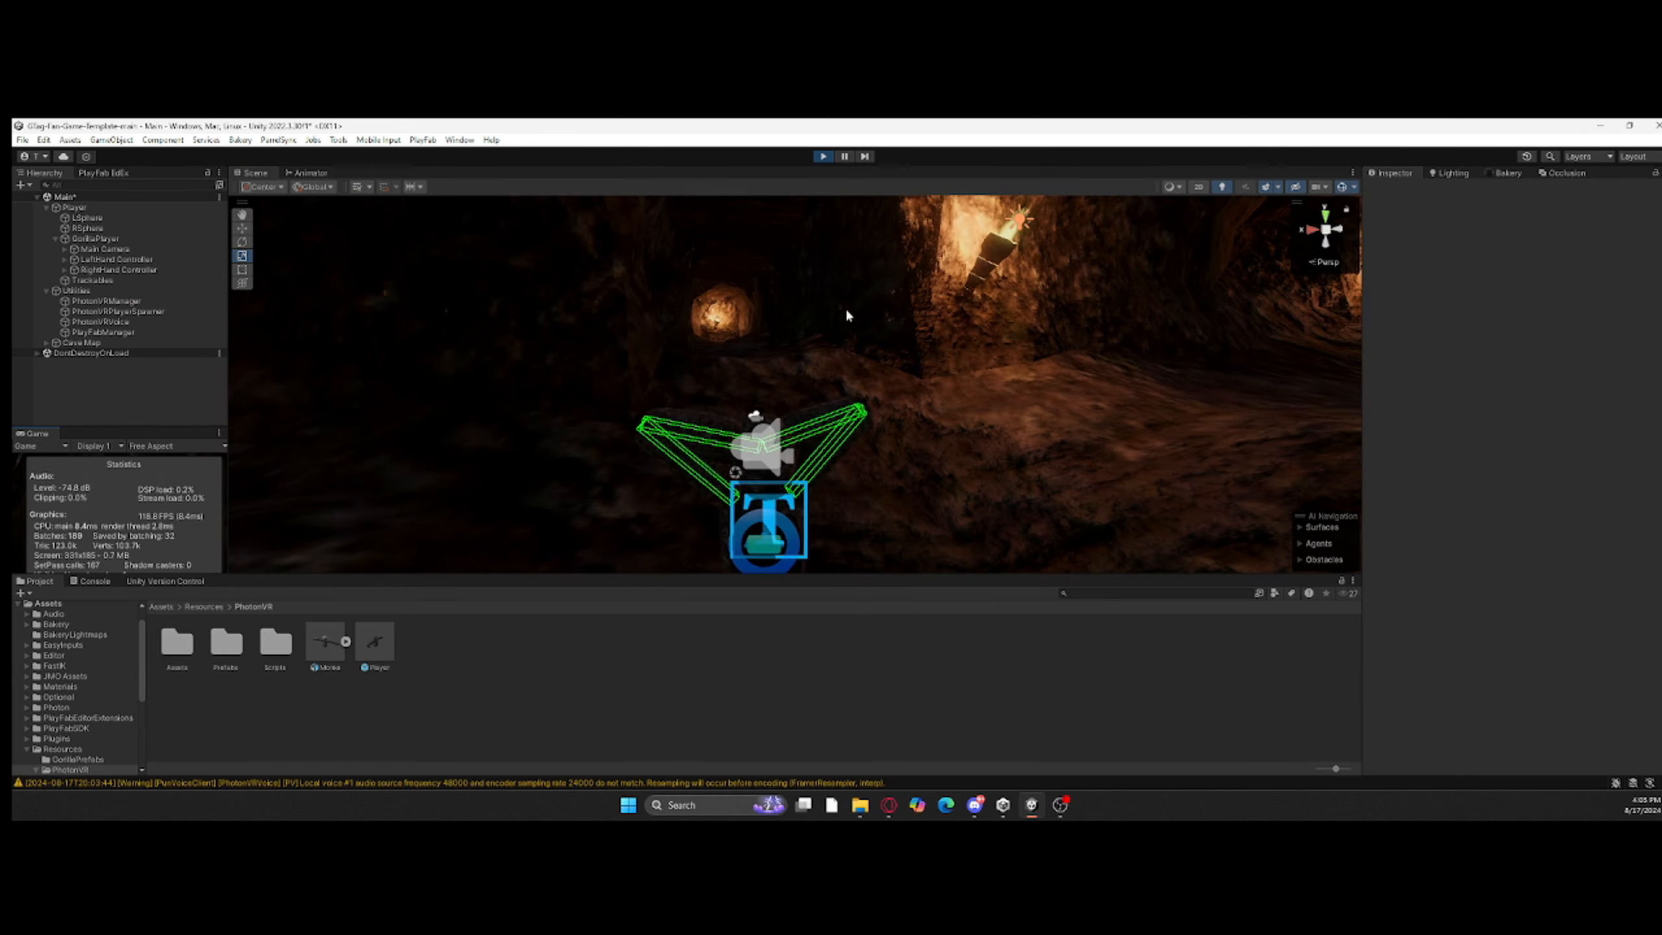
pyautogui.moveTo(846, 307); pyautogui.dragTo(849, 596, button='right')
pyautogui.click(1342, 187)
pyautogui.moveTo(1007, 321); pyautogui.dragTo(541, 294, button='right')
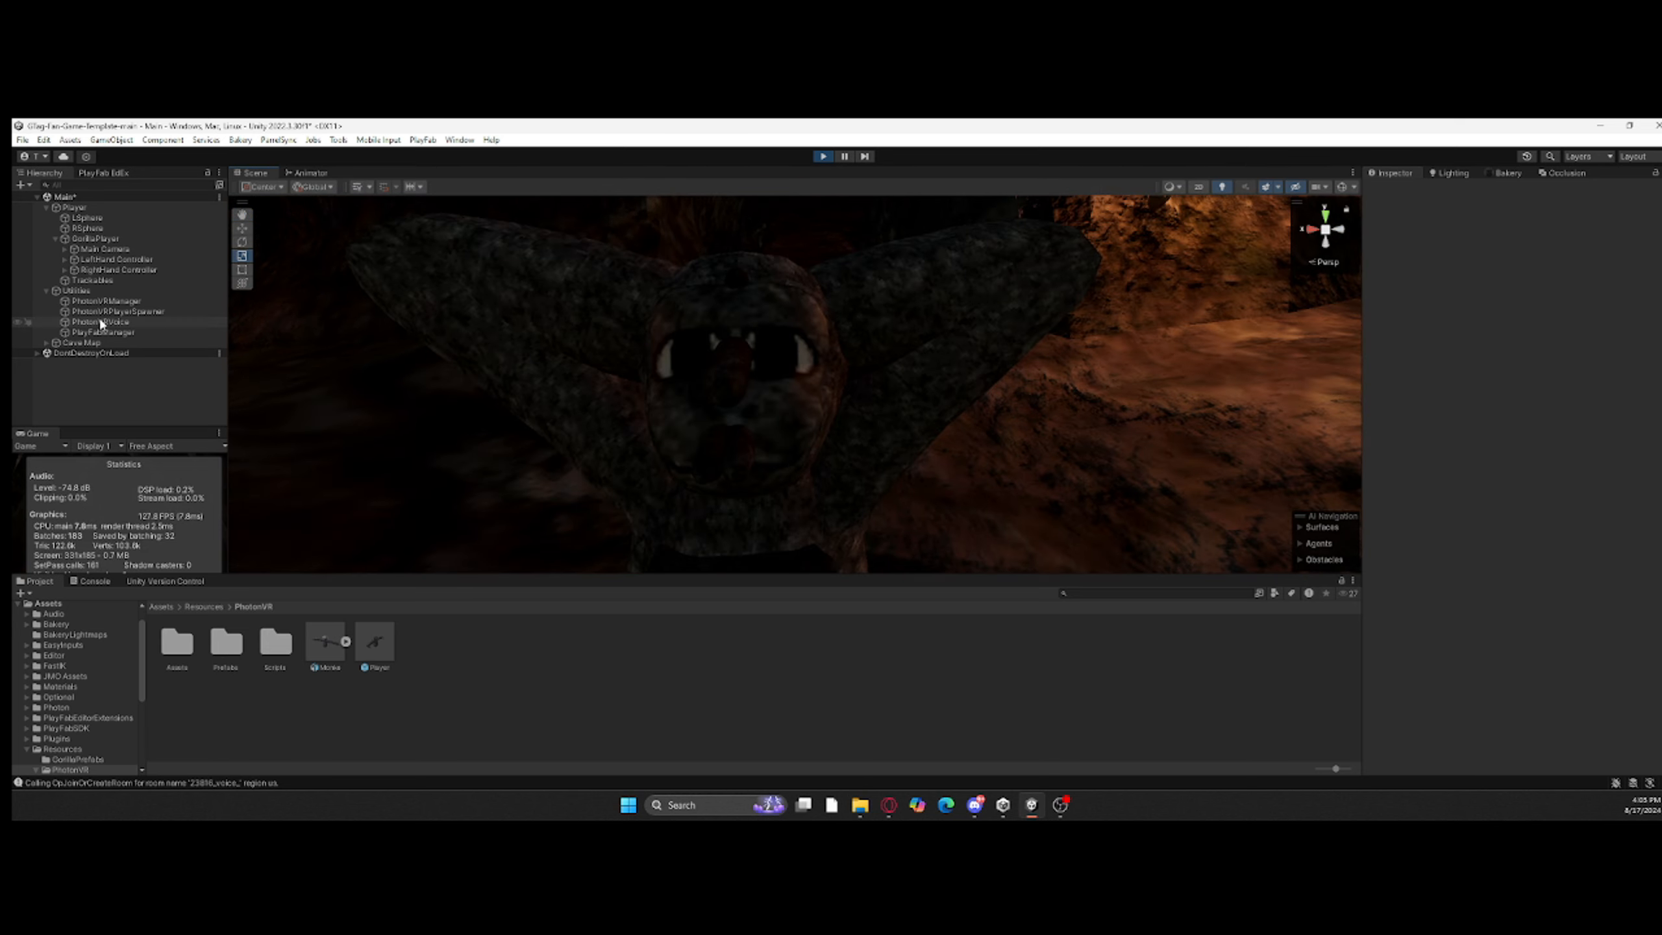
pyautogui.scroll(-10, 785, 353)
pyautogui.press('w')
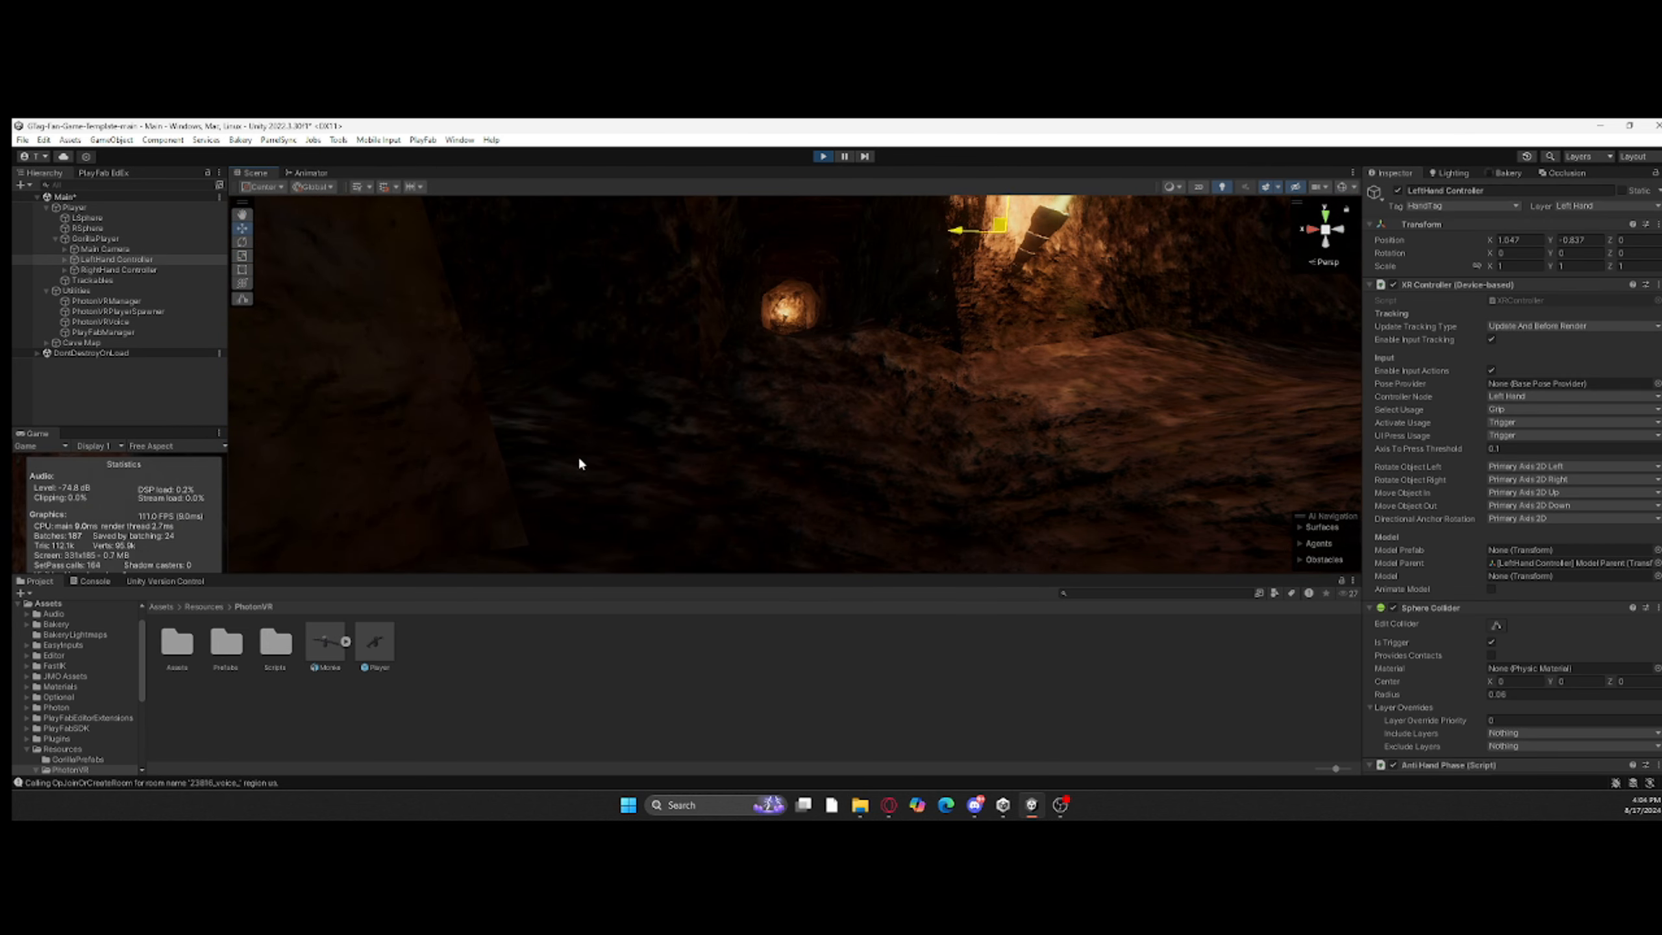
pyautogui.moveTo(578, 464); pyautogui.dragTo(631, 345, button='right')
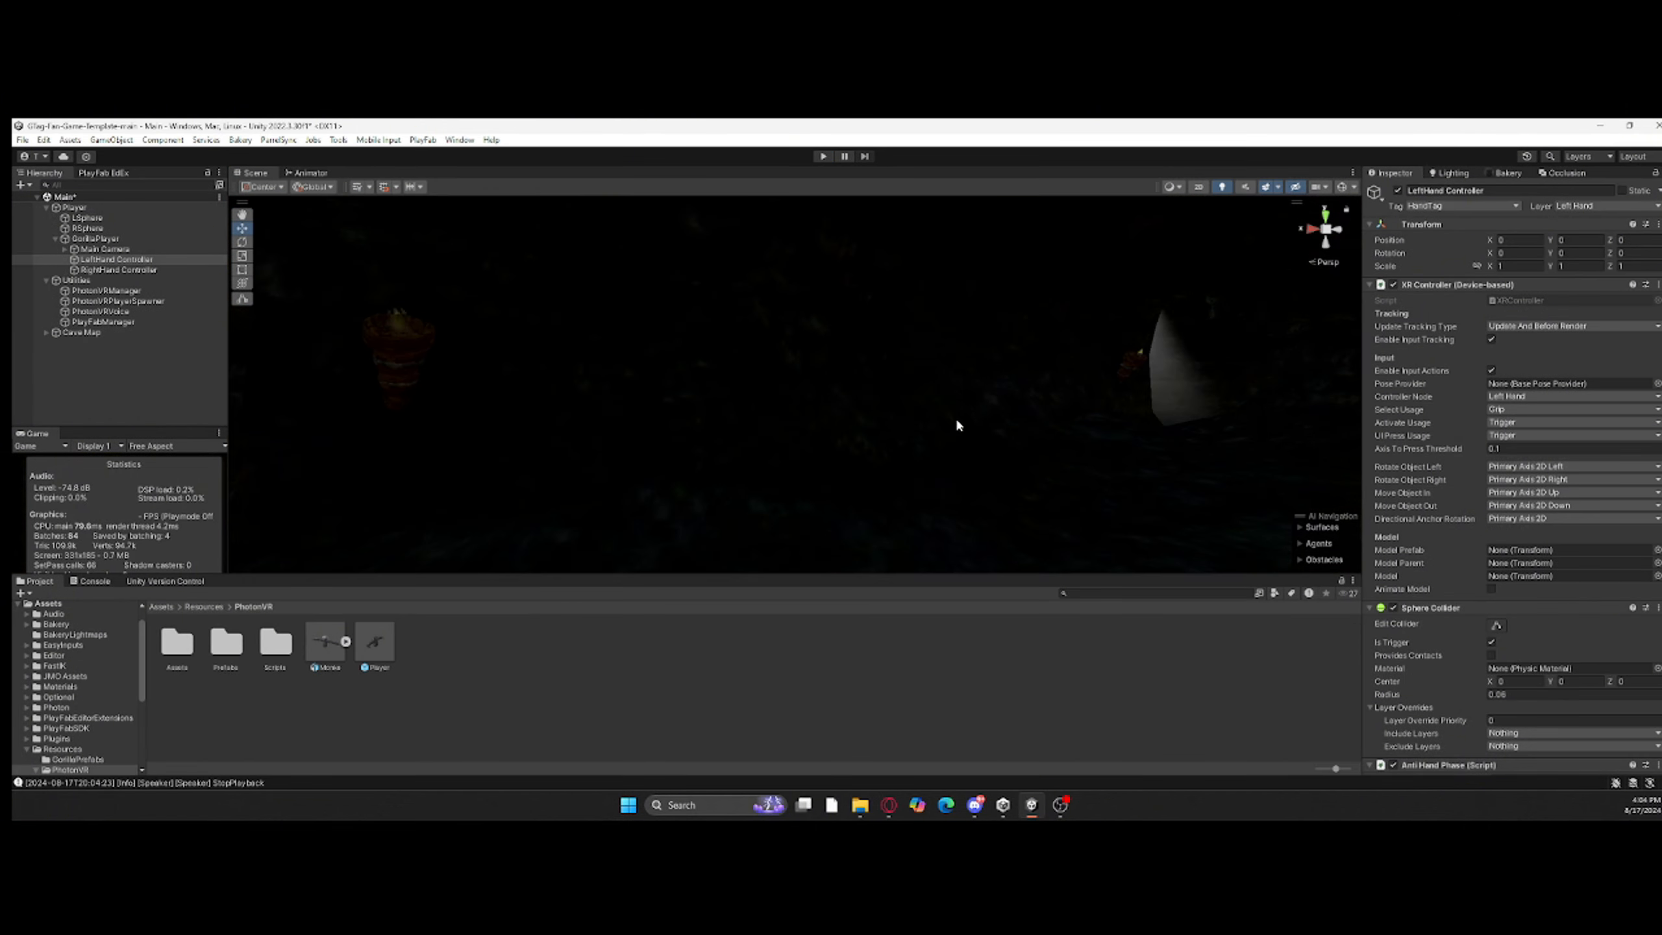
# Step: Play-test again and raise the LeftHand and RightHand Controllers to pose the player's arms
pyautogui.moveTo(932, 501); pyautogui.dragTo(924, 452, button='right')
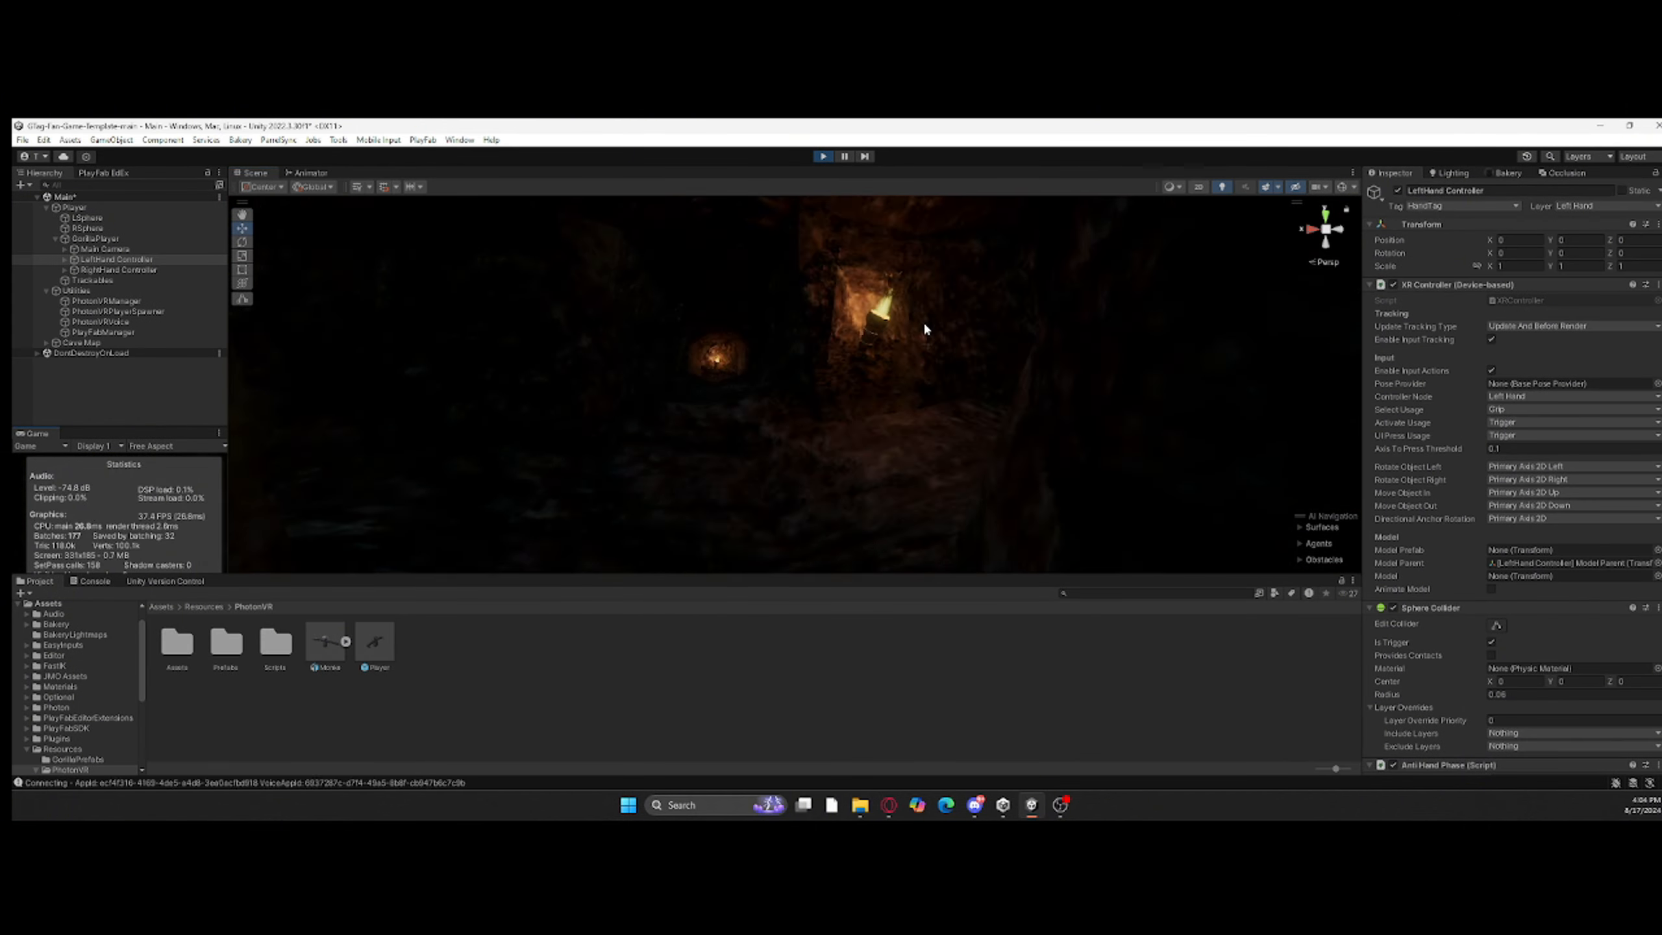
pyautogui.moveTo(927, 327); pyautogui.dragTo(871, 387, button='right')
pyautogui.moveTo(858, 383); pyautogui.dragTo(841, 213)
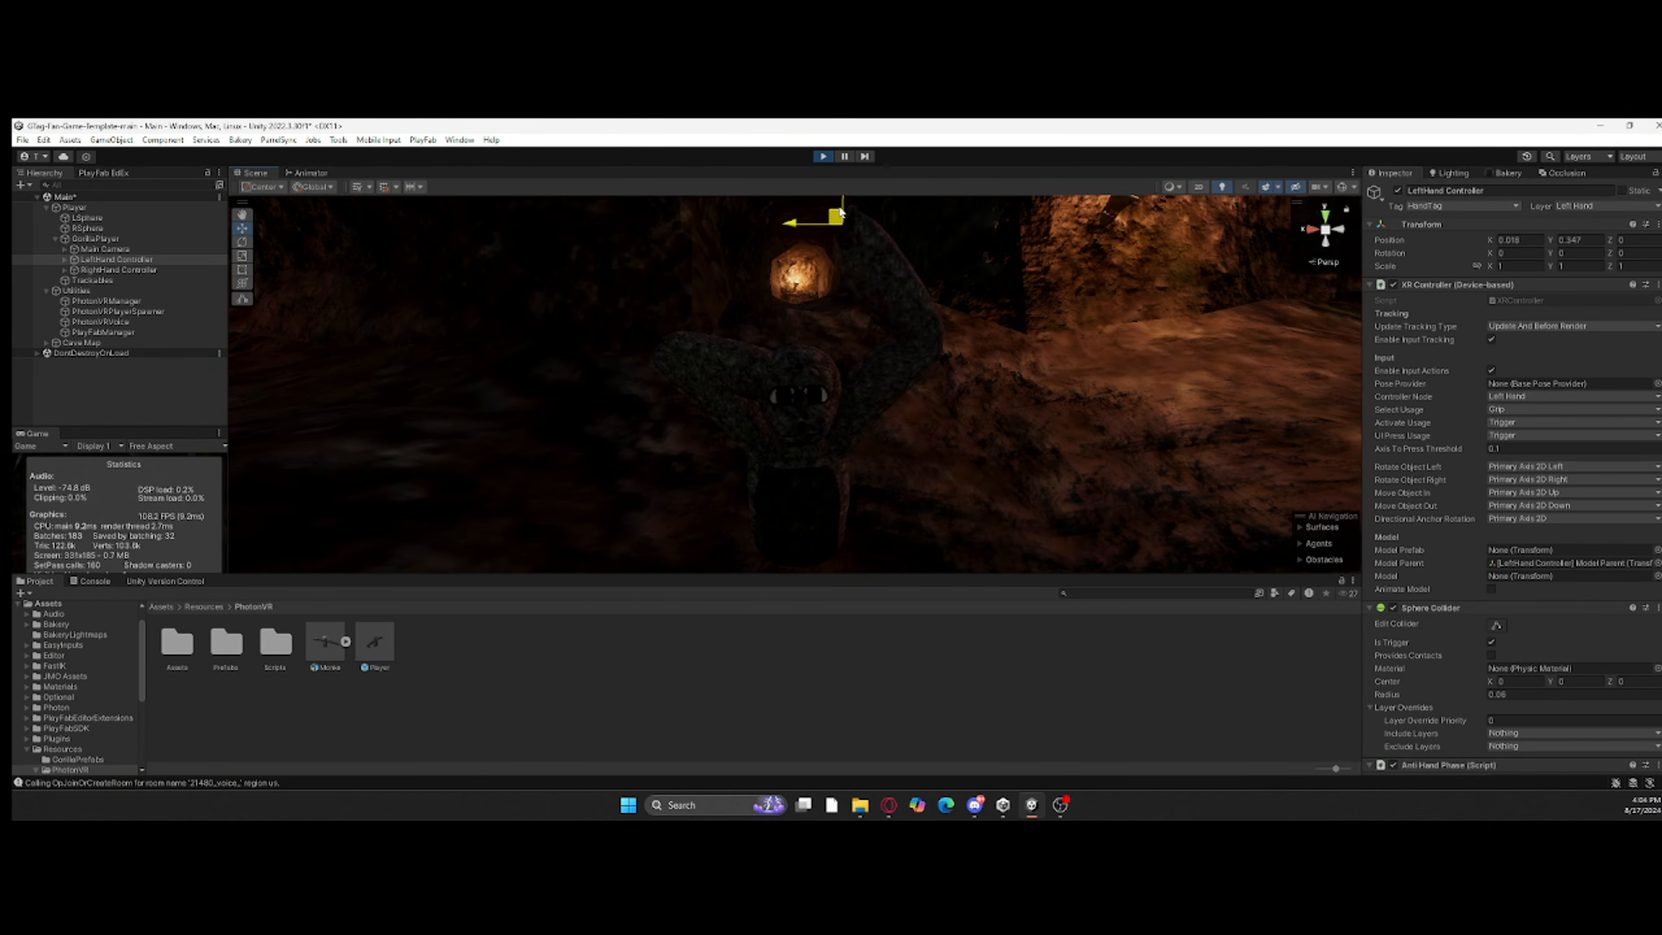
pyautogui.moveTo(582, 260); pyautogui.dragTo(511, 270)
pyautogui.moveTo(661, 314)
pyautogui.mouseDown(button='right')
pyautogui.moveTo(724, 327)
pyautogui.moveTo(655, 300)
pyautogui.mouseUp(button='right')
# Step: Capture a screen snip of the posed player model in the cave
pyautogui.press('super')
pyautogui.click(750, 420)
pyautogui.press('super+shift+s')
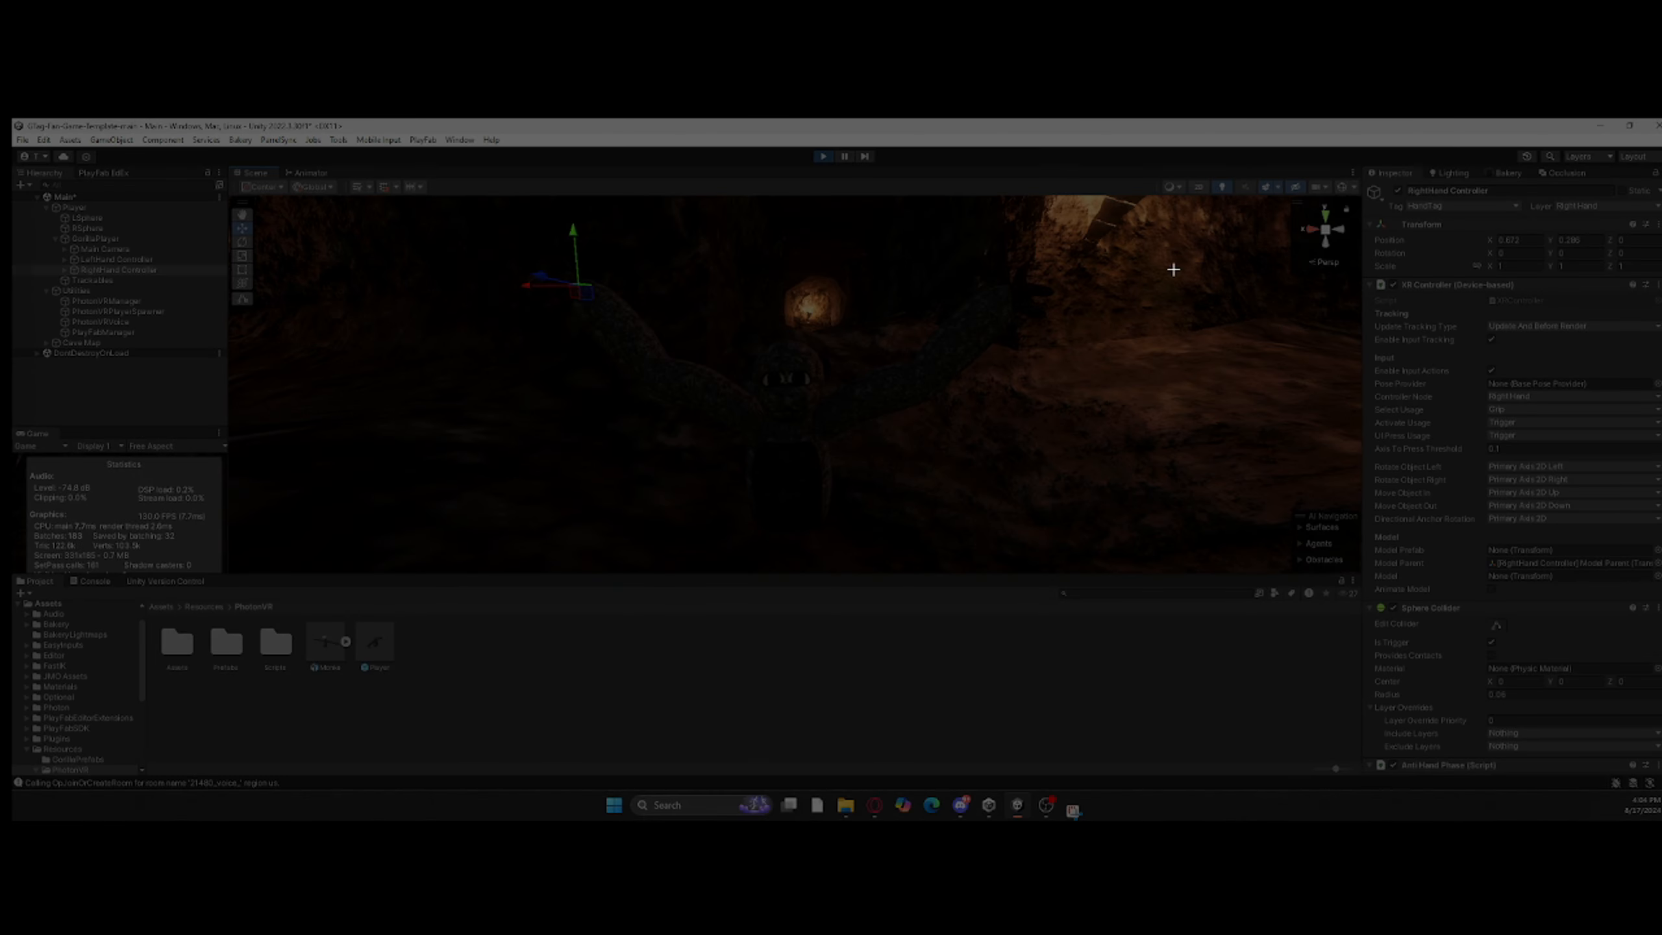
pyautogui.press('Escape')
pyautogui.click(1174, 270)
pyautogui.press('super+shift+s')
pyautogui.moveTo(503, 239); pyautogui.dragTo(1096, 537)
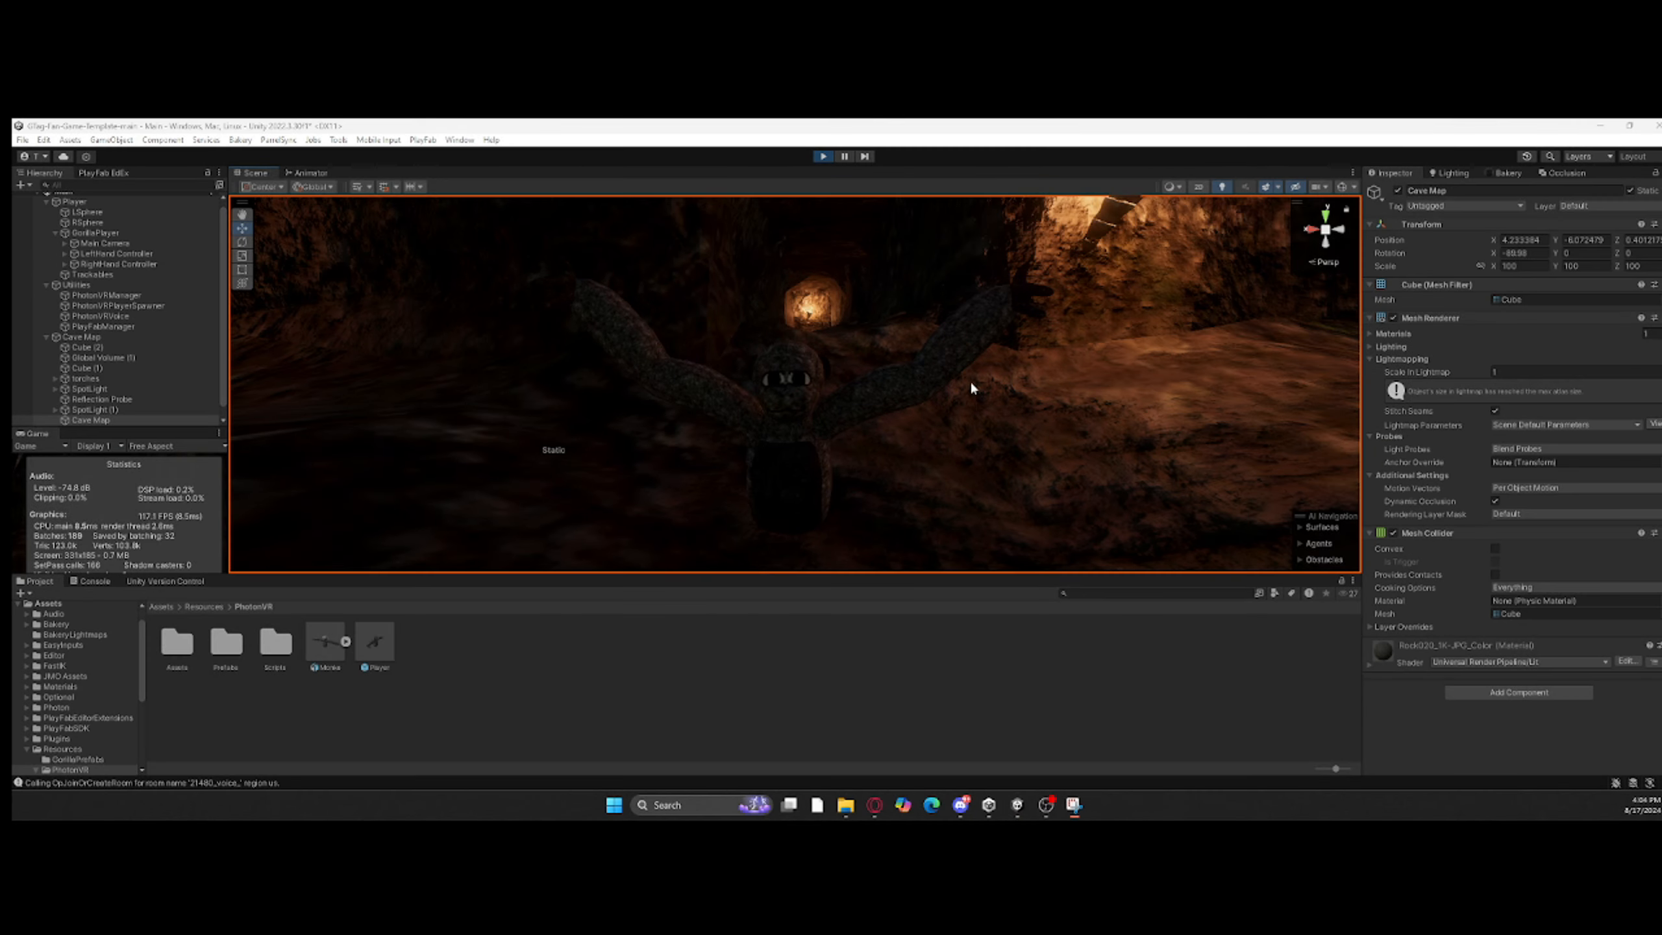
# Step: Stop play mode, launch Blender and open the Cave Map file
pyautogui.click(818, 159)
pyautogui.moveTo(827, 327); pyautogui.dragTo(471, 425, button='right')
pyautogui.click(909, 490)
pyautogui.click(693, 805)
pyautogui.write('bl')
pyautogui.click(744, 469)
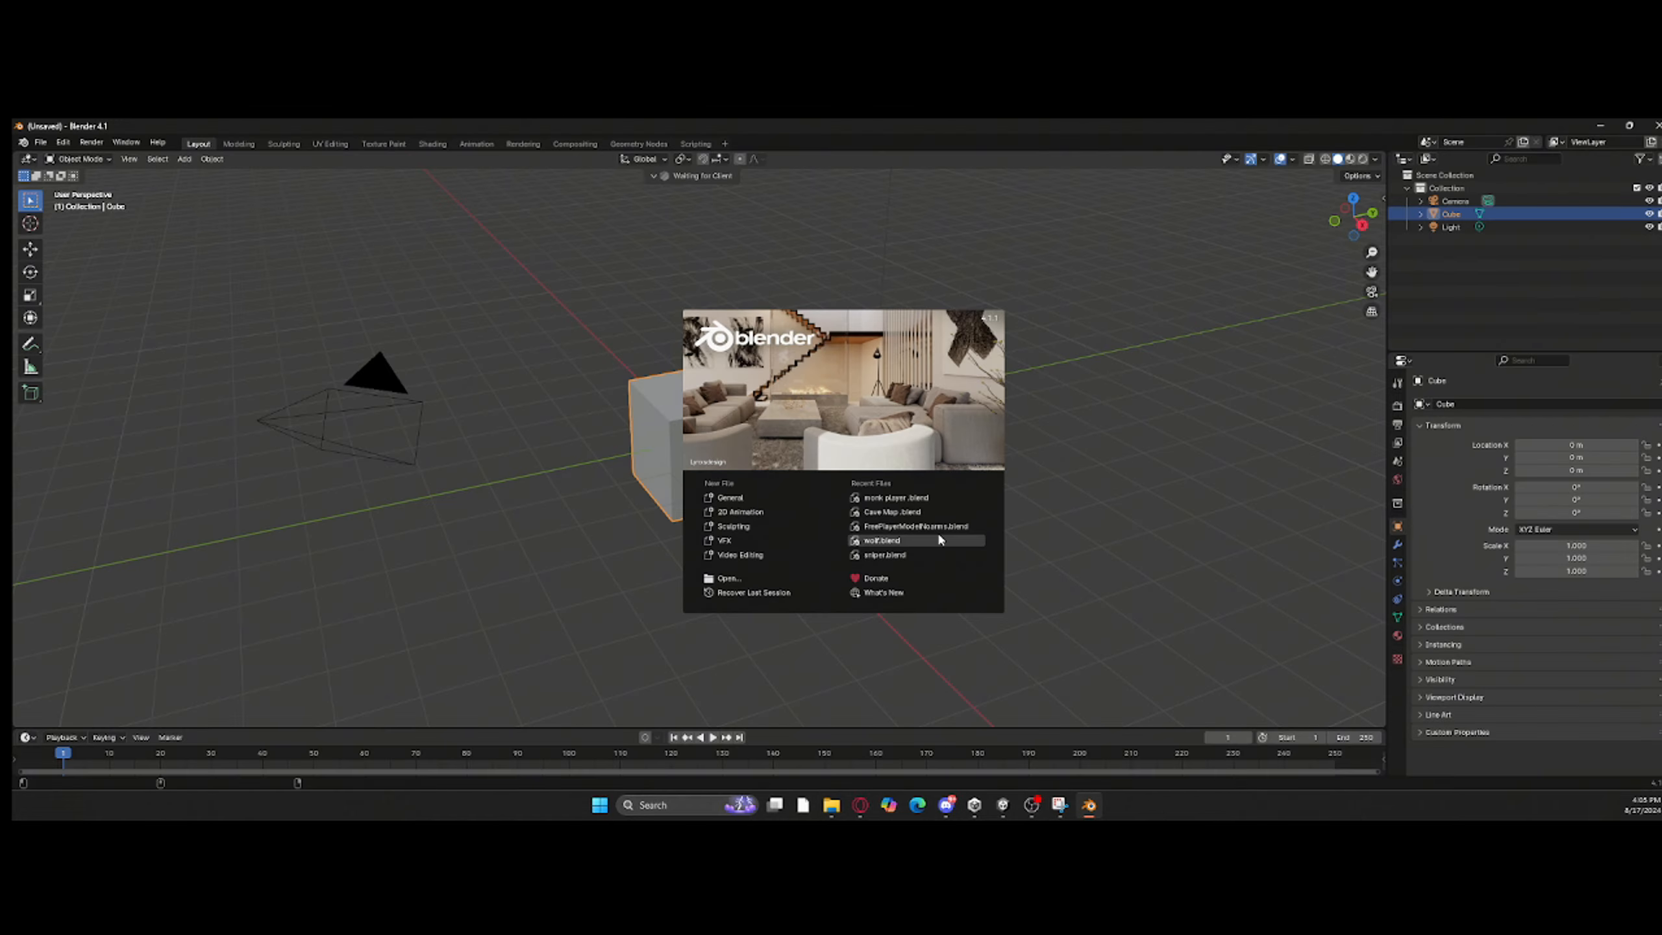
pyautogui.click(937, 532)
# Step: Examine the cave map mesh from several sides, including the opening in the cave roof
pyautogui.moveTo(593, 548); pyautogui.dragTo(765, 376, button='middle')
pyautogui.press('Tab')
pyautogui.scroll(3, 780, 405)
pyautogui.hotkey('alt', 'a')
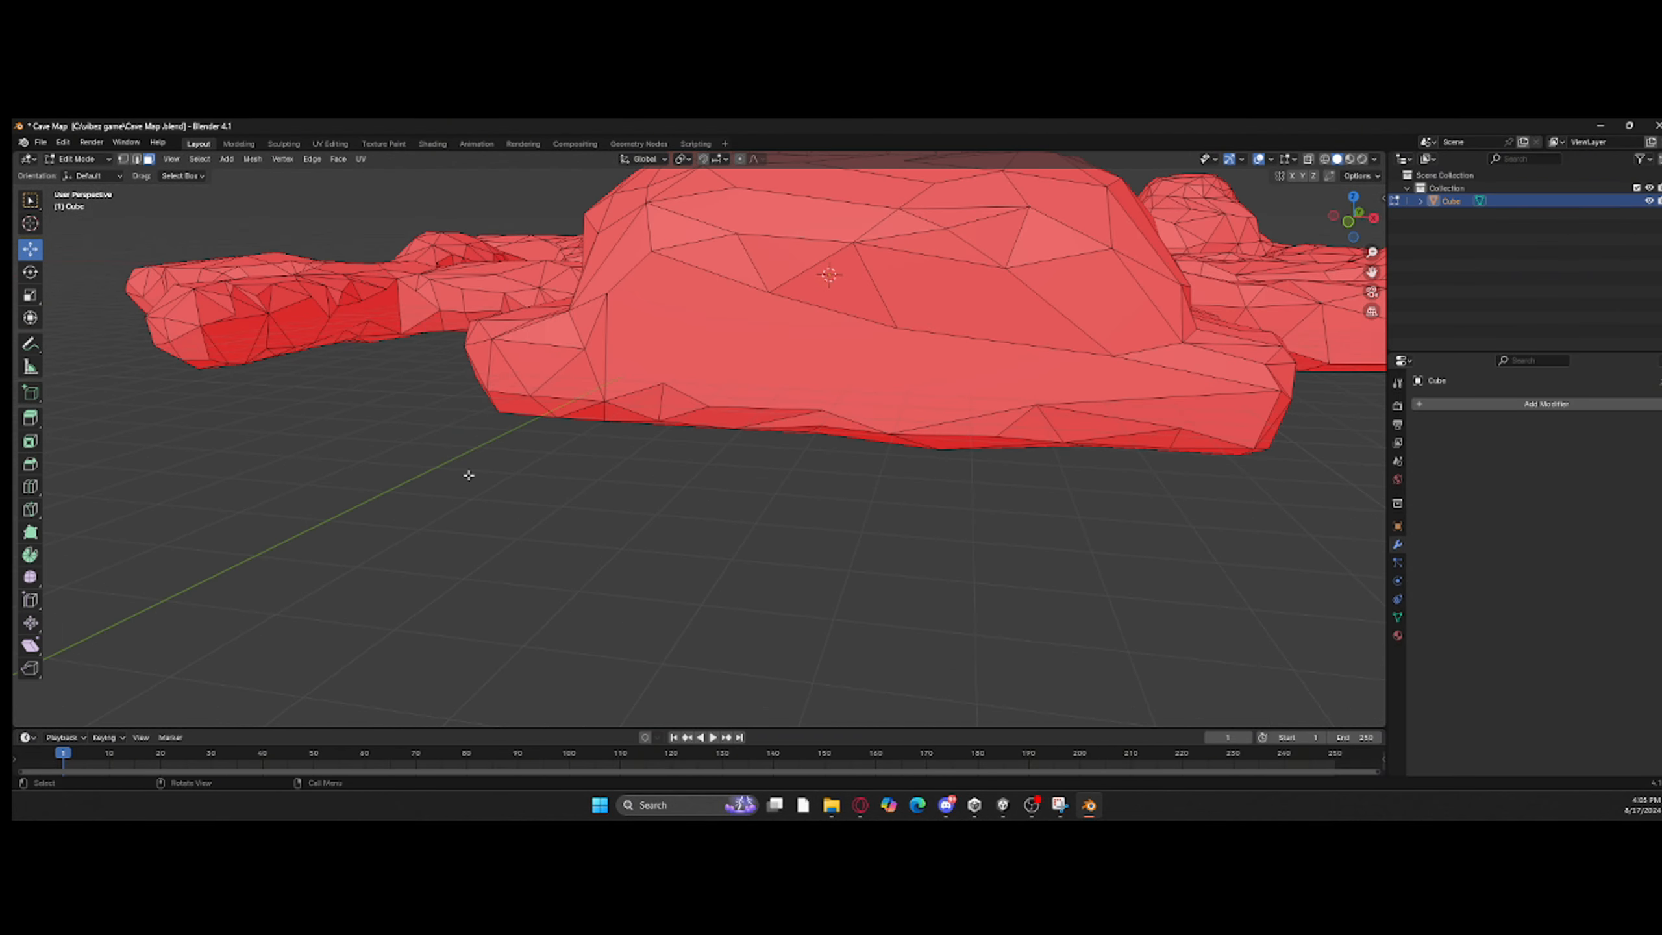
pyautogui.click(1348, 221)
pyautogui.moveTo(1073, 327); pyautogui.dragTo(1007, 367, button='middle')
pyautogui.click(1351, 219)
pyautogui.scroll(4, 1112, 262)
pyautogui.keyDown('shift'); pyautogui.moveTo(1112, 261); pyautogui.dragTo(687, 622, button='middle'); pyautogui.keyUp('shift')
pyautogui.scroll(3, 800, 554)
pyautogui.scroll(-12, 800, 554)
pyautogui.moveTo(800, 555); pyautogui.dragTo(860, 587, button='middle')
pyautogui.press('Tab')
pyautogui.click(965, 626)
pyautogui.moveTo(965, 625); pyautogui.dragTo(903, 650, button='middle')
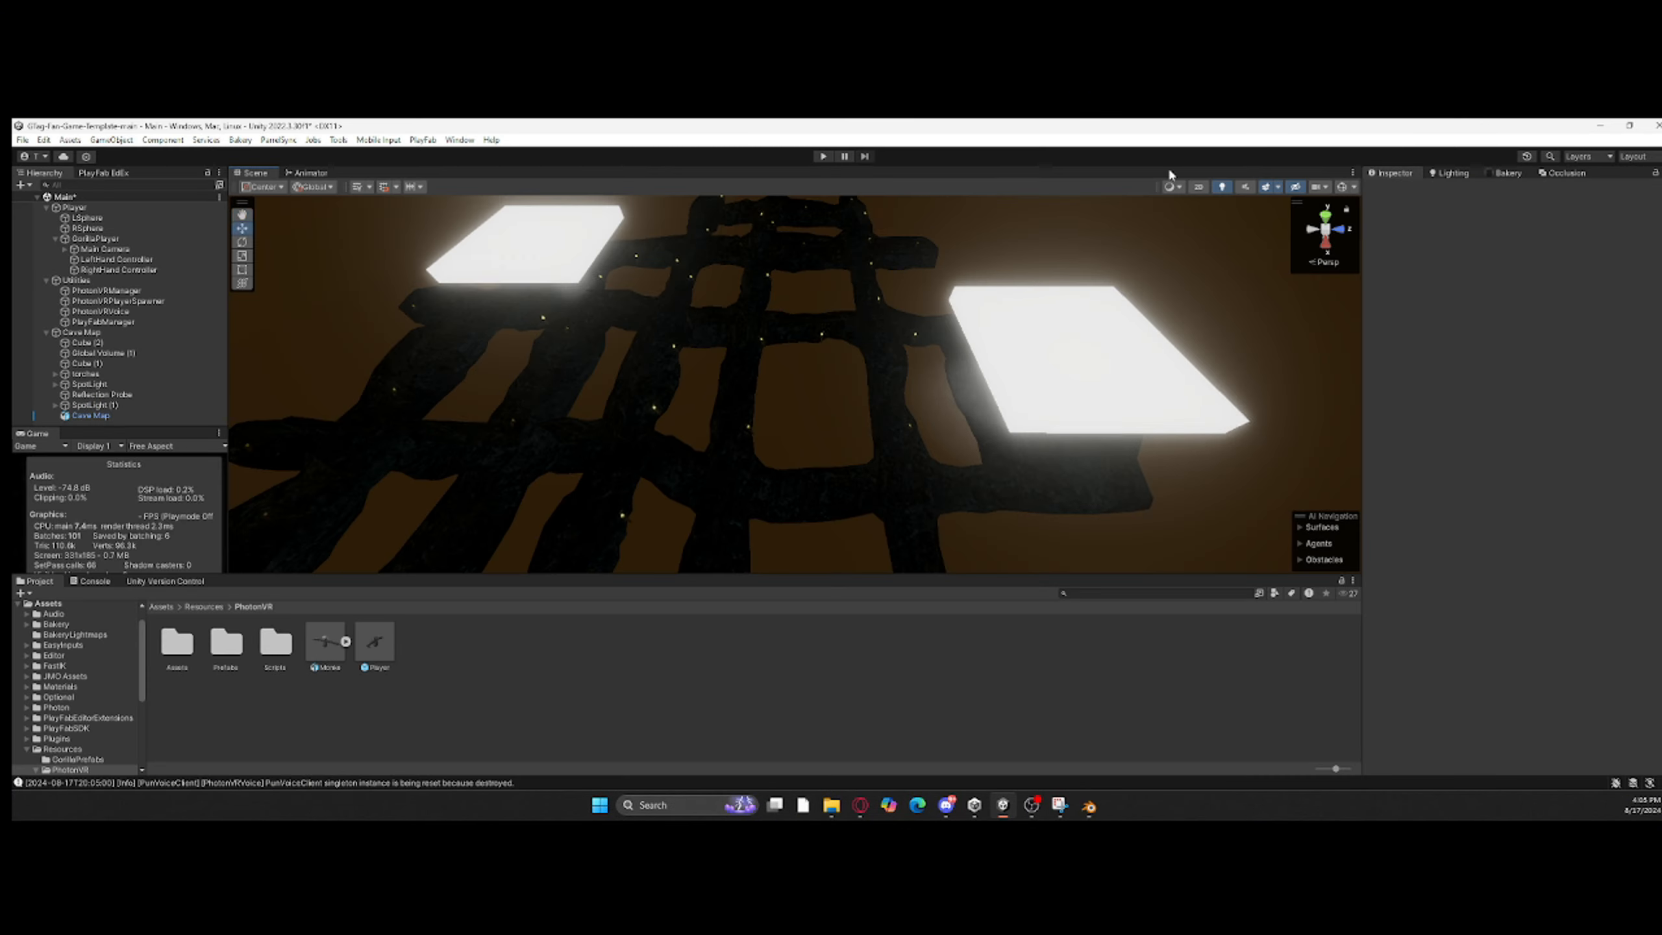
# Step: Switch back to Unity and delete Cube (1) from the Cave Map group
pyautogui.moveTo(1169, 166); pyautogui.dragTo(811, 471, button='right')
pyautogui.rightClick(122, 362)
pyautogui.click(144, 346)
pyautogui.click(818, 405)
pyautogui.moveTo(746, 354); pyautogui.dragTo(785, 354, button='right')
# Step: Set SpotLight (1)'s volumetric beam to Soft Additive blending, with outside intensity 1.36 and inside intensity 0.79
pyautogui.doubleClick(133, 395)
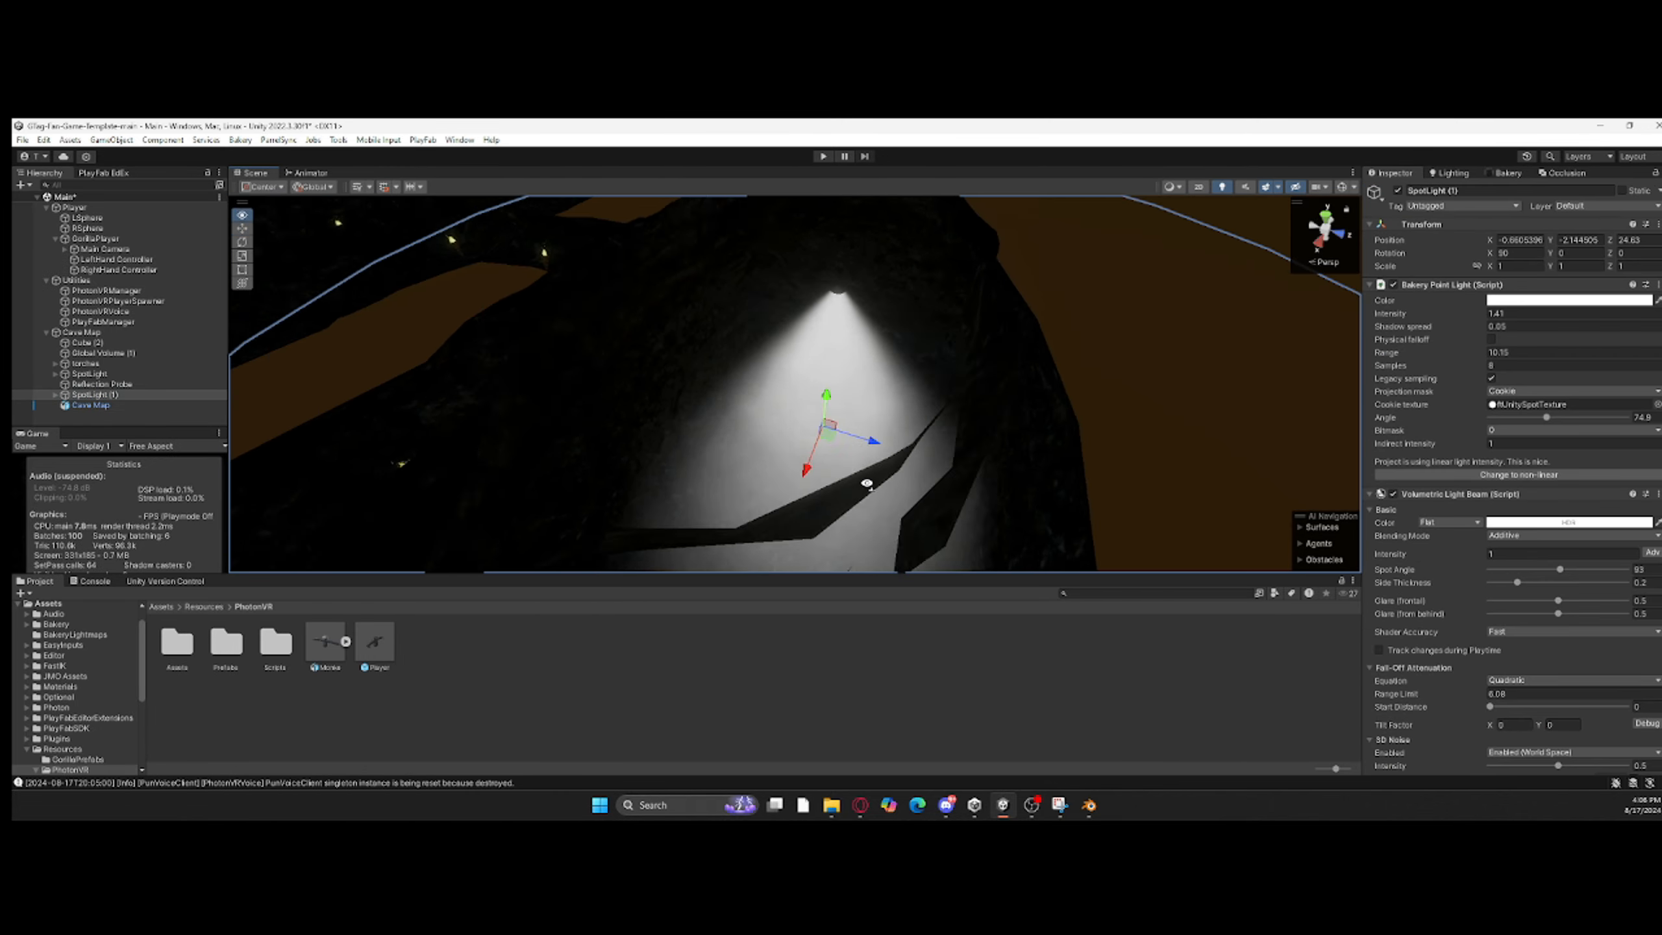
pyautogui.moveTo(1490, 636); pyautogui.dragTo(1129, 548)
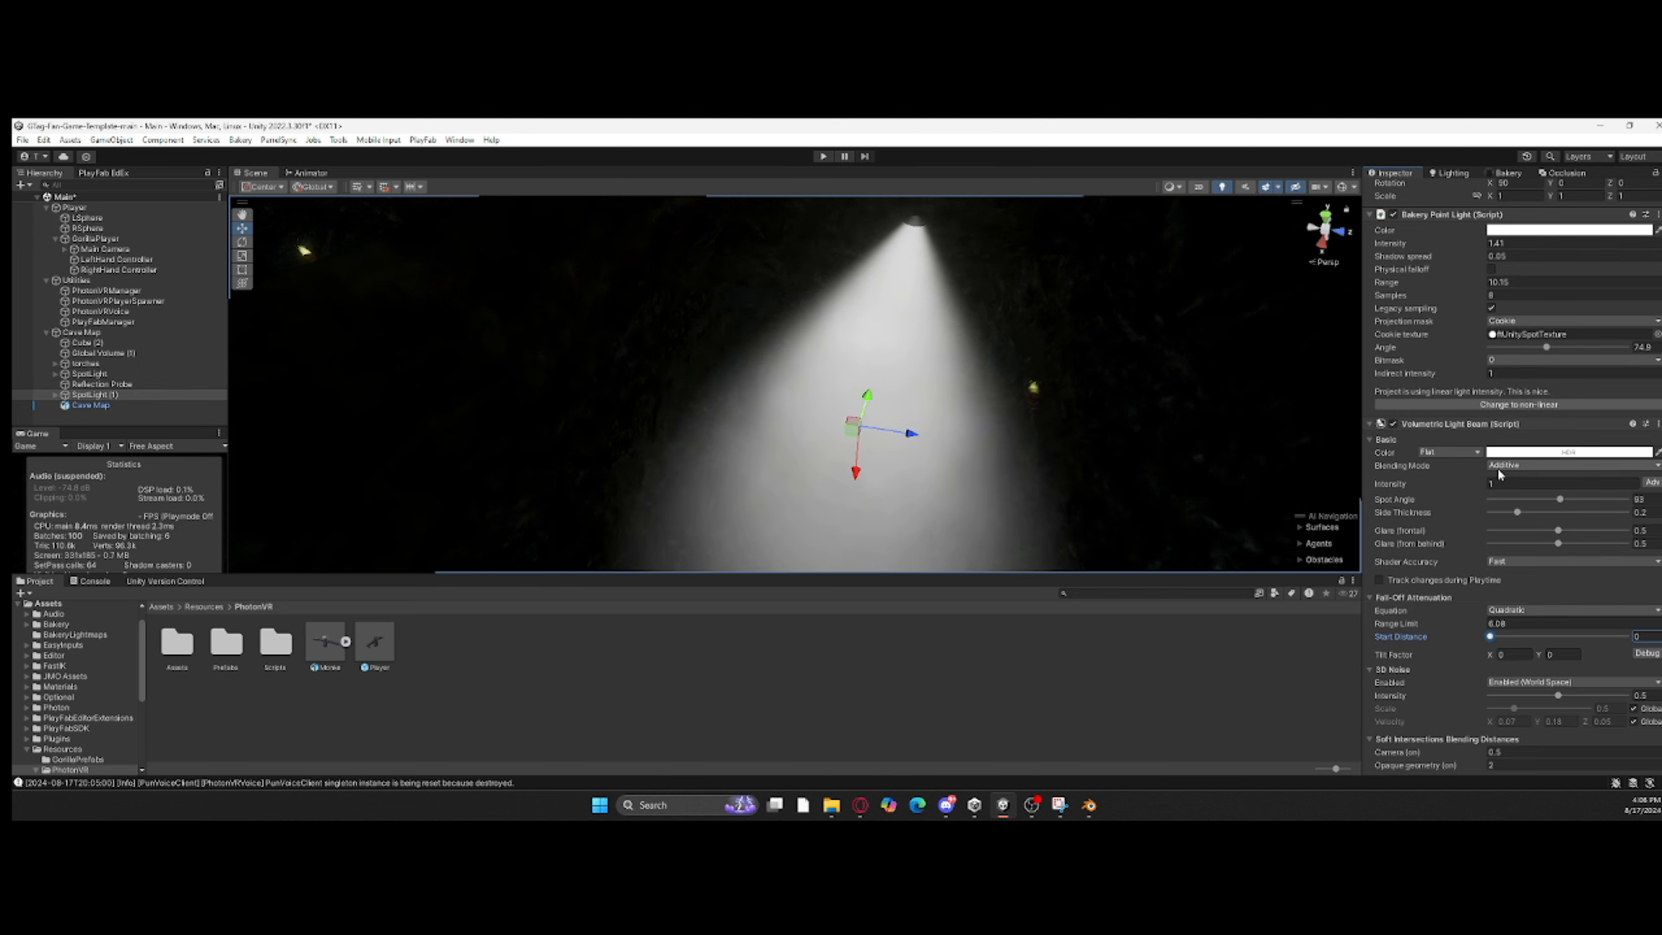
pyautogui.moveTo(1243, 354); pyautogui.dragTo(1311, 317, button='right')
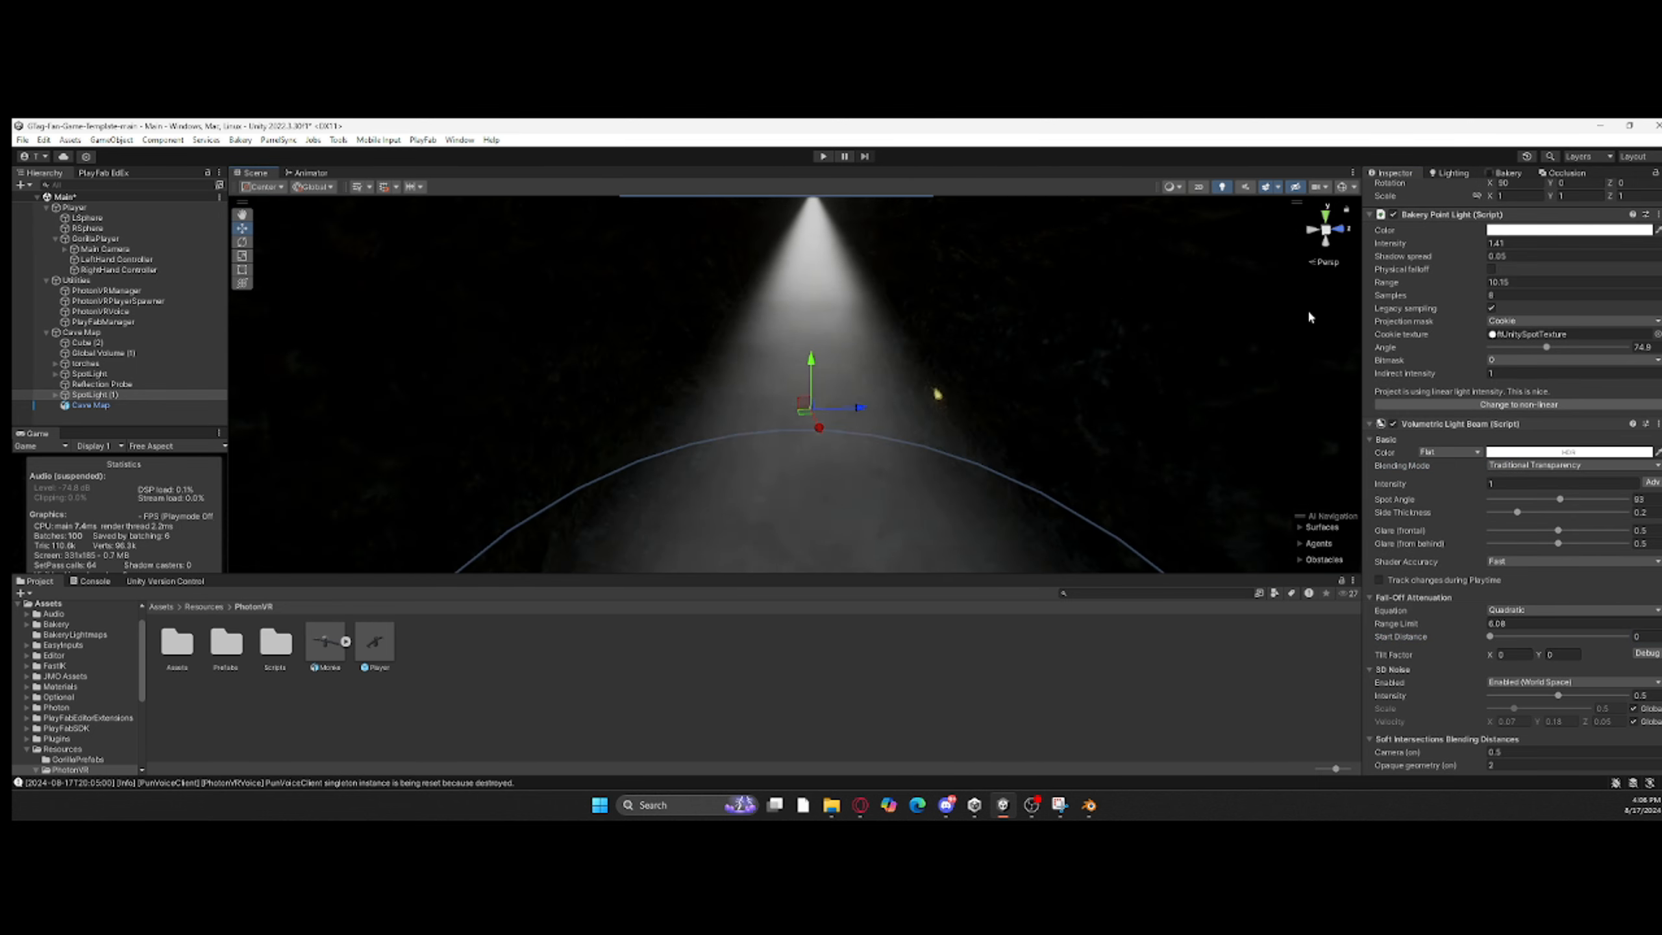
pyautogui.click(1651, 482)
pyautogui.moveTo(1429, 485)
pyautogui.mouseDown()
pyautogui.moveTo(1448, 486)
pyautogui.moveTo(1429, 486)
pyautogui.mouseUp()
pyautogui.moveTo(1425, 496)
pyautogui.mouseDown()
pyautogui.moveTo(1451, 497)
pyautogui.moveTo(1399, 494)
pyautogui.mouseUp()
pyautogui.moveTo(1407, 486); pyautogui.dragTo(1414, 486)
pyautogui.press('s')
pyautogui.moveTo(716, 333); pyautogui.dragTo(752, 459, button='right')
pyautogui.scroll(-4, 1407, 589)
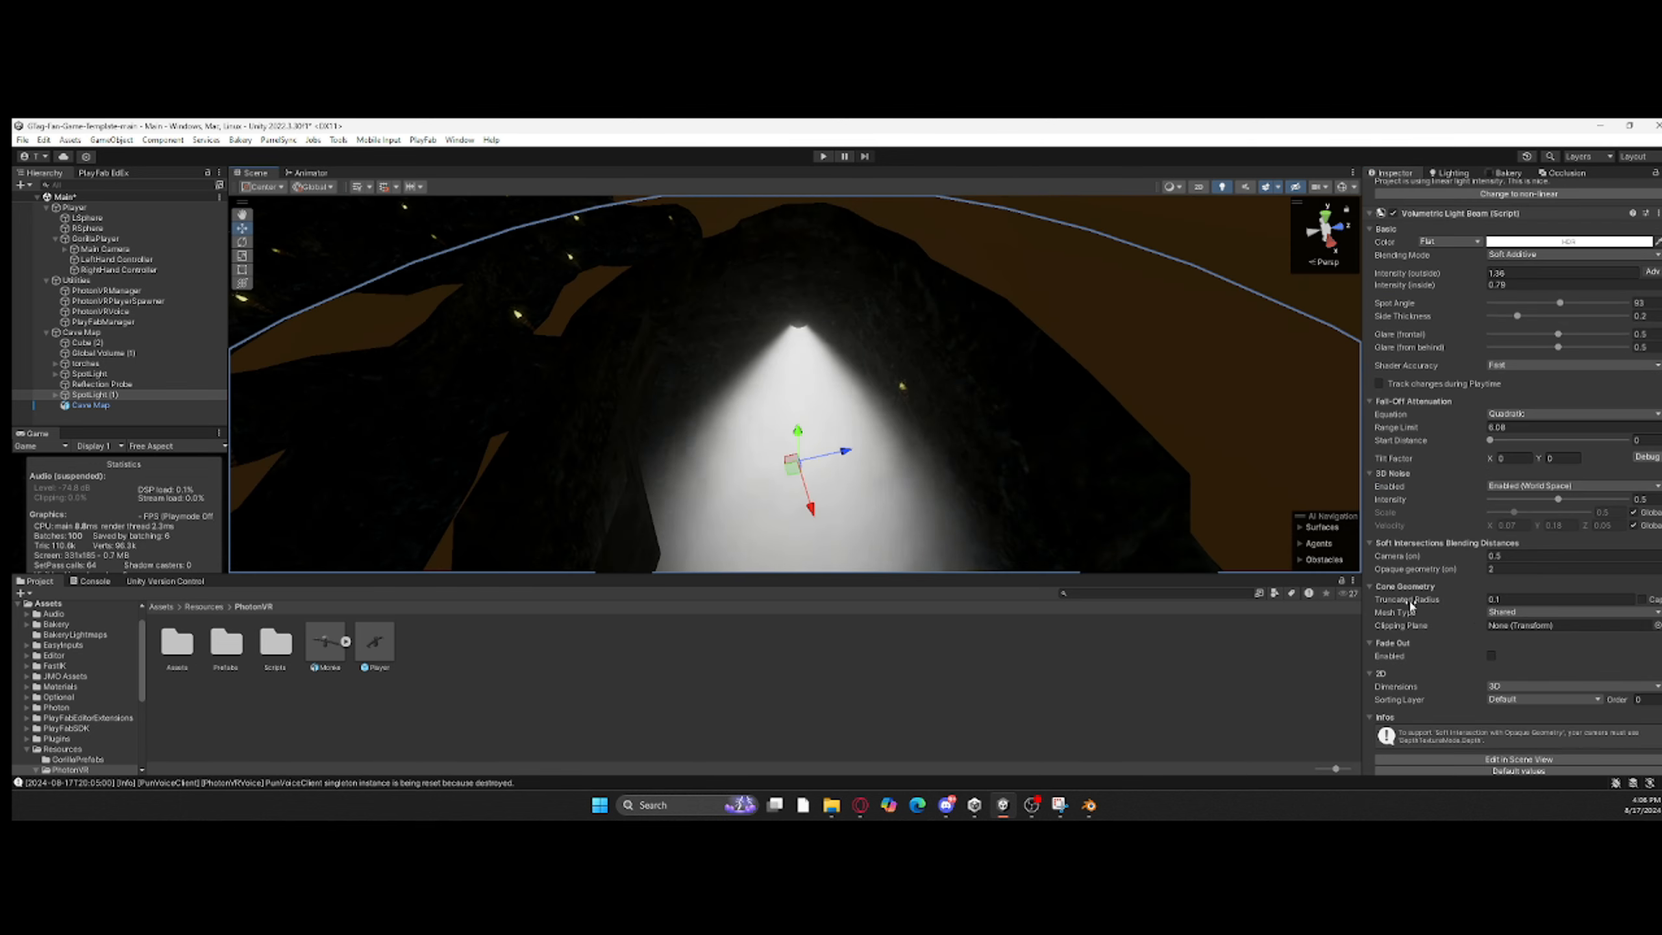
# Step: Widen SpotLight (1)'s volumetric cone by setting its truncated radius to 2.59
pyautogui.moveTo(1407, 601)
pyautogui.mouseDown()
pyautogui.moveTo(1454, 583)
pyautogui.moveTo(1427, 582)
pyautogui.mouseUp()
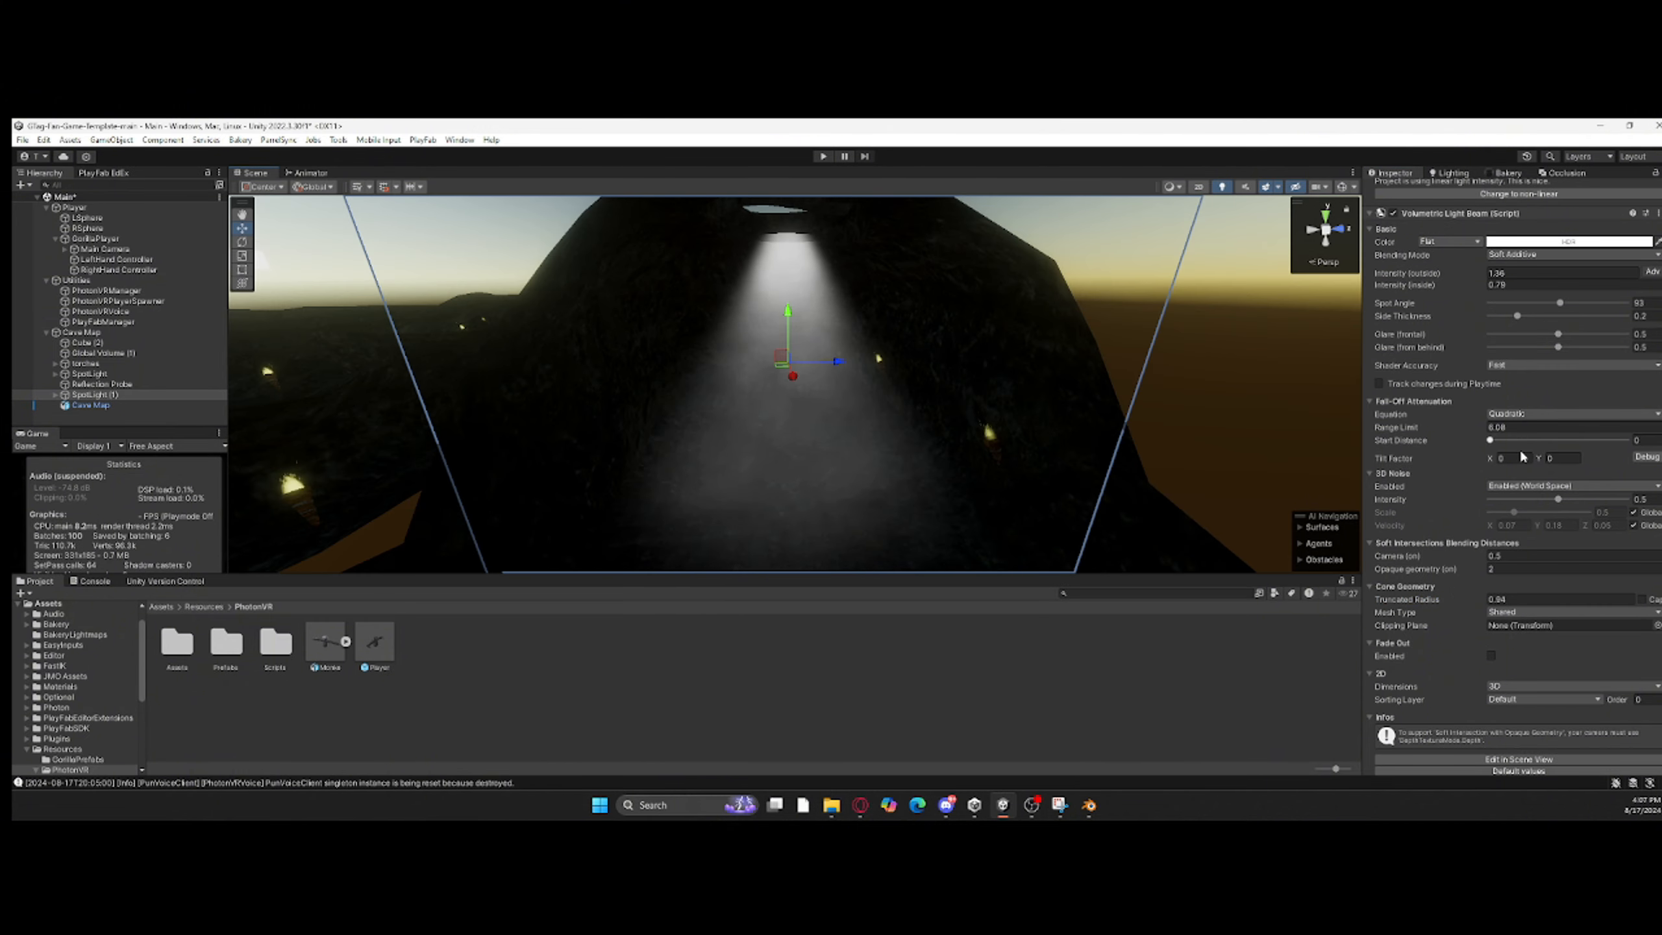
pyautogui.moveTo(1450, 609); pyautogui.dragTo(1485, 603)
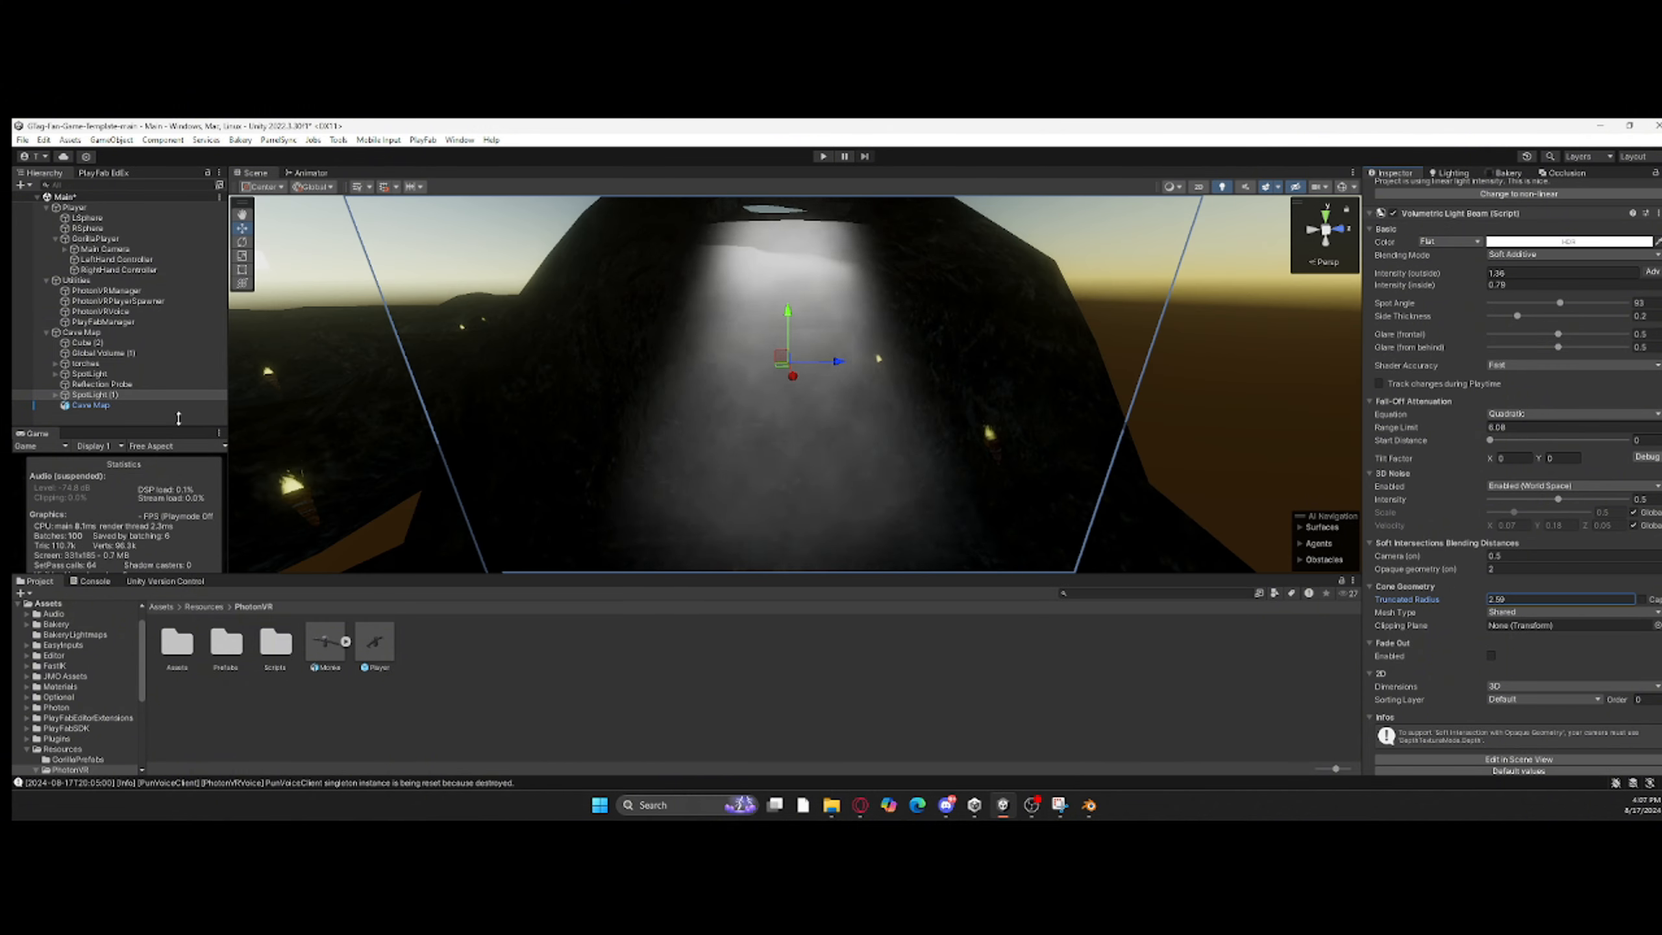
pyautogui.rightClick(150, 395)
pyautogui.click(210, 344)
pyautogui.press('w')
pyautogui.moveTo(670, 372)
pyautogui.mouseDown(button='right')
pyautogui.moveTo(671, 237)
pyautogui.moveTo(545, 415)
pyautogui.moveTo(693, 367)
pyautogui.mouseUp(button='right')
# Step: In Blender, select the rim edges of the cave roof opening and extrude them straight up into a collar
pyautogui.click(842, 393)
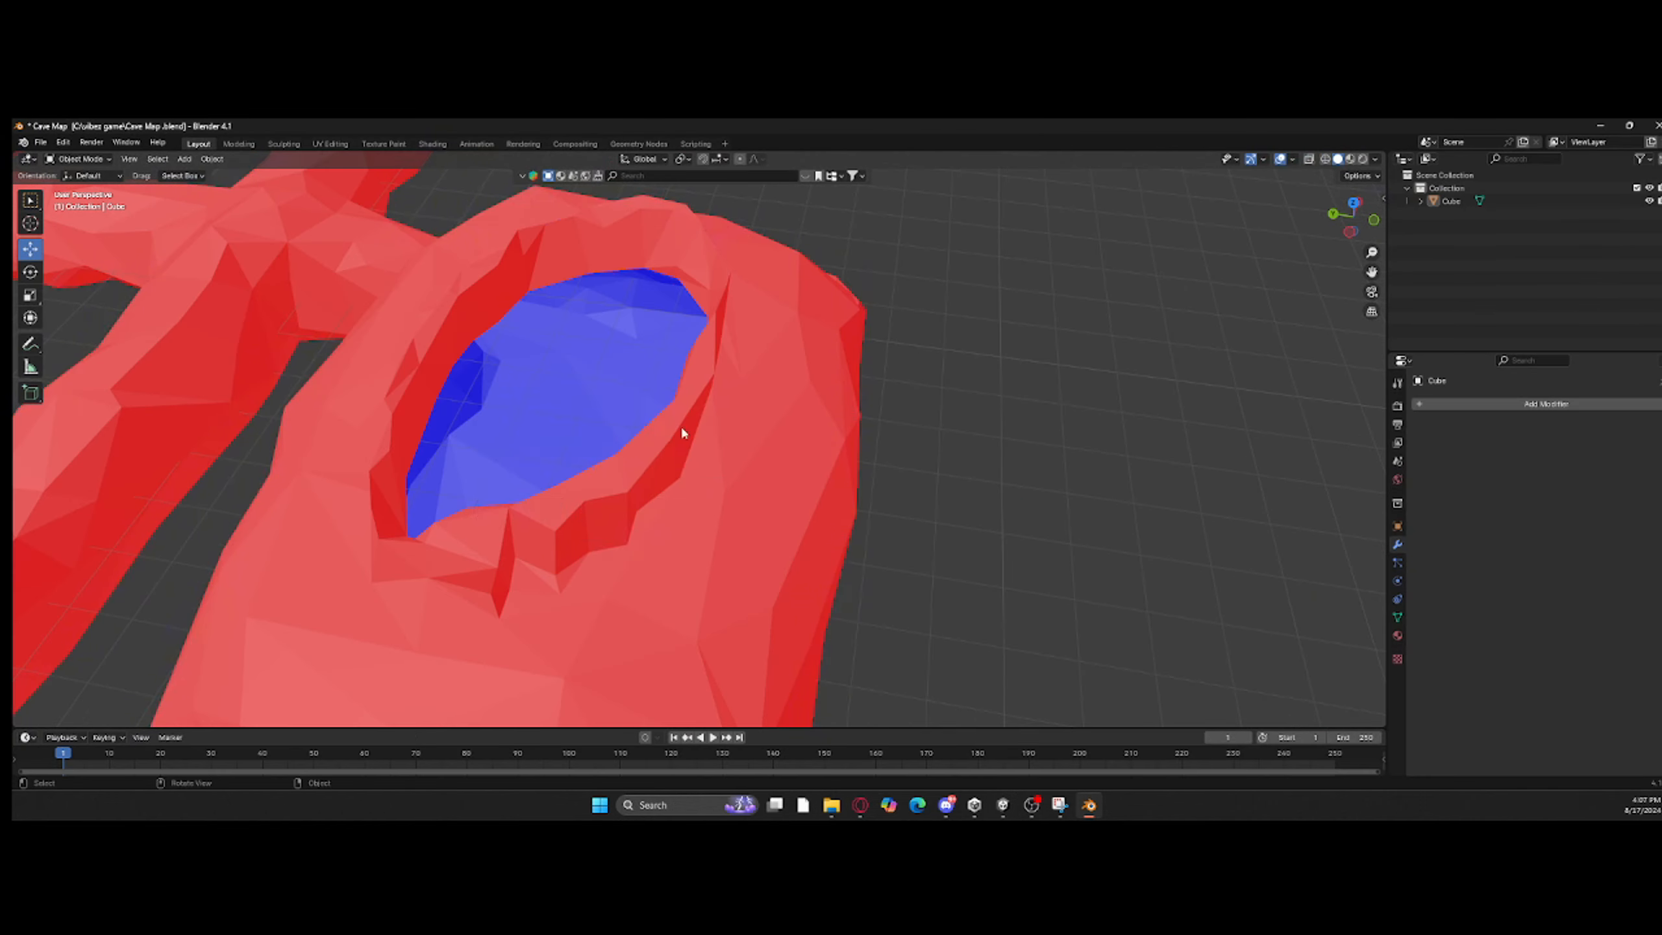
pyautogui.moveTo(681, 425); pyautogui.dragTo(562, 386, button='middle')
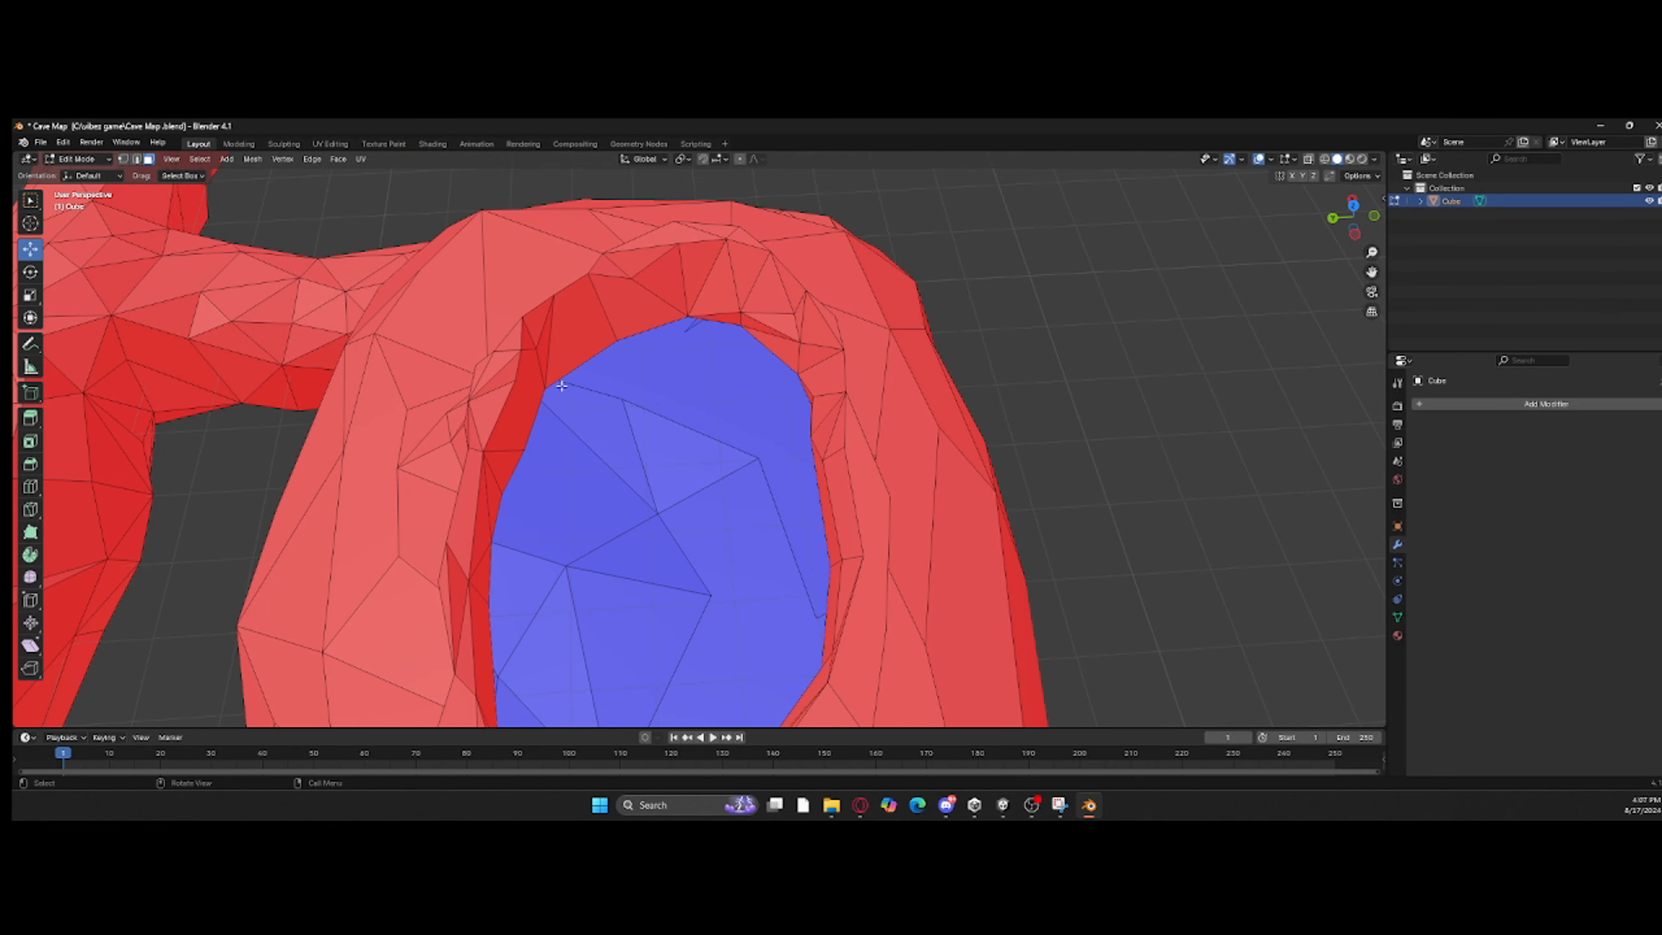
pyautogui.click(566, 285)
pyautogui.moveTo(601, 300); pyautogui.dragTo(527, 619, button='middle')
pyautogui.keyDown('ctrl'); pyautogui.click(840, 375); pyautogui.keyUp('ctrl')
pyautogui.moveTo(841, 375); pyautogui.dragTo(781, 386, button='middle')
pyautogui.keyDown('ctrl'); pyautogui.click(796, 328); pyautogui.keyUp('ctrl')
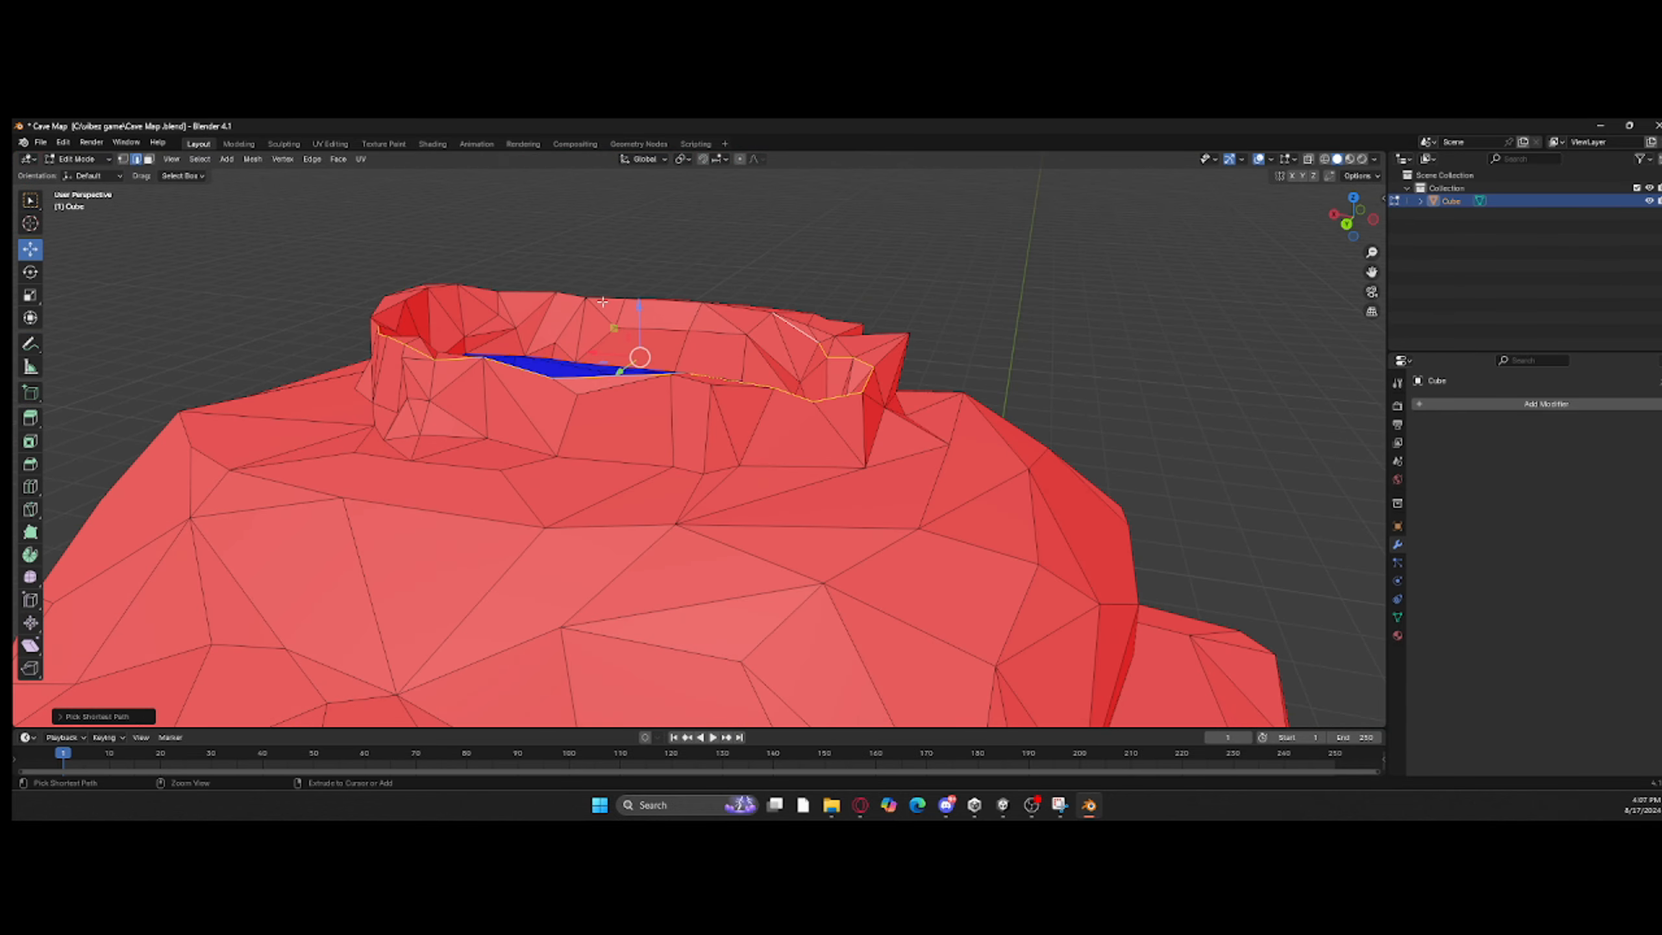
pyautogui.keyDown('ctrl'); pyautogui.click(372, 364); pyautogui.keyUp('ctrl')
pyautogui.moveTo(603, 302); pyautogui.dragTo(245, 364, button='middle')
pyautogui.press('e')
pyautogui.rightClick(459, 295)
pyautogui.moveTo(482, 281); pyautogui.dragTo(475, 195)
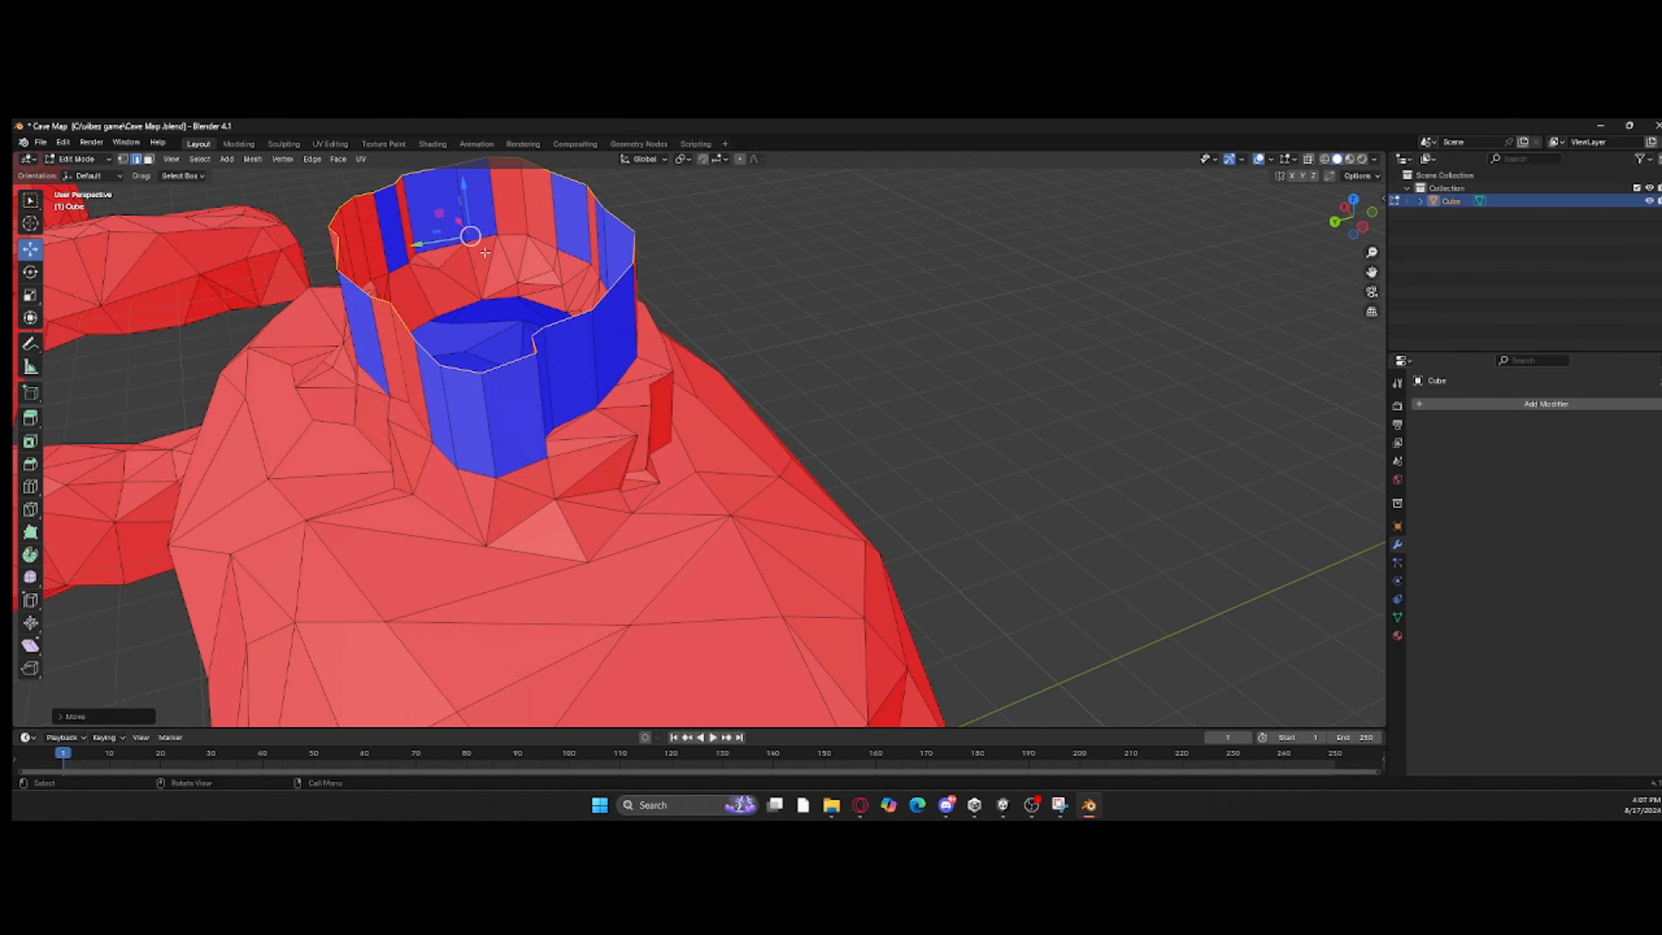
pyautogui.moveTo(485, 276)
pyautogui.mouseDown(button='middle')
pyautogui.moveTo(353, 213)
pyautogui.moveTo(491, 295)
pyautogui.mouseUp(button='middle')
# Step: Select the collar's ring of faces and separate it from the cave mesh into its own object
pyautogui.click(149, 159)
pyautogui.keyDown('alt'); pyautogui.click(605, 283); pyautogui.keyUp('alt')
pyautogui.moveTo(605, 283); pyautogui.dragTo(694, 262, button='middle')
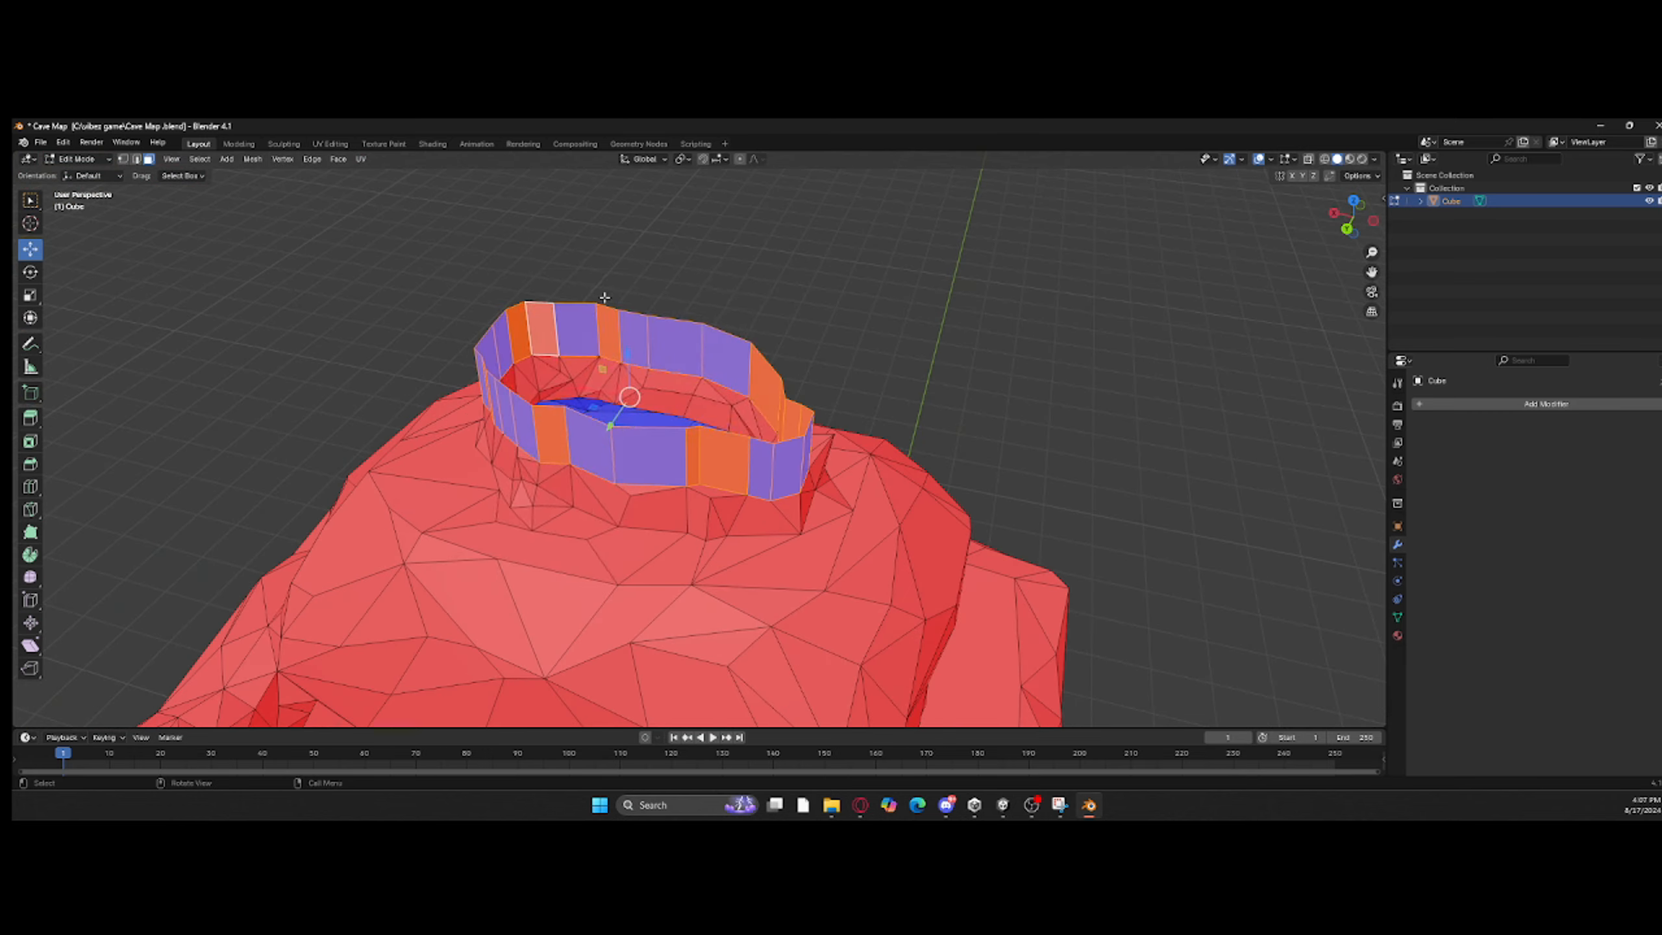
pyautogui.rightClick(592, 296)
pyautogui.click(253, 159)
pyautogui.moveTo(292, 275)
pyautogui.click(405, 275)
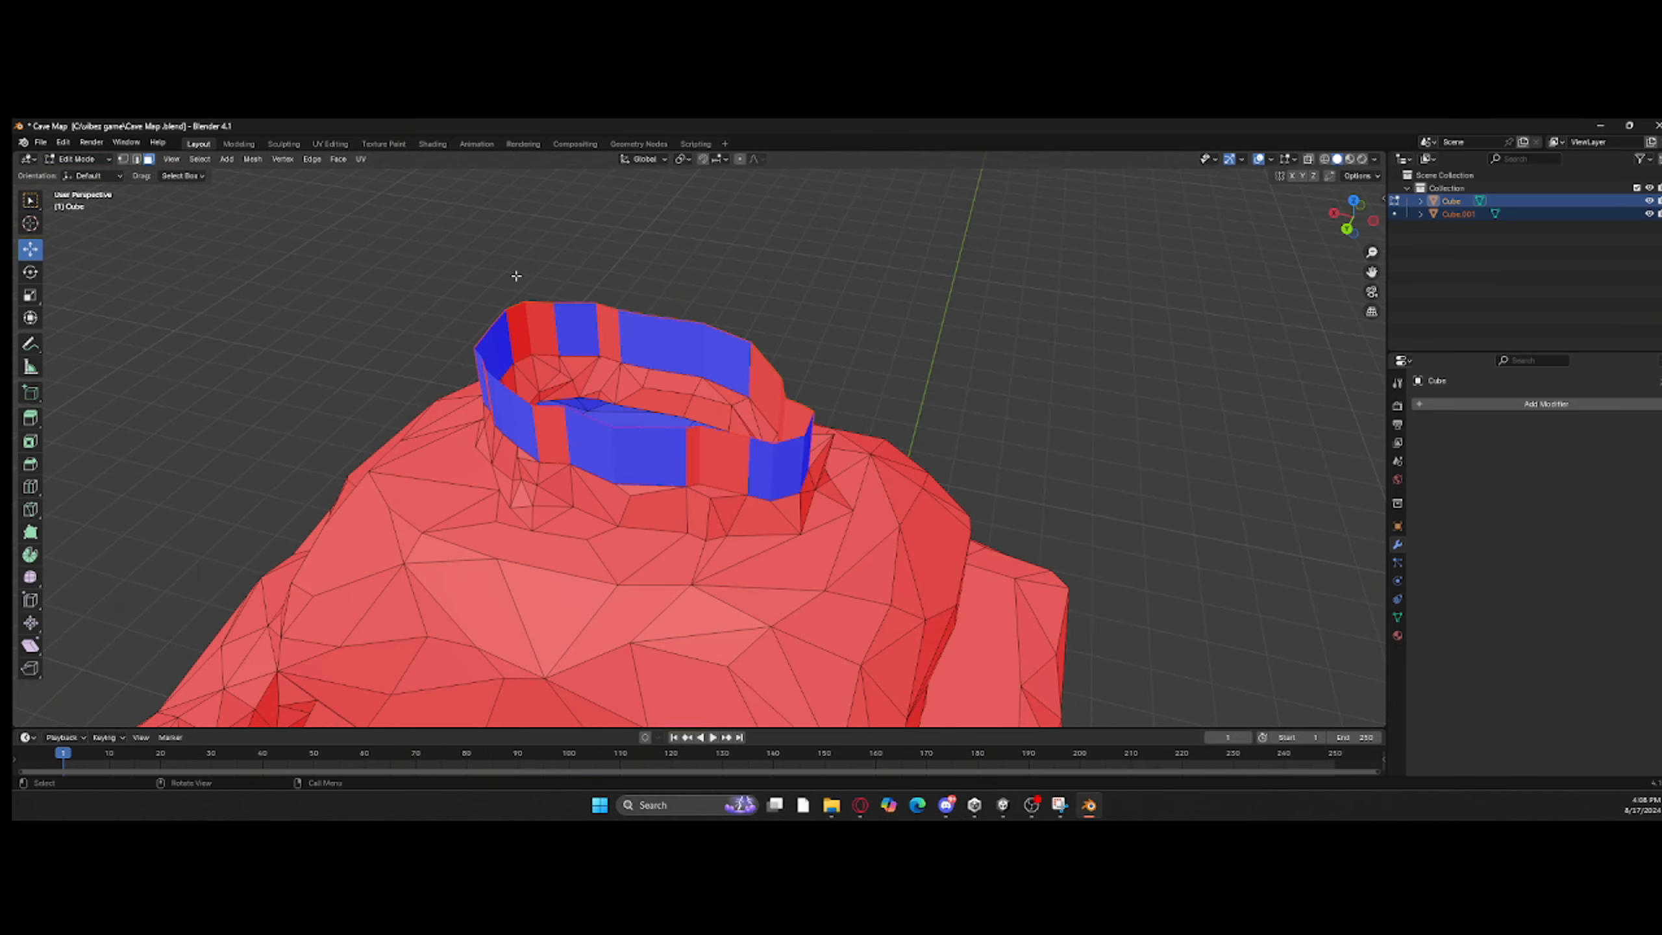
# Step: Enter Edit Mode on the separated ring and recalculate its normals to the outside
pyautogui.press('Tab')
pyautogui.click(517, 316)
pyautogui.press('Tab')
pyautogui.click(252, 159)
pyautogui.moveTo(274, 379)
pyautogui.click(393, 392)
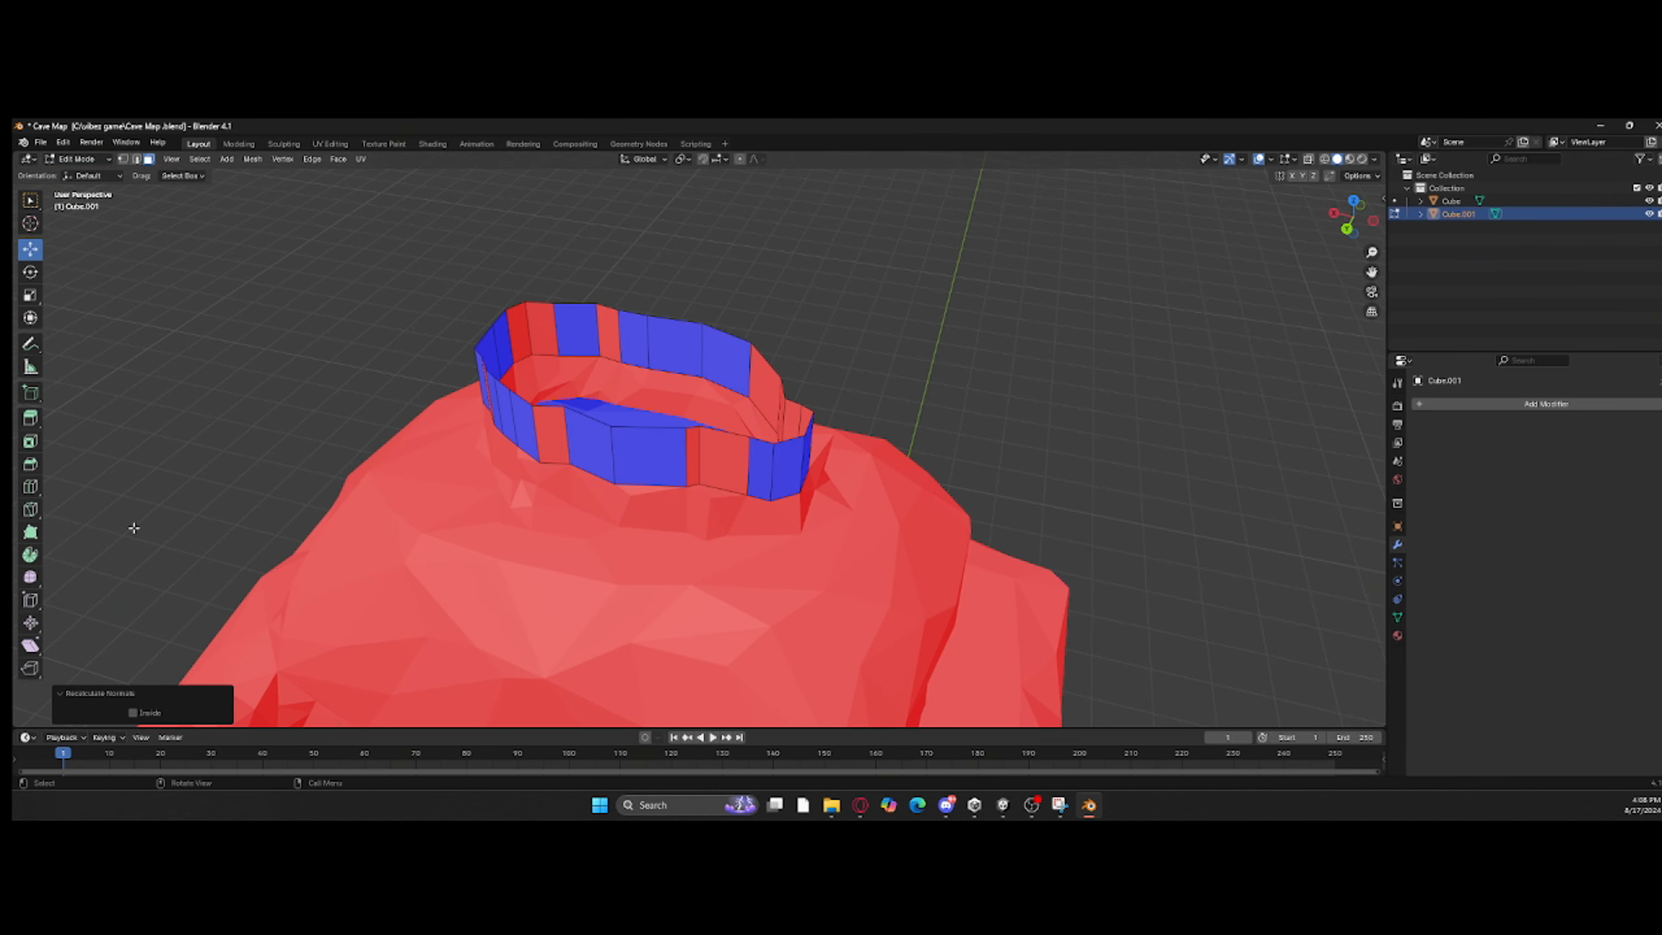
# Step: Select the ring's inconsistently oriented faces and flip their normals
pyautogui.moveTo(766, 402); pyautogui.dragTo(749, 343, button='middle')
pyautogui.keyDown('shift'); pyautogui.click(749, 347); pyautogui.keyUp('shift')
pyautogui.keyDown('shift'); pyautogui.click(697, 348); pyautogui.keyUp('shift')
pyautogui.keyDown('shift'); pyautogui.click(647, 348); pyautogui.keyUp('shift')
pyautogui.keyDown('shift'); pyautogui.click(583, 348); pyautogui.keyUp('shift')
pyautogui.moveTo(583, 348); pyautogui.dragTo(72, 370, button='middle')
pyautogui.keyDown('shift'); pyautogui.click(891, 348); pyautogui.keyUp('shift')
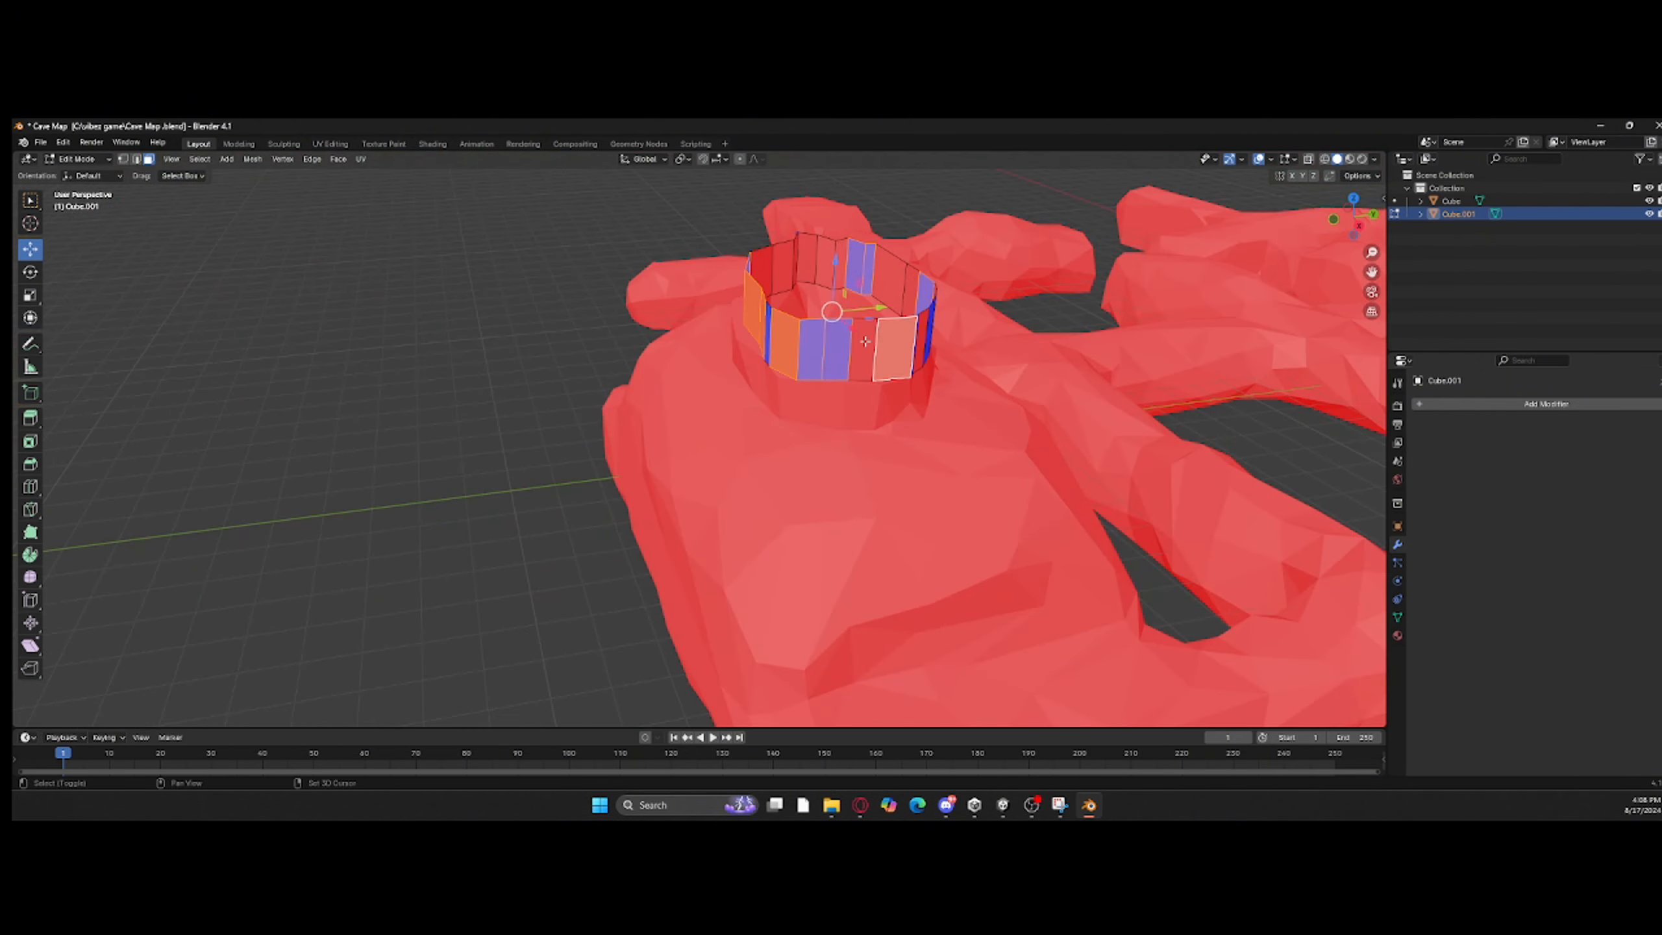
pyautogui.keyDown('ctrl'); pyautogui.click(815, 352); pyautogui.keyUp('ctrl')
pyautogui.hotkey('ctrl', 'z')
pyautogui.moveTo(815, 352); pyautogui.dragTo(222, 436, button='middle')
pyautogui.keyDown('shift'); pyautogui.click(784, 431); pyautogui.keyUp('shift')
pyautogui.click(254, 159)
pyautogui.moveTo(275, 378)
pyautogui.click(409, 382)
pyautogui.click(411, 382)
pyautogui.moveTo(411, 382); pyautogui.dragTo(304, 377, button='middle')
# Step: Try a Solidify modifier on the ring object Cube.001, toggling the cave's visibility, and remove the modifier
pyautogui.scroll(-4, 304, 377)
pyautogui.press('Tab')
pyautogui.click(785, 543)
pyautogui.click(1649, 202)
pyautogui.scroll(3, 1020, 292)
pyautogui.click(1458, 213)
pyautogui.click(1546, 403)
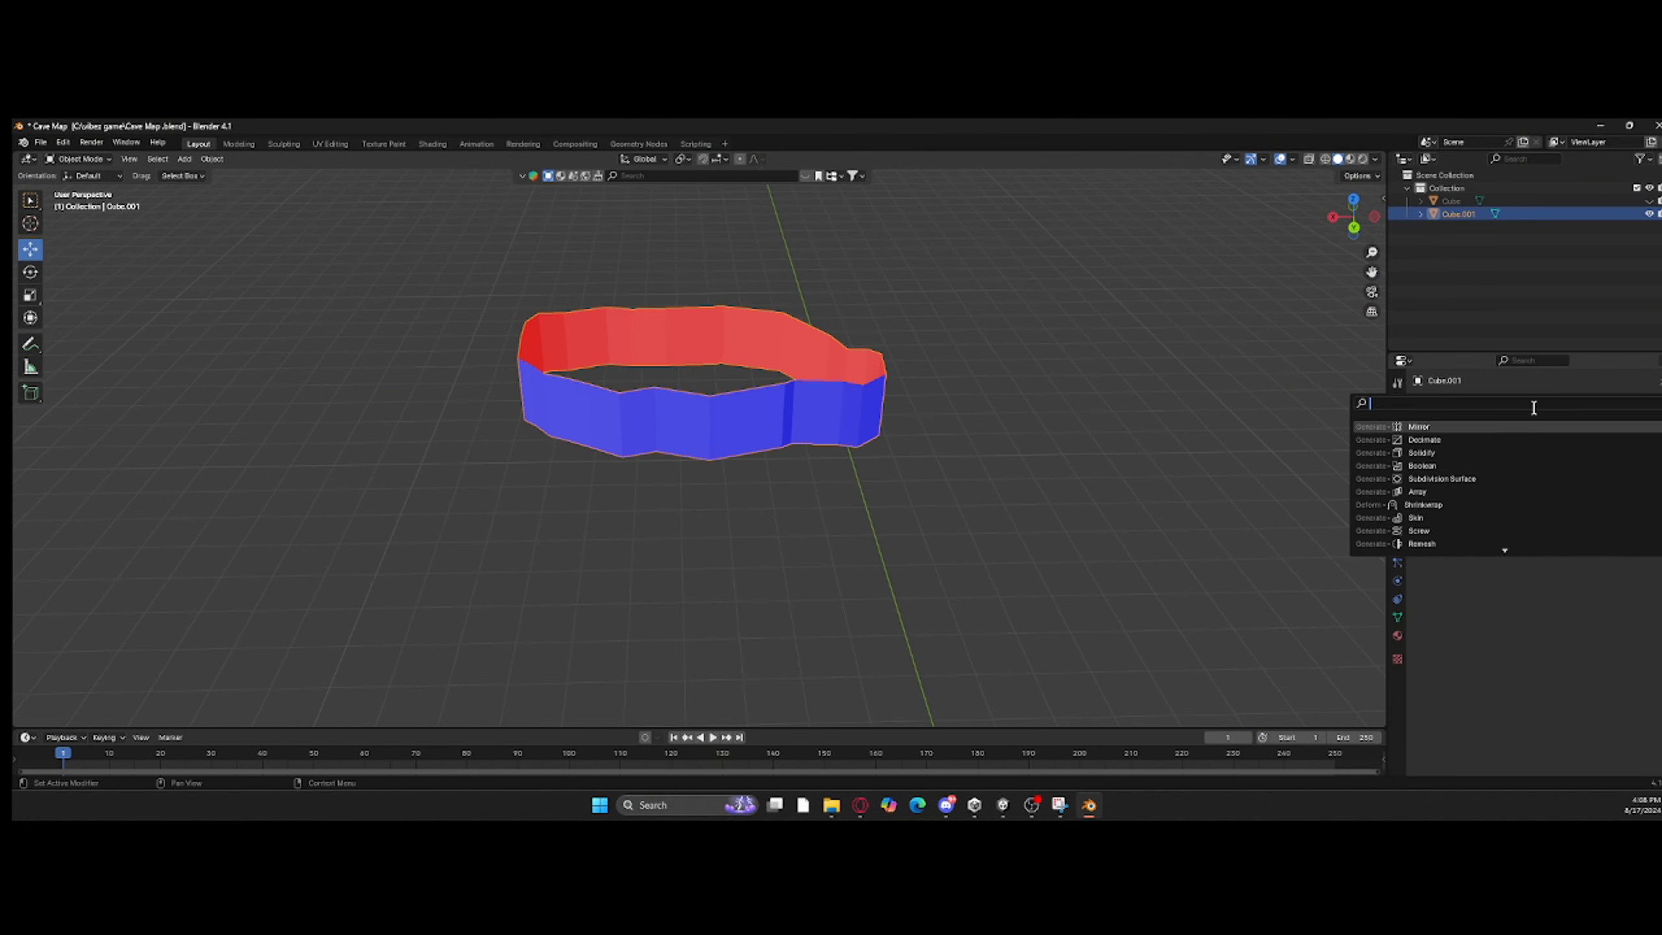
pyautogui.click(1384, 456)
pyautogui.click(1649, 201)
pyautogui.moveTo(840, 380); pyautogui.dragTo(877, 394, button='middle')
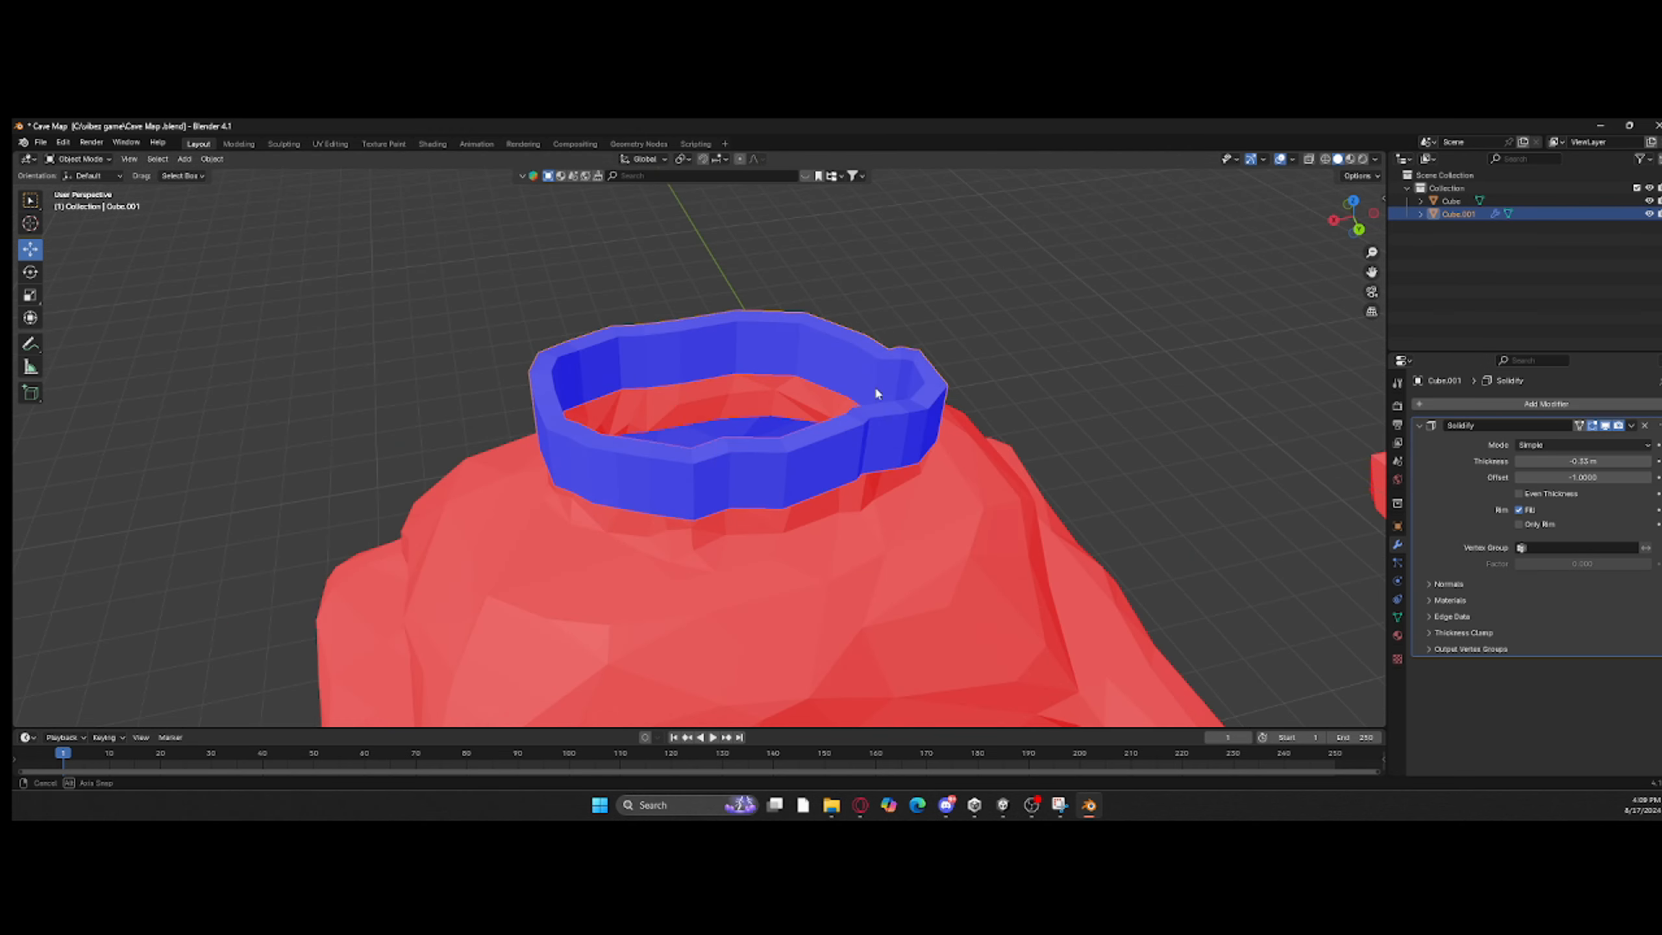
pyautogui.click(1644, 425)
# Step: Try extruding and scaling the ring's upper edge loop, and undo it
pyautogui.press('Tab')
pyautogui.scroll(1, 743, 435)
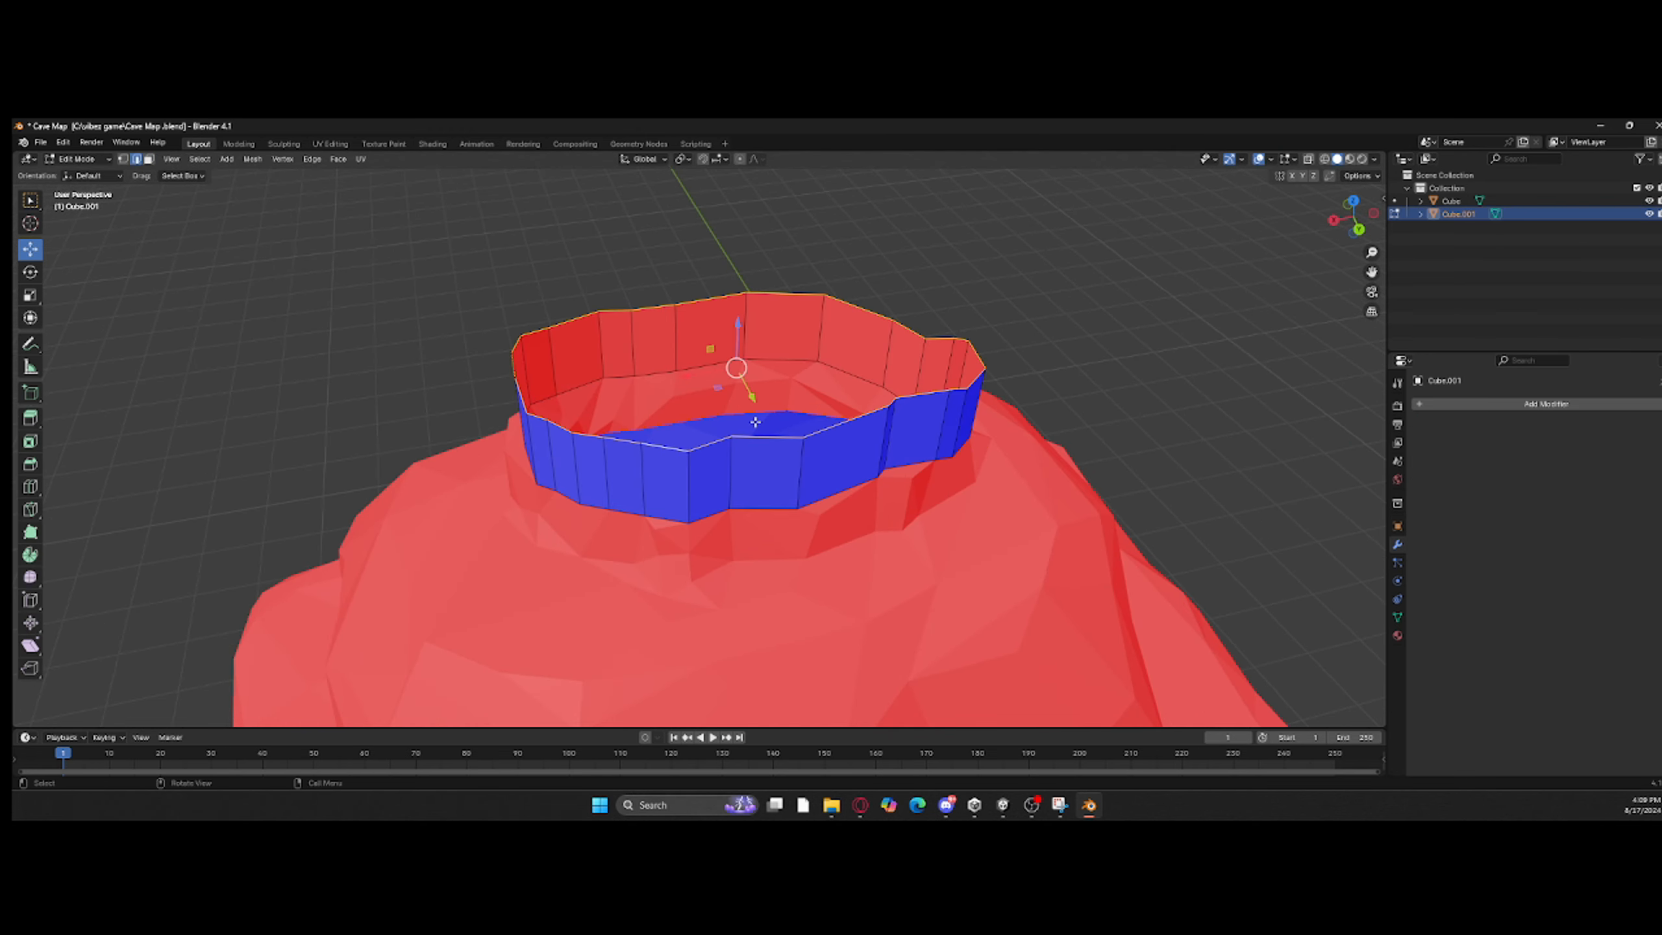
pyautogui.press('e')
pyautogui.rightClick(755, 422)
pyautogui.click(29, 295)
pyautogui.moveTo(772, 403); pyautogui.dragTo(793, 420)
pyautogui.moveTo(793, 420); pyautogui.dragTo(831, 338, button='middle')
pyautogui.hotkey('ctrl', 'z')
pyautogui.hotkey('ctrl', 'z')
# Step: Try moving single vertices on the ring's upper and lower edges vertically in back view, and undo both moves
pyautogui.click(888, 255)
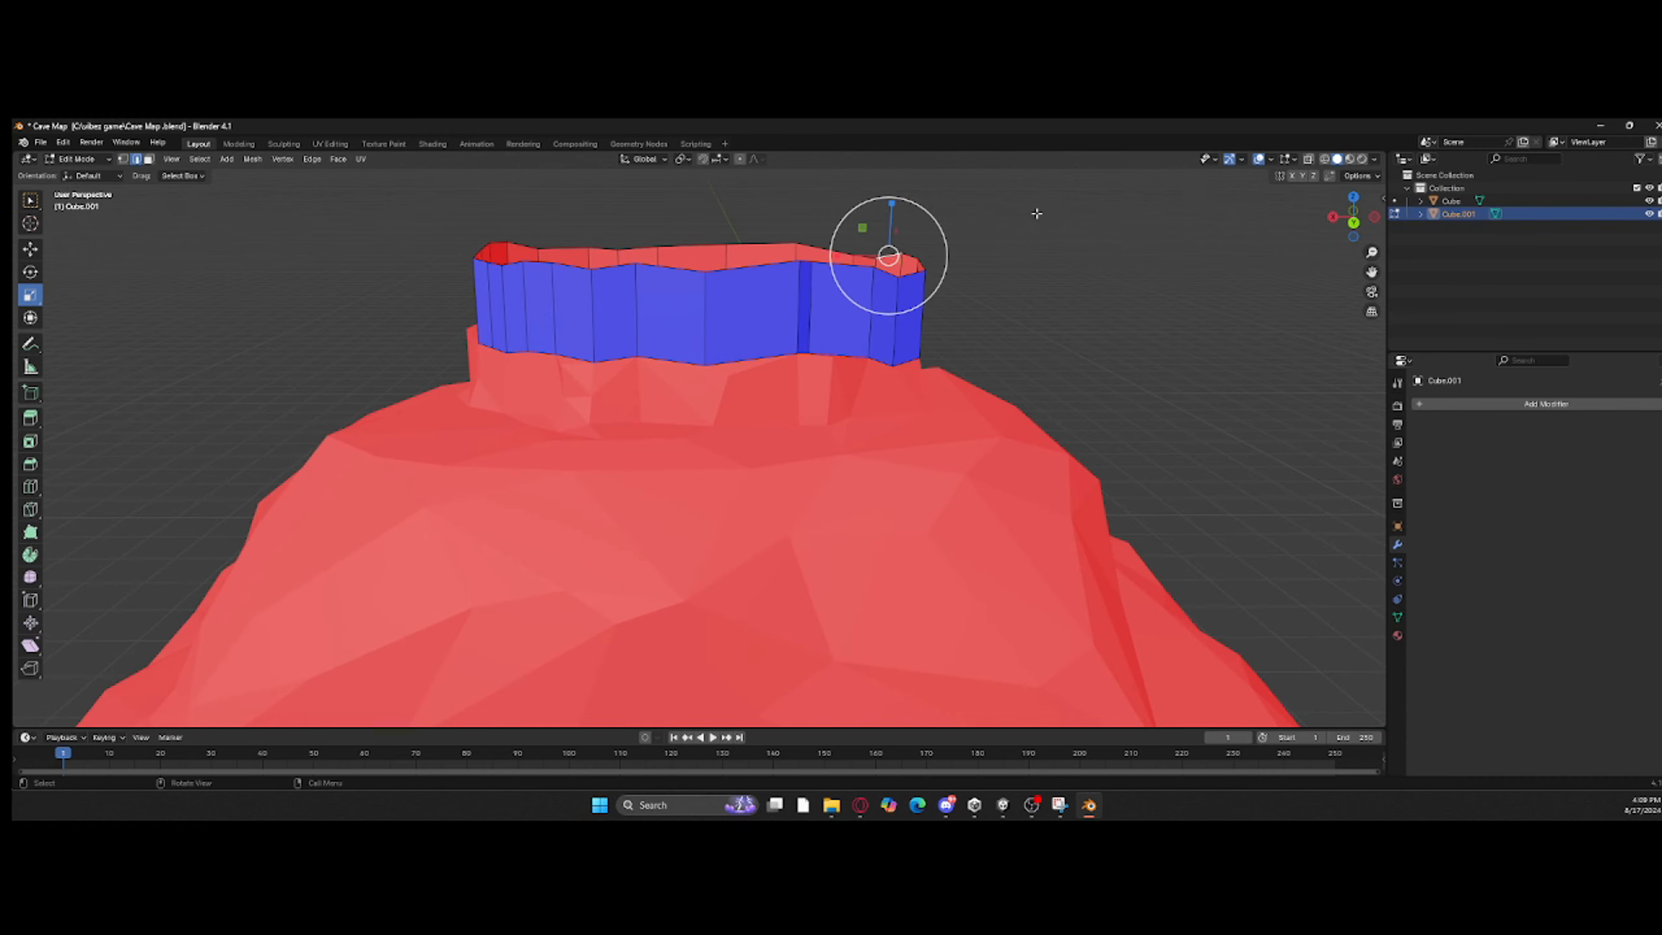
pyautogui.click(1354, 223)
pyautogui.click(30, 248)
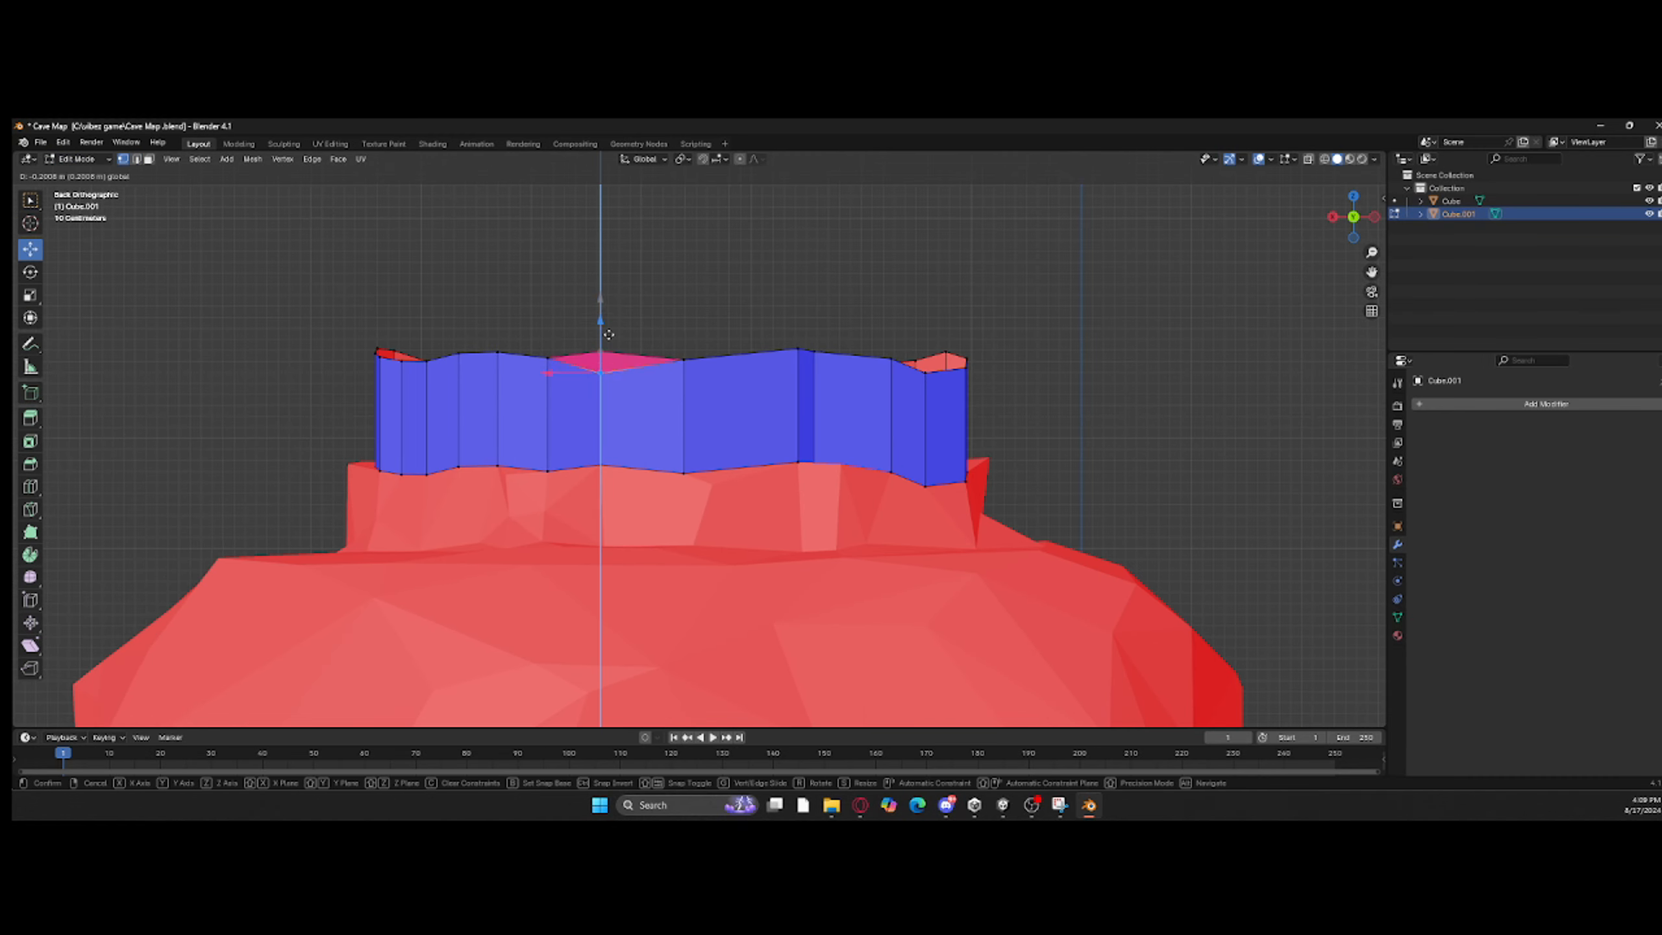
pyautogui.moveTo(608, 335); pyautogui.dragTo(609, 336)
pyautogui.moveTo(609, 336)
pyautogui.mouseDown(button='middle')
pyautogui.moveTo(697, 401)
pyautogui.moveTo(599, 361)
pyautogui.mouseUp(button='middle')
pyautogui.hotkey('ctrl', 'z')
pyautogui.click(810, 524)
pyautogui.moveTo(801, 464); pyautogui.dragTo(796, 534)
pyautogui.hotkey('ctrl', 'z')
pyautogui.press('Tab')
pyautogui.scroll(-5, 662, 436)
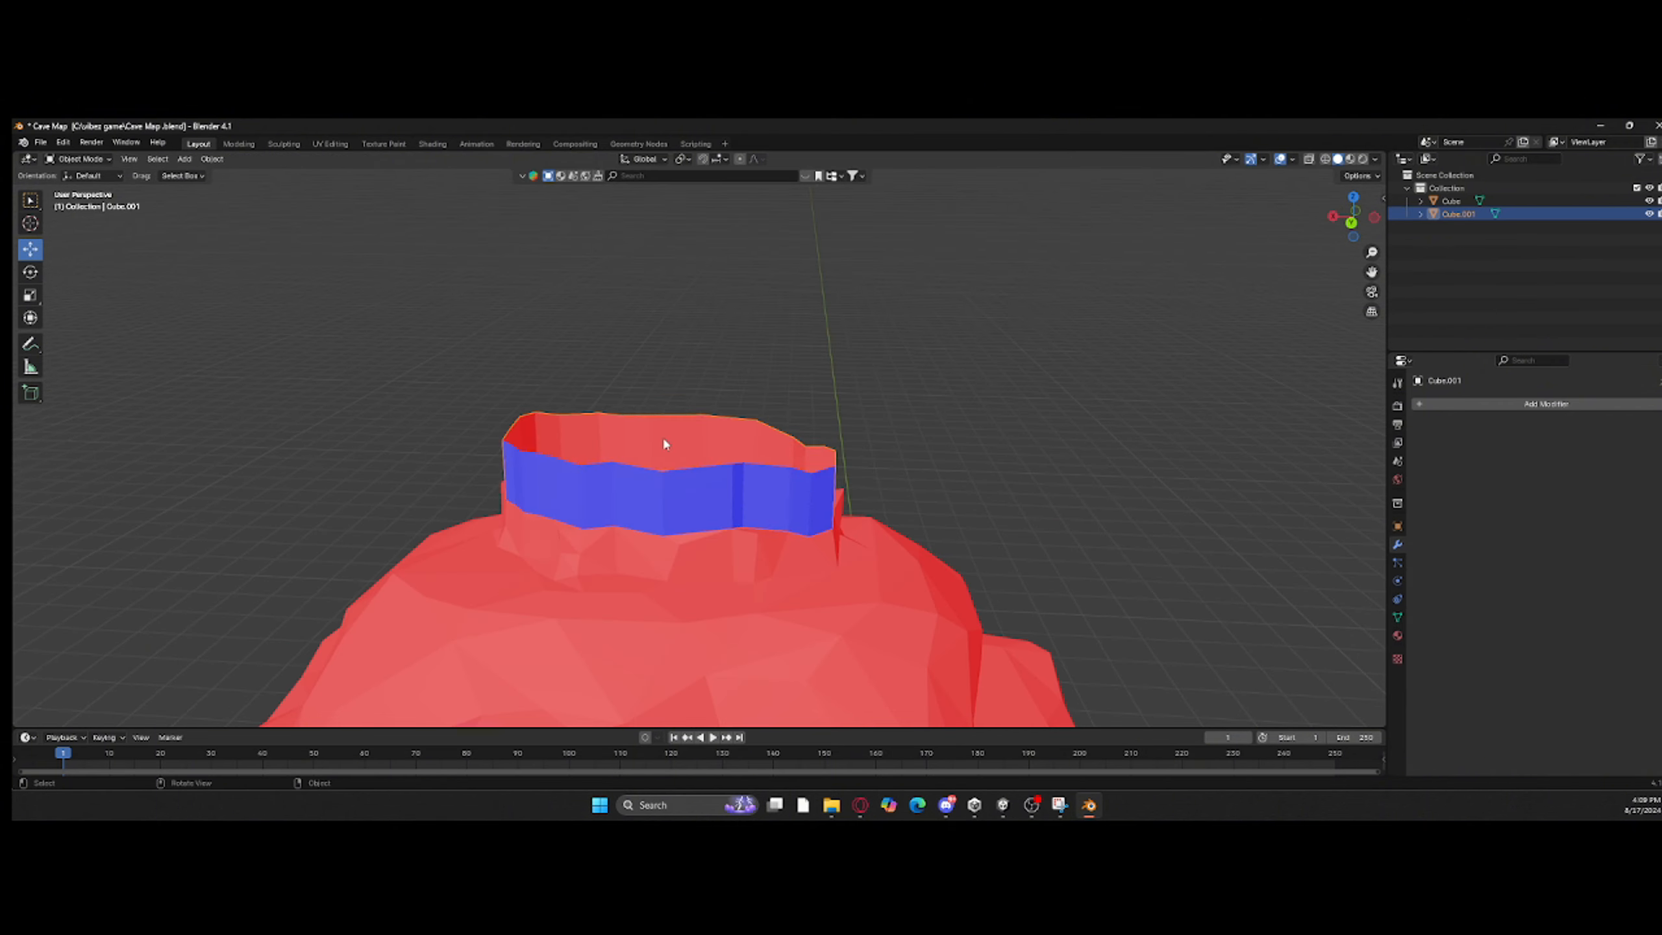
# Step: Try moving part of the ring Cube.001 downward in Edit Mode, and undo the move
pyautogui.scroll(2, 658, 437)
pyautogui.press('Tab')
pyautogui.click(556, 476)
pyautogui.moveTo(524, 486); pyautogui.dragTo(504, 568)
pyautogui.hotkey('ctrl', 'z')
pyautogui.hotkey('ctrl', 'z')
pyautogui.hotkey('ctrl', 'z')
pyautogui.hotkey('ctrl', 'z')
pyautogui.hotkey('ctrl', 'z')
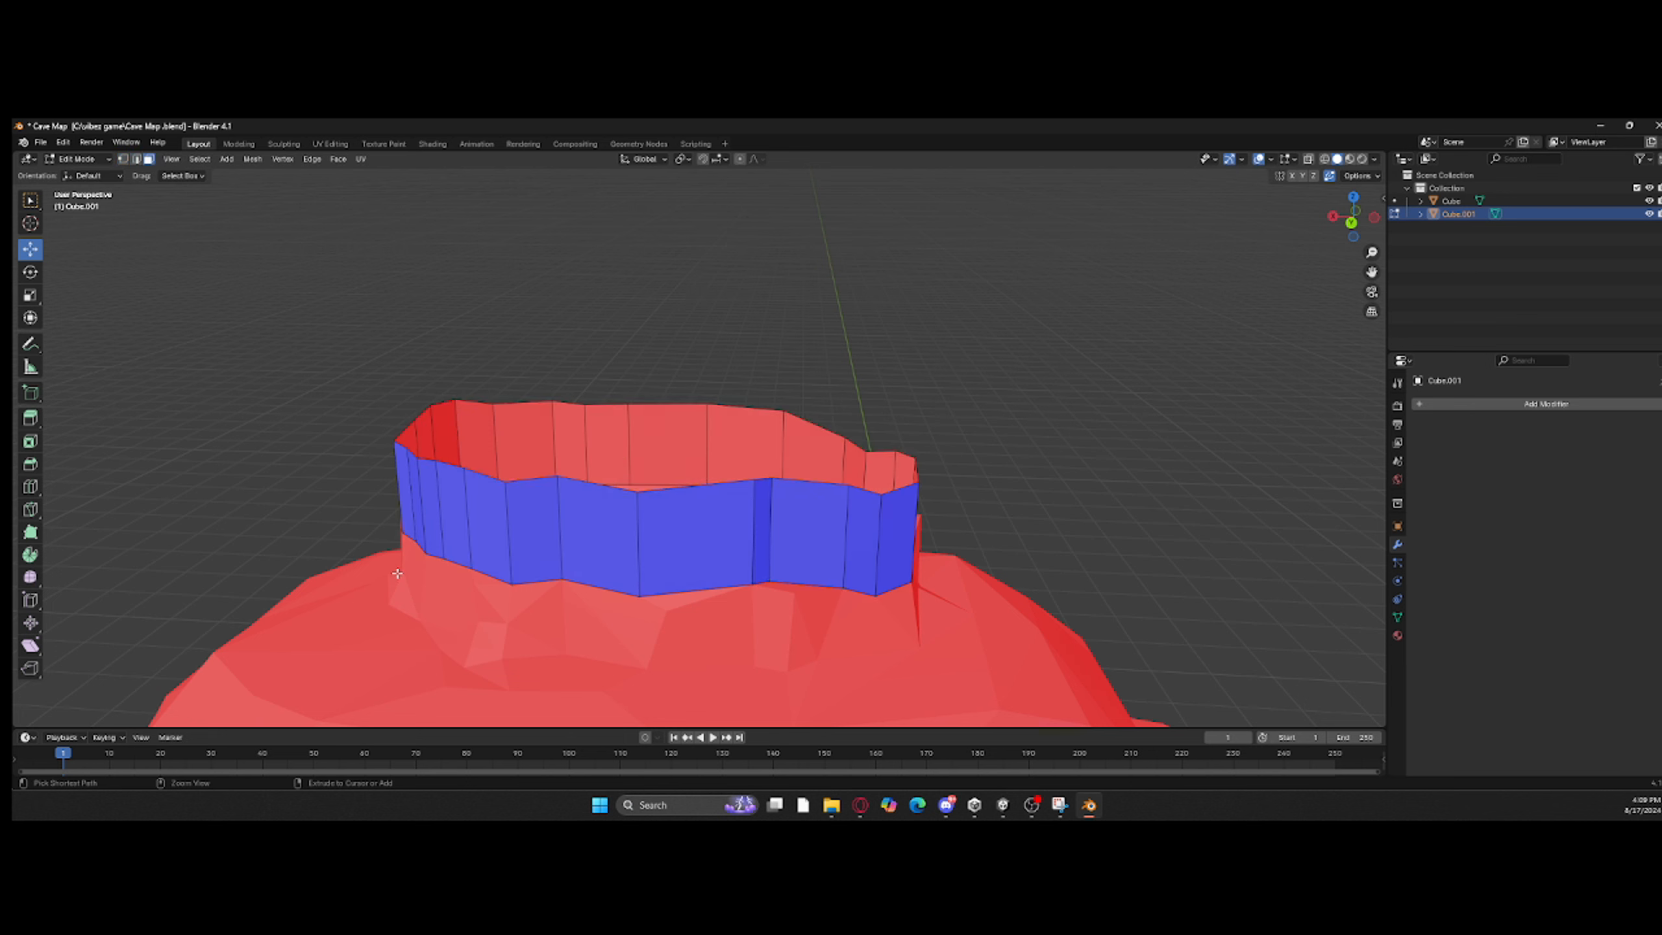
pyautogui.hotkey('ctrl', 'z')
pyautogui.hotkey('ctrl', 'z')
pyautogui.hotkey('ctrl', 'z')
pyautogui.hotkey('ctrl', 'z')
pyautogui.hotkey('ctrl', 'z')
pyautogui.hotkey('ctrl', 'shift', 'z')
pyautogui.hotkey('ctrl', 'shift', 'z')
pyautogui.hotkey('ctrl', 'shift', 'z')
pyautogui.hotkey('ctrl', 'shift', 'z')
pyautogui.hotkey('ctrl', 'shift', 'z')
# Step: In vertex select mode and back view, raise the low vertices in the middle of the ring's upper rim to level it
pyautogui.moveTo(406, 422); pyautogui.dragTo(404, 310, button='middle')
pyautogui.click(123, 160)
pyautogui.moveTo(654, 308); pyautogui.dragTo(694, 380, button='middle')
pyautogui.click(1352, 224)
pyautogui.scroll(3, 724, 406)
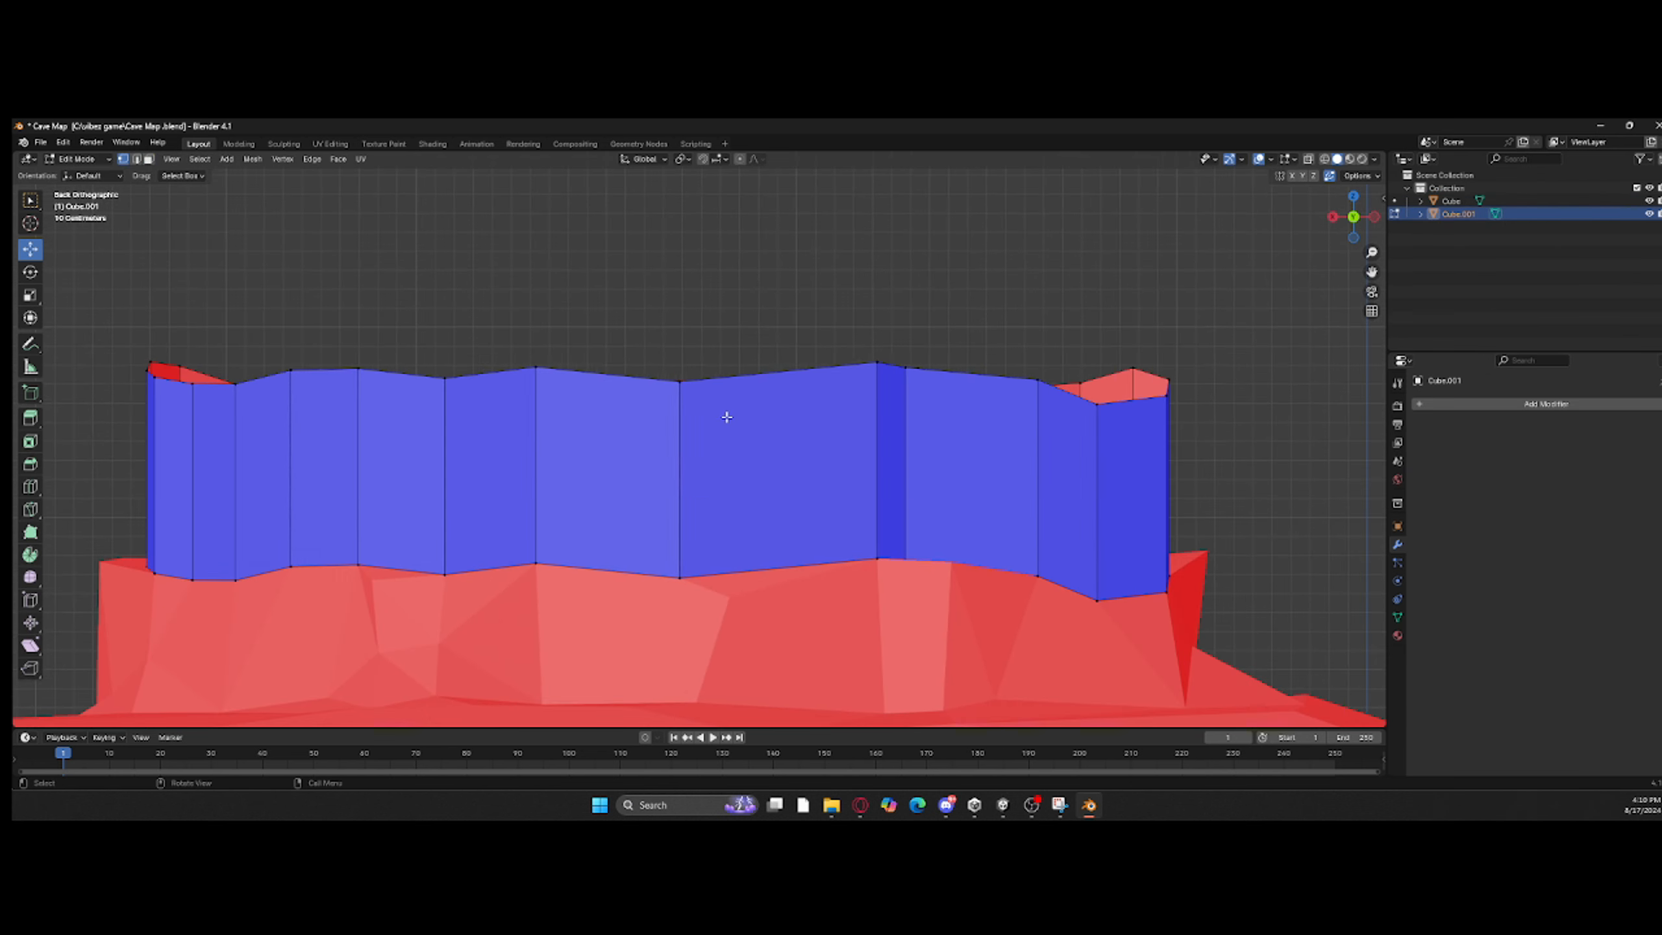
pyautogui.click(680, 381)
pyautogui.moveTo(683, 331); pyautogui.dragTo(683, 314)
pyautogui.keyDown('shift'); pyautogui.moveTo(883, 353); pyautogui.dragTo(728, 353, button='middle'); pyautogui.keyUp('shift')
pyautogui.click(750, 366)
pyautogui.moveTo(750, 323)
pyautogui.mouseDown()
pyautogui.moveTo(728, 325)
pyautogui.moveTo(751, 323)
pyautogui.mouseUp()
pyautogui.click(750, 363)
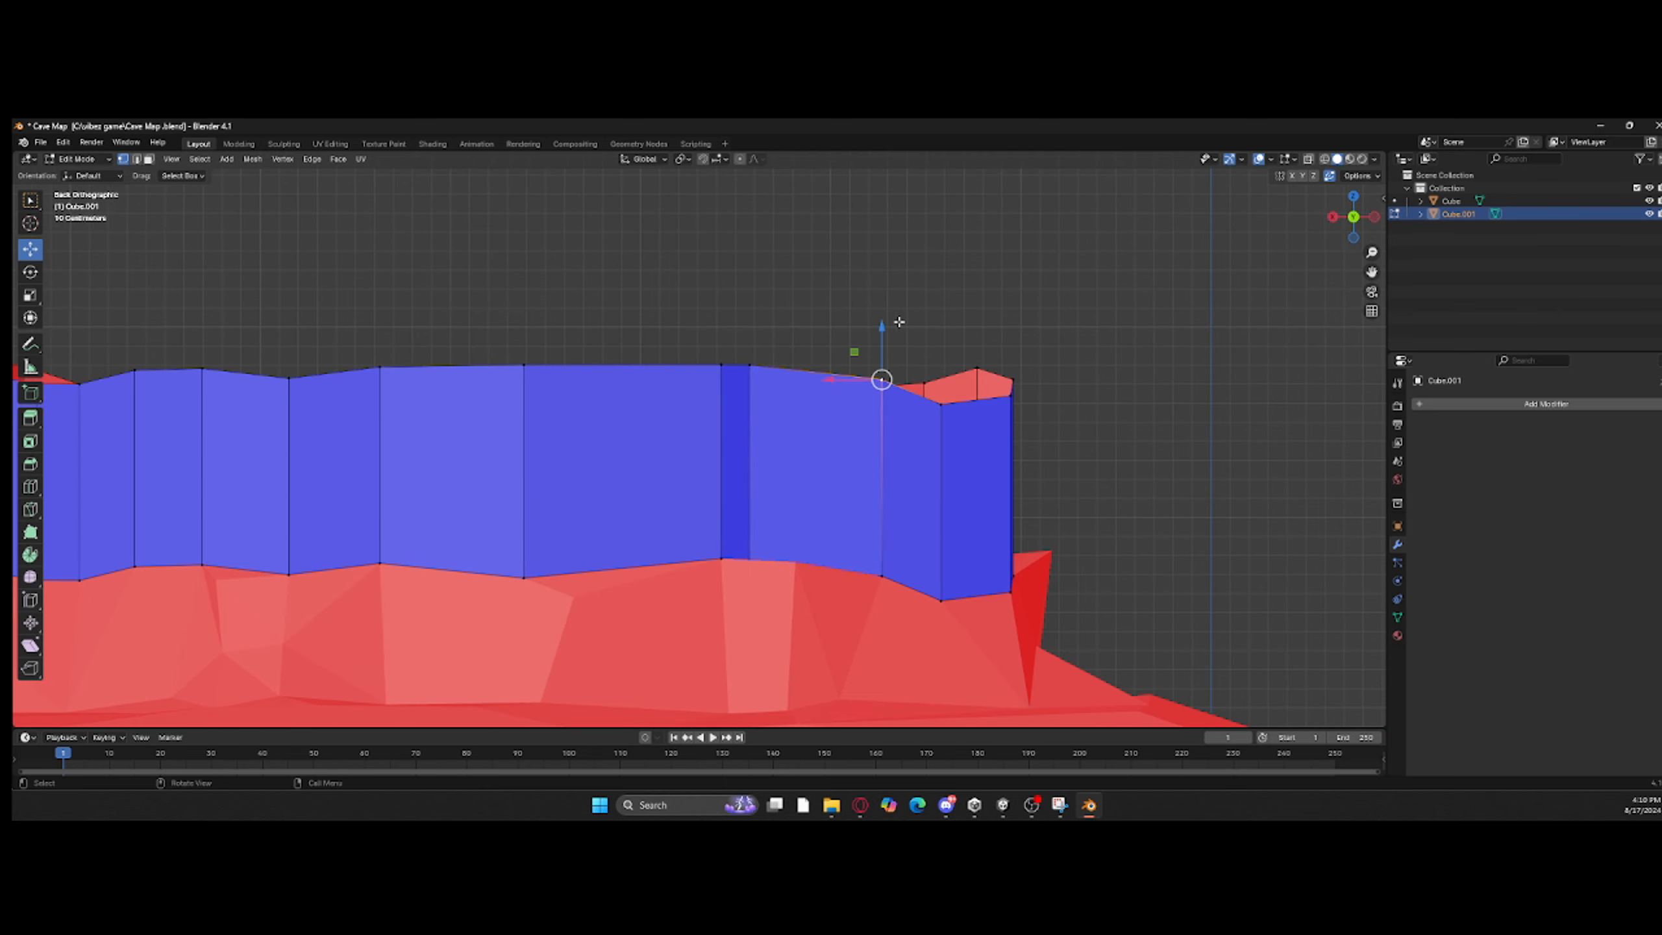
# Step: Raise the remaining low rim vertices toward the ring's end in back view to the same height
pyautogui.moveTo(887, 320)
pyautogui.mouseDown()
pyautogui.moveTo(941, 320)
pyautogui.moveTo(883, 320)
pyautogui.mouseUp()
pyautogui.click(940, 403)
pyautogui.click(883, 366)
pyautogui.click(1010, 395)
pyautogui.moveTo(1009, 360); pyautogui.dragTo(1009, 327)
# Step: In left view, raise the low vertices along the ring's upper rim until that side is level
pyautogui.keyDown('alt'); pyautogui.moveTo(1010, 329); pyautogui.dragTo(997, 329, button='middle'); pyautogui.keyUp('alt')
pyautogui.scroll(2, 680, 357)
pyautogui.click(781, 353)
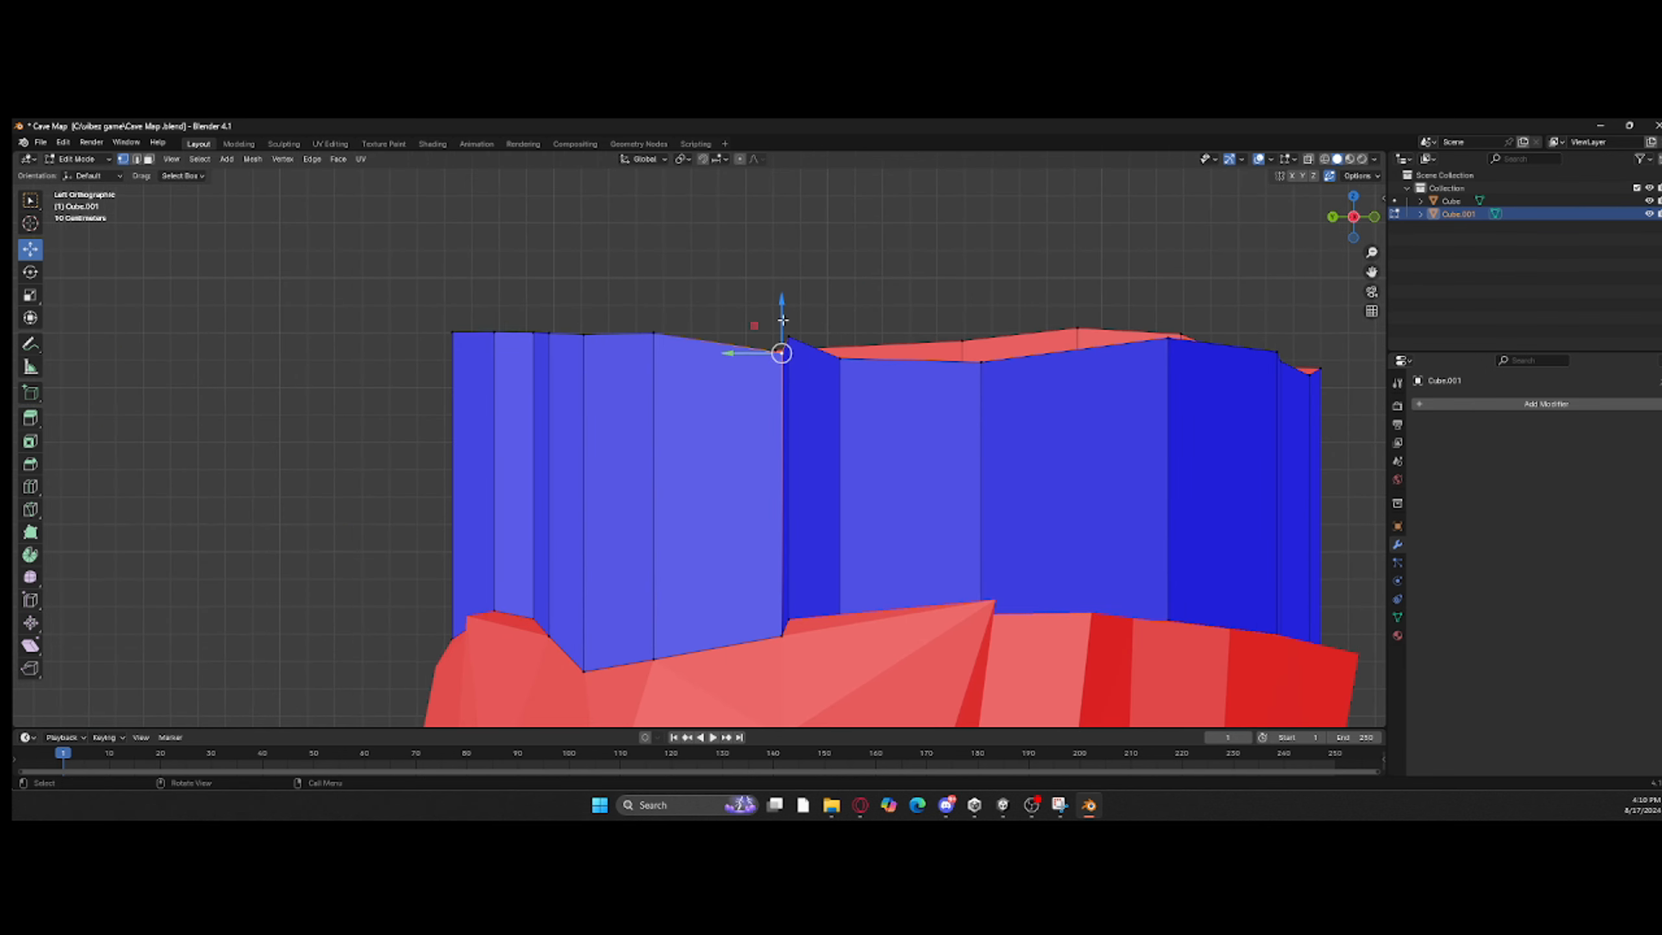
pyautogui.moveTo(782, 287); pyautogui.dragTo(842, 316)
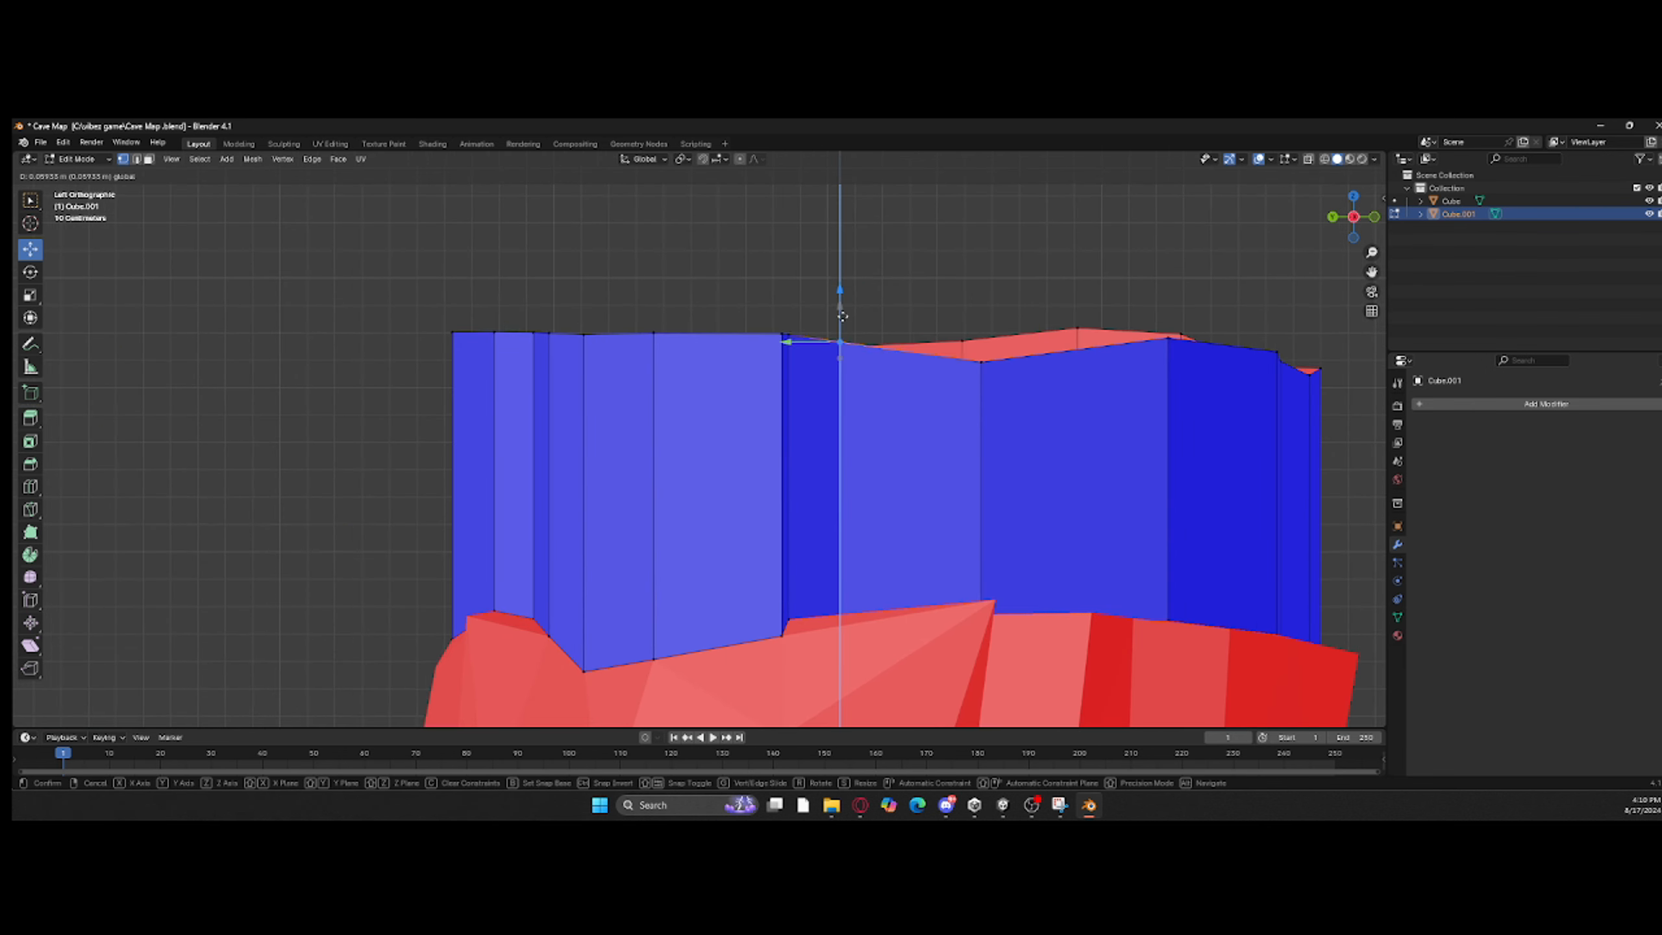
pyautogui.click(978, 345)
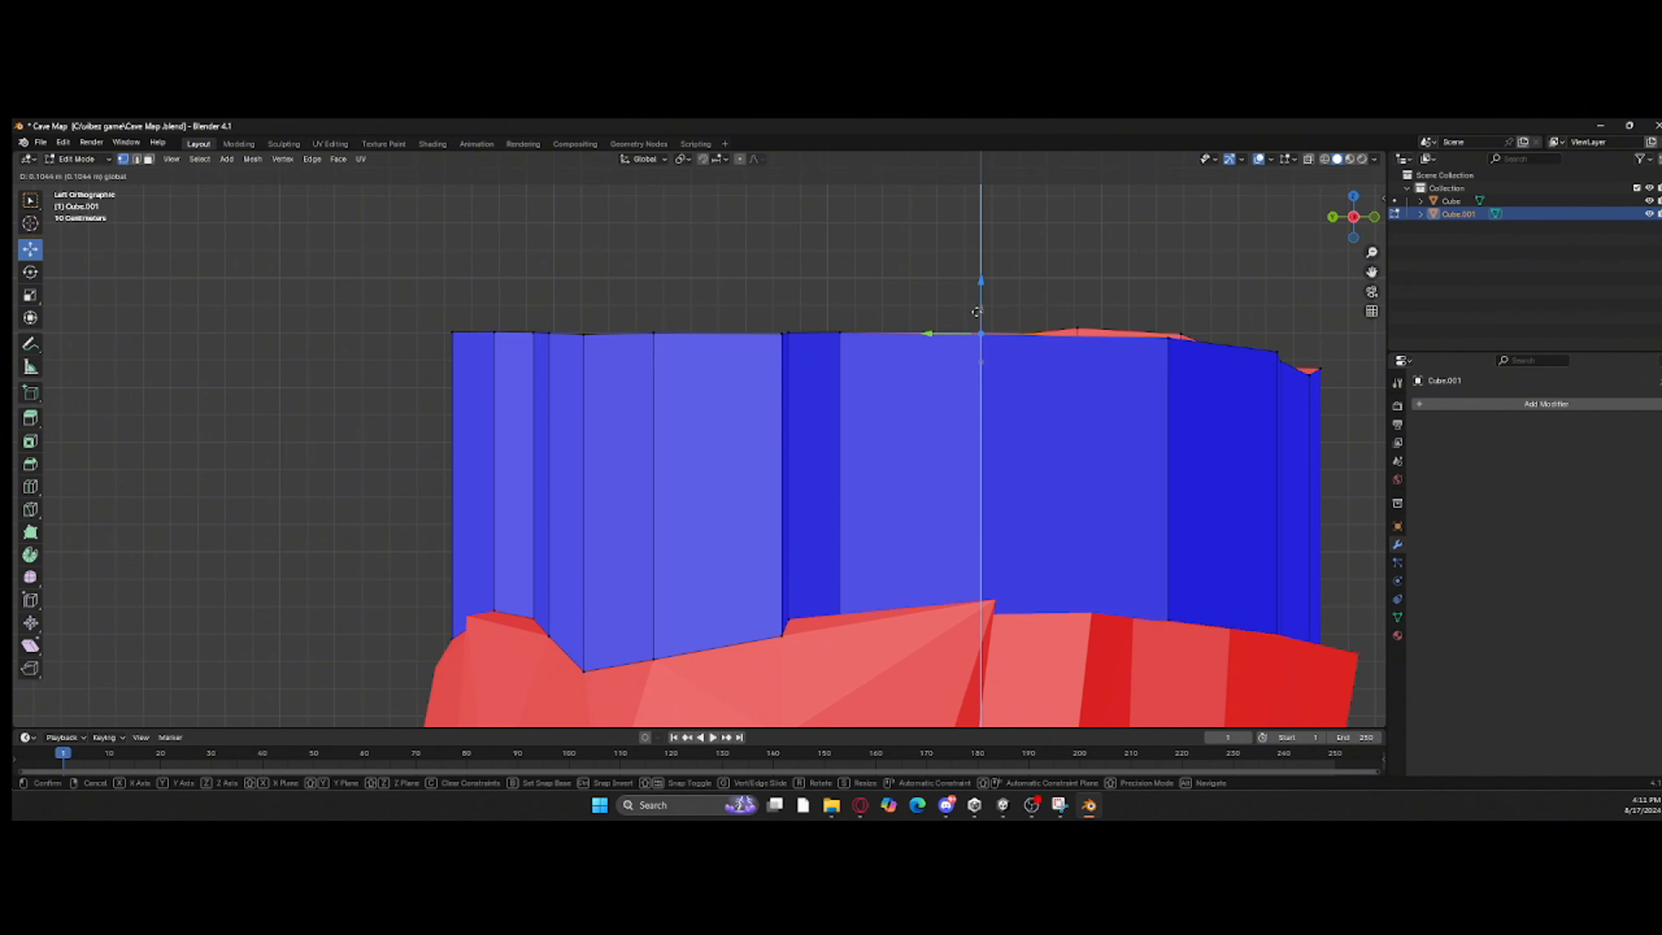
pyautogui.moveTo(976, 311); pyautogui.dragTo(978, 312)
pyautogui.click(1167, 318)
pyautogui.moveTo(1167, 317); pyautogui.dragTo(1170, 313)
pyautogui.click(1271, 348)
pyautogui.moveTo(1273, 326); pyautogui.dragTo(1272, 307)
# Step: In front view, raise the dipping vertices along the ring's upper rim to the common rim height
pyautogui.click(1374, 217)
pyautogui.keyDown('shift'); pyautogui.moveTo(1059, 355); pyautogui.dragTo(736, 363, button='middle'); pyautogui.keyUp('shift')
pyautogui.click(818, 368)
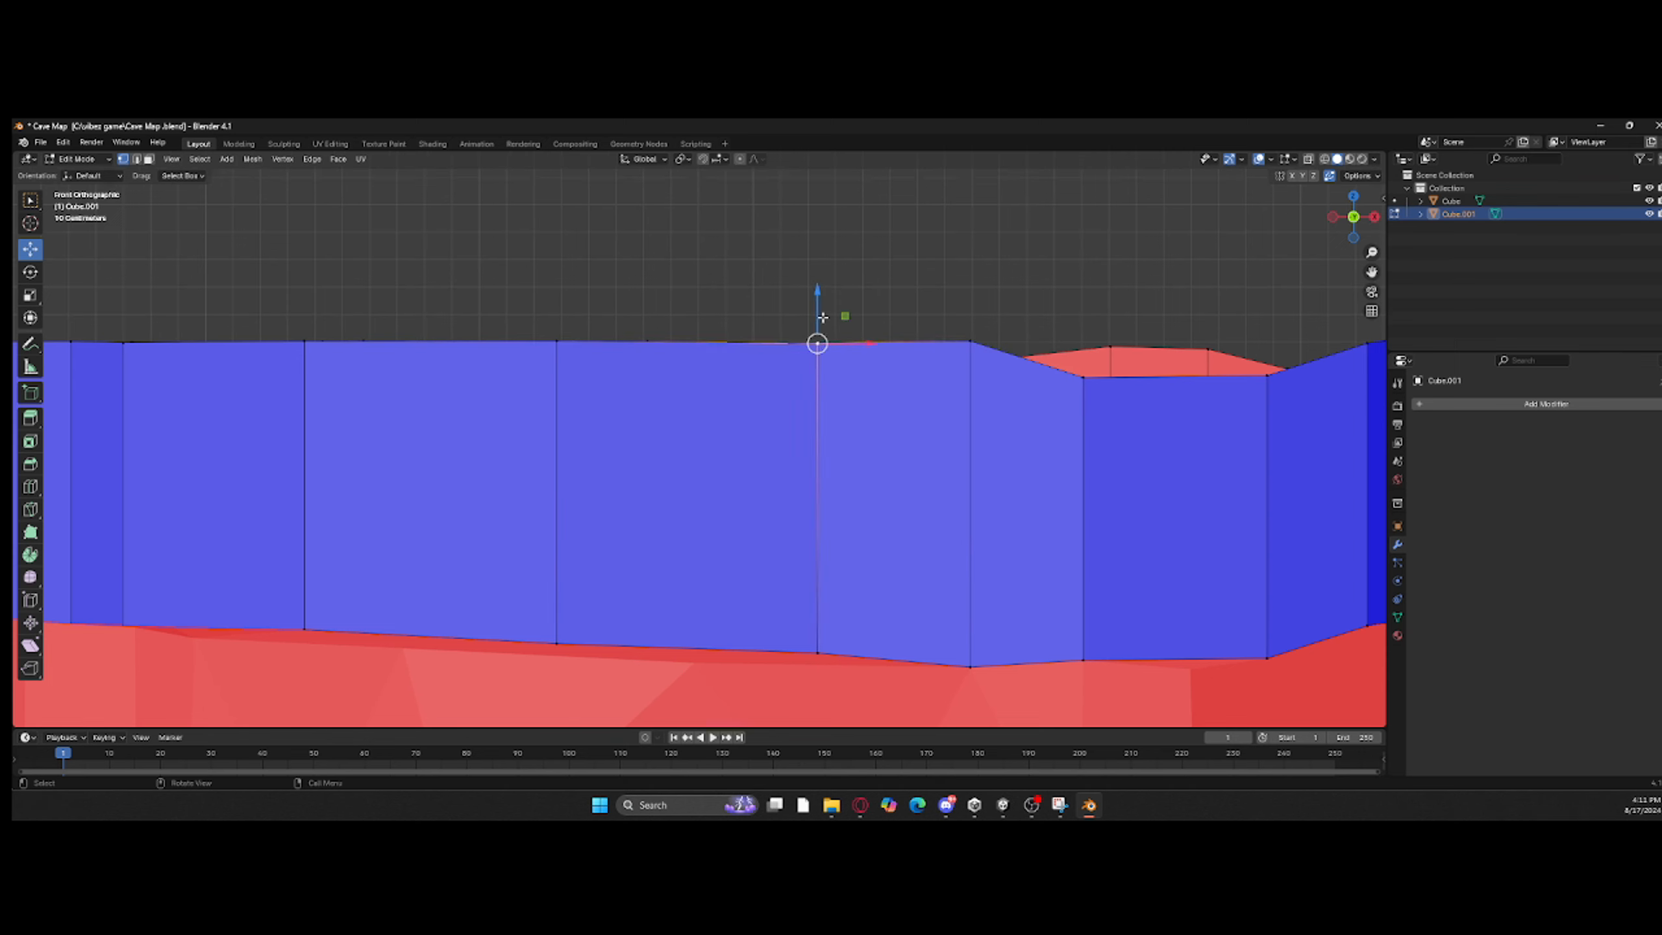
pyautogui.moveTo(818, 317); pyautogui.dragTo(819, 313)
pyautogui.keyDown('shift'); pyautogui.moveTo(925, 307); pyautogui.dragTo(632, 310, button='middle'); pyautogui.keyUp('shift')
pyautogui.click(789, 380)
pyautogui.moveTo(787, 344); pyautogui.dragTo(786, 312)
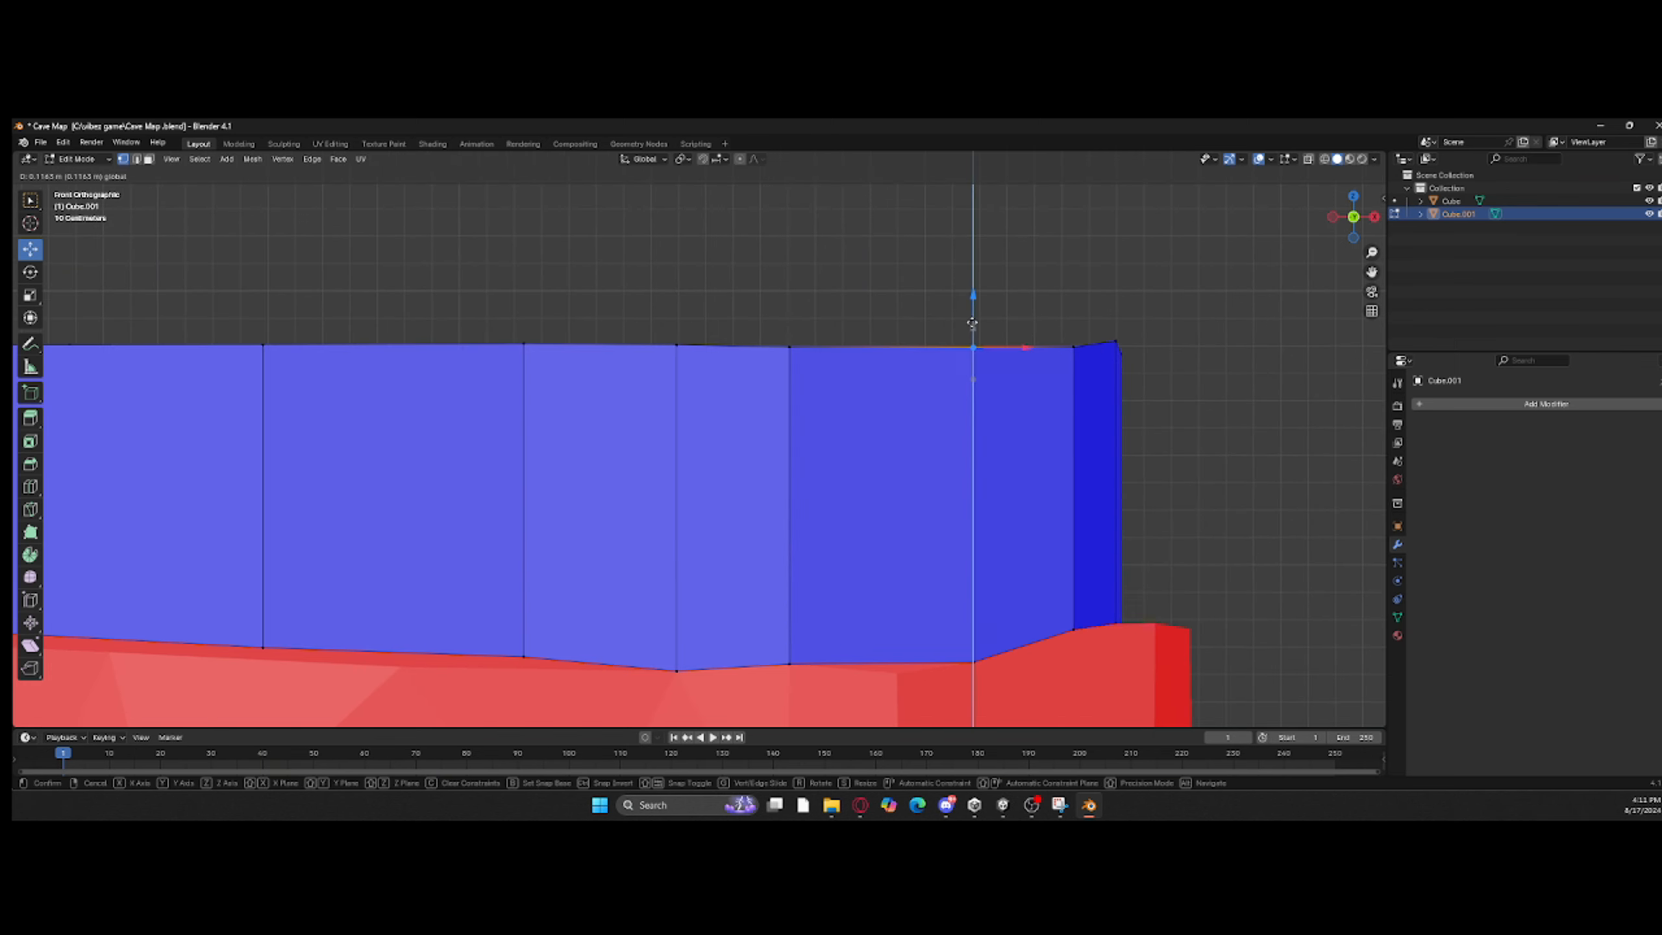
pyautogui.moveTo(972, 324); pyautogui.dragTo(973, 322)
pyautogui.moveTo(1119, 311); pyautogui.dragTo(1120, 313)
# Step: In right view, raise each low vertex of the ring's upper rim to form a straight top line
pyautogui.press('KP_3')
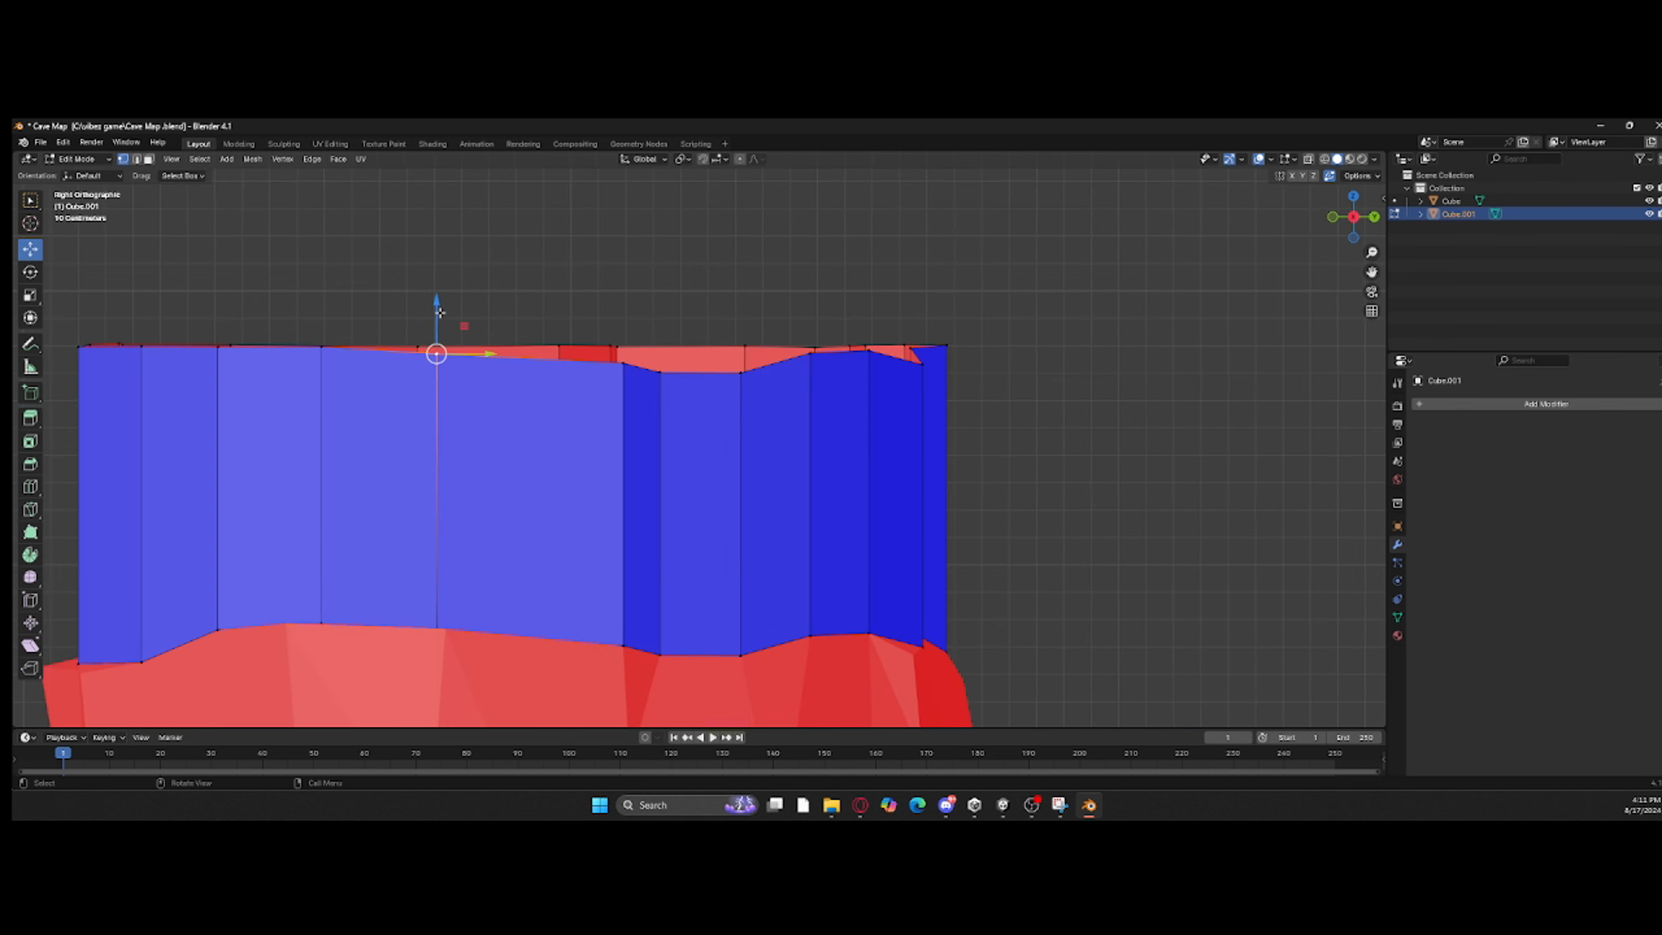
pyautogui.moveTo(624, 314); pyautogui.dragTo(624, 315)
pyautogui.click(437, 352)
pyautogui.moveTo(437, 316); pyautogui.dragTo(437, 312)
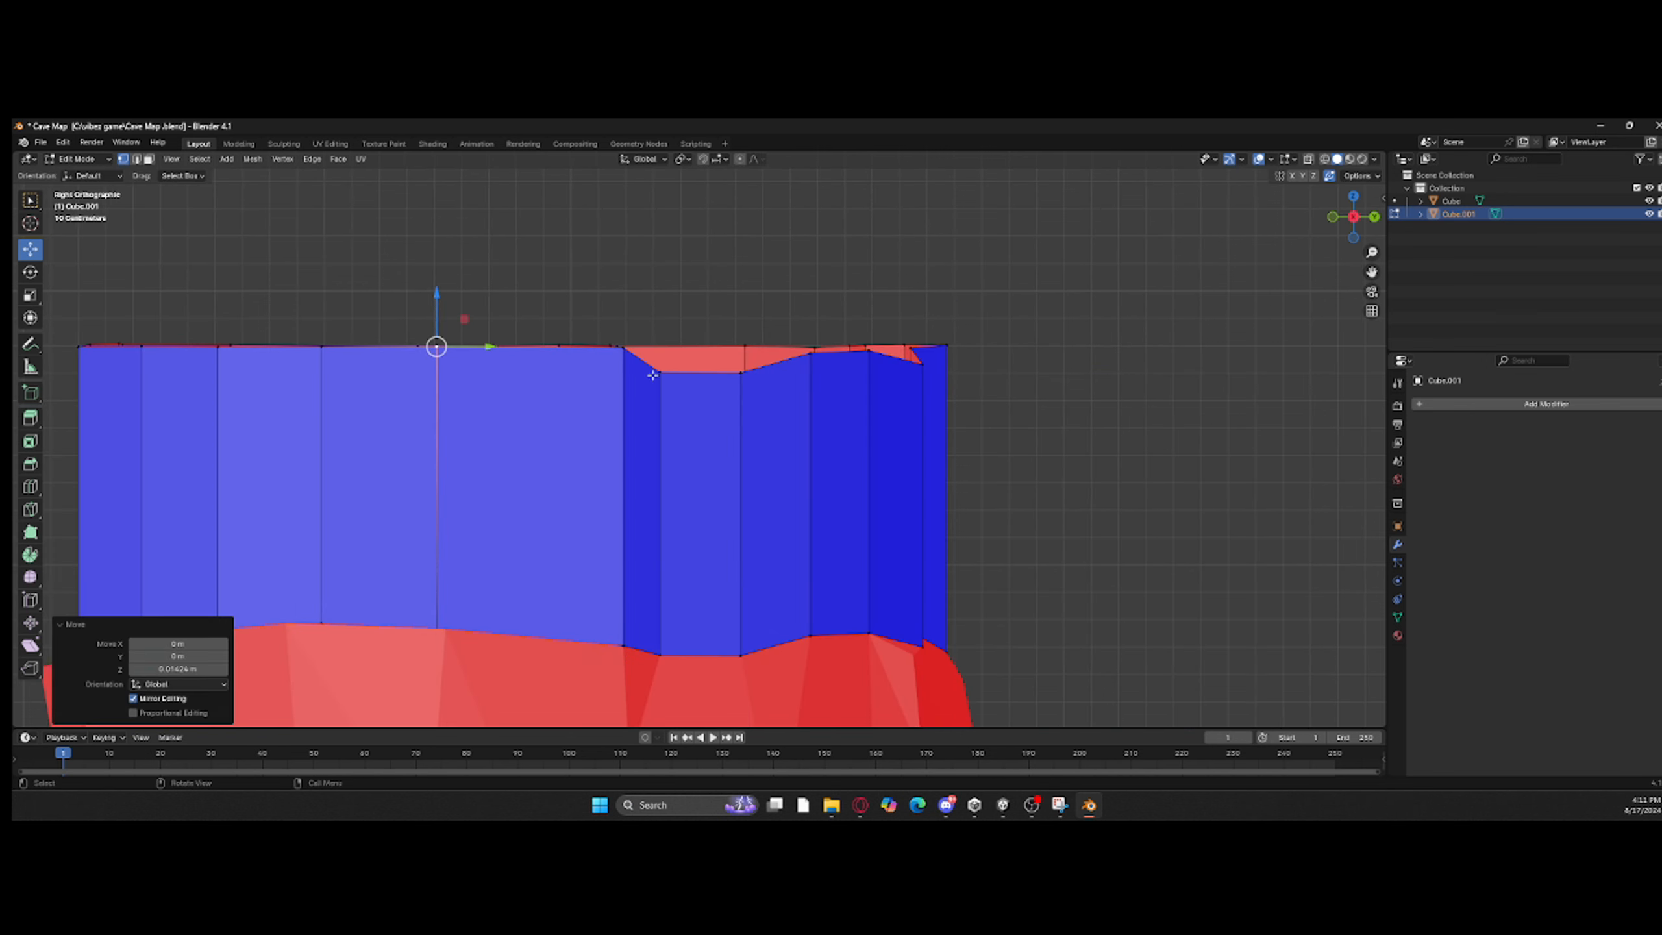
pyautogui.moveTo(651, 314); pyautogui.dragTo(650, 310)
pyautogui.click(741, 372)
pyautogui.moveTo(740, 345); pyautogui.dragTo(811, 324)
pyautogui.click(810, 354)
pyautogui.click(868, 350)
pyautogui.moveTo(868, 335); pyautogui.dragTo(923, 315)
pyautogui.click(923, 364)
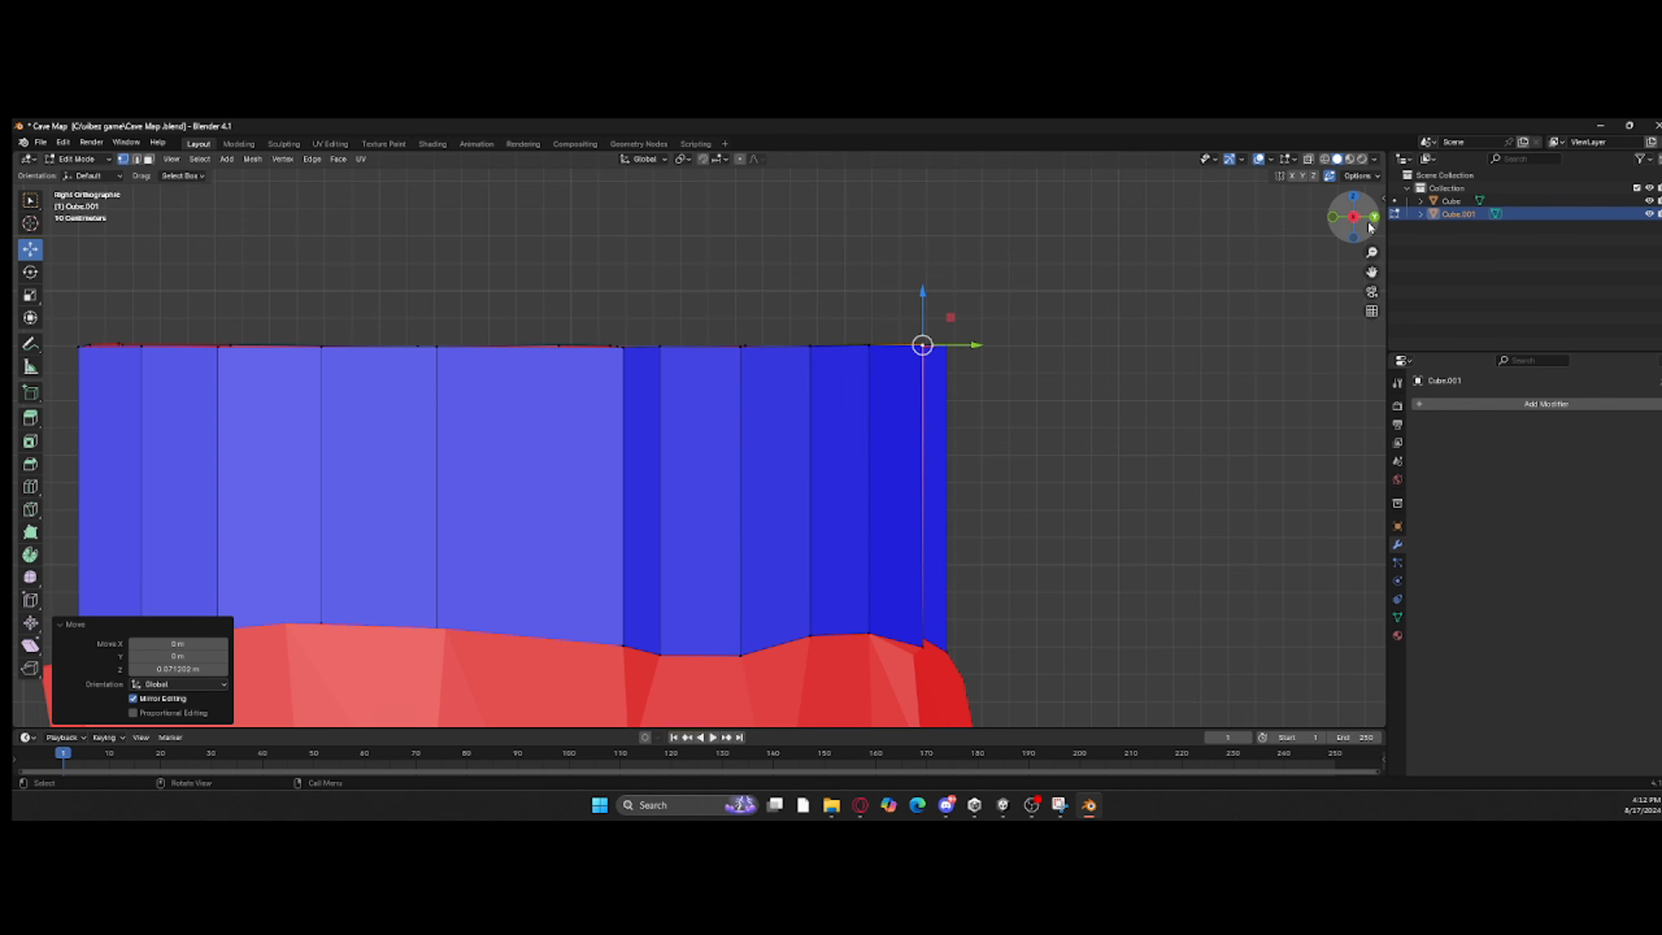
# Step: Align the last uneven rim vertex with the others in back view
pyautogui.click(1374, 217)
pyautogui.click(838, 349)
pyautogui.moveTo(834, 289); pyautogui.dragTo(833, 288)
# Step: Try extruding the ring's upper edge loop and scaling it outward into a wide brim with extra Y stretch, and undo it
pyautogui.moveTo(833, 288); pyautogui.dragTo(1041, 334, button='middle')
pyautogui.scroll(-1, 699, 448)
pyautogui.click(137, 159)
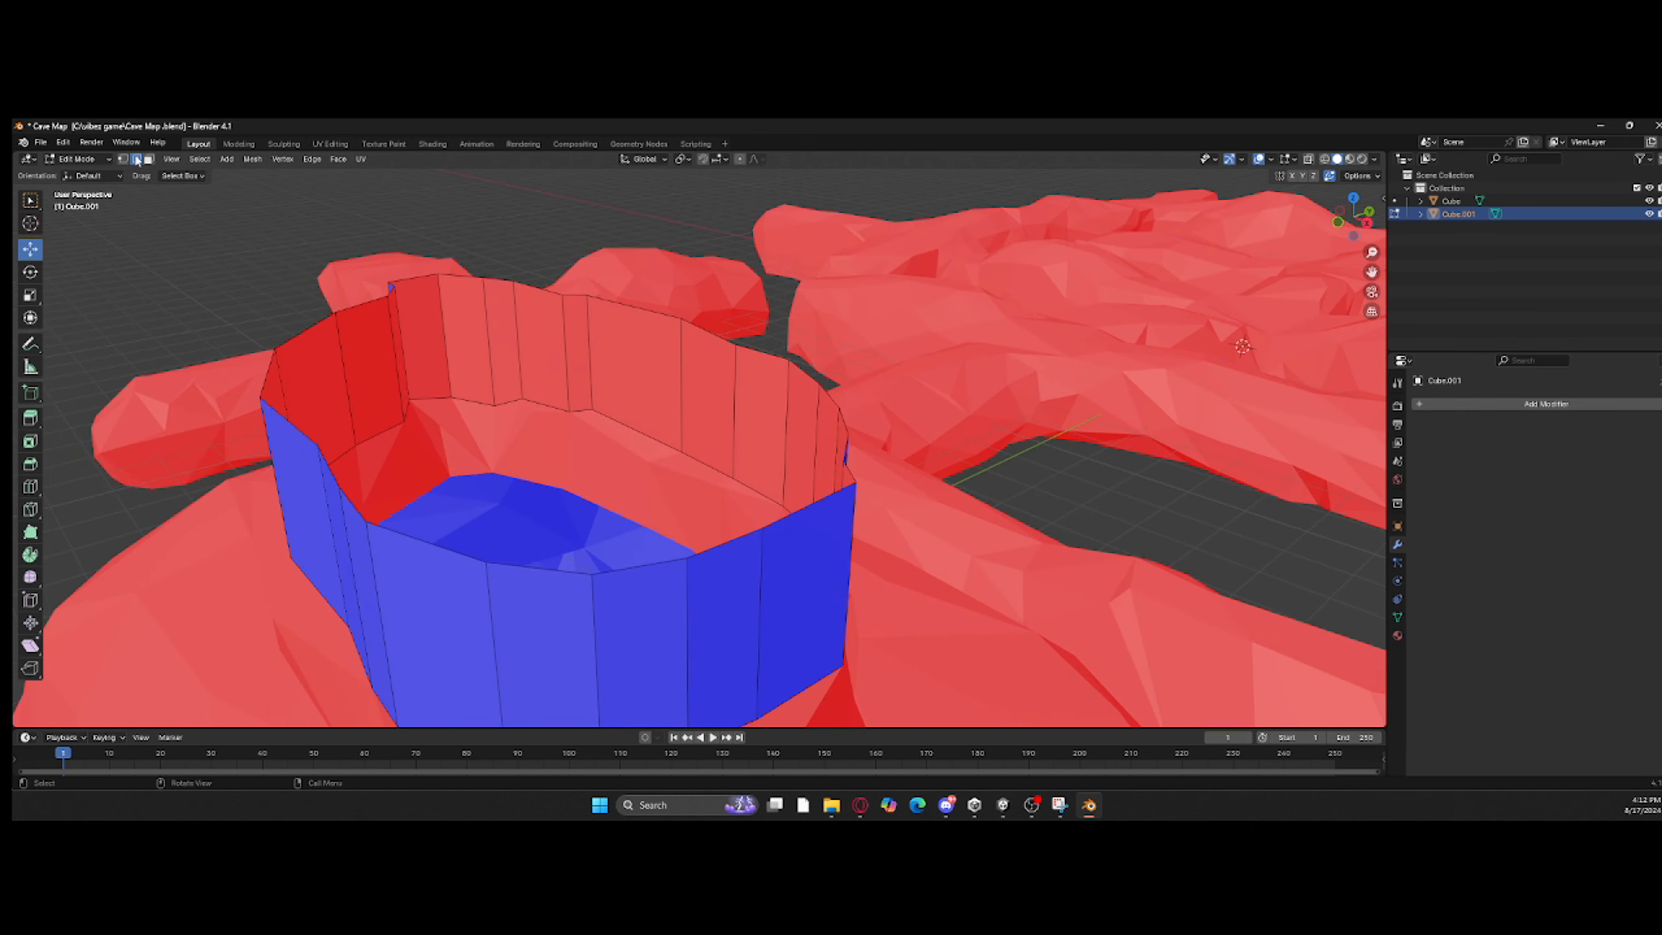
pyautogui.moveTo(527, 422); pyautogui.dragTo(630, 373, button='middle')
pyautogui.press('e')
pyautogui.click(630, 373)
pyautogui.click(29, 295)
pyautogui.moveTo(654, 451); pyautogui.dragTo(713, 508)
pyautogui.moveTo(632, 452); pyautogui.dragTo(756, 549, button='middle')
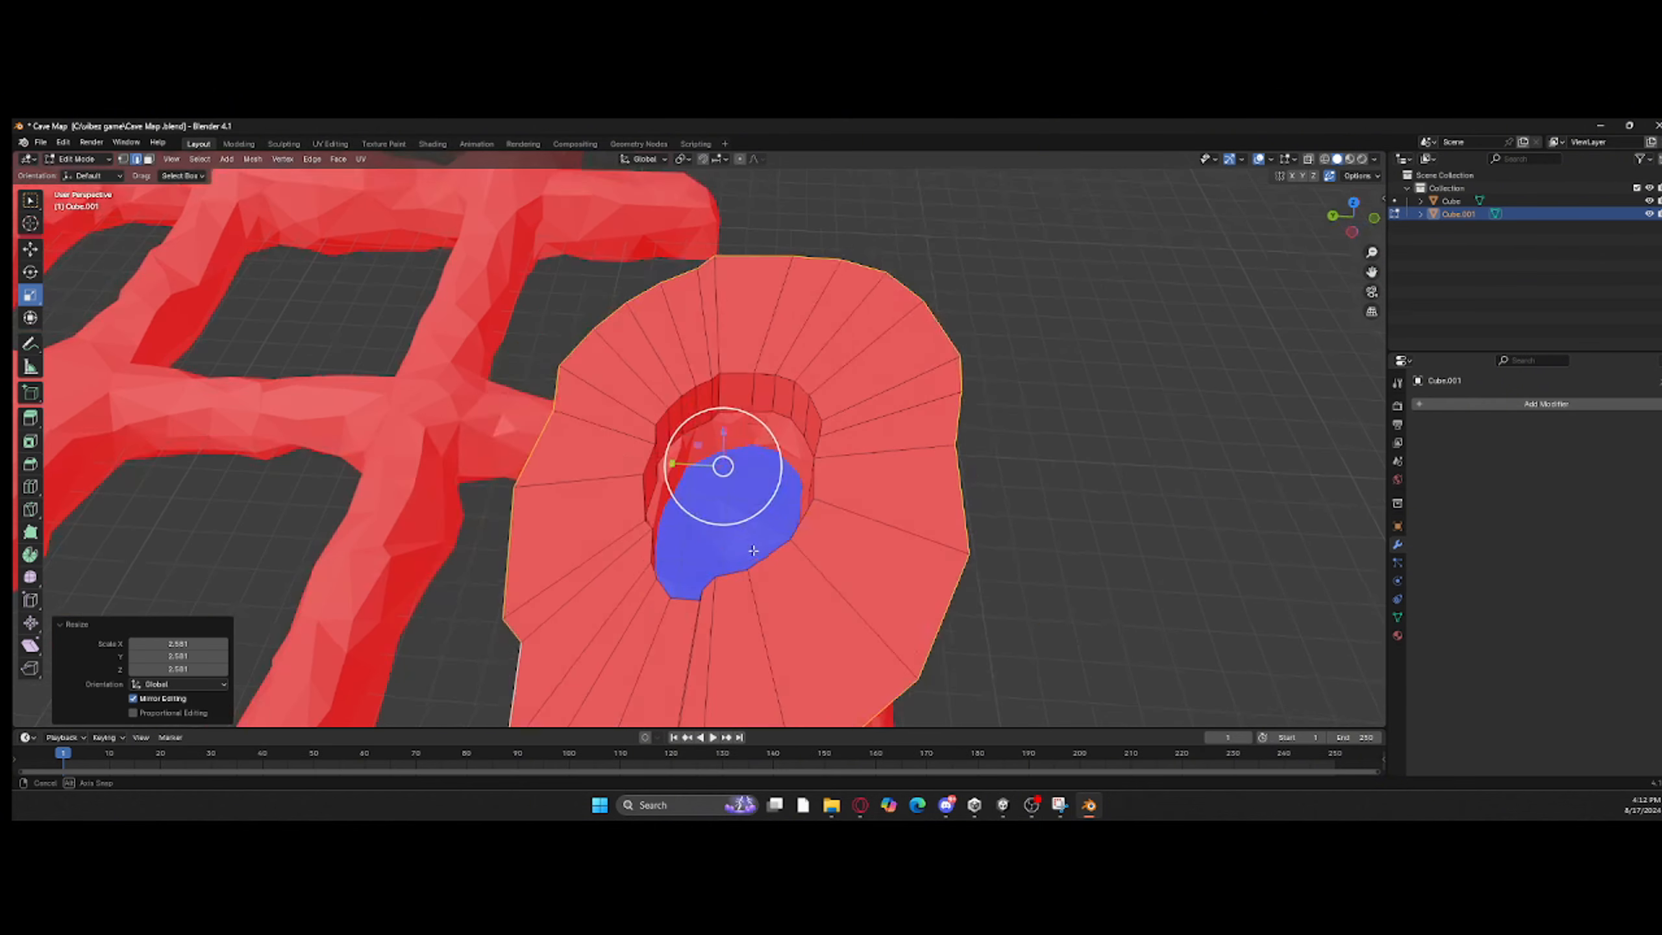
pyautogui.moveTo(676, 465); pyautogui.dragTo(649, 468)
pyautogui.scroll(-3, 649, 468)
pyautogui.moveTo(649, 468); pyautogui.dragTo(878, 432, button='middle')
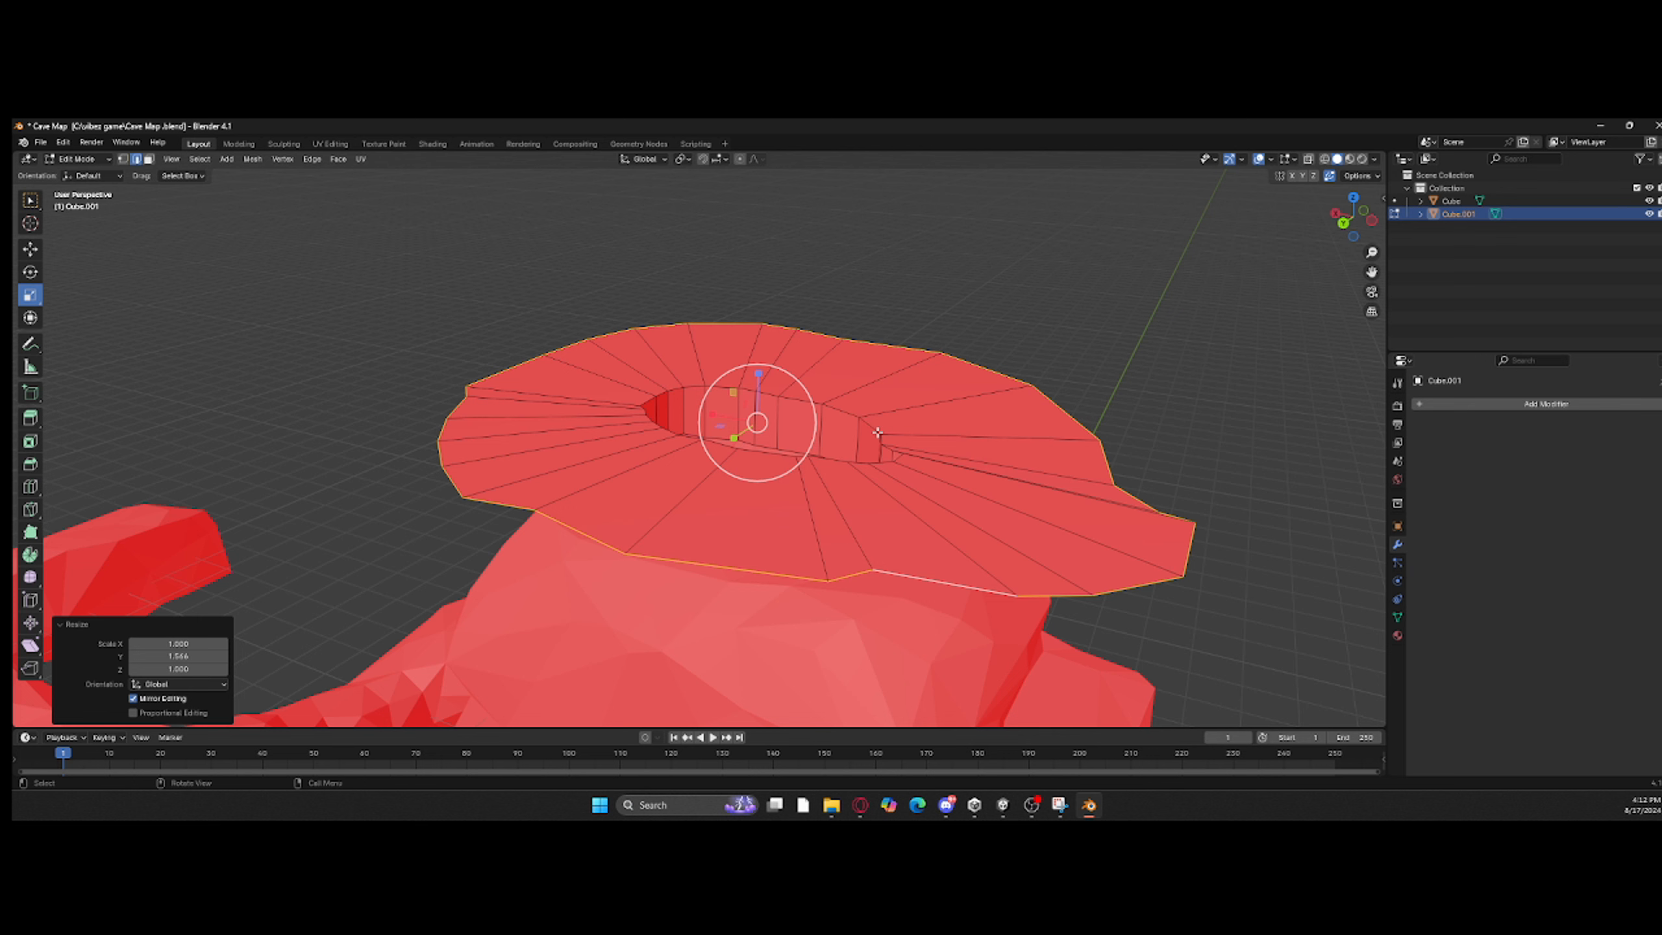
pyautogui.hotkey('ctrl', 'z')
# Step: Return to Object Mode and add a cube mesh to the scene
pyautogui.click(72, 174)
pyautogui.click(197, 159)
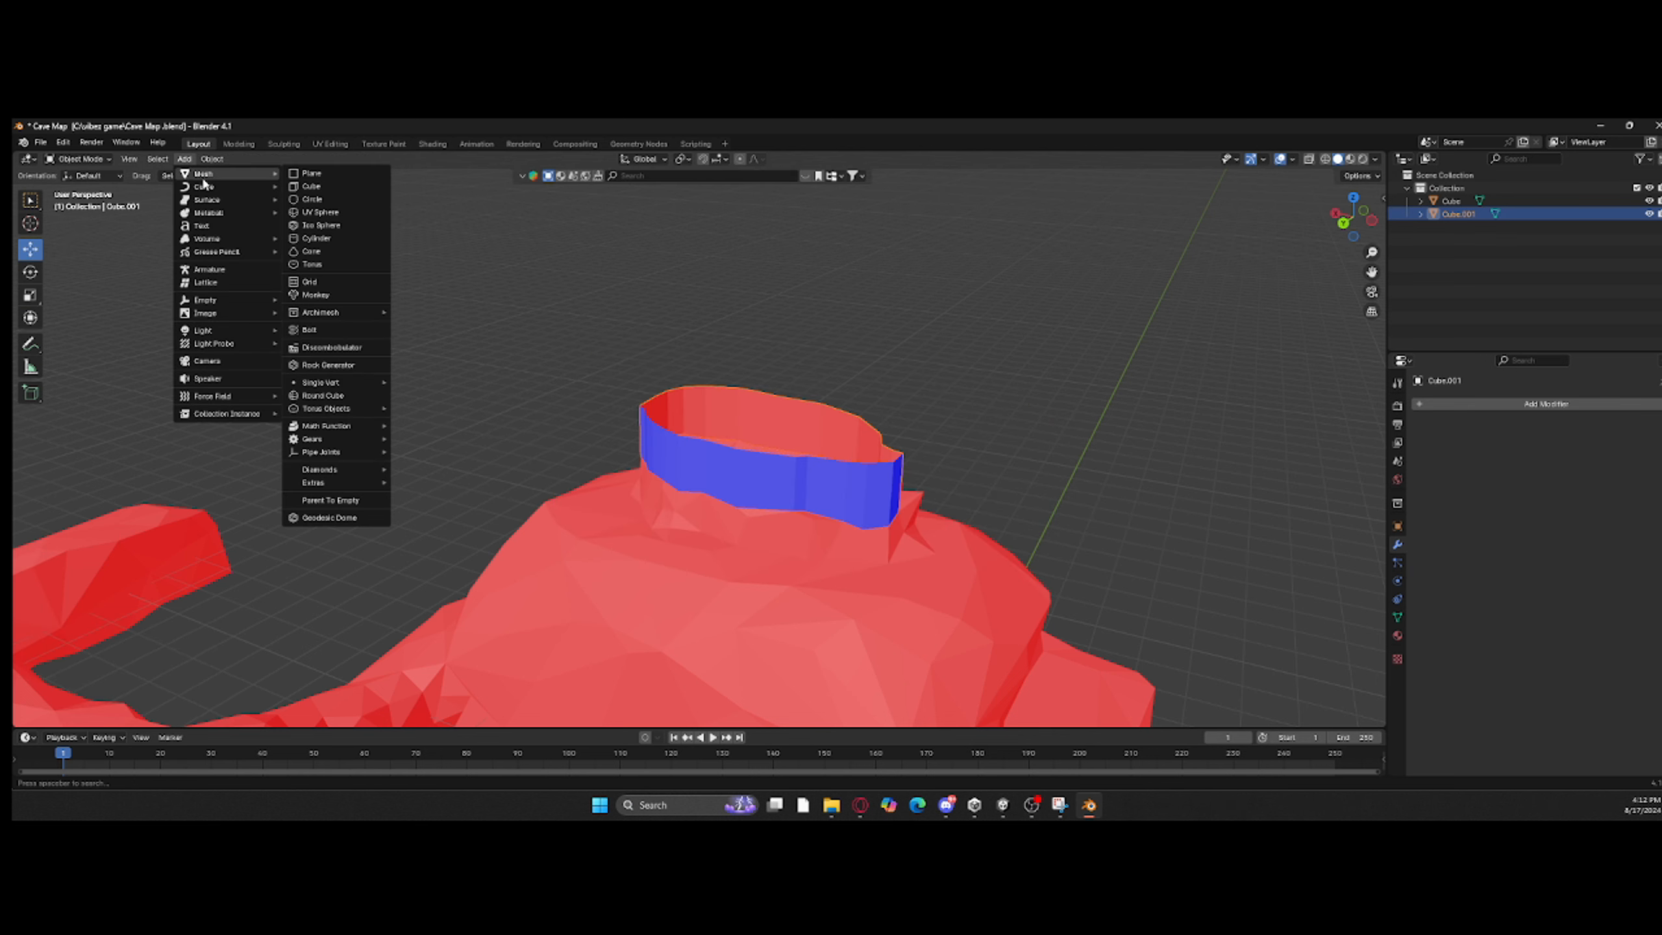
pyautogui.click(312, 188)
pyautogui.moveTo(897, 283); pyautogui.dragTo(786, 290, button='middle')
# Step: Select all faces of the ring Cube.001 in Edit Mode, flip their normals, and return to Object Mode
pyautogui.click(778, 419)
pyautogui.press('Tab')
pyautogui.press('a')
pyautogui.click(149, 159)
pyautogui.click(249, 160)
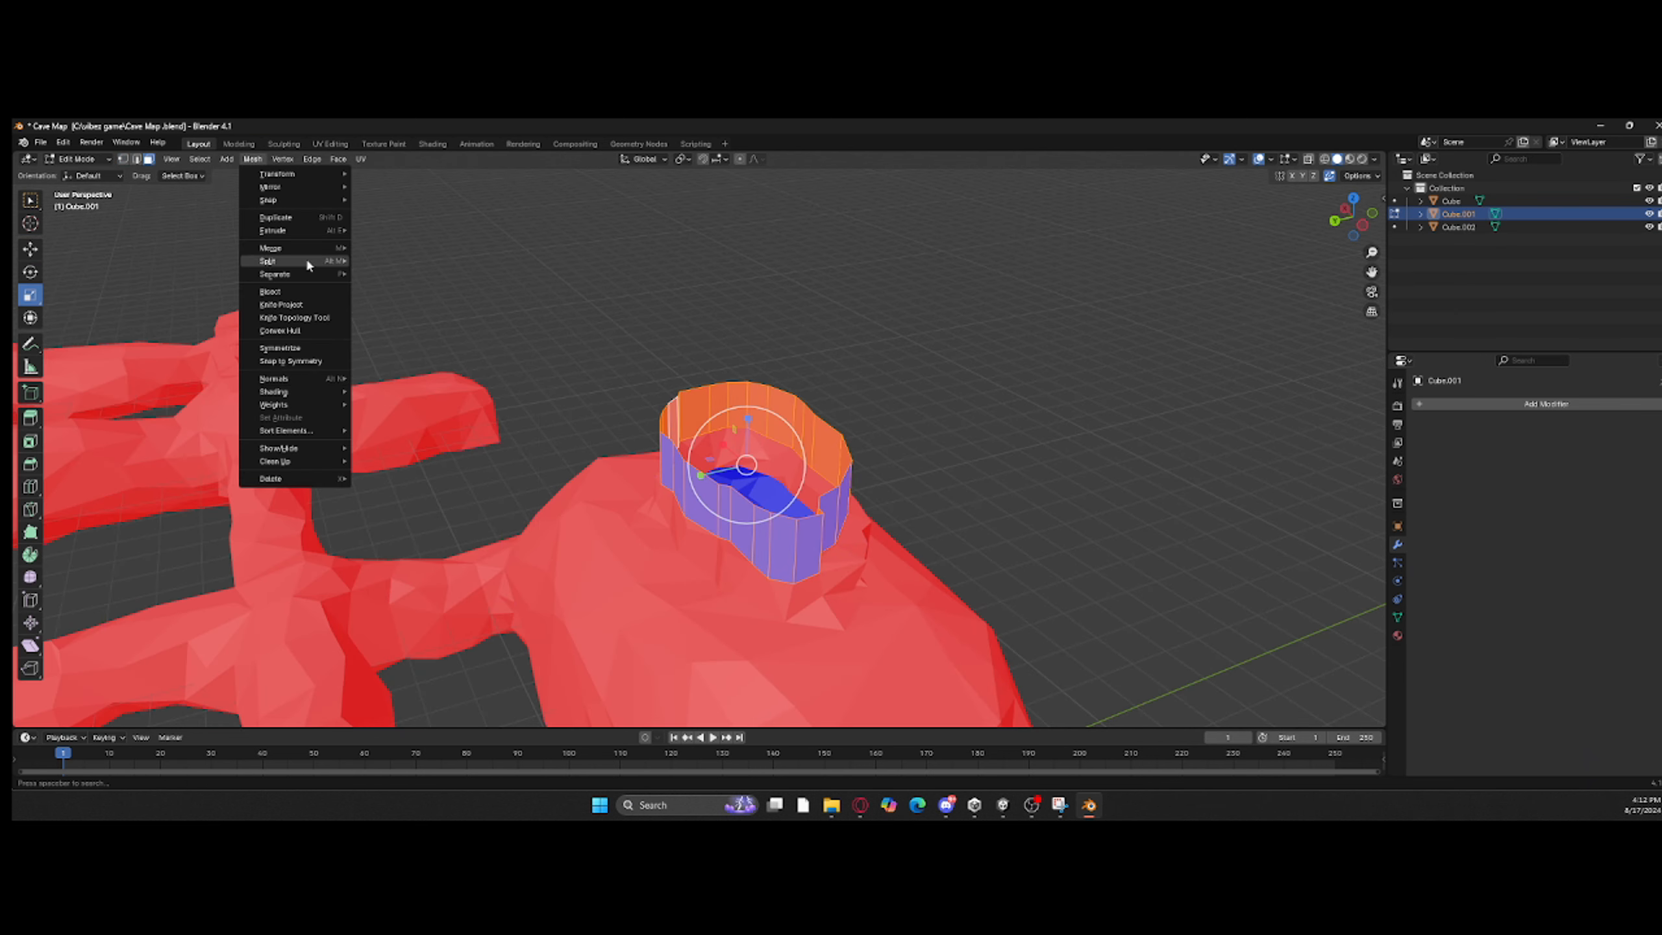
pyautogui.moveTo(305, 378)
pyautogui.click(386, 378)
pyautogui.press('Tab')
# Step: Try moving the new cube Cube.002 toward the cave's roof opening, and delete it
pyautogui.moveTo(451, 327); pyautogui.dragTo(486, 314, button='middle')
pyautogui.click(522, 255)
pyautogui.click(1459, 227)
pyautogui.scroll(-2, 1007, 294)
pyautogui.moveTo(1001, 294); pyautogui.dragTo(865, 306, button='middle')
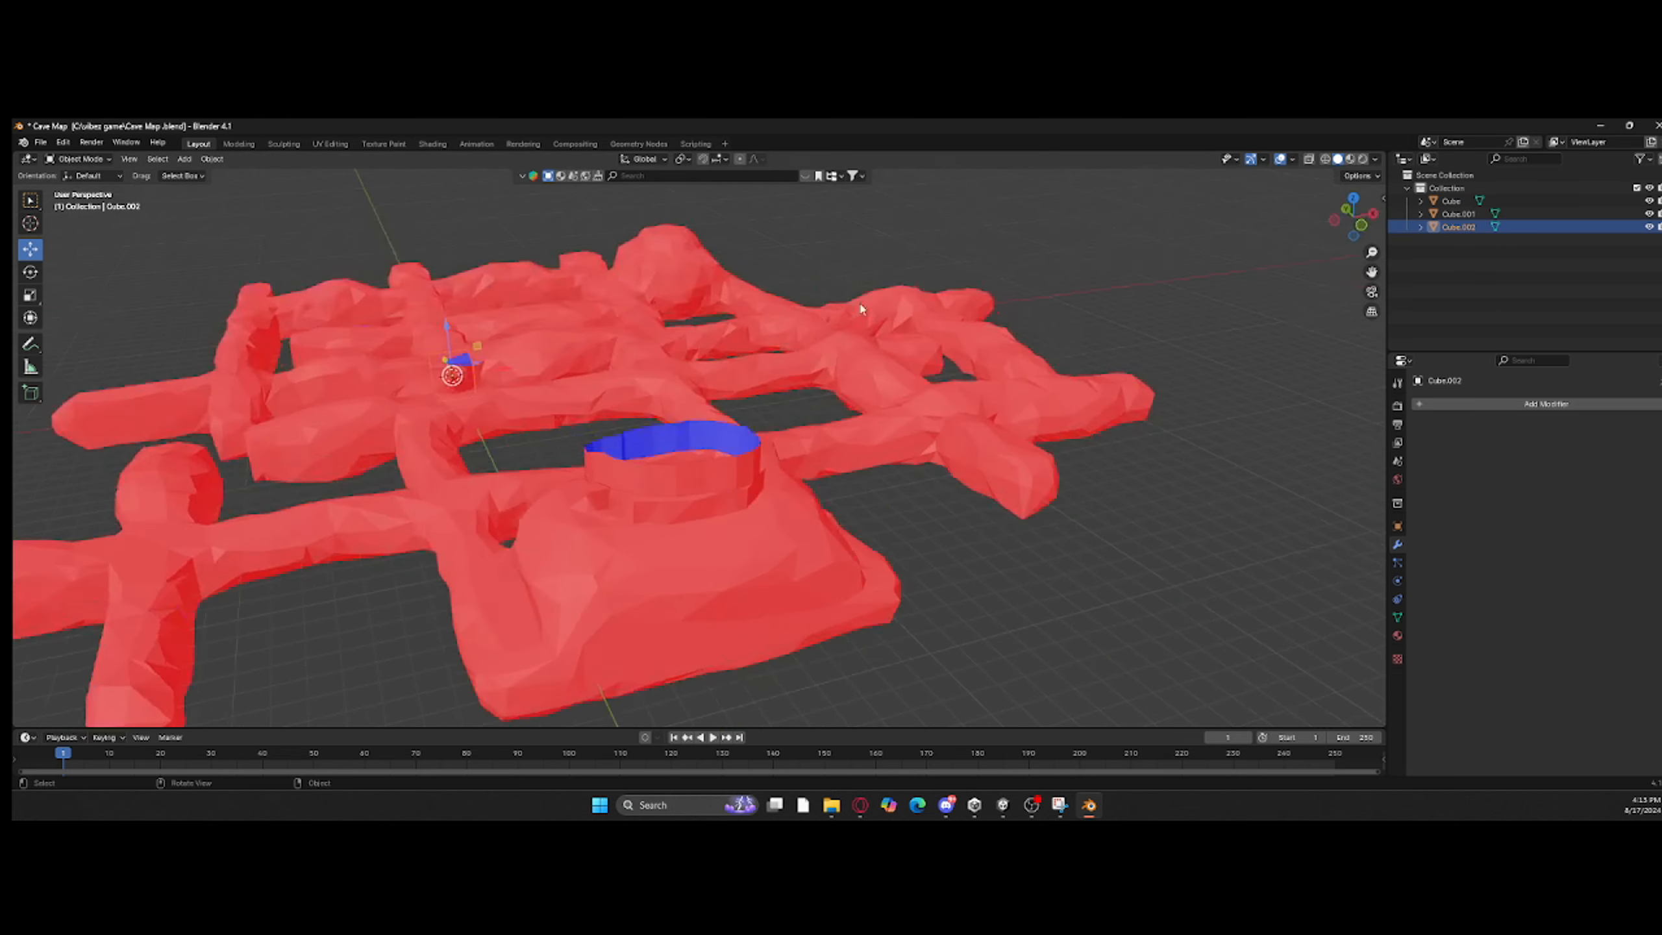
pyautogui.moveTo(457, 373); pyautogui.dragTo(468, 281)
pyautogui.moveTo(468, 281); pyautogui.dragTo(557, 346, button='middle')
pyautogui.moveTo(51, 359); pyautogui.dragTo(694, 569)
pyautogui.moveTo(699, 563); pyautogui.dragTo(854, 448, button='middle')
pyautogui.rightClick(853, 449)
pyautogui.click(812, 711)
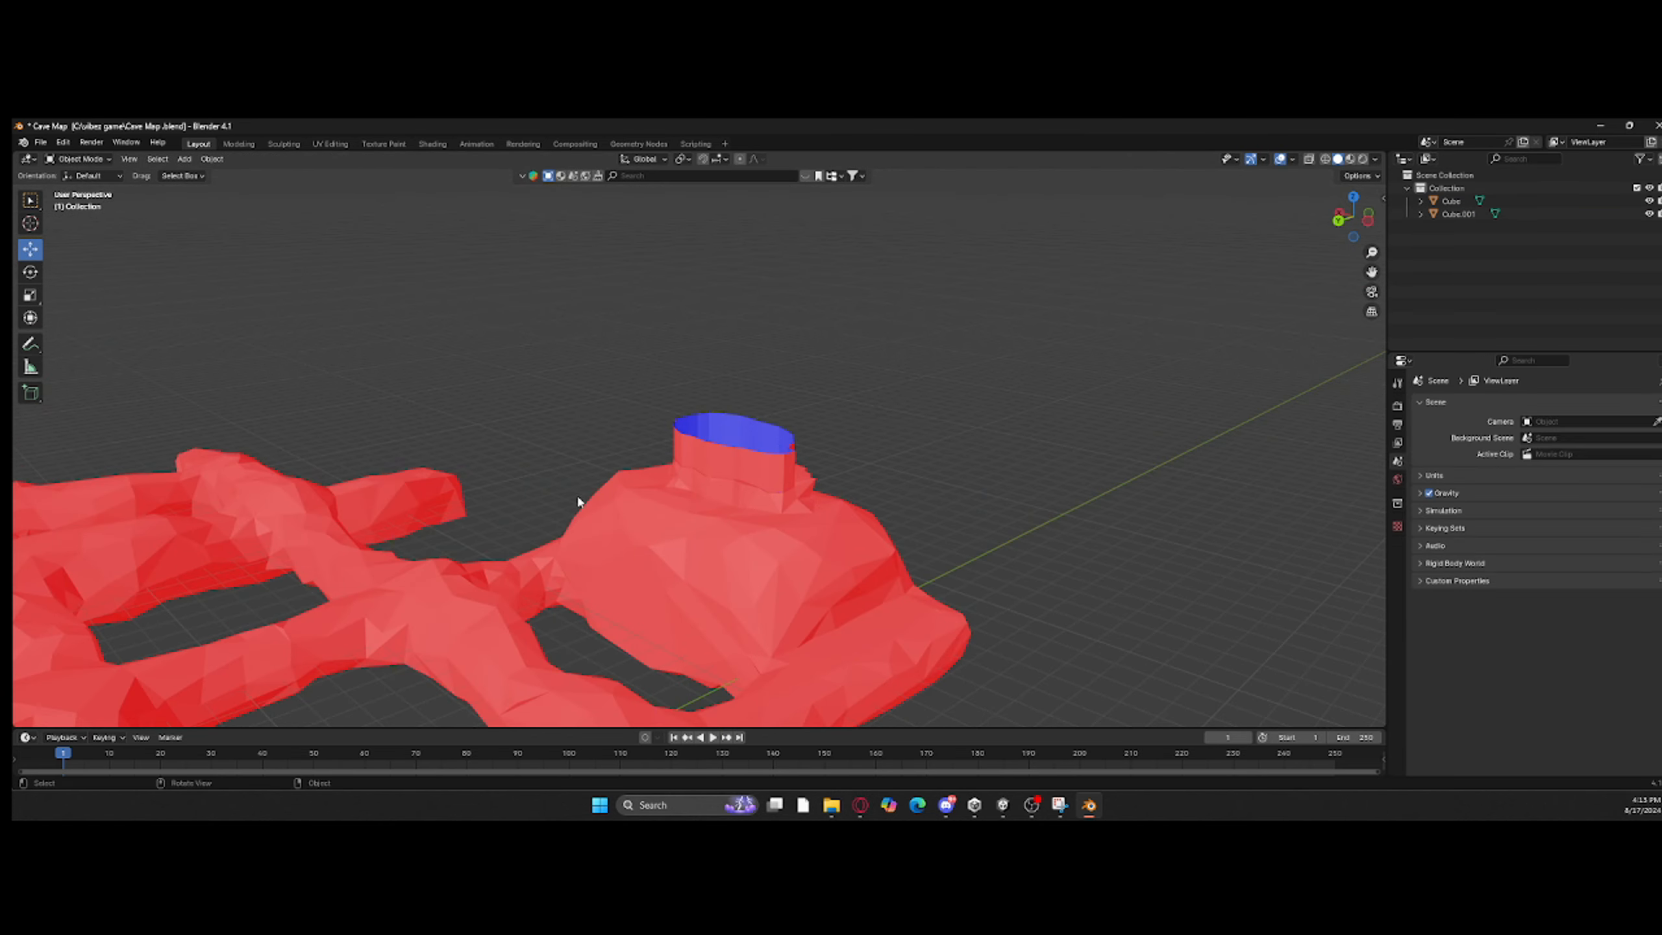
# Step: Add a plane mesh and scale it up to be wider than the roof ring
pyautogui.click(185, 159)
pyautogui.moveTo(208, 173)
pyautogui.click(311, 177)
pyautogui.moveTo(524, 340); pyautogui.dragTo(373, 377, button='middle')
pyautogui.moveTo(343, 315); pyautogui.dragTo(584, 561)
pyautogui.moveTo(576, 546); pyautogui.dragTo(687, 503)
pyautogui.scroll(3, 749, 424)
pyautogui.moveTo(572, 483); pyautogui.dragTo(580, 488)
# Step: Move the plane over the large chamber so it intersects the ring near its upper rim
pyautogui.click(30, 249)
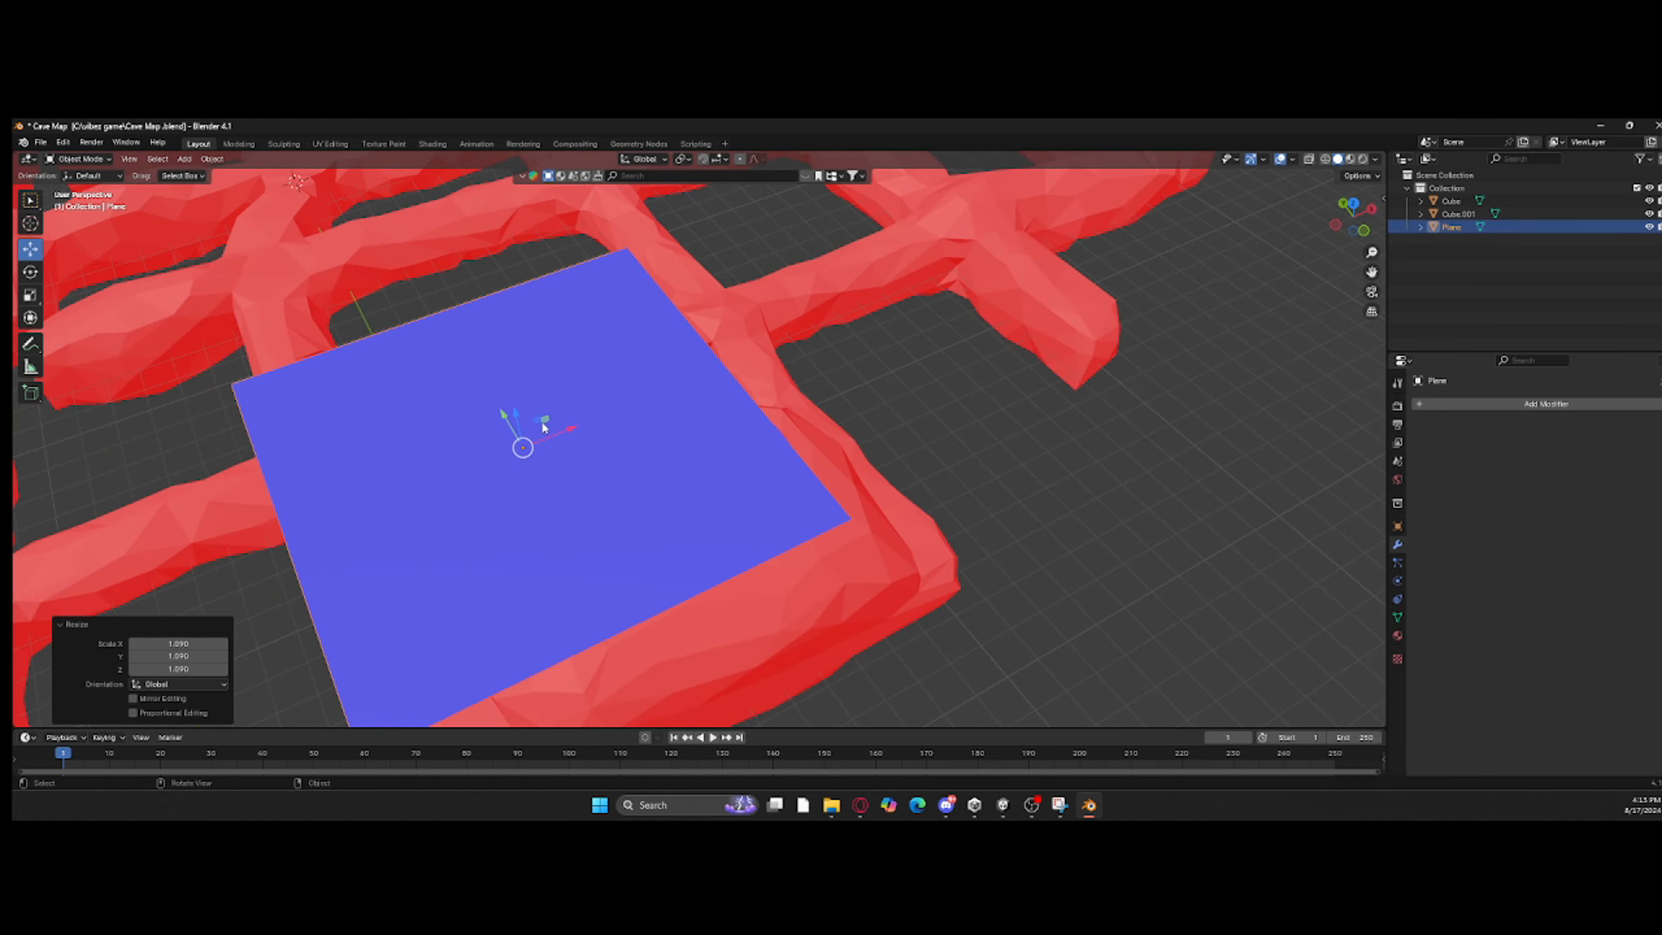
pyautogui.moveTo(545, 422); pyautogui.dragTo(684, 438)
pyautogui.moveTo(863, 435); pyautogui.dragTo(767, 380, button='middle')
pyautogui.scroll(2, 767, 380)
pyautogui.moveTo(641, 433); pyautogui.dragTo(750, 391)
# Step: Add a Boolean Difference modifier to the plane with Cube.001 as the object, and apply it
pyautogui.click(1604, 404)
pyautogui.click(1605, 419)
pyautogui.click(1606, 450)
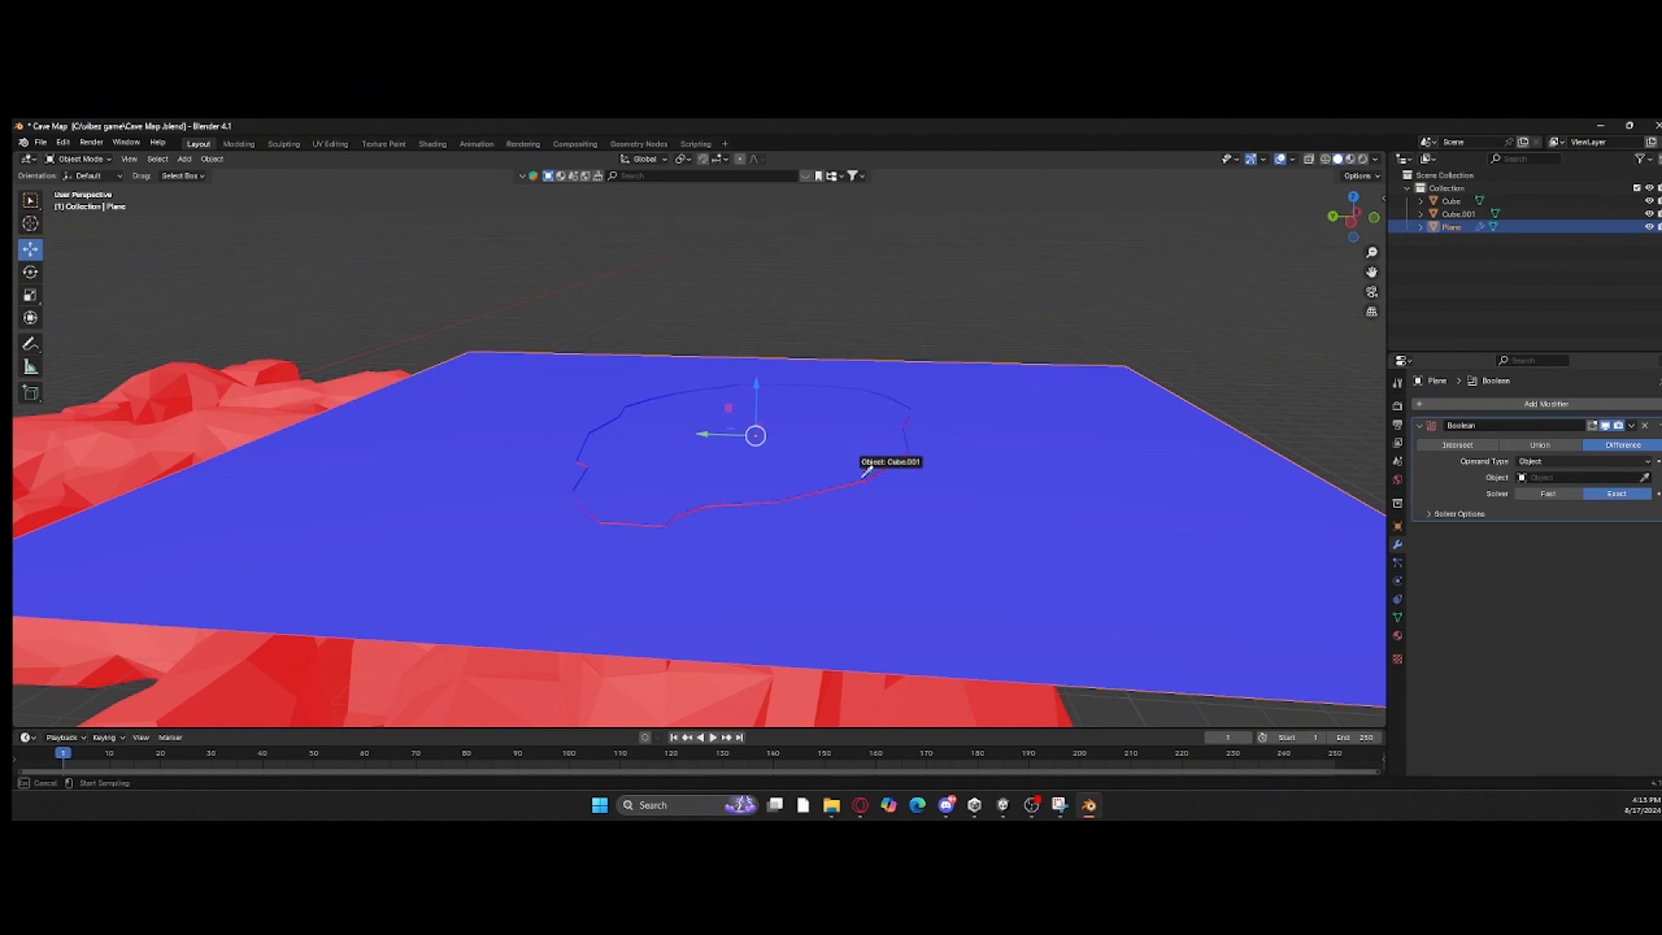
pyautogui.click(1632, 426)
pyautogui.click(1602, 439)
# Step: Delete the plane's face inside the ring outline in Edit Mode to open a hole, and return to Object Mode
pyautogui.press('Tab')
pyautogui.click(785, 514)
pyautogui.rightClick(785, 514)
pyautogui.click(788, 748)
pyautogui.press('Tab')
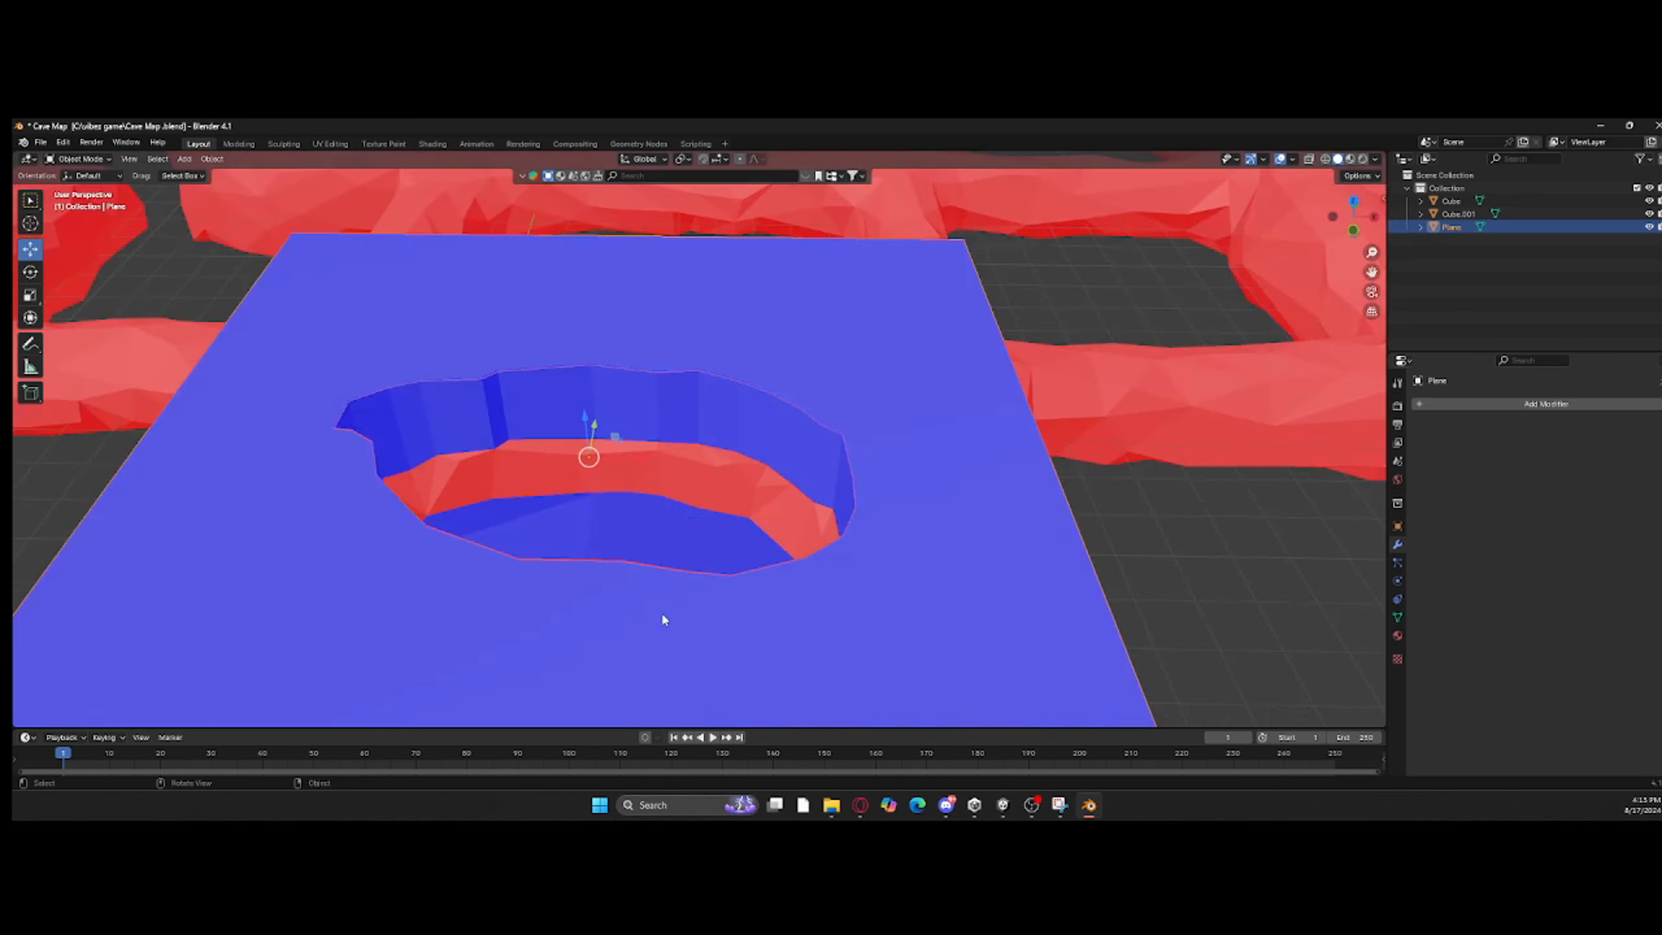
# Step: Enter Edit Mode on the cave mesh Cube, select the reversed faces lining the neck of the roof opening, and flip their normals
pyautogui.moveTo(661, 611); pyautogui.dragTo(838, 429, button='middle')
pyautogui.scroll(3, 896, 500)
pyautogui.click(809, 473)
pyautogui.press('Tab')
pyautogui.click(809, 473)
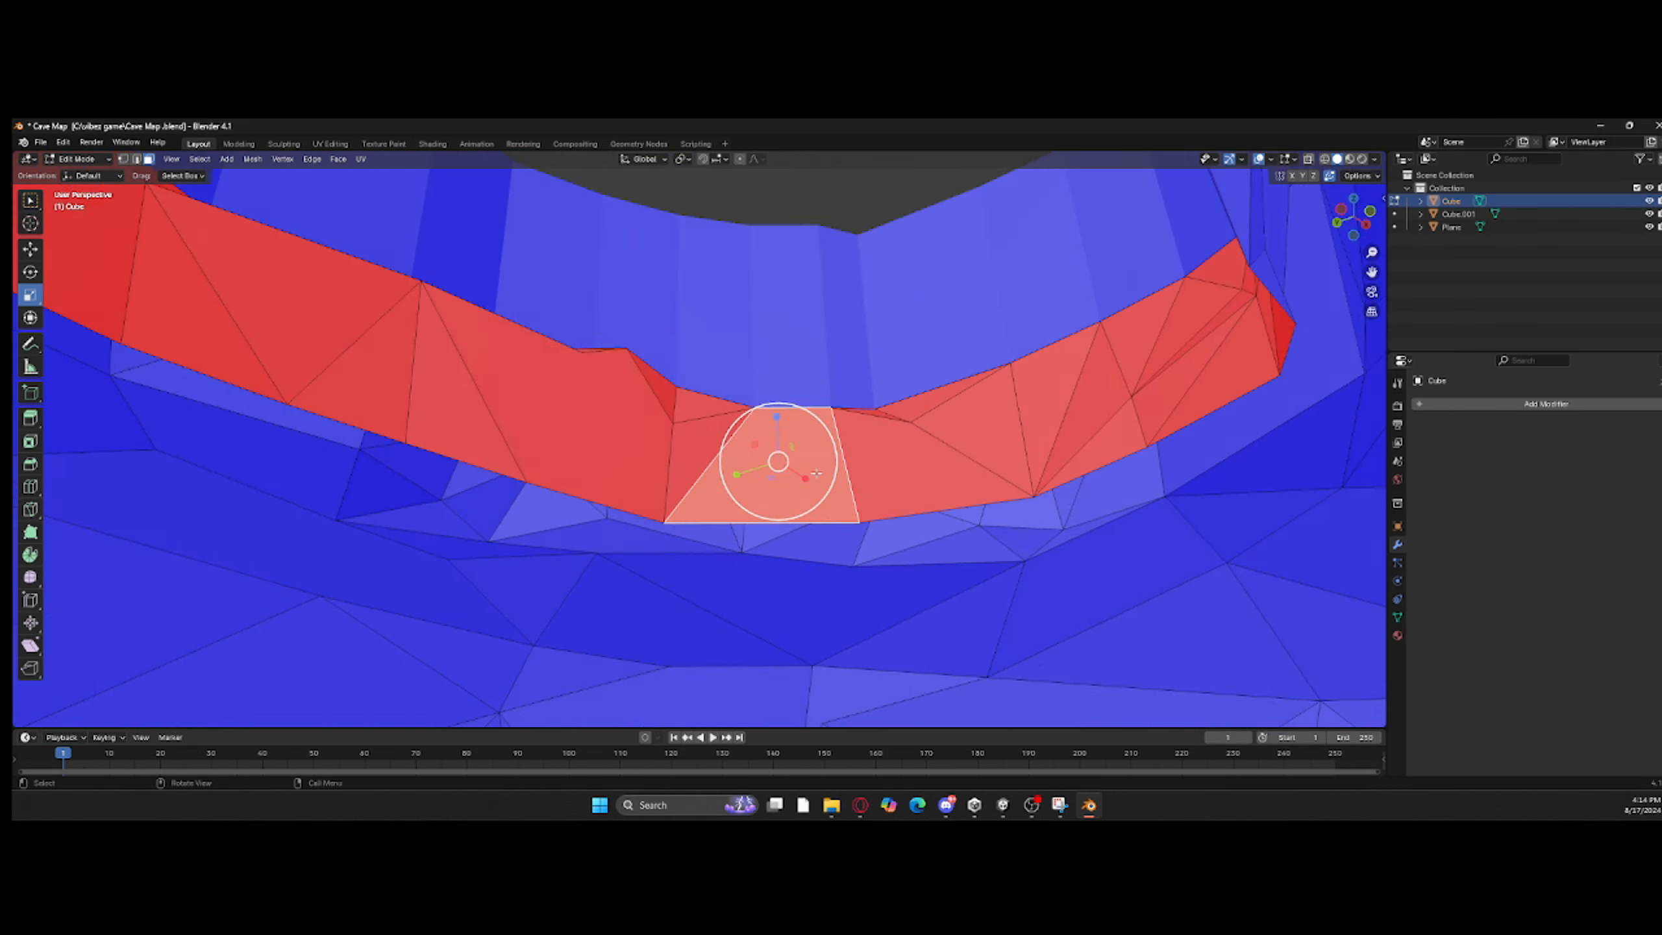
pyautogui.keyDown('ctrl'); pyautogui.click(196, 289); pyautogui.keyUp('ctrl')
pyautogui.moveTo(196, 288); pyautogui.dragTo(1033, 432, button='middle')
pyautogui.keyDown('ctrl'); pyautogui.click(449, 471); pyautogui.keyUp('ctrl')
pyautogui.keyDown('ctrl'); pyautogui.click(1053, 419); pyautogui.keyUp('ctrl')
pyautogui.keyDown('ctrl'); pyautogui.click(661, 392); pyautogui.keyUp('ctrl')
pyautogui.moveTo(661, 392); pyautogui.dragTo(972, 415, button='middle')
pyautogui.keyDown('ctrl'); pyautogui.click(592, 446); pyautogui.keyUp('ctrl')
pyautogui.keyDown('shift'); pyautogui.click(406, 514); pyautogui.keyUp('shift')
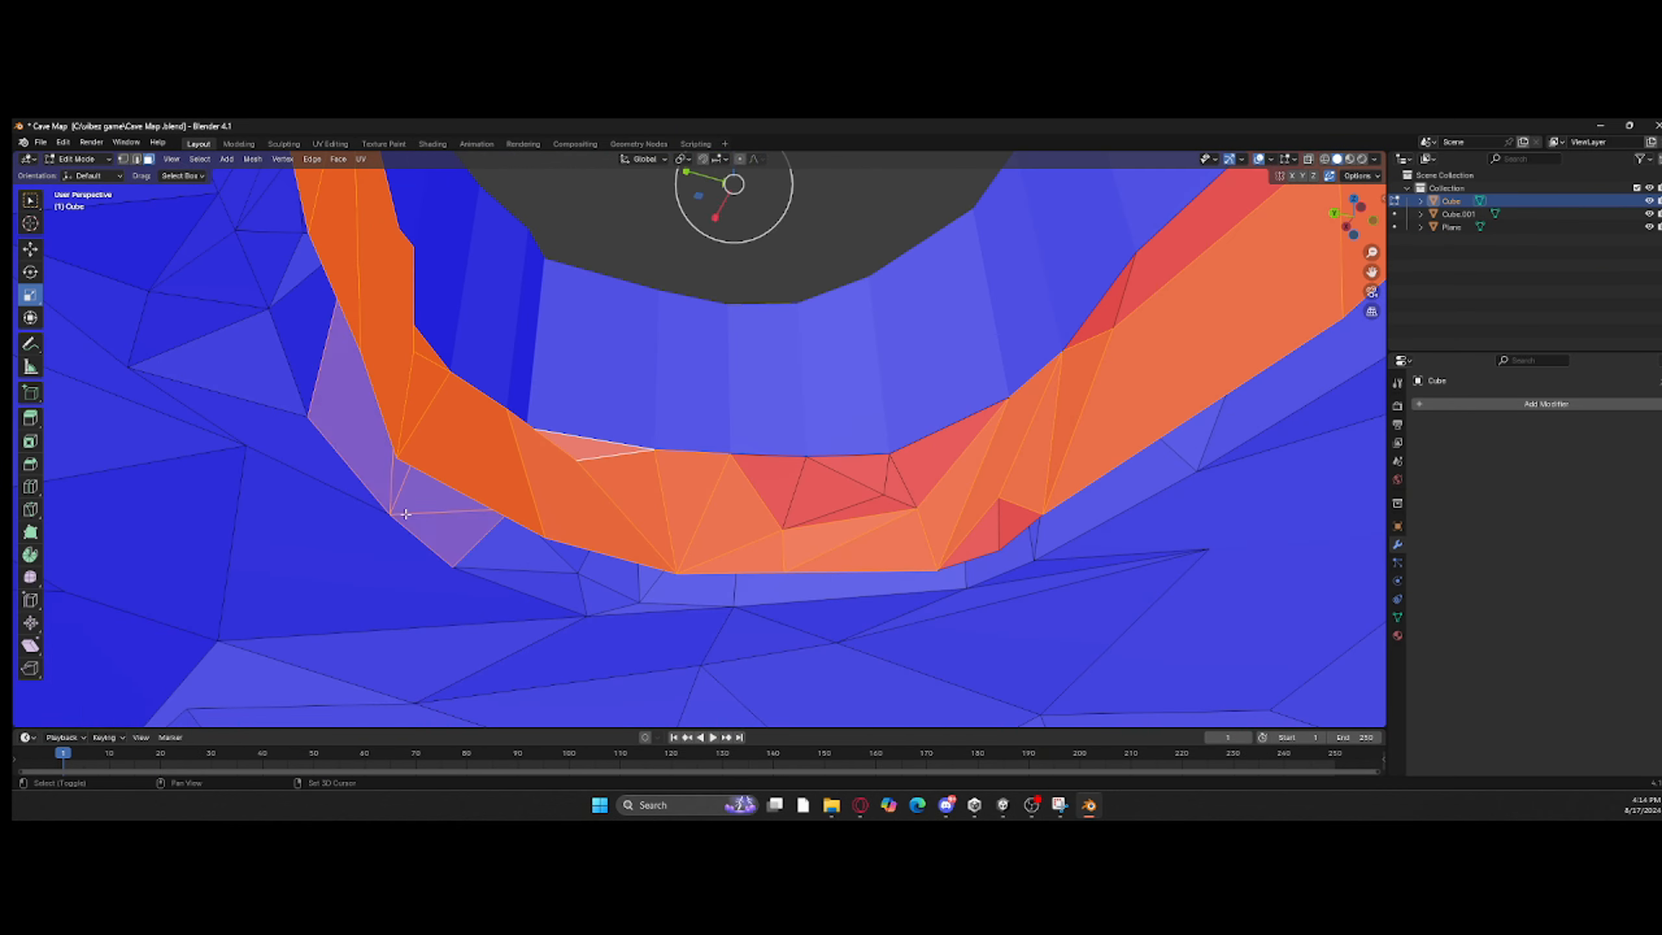
pyautogui.keyDown('ctrl'); pyautogui.click(844, 500); pyautogui.keyUp('ctrl')
pyautogui.keyDown('ctrl'); pyautogui.click(932, 458); pyautogui.keyUp('ctrl')
pyautogui.keyDown('shift'); pyautogui.click(1012, 520); pyautogui.keyUp('shift')
pyautogui.moveTo(1013, 520); pyautogui.dragTo(1168, 458, button='middle')
pyautogui.keyDown('shift'); pyautogui.click(1009, 468); pyautogui.keyUp('shift')
pyautogui.keyDown('shift'); pyautogui.moveTo(769, 566); pyautogui.dragTo(1116, 627); pyautogui.keyUp('shift')
pyautogui.moveTo(1116, 627); pyautogui.dragTo(581, 467, button='middle')
# Step: Select the remaining reversed faces around the neck of the cave's roof opening, correct their normals, and return to Object Mode
pyautogui.click(136, 160)
pyautogui.keyDown('alt'); pyautogui.click(687, 491); pyautogui.keyUp('alt')
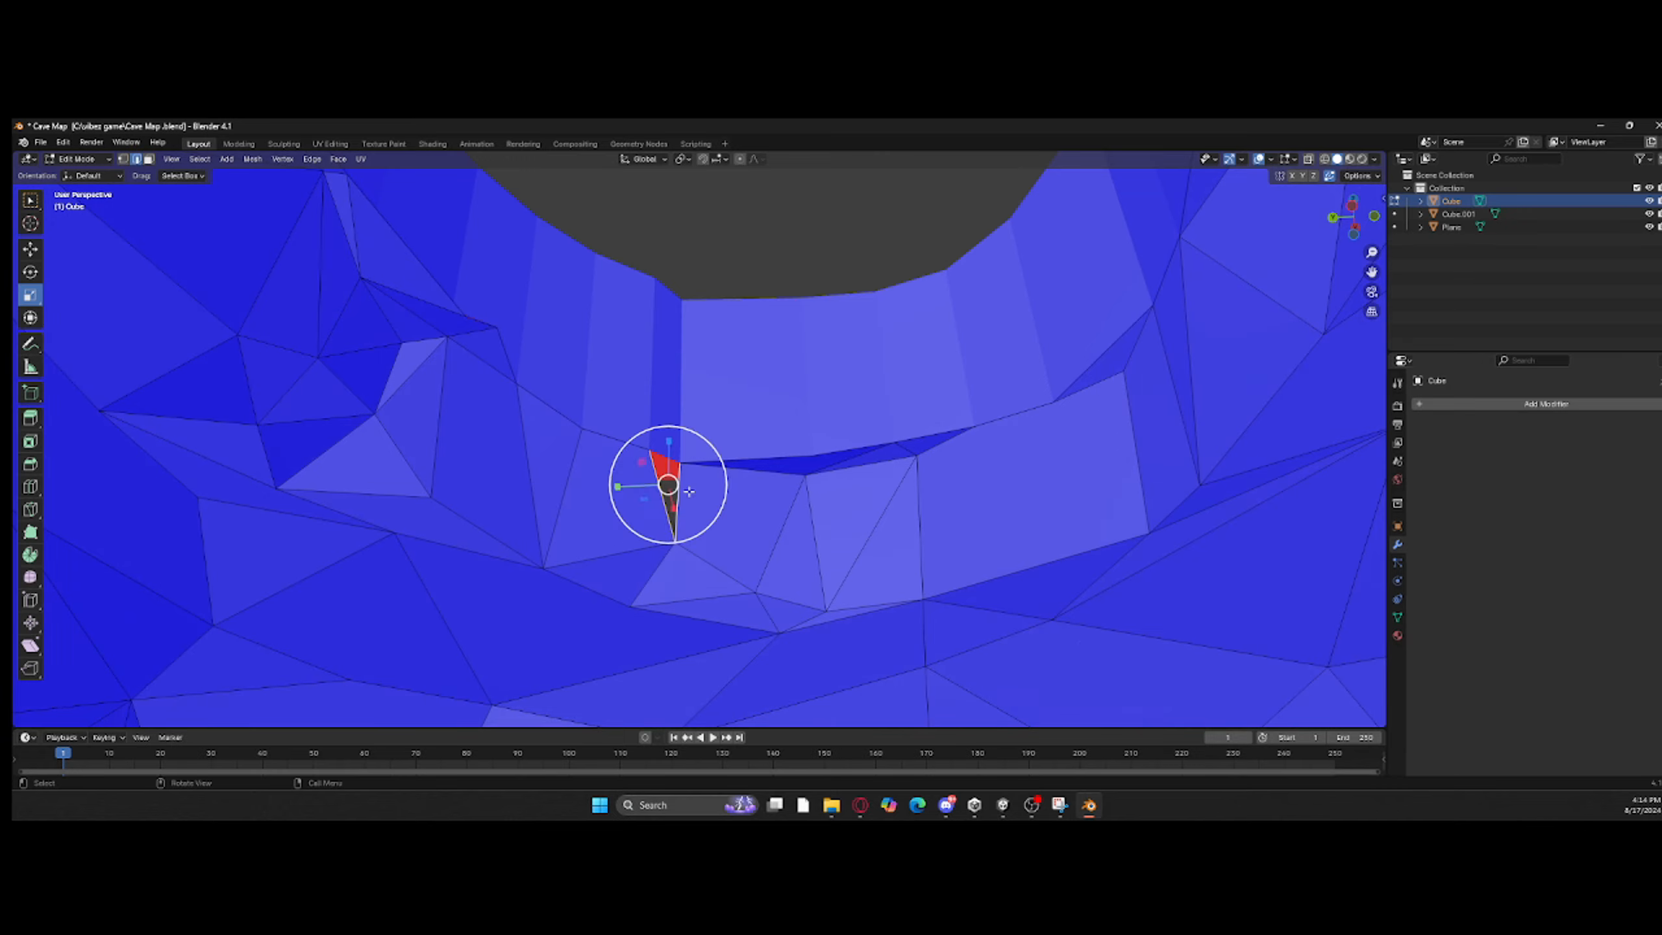
pyautogui.click(717, 221)
pyautogui.moveTo(716, 221); pyautogui.dragTo(1080, 518, button='middle')
pyautogui.scroll(-5, 1034, 393)
pyautogui.press('Tab')
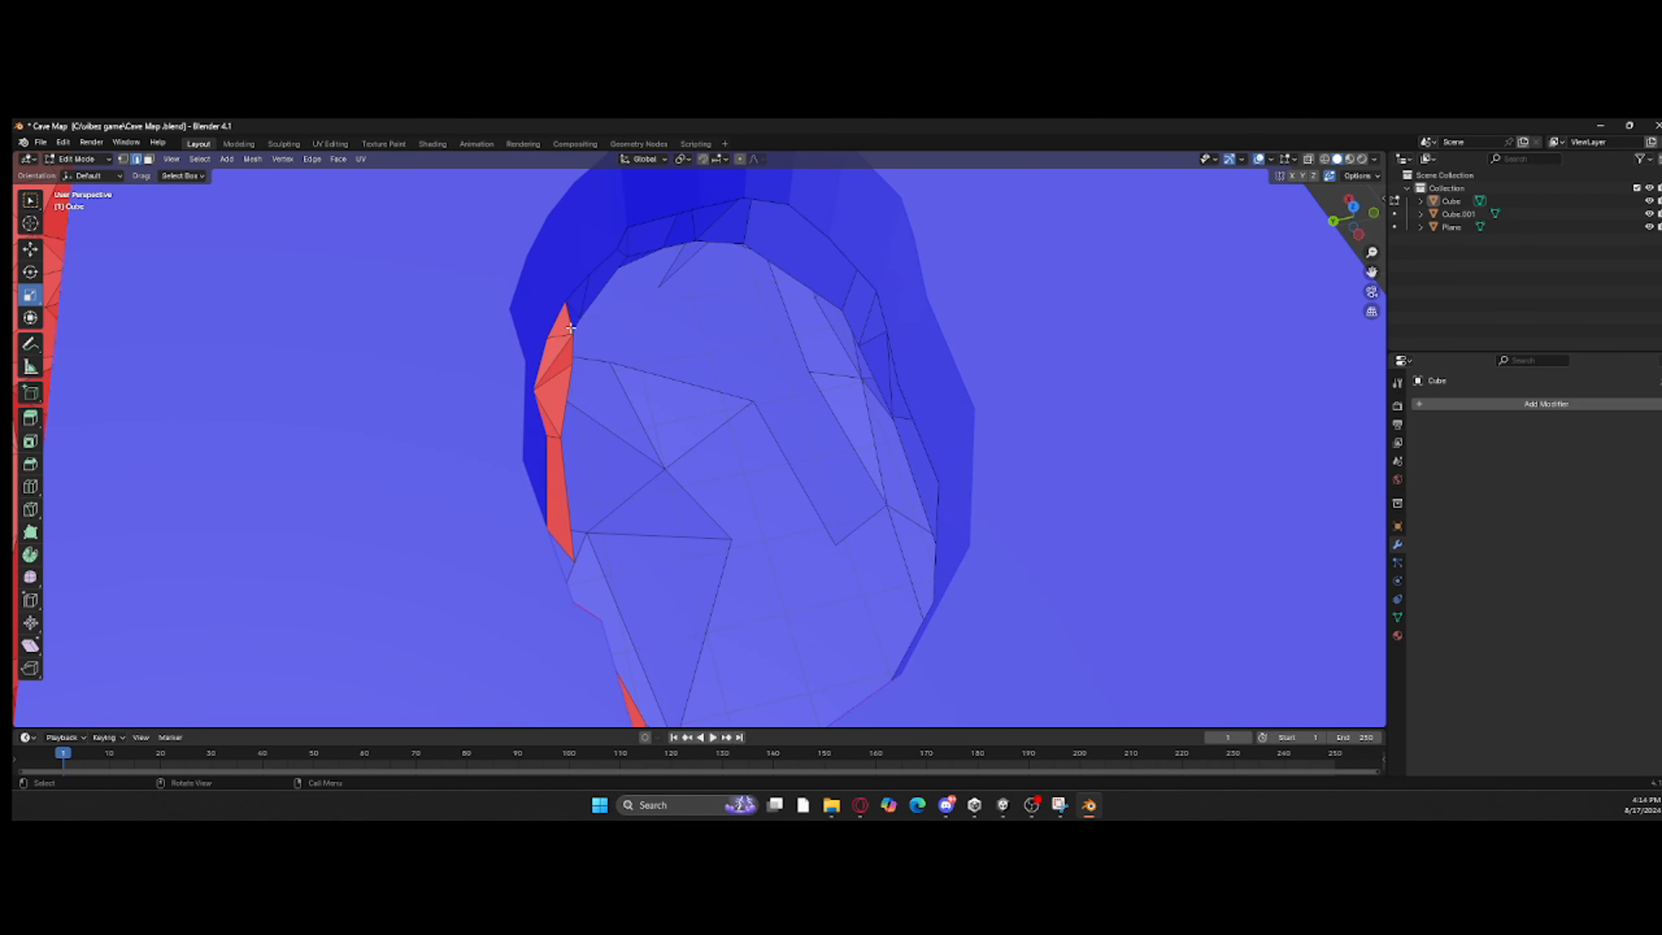
pyautogui.keyDown('ctrl'); pyautogui.click(559, 508); pyautogui.keyUp('ctrl')
pyautogui.moveTo(558, 509); pyautogui.dragTo(391, 329, button='middle')
pyautogui.rightClick(549, 467)
pyautogui.click(550, 467)
pyautogui.scroll(-5, 234, 465)
pyautogui.scroll(5, 234, 464)
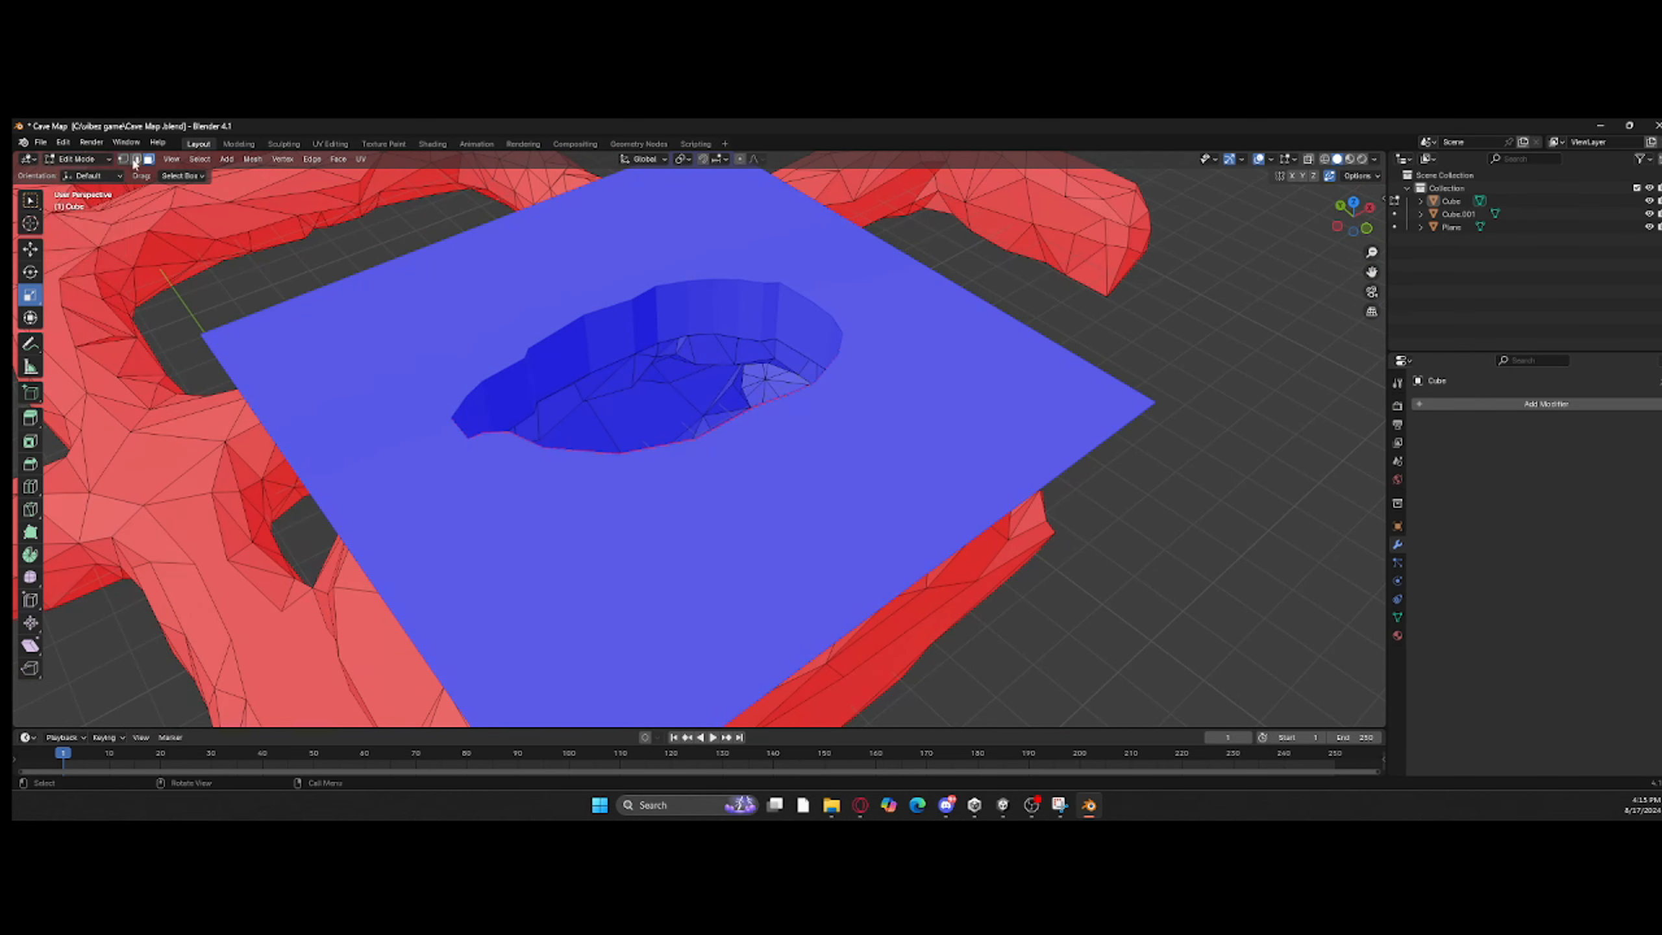
pyautogui.press('Tab')
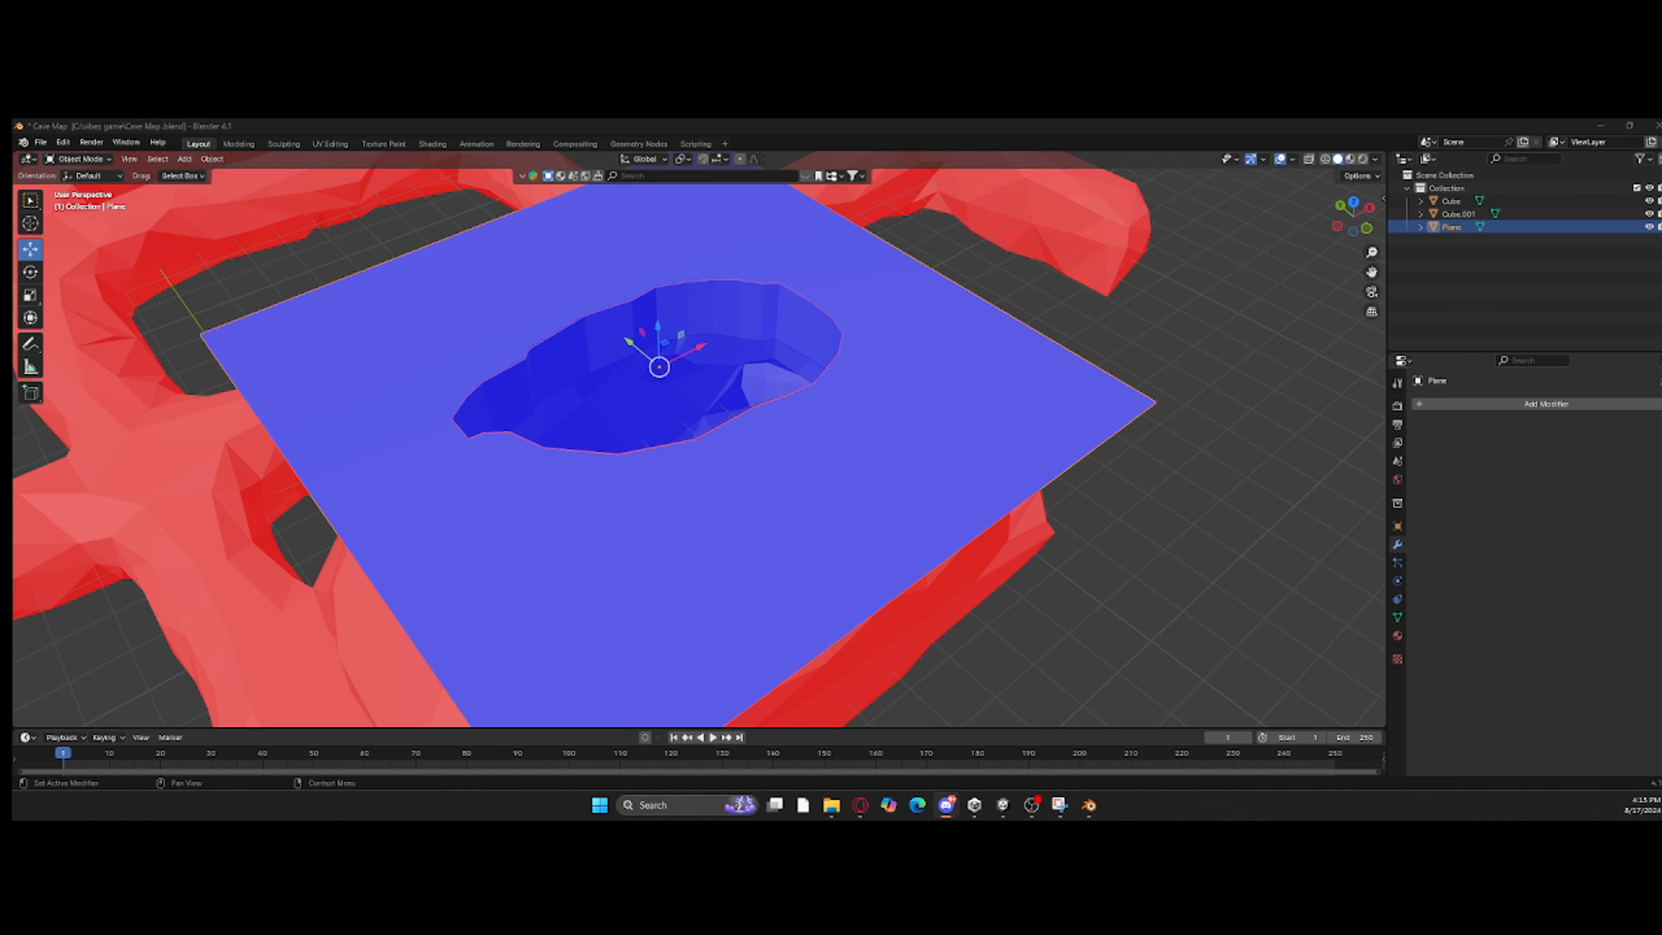
# Step: Join the ring Cube.001 into the Plane as one object and check the merged mesh in Edit Mode
pyautogui.scroll(-2, 615, 386)
pyautogui.moveTo(602, 386); pyautogui.dragTo(1163, 383, button='middle')
pyautogui.scroll(-2, 816, 380)
pyautogui.scroll(1, 815, 380)
pyautogui.scroll(-2, 788, 409)
pyautogui.scroll(2, 786, 411)
pyautogui.keyDown('shift'); pyautogui.click(761, 371); pyautogui.keyUp('shift')
pyautogui.keyDown('shift'); pyautogui.click(806, 417); pyautogui.keyUp('shift')
pyautogui.hotkey('ctrl', 'j')
pyautogui.press('Tab')
pyautogui.scroll(4, 746, 427)
pyautogui.scroll(-1, 742, 442)
pyautogui.press('Tab')
pyautogui.click(238, 374)
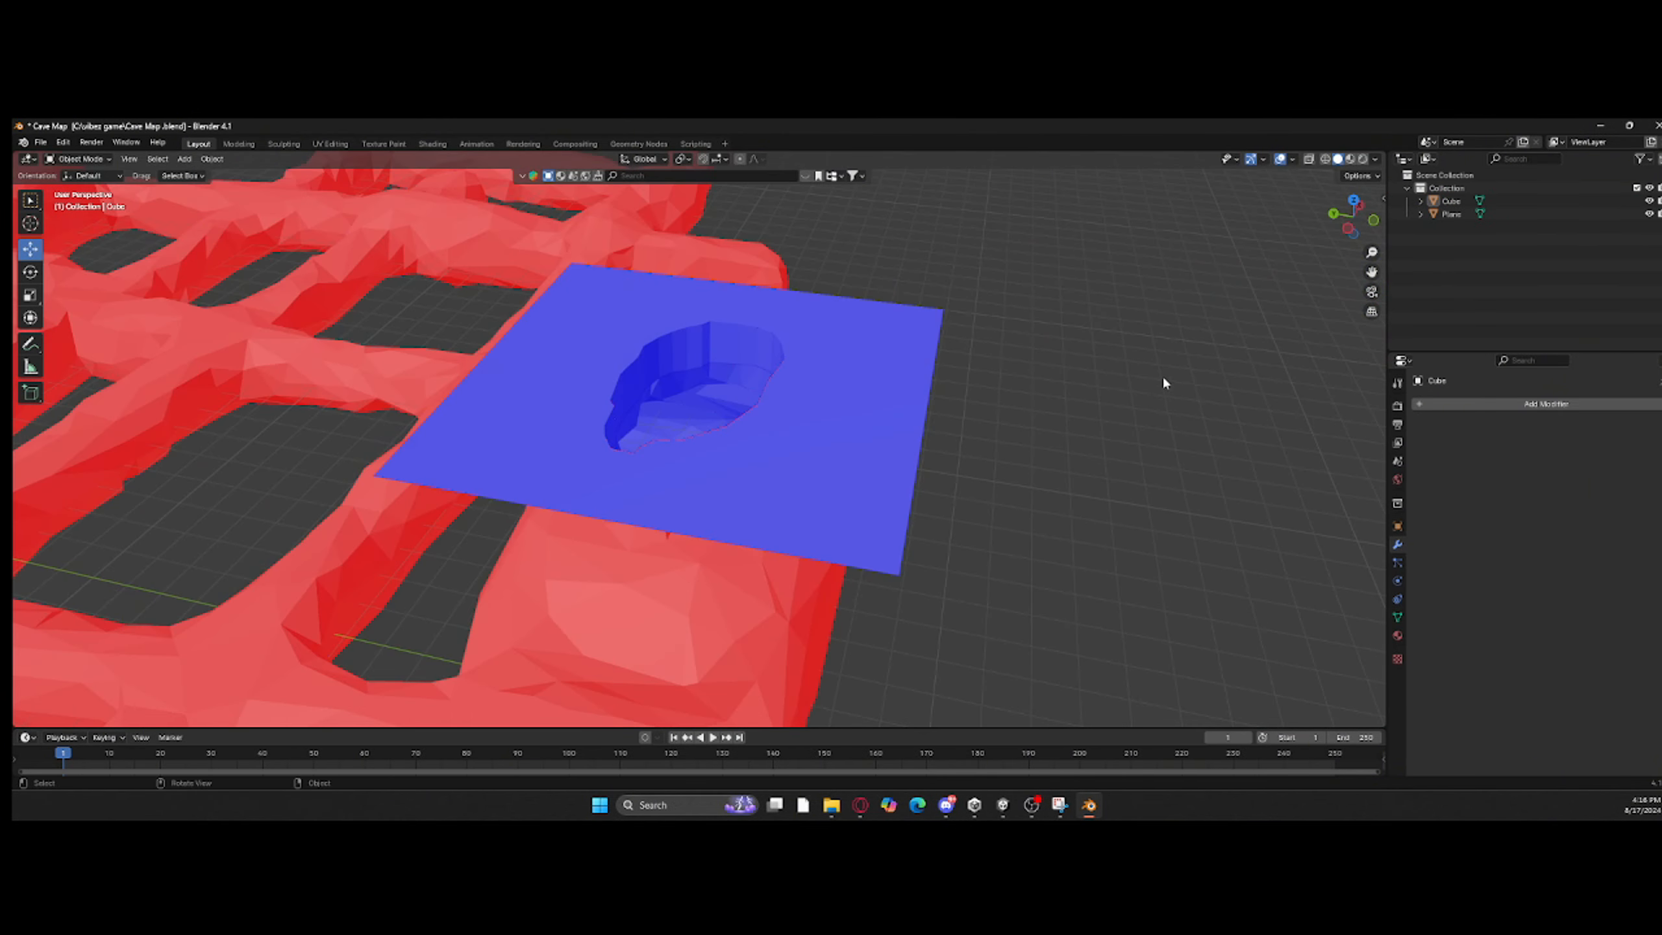
# Step: Export the selected plane as Cave Map.fbx into the vibez game folder
pyautogui.moveTo(531, 285); pyautogui.dragTo(547, 255, button='middle')
pyautogui.click(40, 143)
pyautogui.moveTo(92, 338)
pyautogui.click(213, 449)
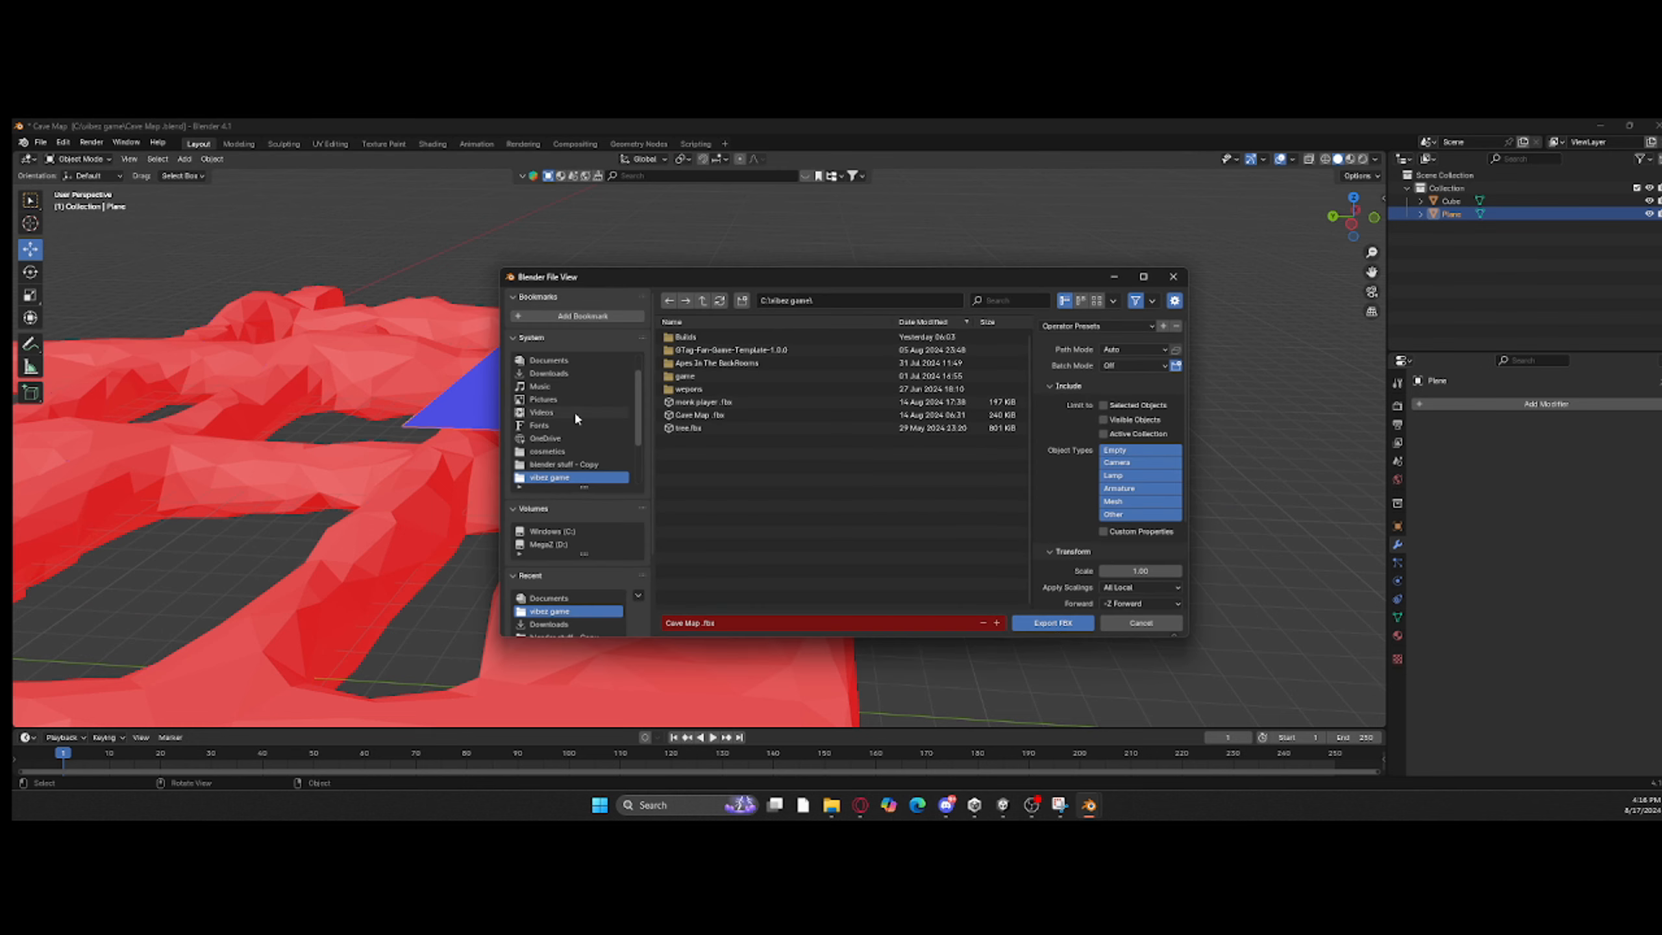
pyautogui.click(1053, 623)
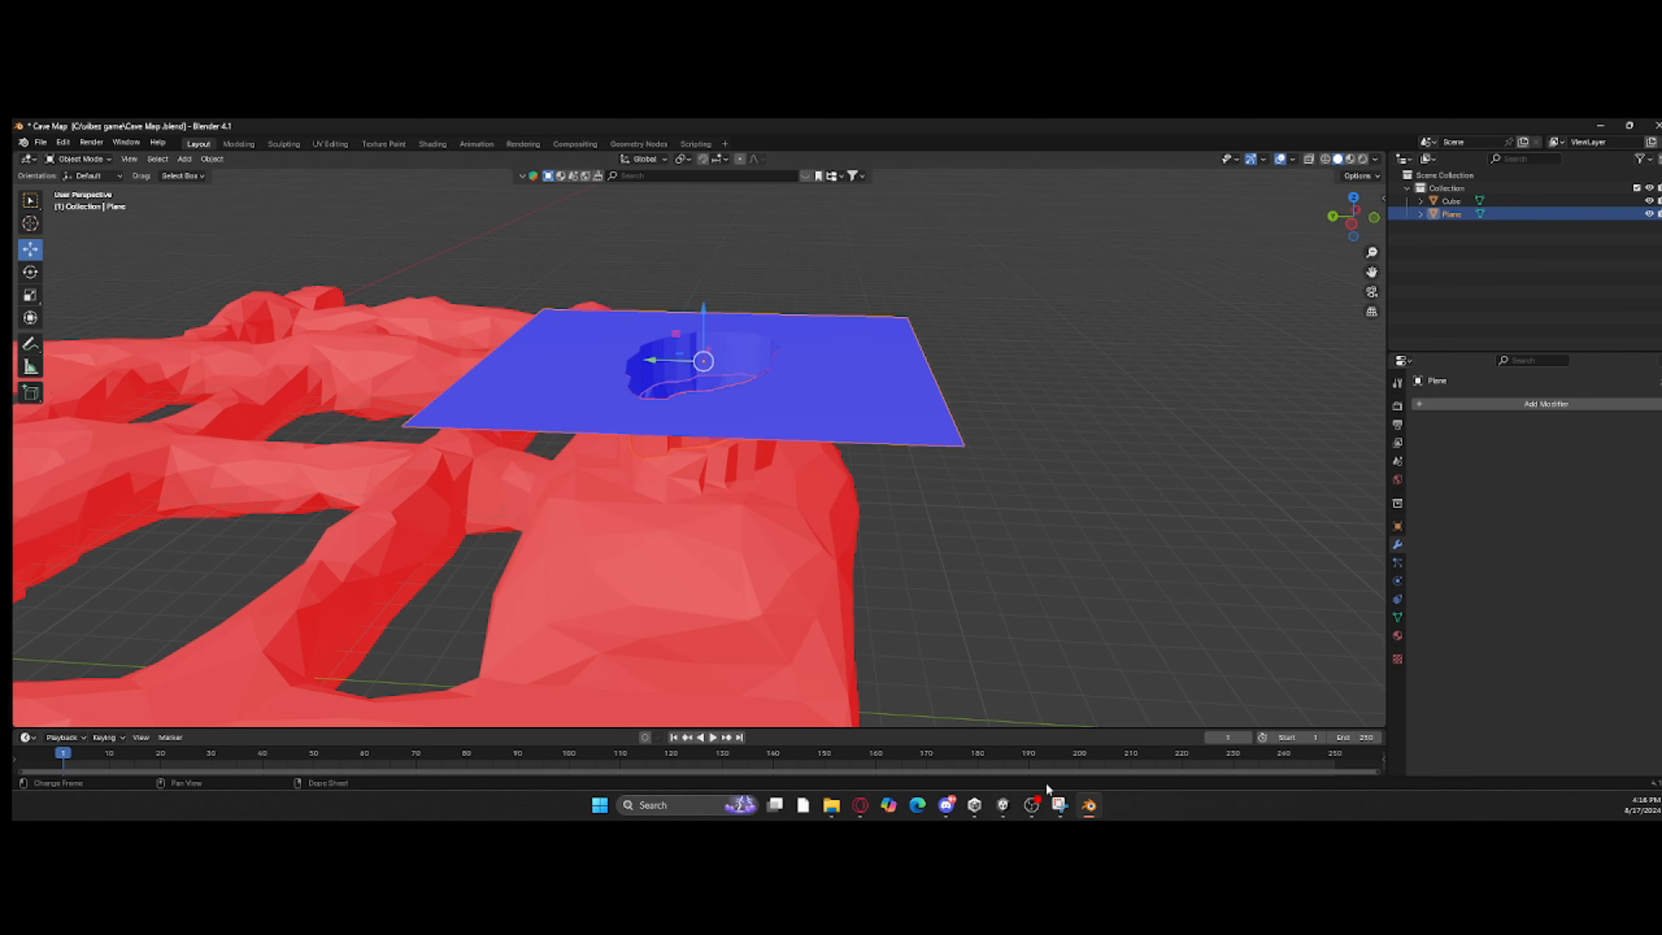
# Step: Switch to Unity, start importing a new asset into the Caves folder, and search the blender stuff - Copy and Documents folders for the cave file
pyautogui.click(1002, 806)
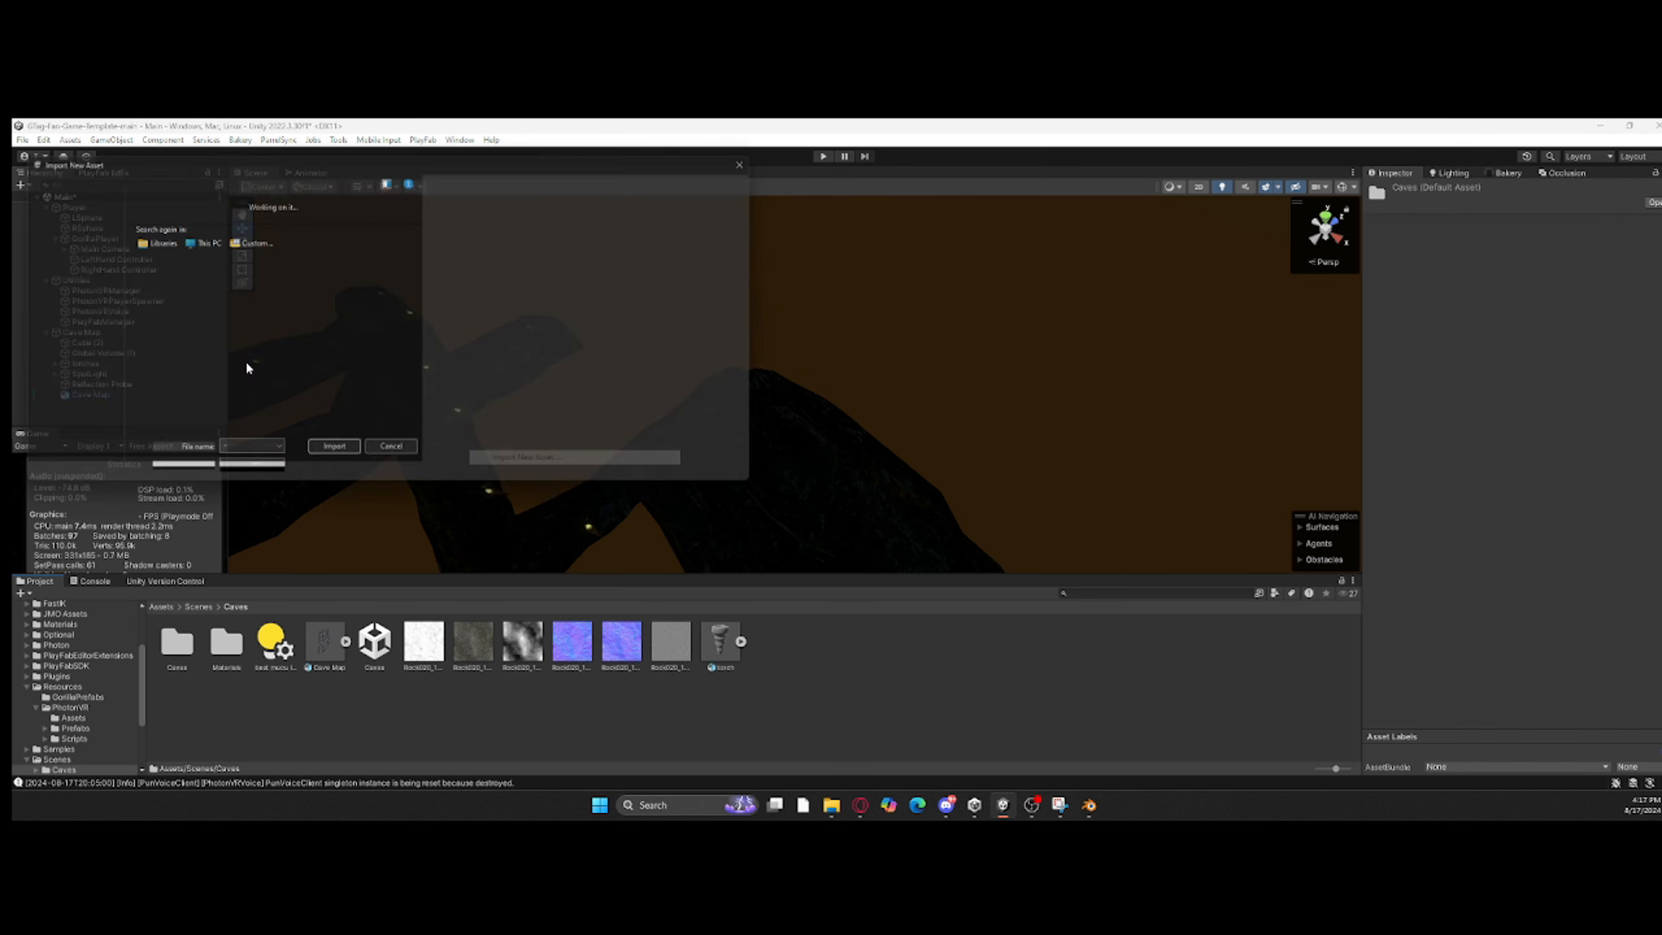
pyautogui.click(656, 185)
pyautogui.write('cave')
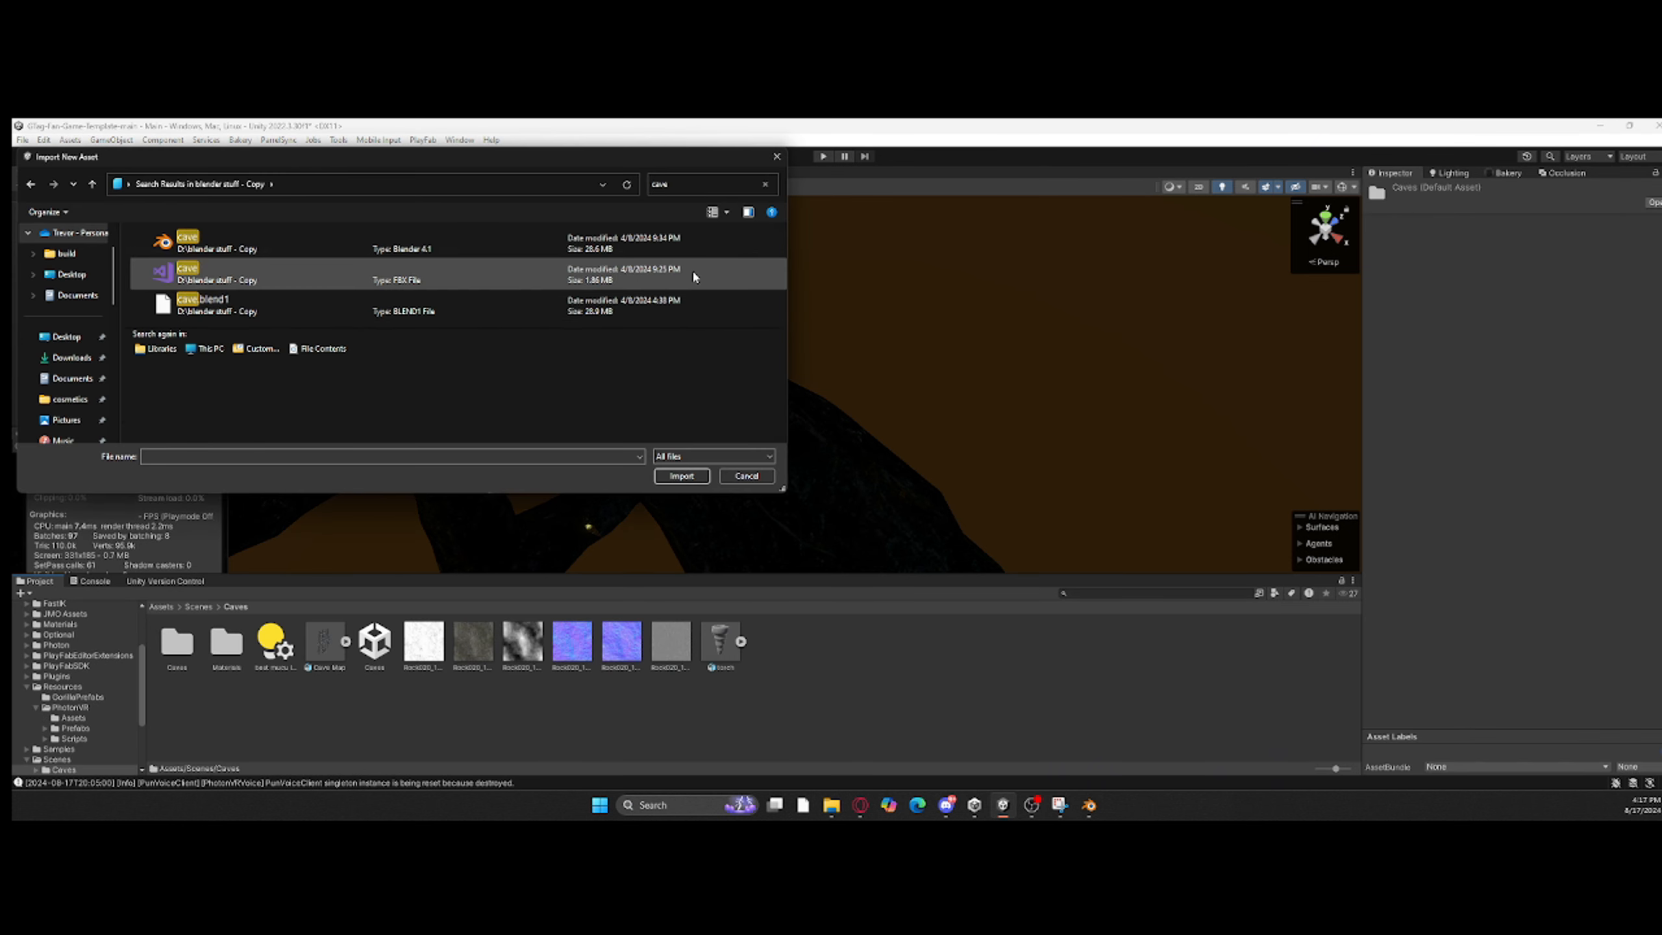
pyautogui.click(73, 378)
pyautogui.click(667, 184)
pyautogui.write('cav')
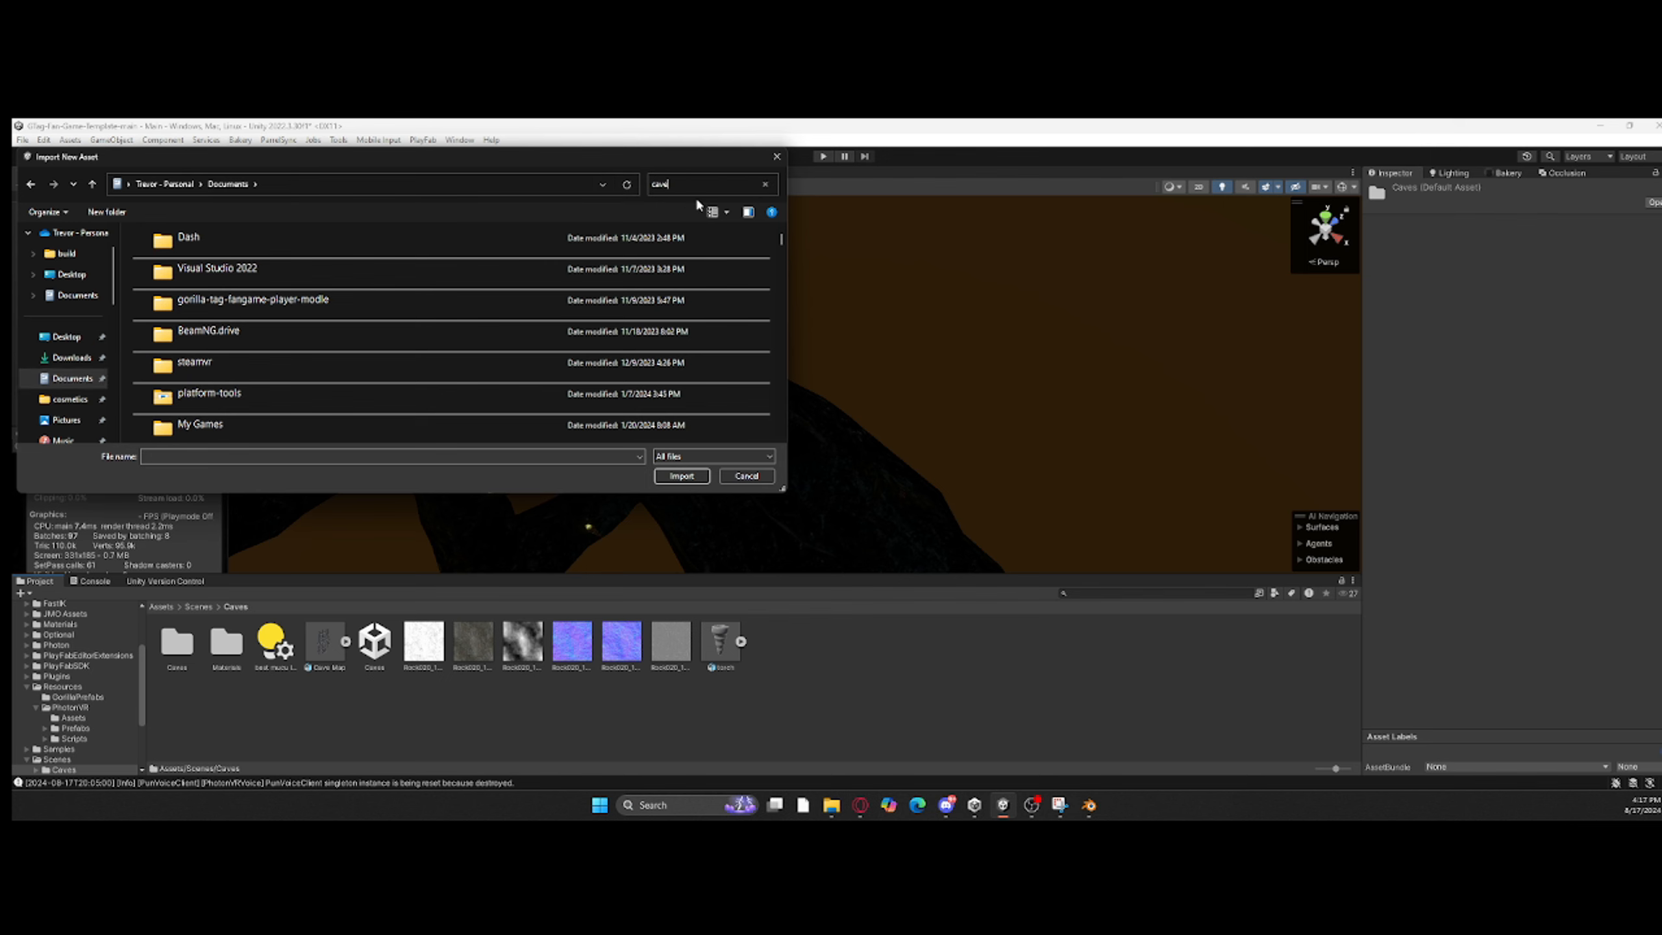
pyautogui.press('BackSpace')
pyautogui.press('BackSpace')
pyautogui.press('BackSpace')
pyautogui.scroll(-20, 545, 302)
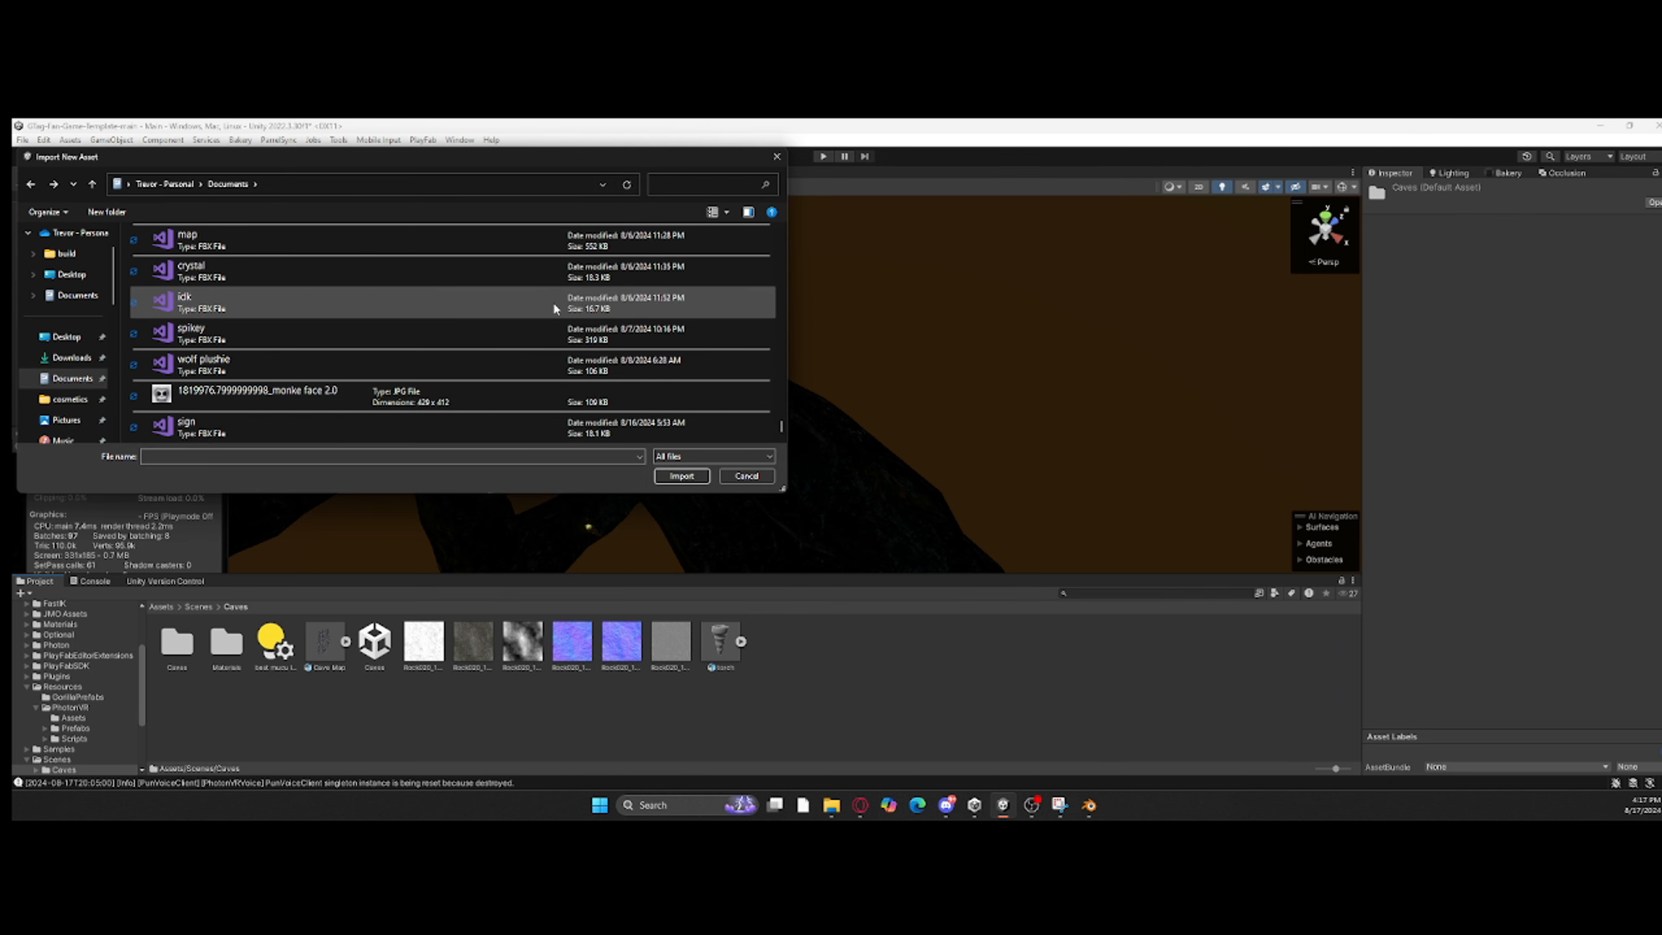
pyautogui.scroll(-2, 63, 401)
# Step: Import the Cave Map FBX from the vibez game folder, place it in the scene, and set the handle position to Pivot
pyautogui.click(72, 358)
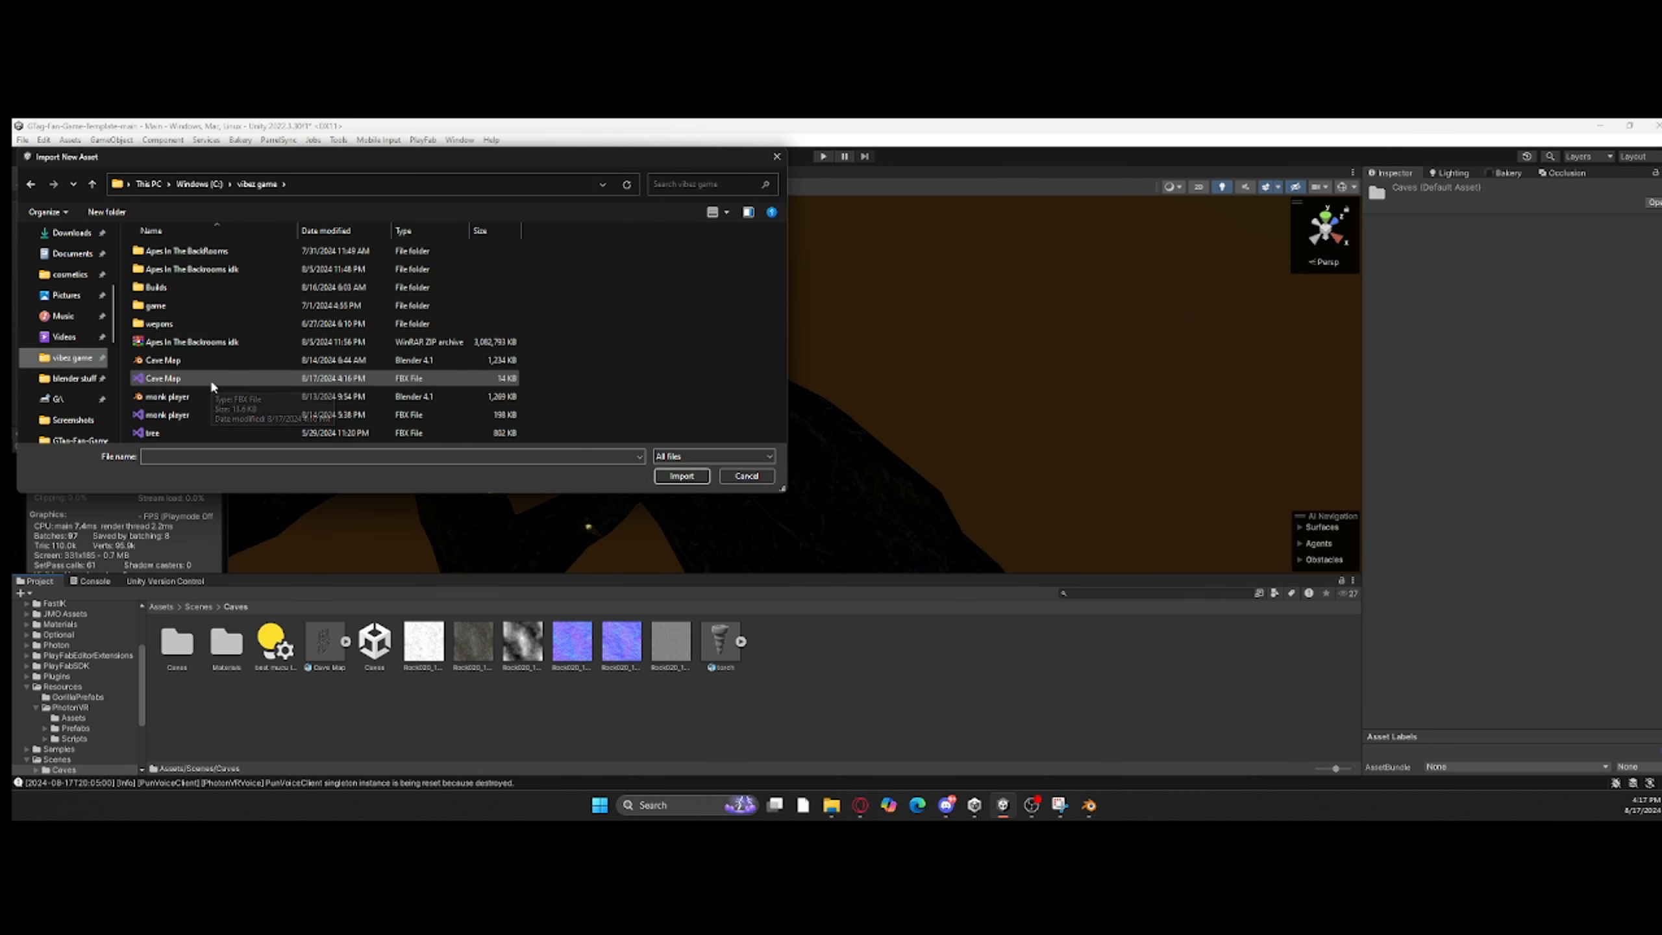
pyautogui.doubleClick(163, 378)
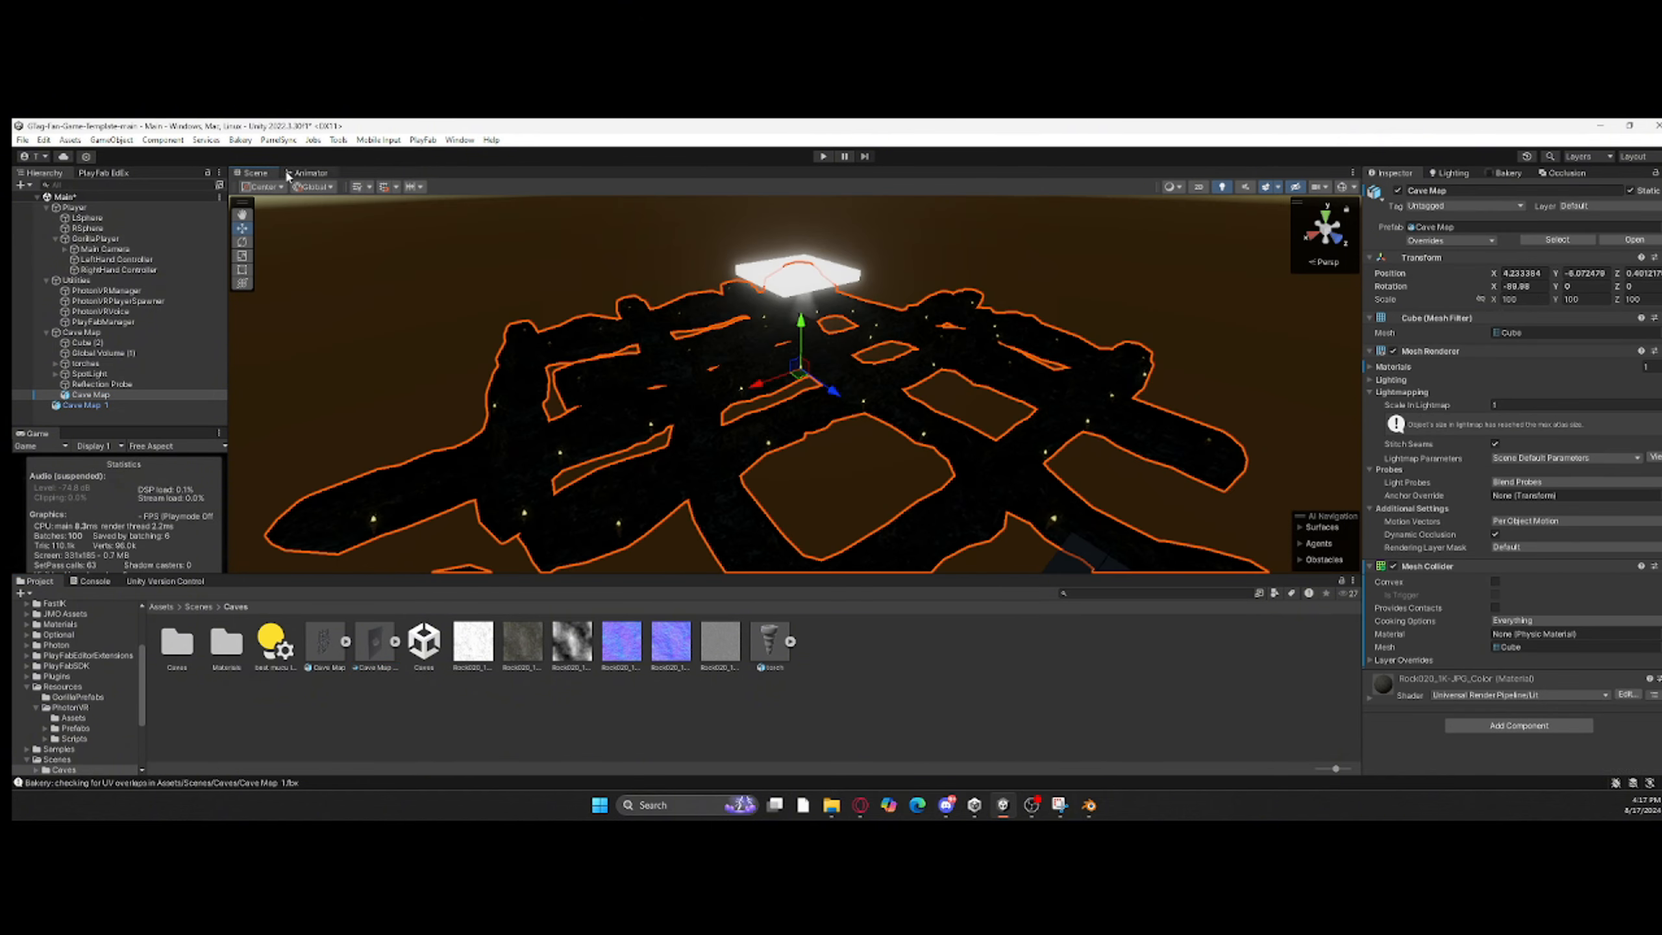
pyautogui.click(276, 187)
pyautogui.click(272, 219)
pyautogui.moveTo(588, 340); pyautogui.dragTo(799, 413, button='right')
# Step: Try to copy the original Cave Map's transform onto Cave Map 1, and delete Cave Map 1 from the scene
pyautogui.click(1660, 173)
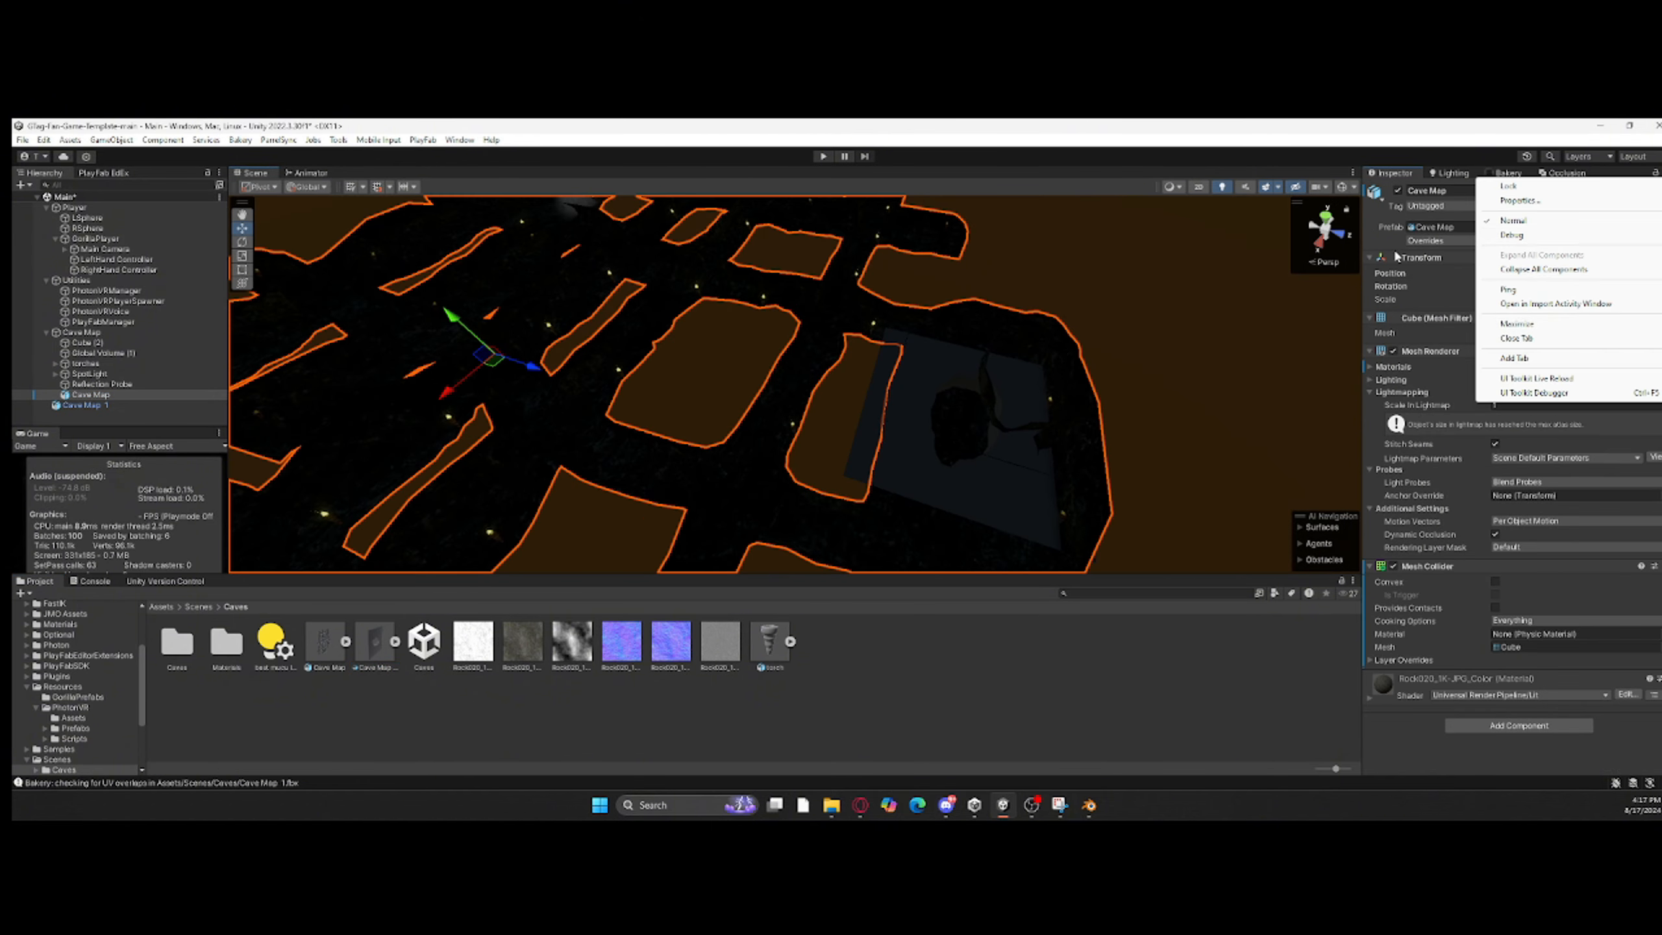
pyautogui.click(1397, 256)
pyautogui.click(1660, 257)
pyautogui.moveTo(1564, 367)
pyautogui.click(1463, 425)
pyautogui.click(1014, 415)
pyautogui.click(1400, 257)
pyautogui.click(1660, 258)
pyautogui.click(1462, 429)
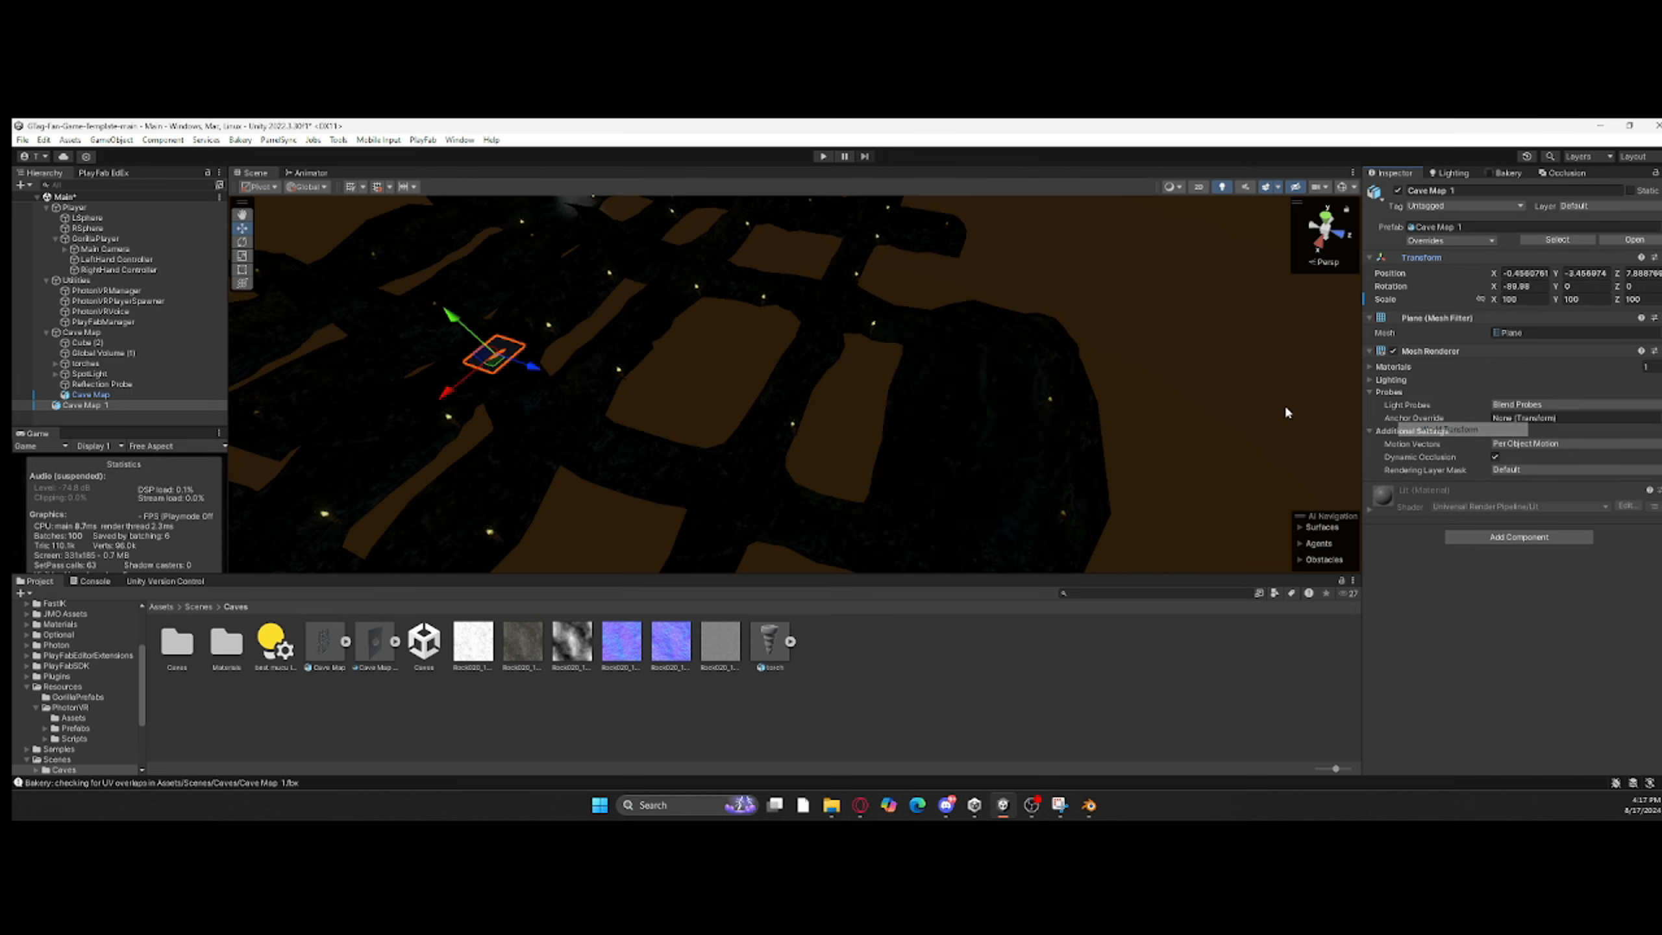
pyautogui.moveTo(1287, 412); pyautogui.dragTo(720, 393, button='right')
pyautogui.press('Delete')
pyautogui.moveTo(720, 524); pyautogui.dragTo(589, 471, button='right')
# Step: Switch to Blender and try to set a new origin for the cave mesh Cube using the 3D cursor
pyautogui.click(1598, 125)
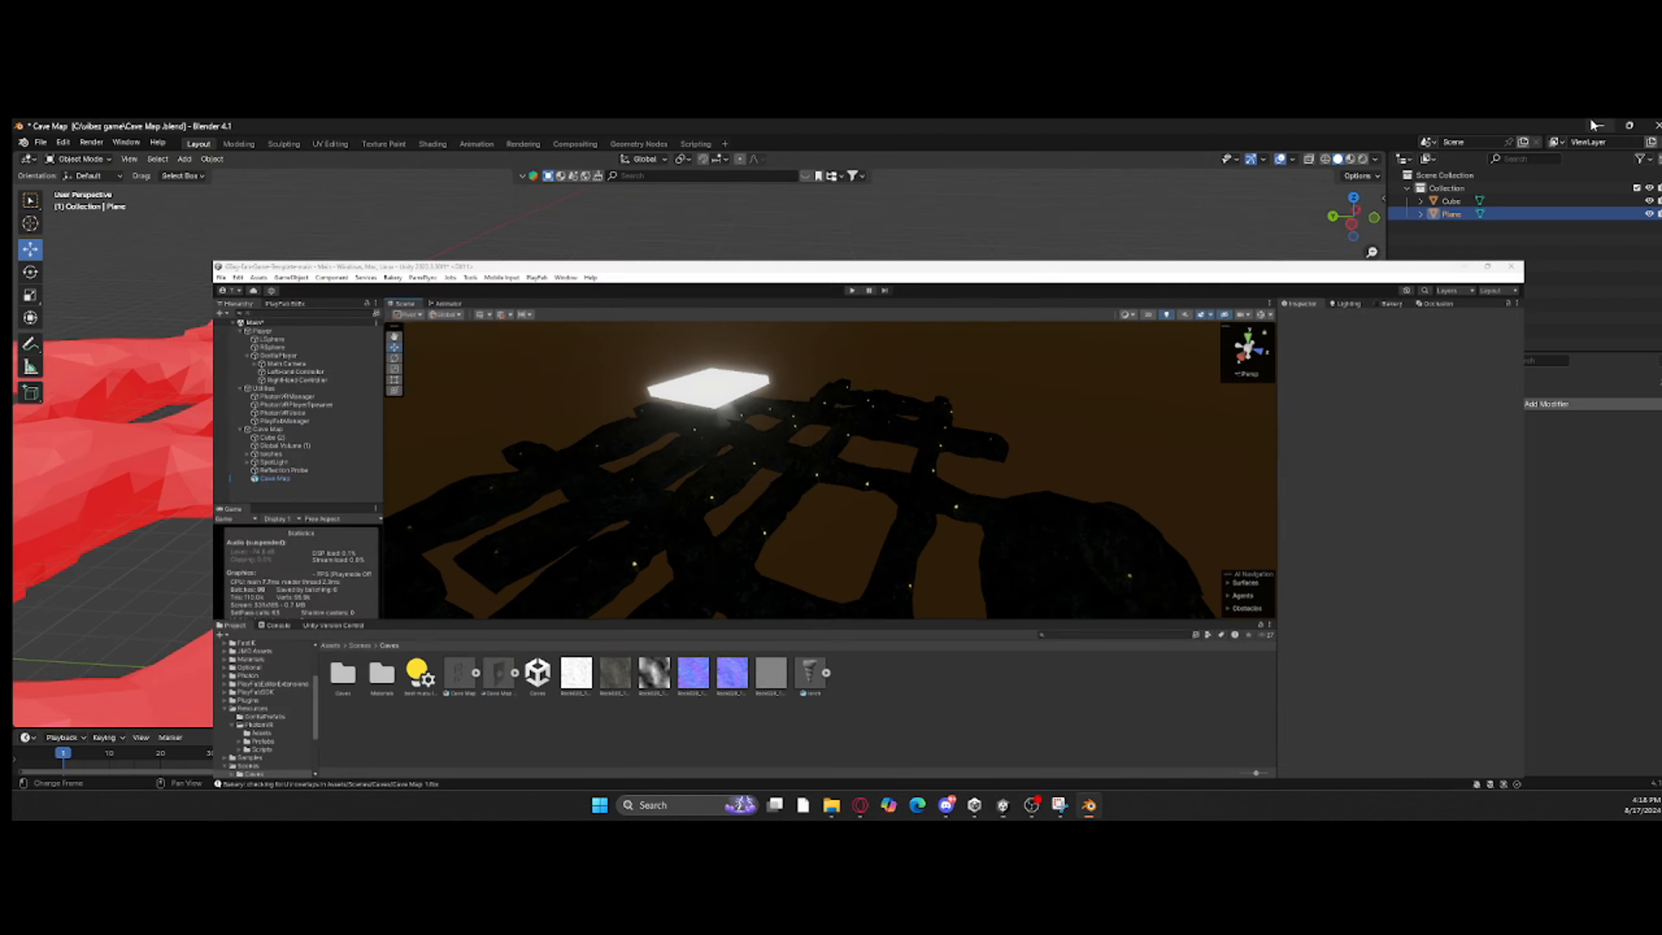
pyautogui.moveTo(1021, 482); pyautogui.dragTo(831, 452, button='middle')
pyautogui.scroll(-2, 785, 465)
pyautogui.click(721, 479)
pyautogui.moveTo(721, 479); pyautogui.dragTo(864, 550, button='middle')
pyautogui.click(715, 456)
pyautogui.rightClick(714, 457)
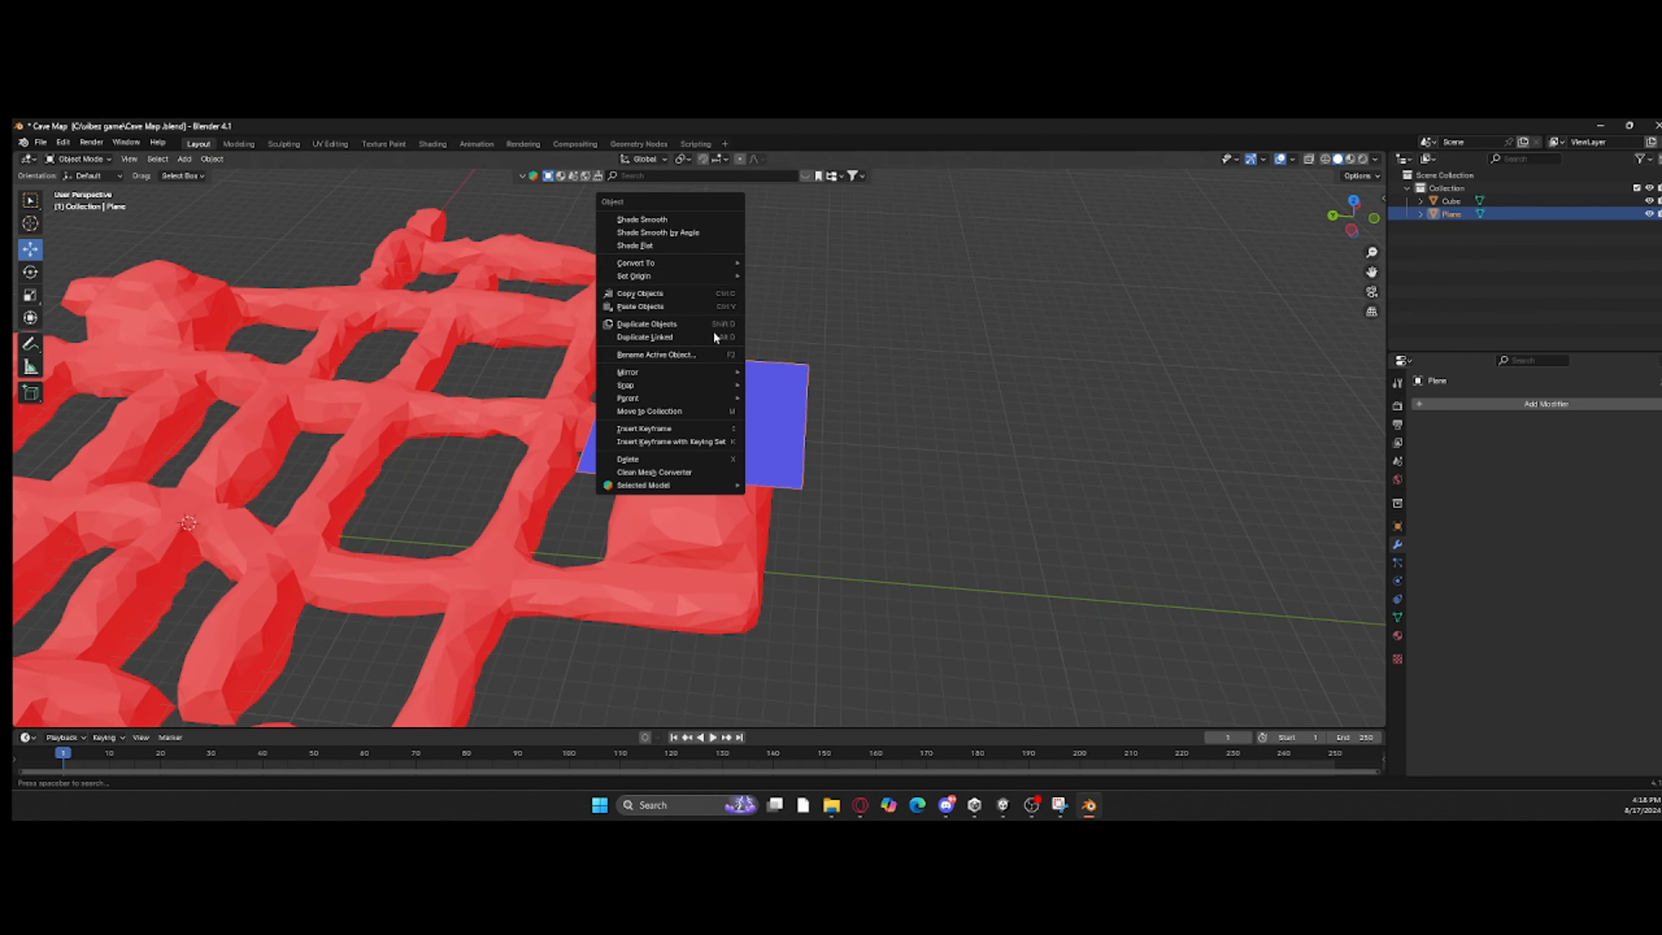
pyautogui.click(712, 553)
pyautogui.rightClick(712, 553)
pyautogui.moveTo(662, 377)
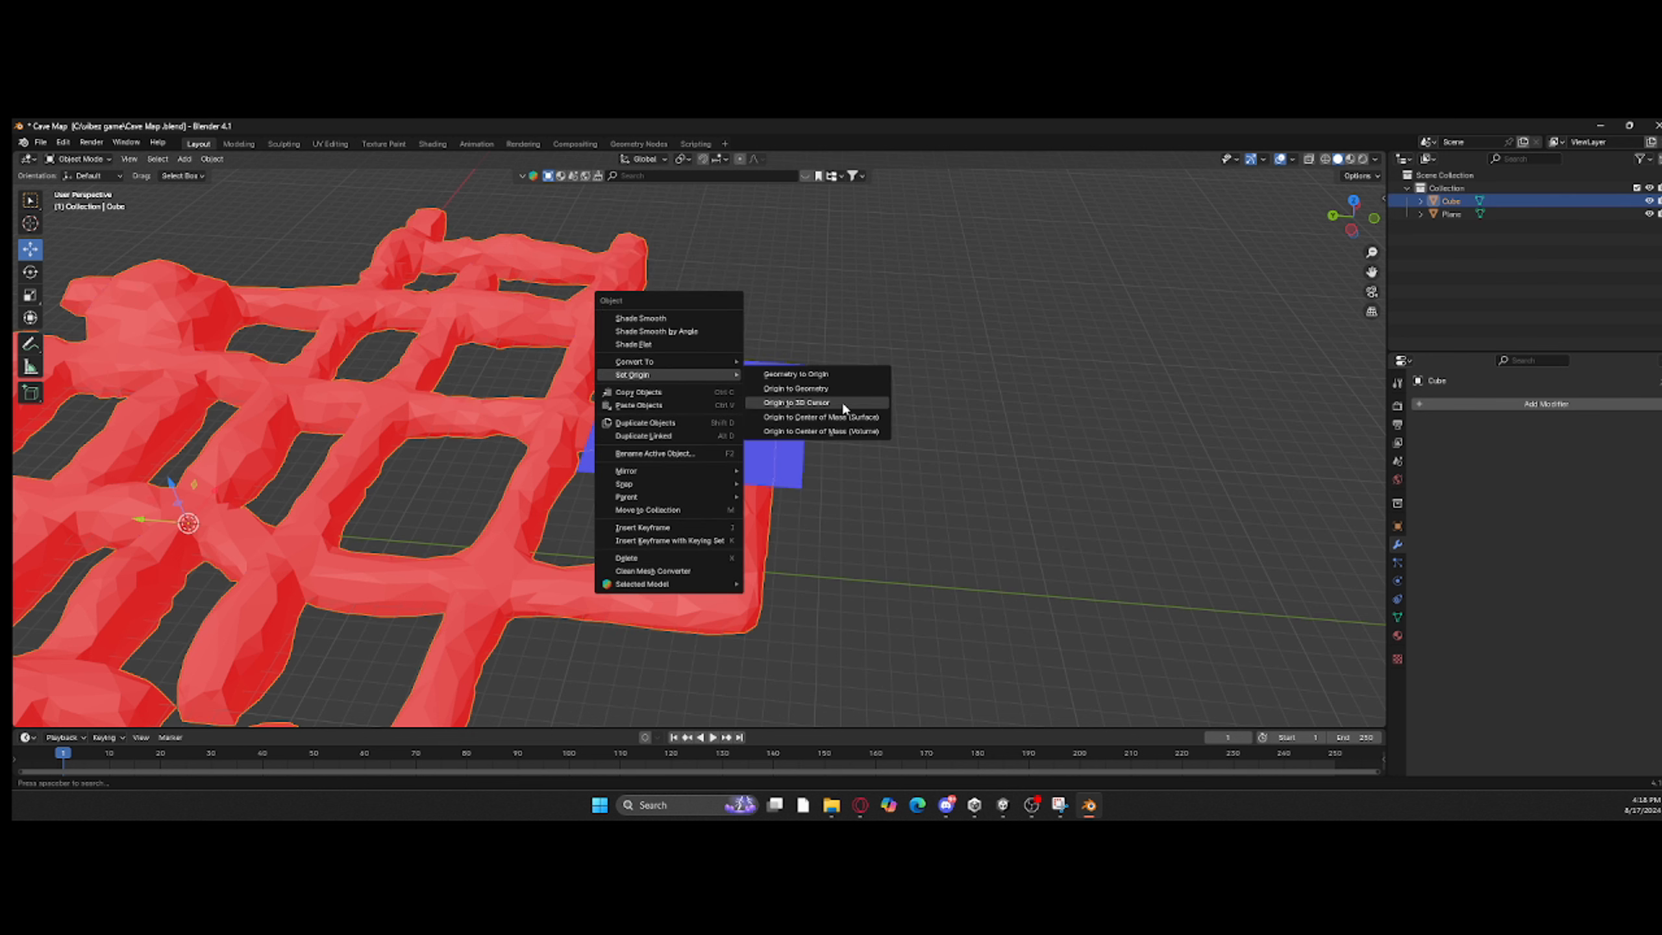
pyautogui.click(29, 223)
pyautogui.rightClick(693, 529)
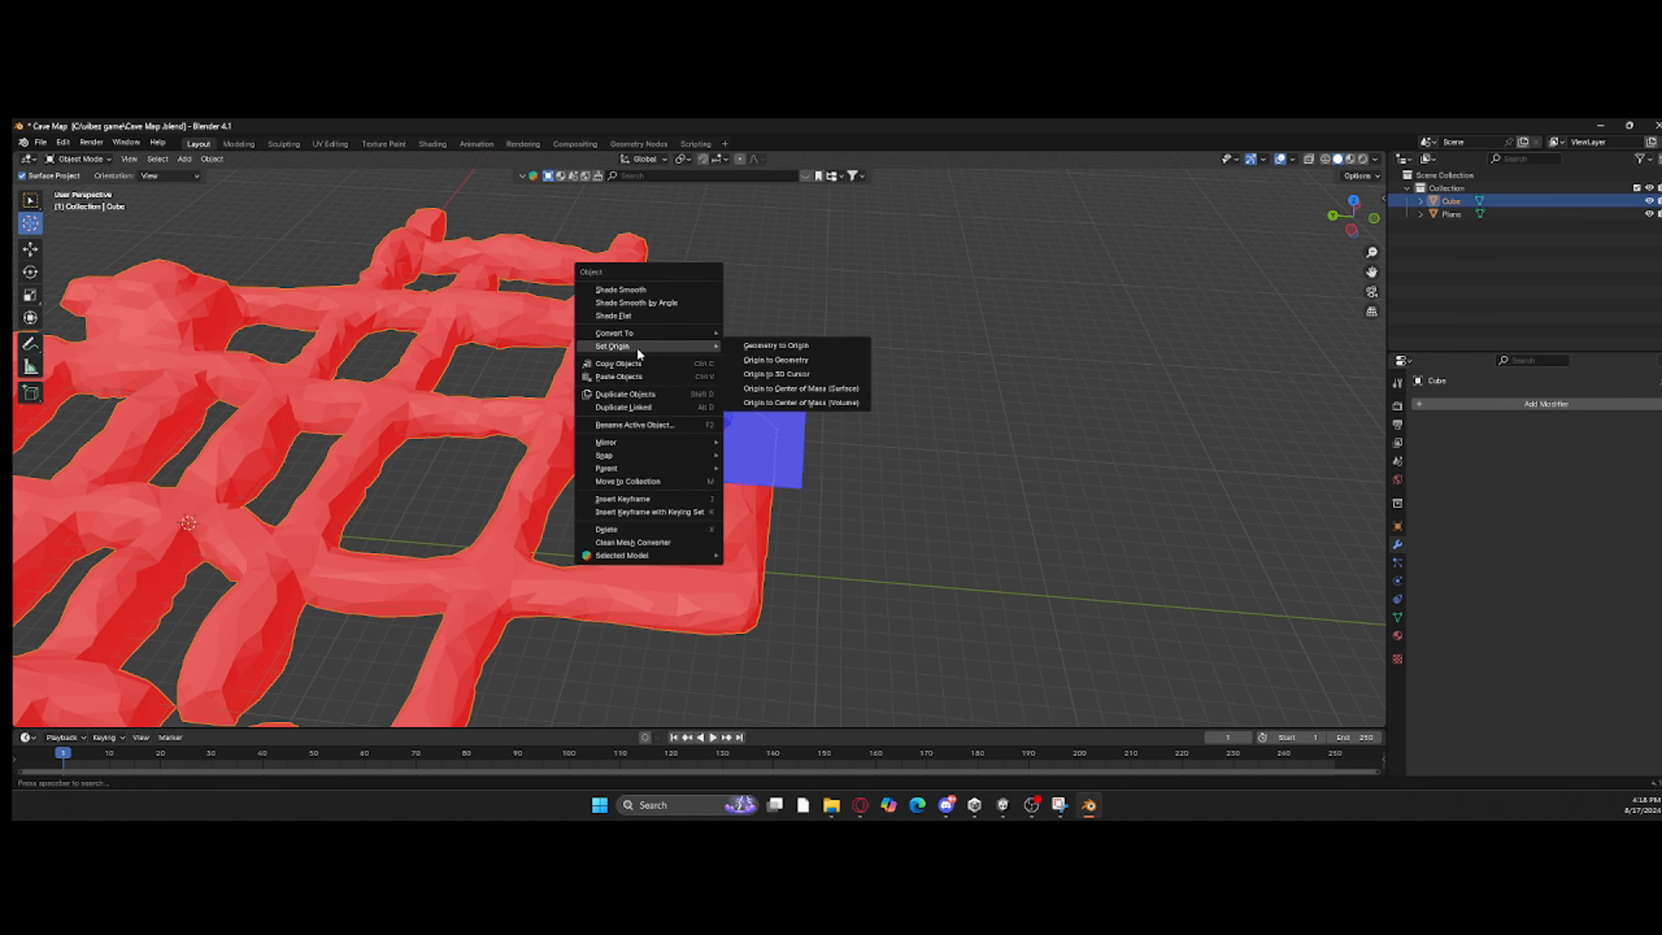
pyautogui.rightClick(983, 615)
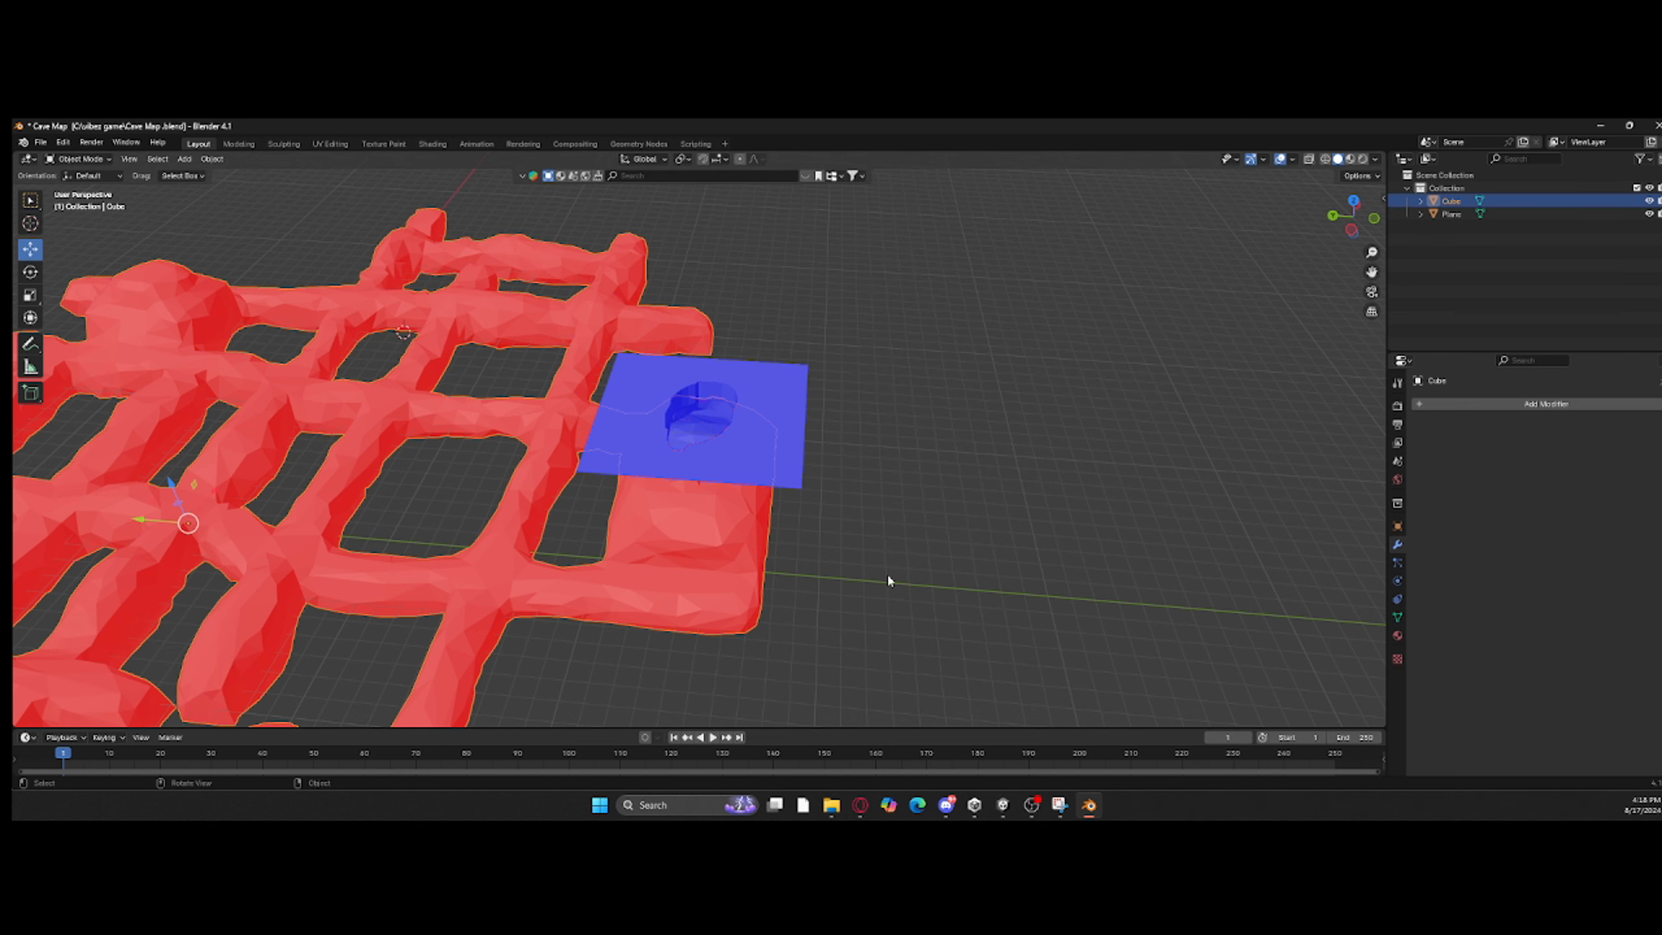
# Step: Select both the cave mesh and the plane, and export the selected objects as FBX, overwriting Cave Map.fbx in the vibez game folder
pyautogui.press('a')
pyautogui.click(40, 142)
pyautogui.moveTo(97, 329)
pyautogui.click(216, 469)
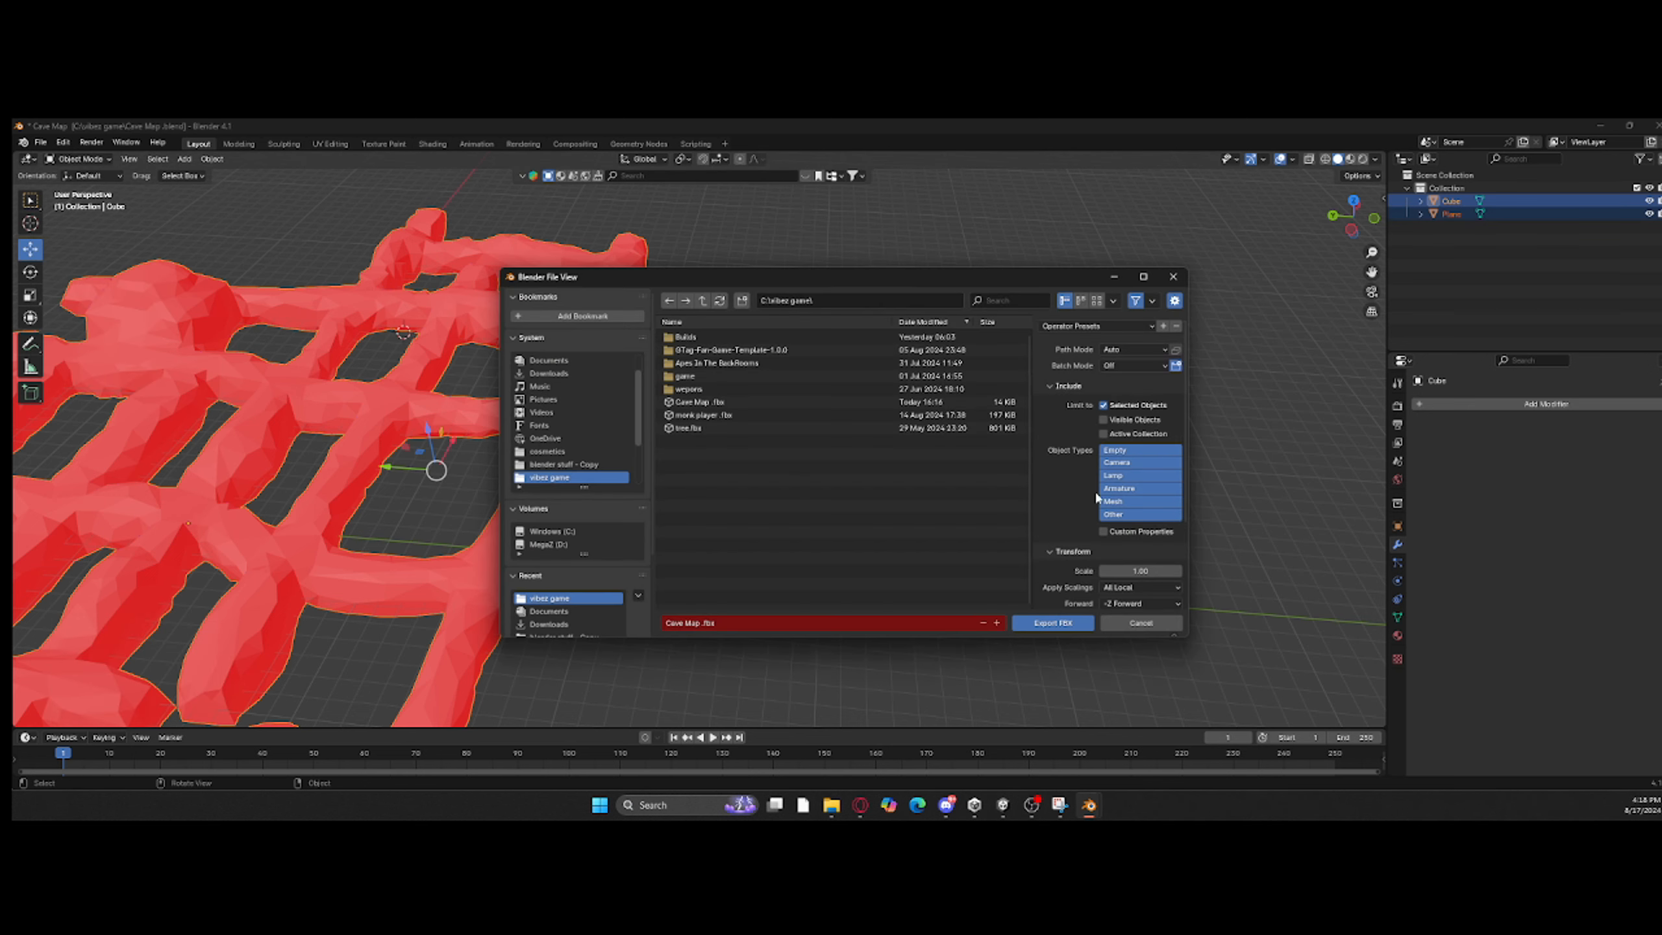
pyautogui.click(1051, 624)
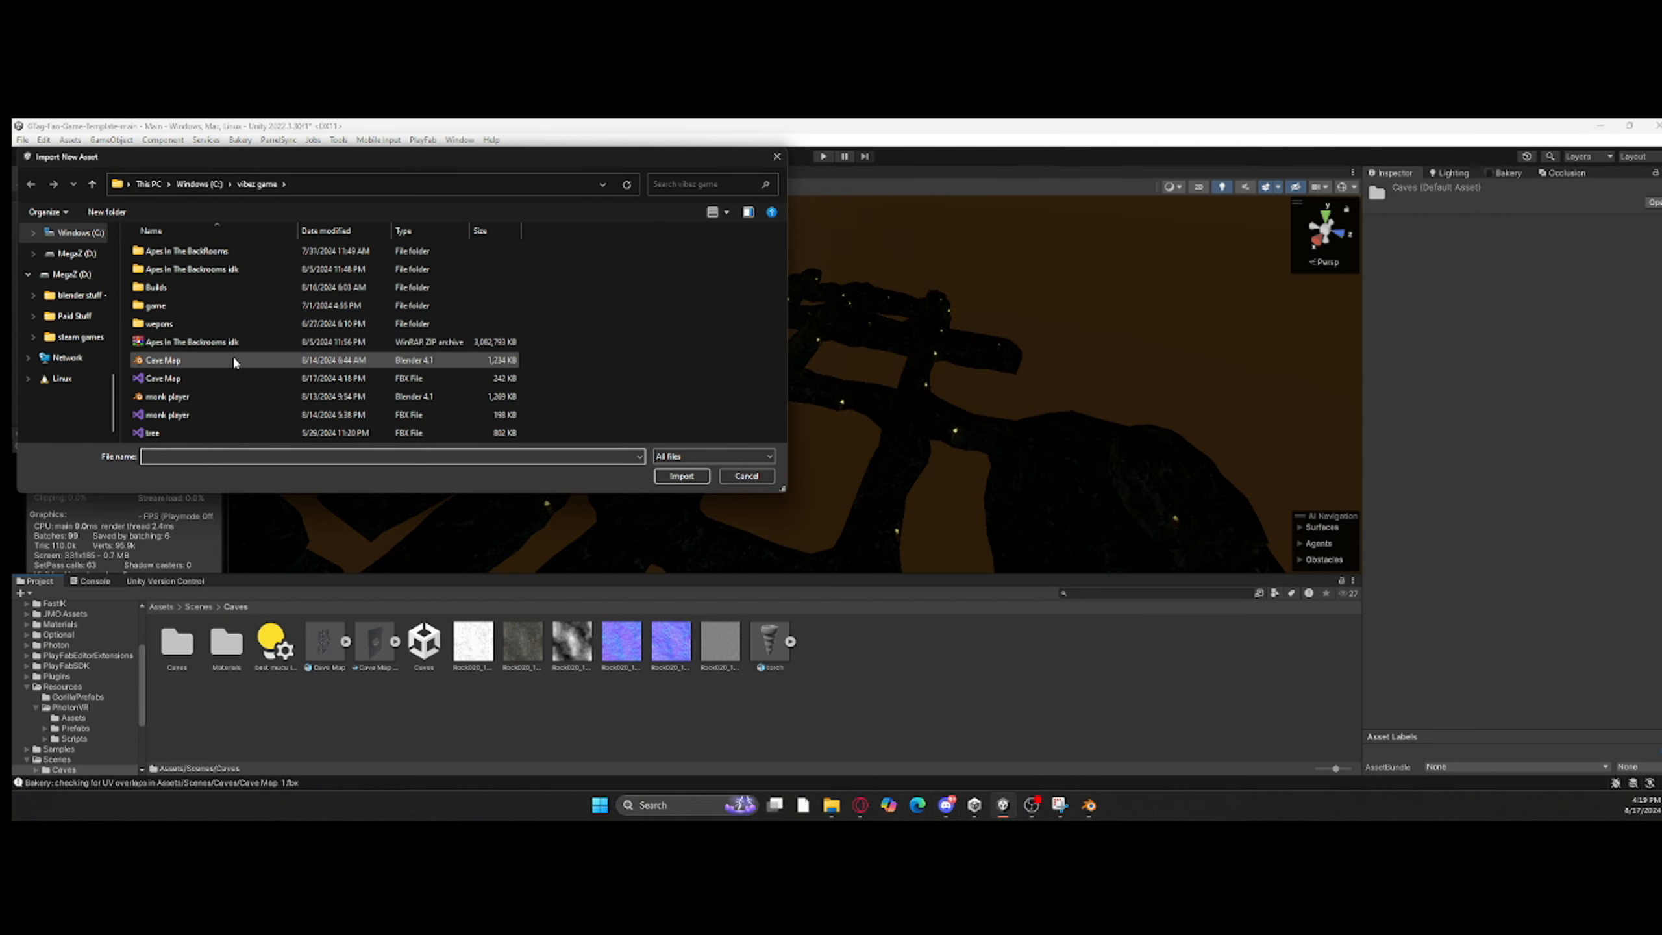
# Step: Import the updated Cave Map FBX into the Caves folder in Unity and place it in the scene
pyautogui.doubleClick(240, 384)
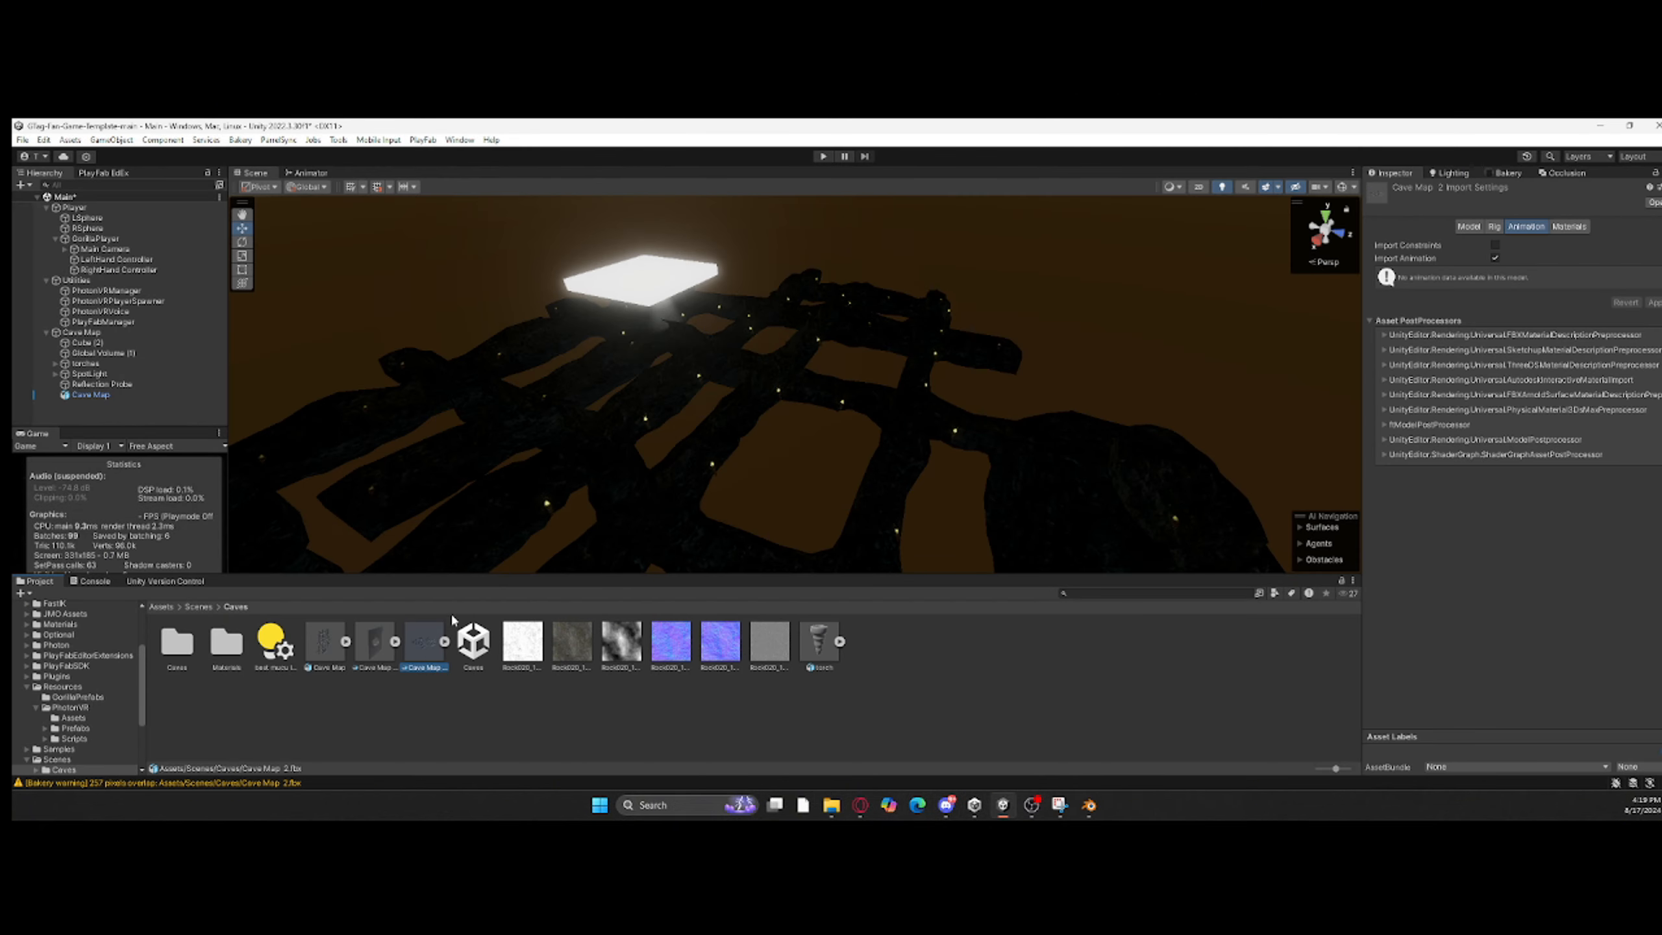
pyautogui.moveTo(429, 640); pyautogui.dragTo(533, 472)
pyautogui.moveTo(534, 472); pyautogui.dragTo(535, 470)
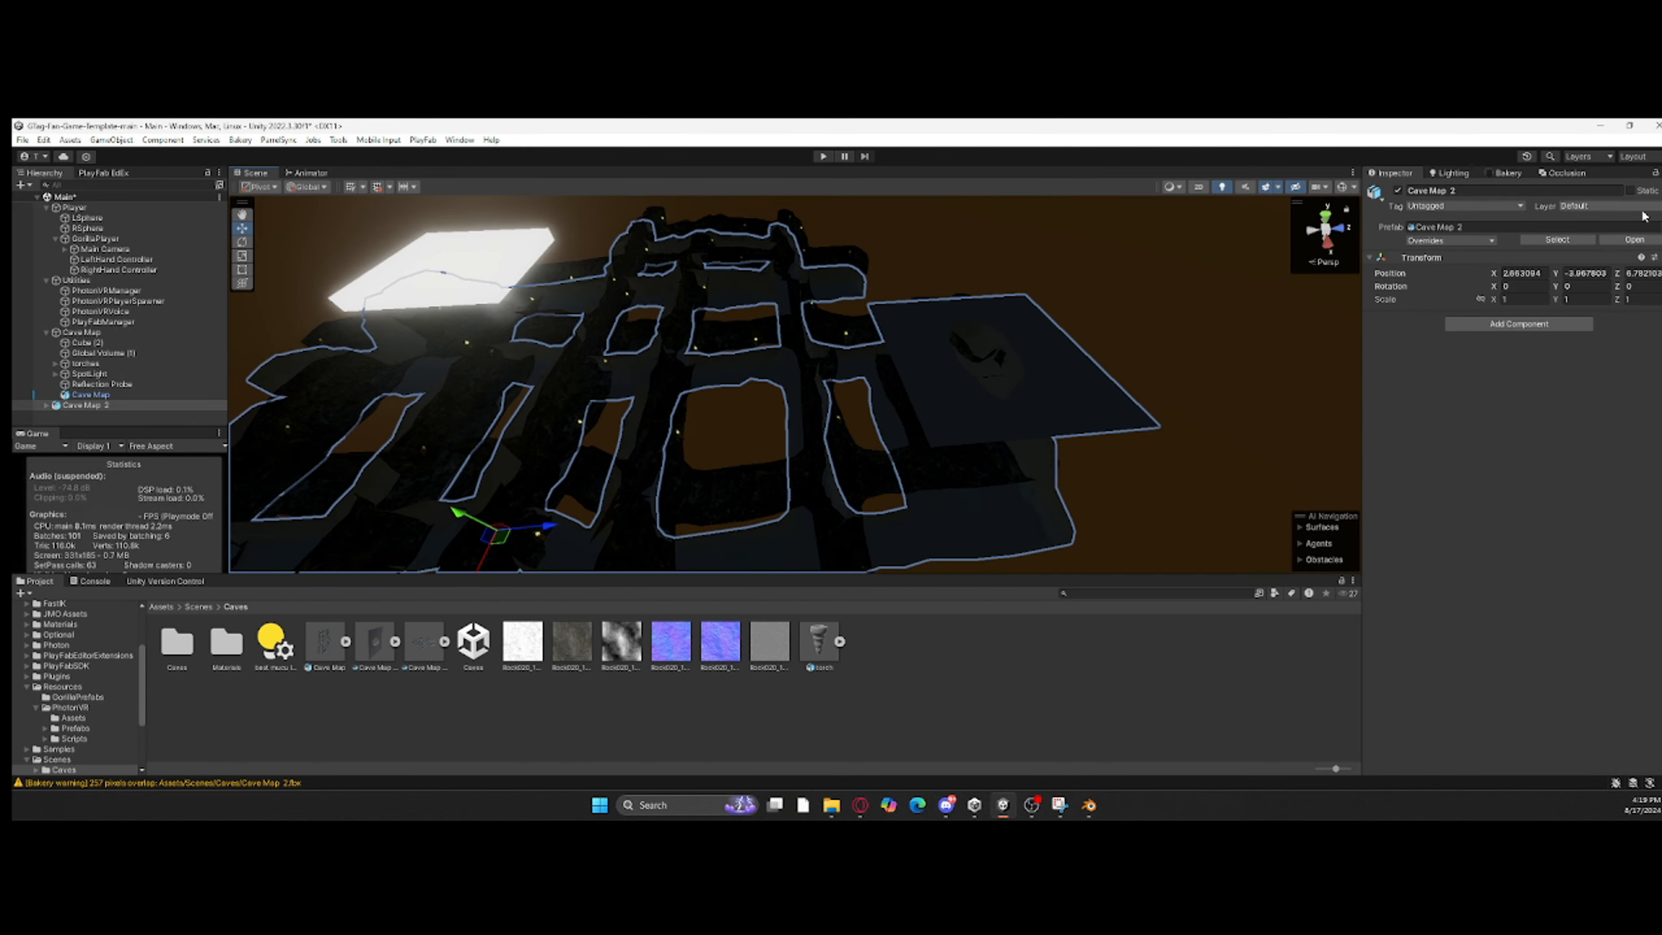
# Step: Try to paste the copied transform onto Cave Map 2 and to delete its Cube and Plane children
pyautogui.click(1661, 258)
pyautogui.moveTo(1546, 386)
pyautogui.click(1461, 430)
pyautogui.click(868, 418)
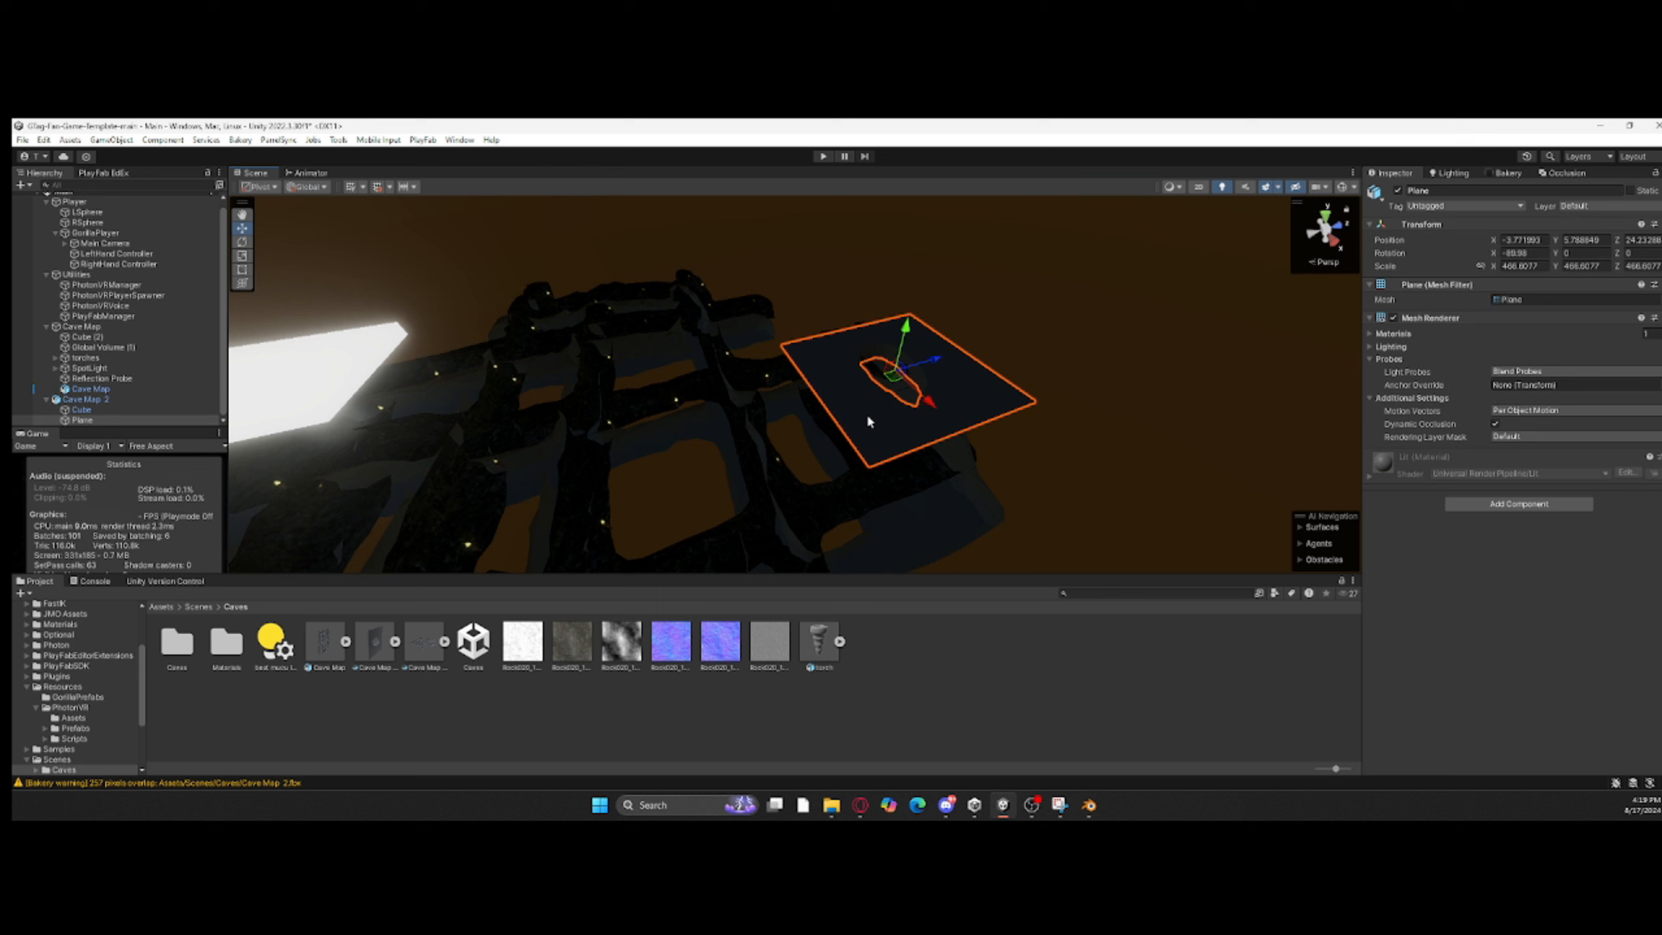
pyautogui.keyDown('shift'); pyautogui.click(118, 413); pyautogui.keyUp('shift')
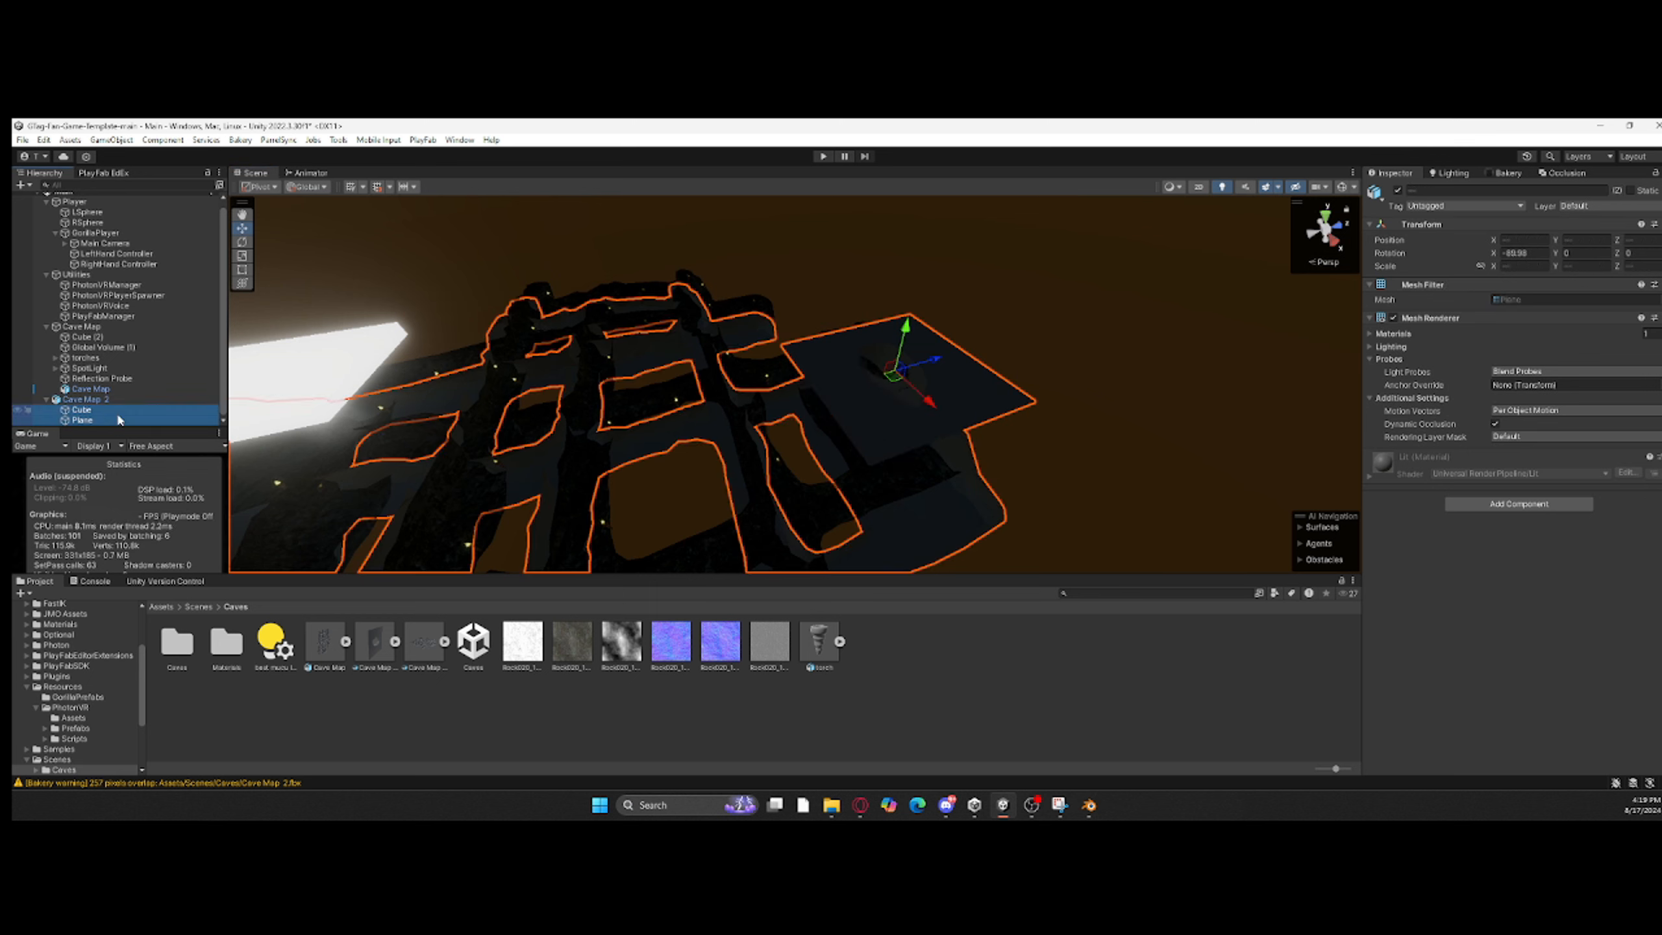
pyautogui.press('Delete')
pyautogui.click(934, 487)
# Step: Select the Cave Map 2 root and move it roughly over the original cave
pyautogui.click(101, 400)
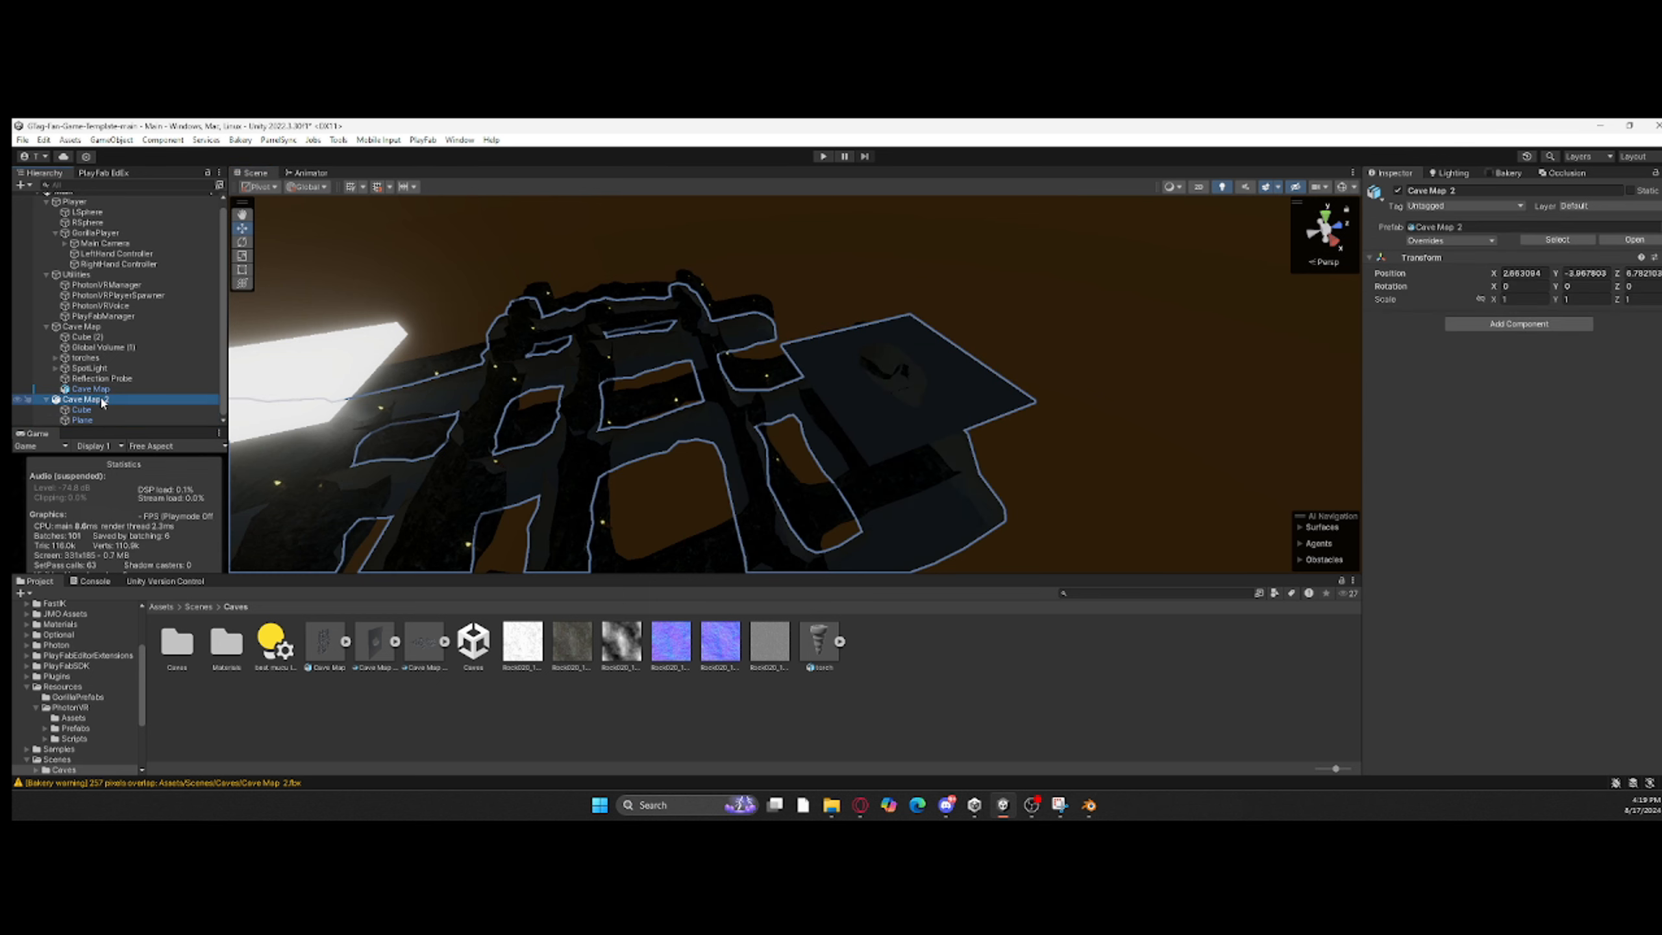
pyautogui.click(105, 410)
pyautogui.moveTo(331, 409); pyautogui.dragTo(556, 367, button='right')
pyautogui.click(110, 399)
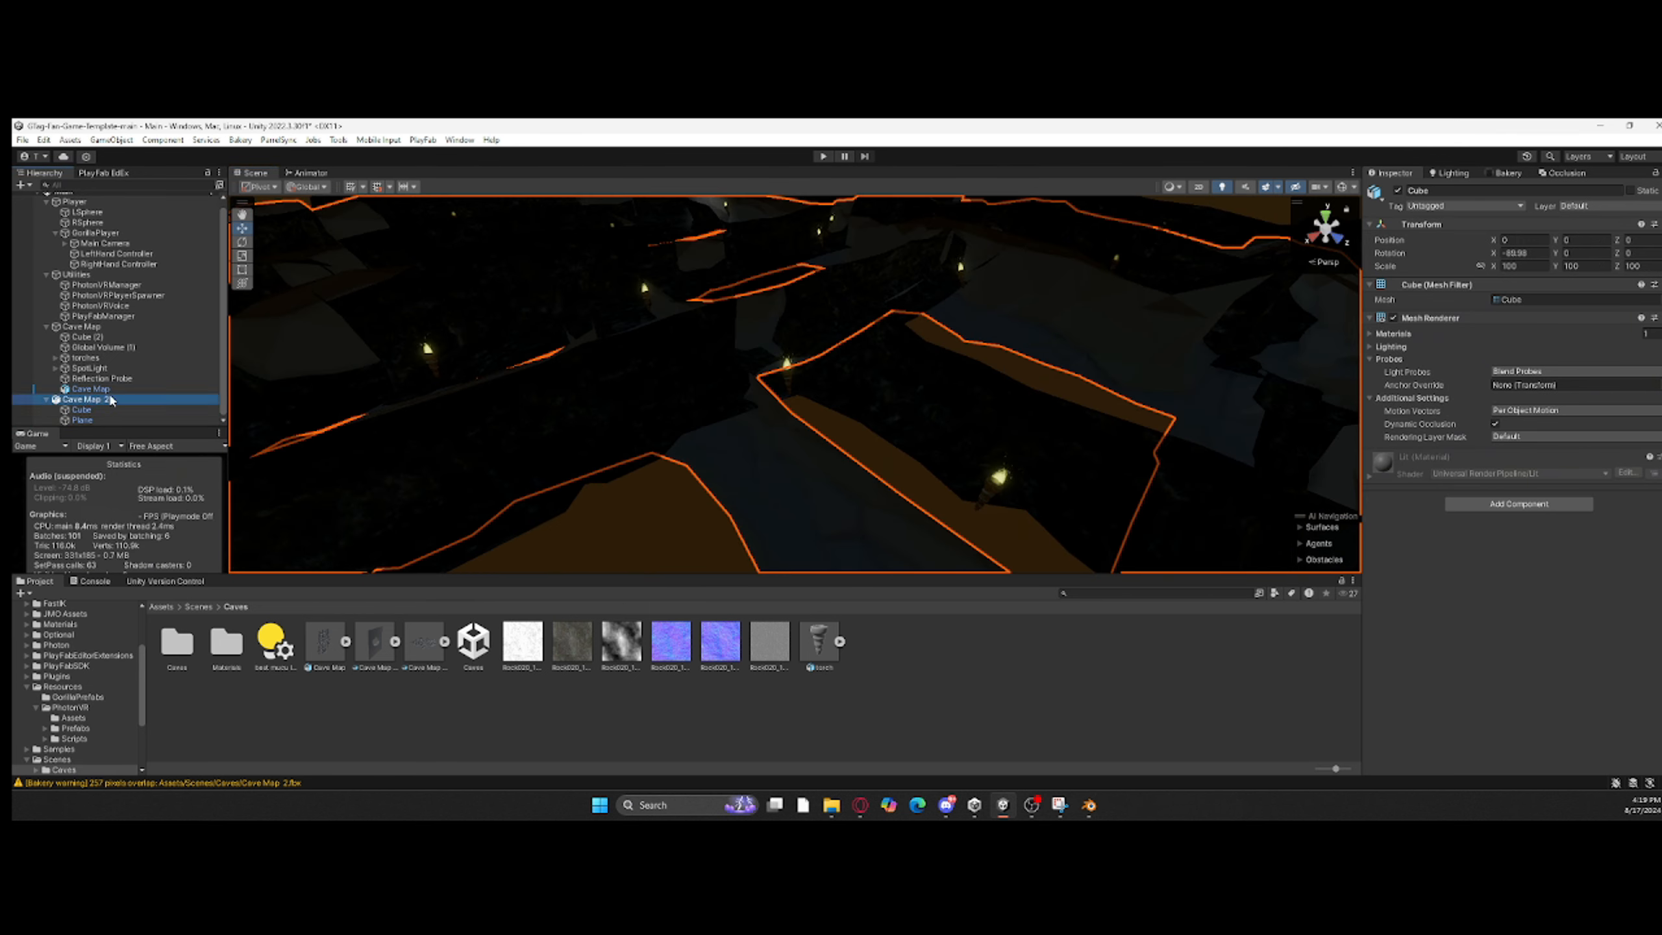
pyautogui.moveTo(458, 380); pyautogui.dragTo(1149, 393, button='right')
pyautogui.moveTo(972, 439)
pyautogui.mouseDown()
pyautogui.moveTo(934, 421)
pyautogui.moveTo(971, 421)
pyautogui.moveTo(963, 434)
pyautogui.mouseUp()
pyautogui.moveTo(963, 434); pyautogui.dragTo(910, 481, button='right')
# Step: Fine-tune Cave Map 2 to about Y -3.49 and Z 7.99 so its tunnels overlap the original cave
pyautogui.moveTo(713, 298); pyautogui.dragTo(722, 298)
pyautogui.moveTo(722, 298); pyautogui.dragTo(796, 262, button='right')
pyautogui.moveTo(772, 434); pyautogui.dragTo(775, 434)
pyautogui.moveTo(779, 435); pyautogui.dragTo(684, 363, button='right')
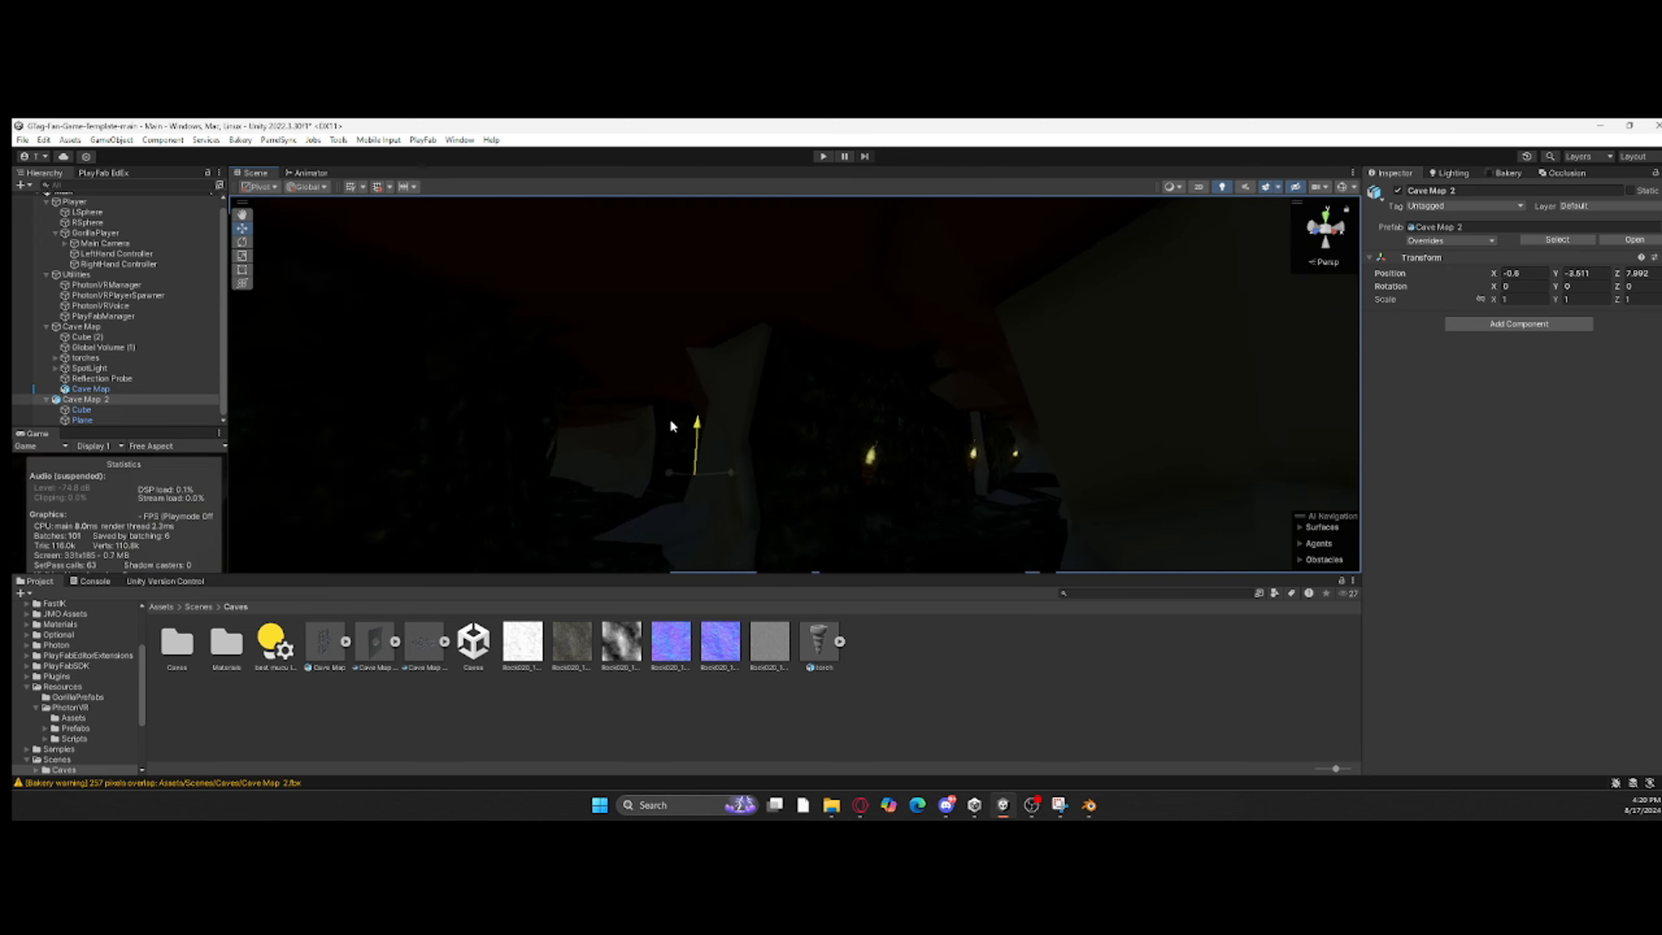
pyautogui.moveTo(671, 420); pyautogui.dragTo(670, 411)
pyautogui.moveTo(670, 411); pyautogui.dragTo(914, 479, button='right')
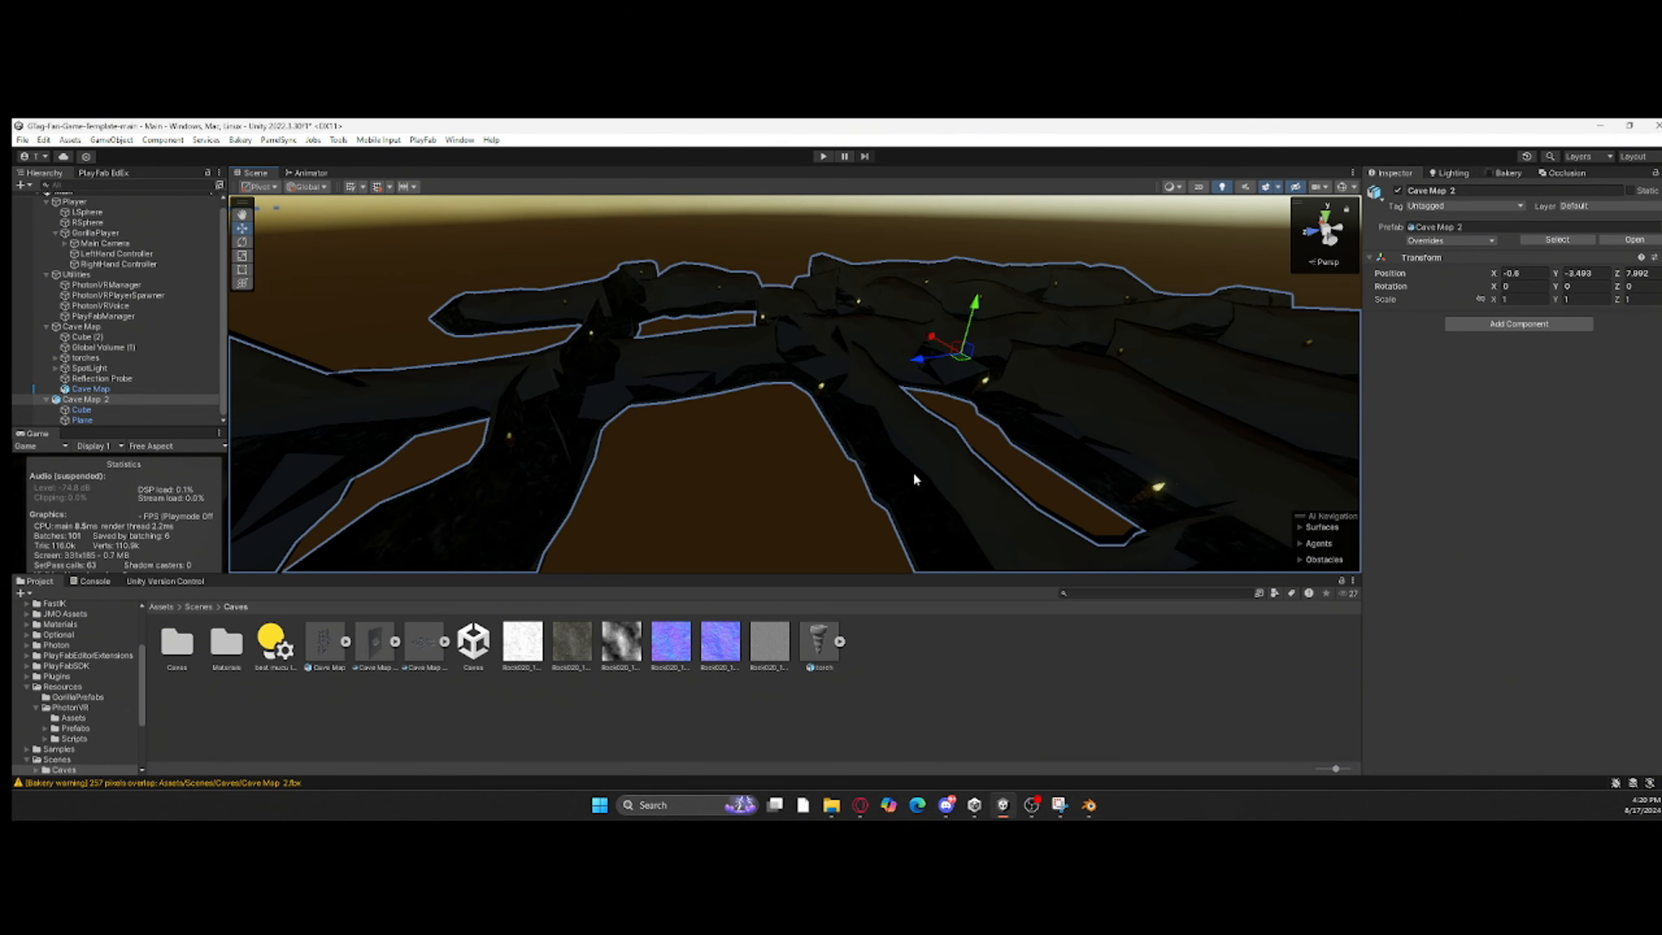
# Step: Collapse the Player and Utilities groups, delete the original Cave Map object, and undo the deletion
pyautogui.click(81, 409)
pyautogui.click(48, 208)
pyautogui.click(48, 218)
pyautogui.rightClick(123, 291)
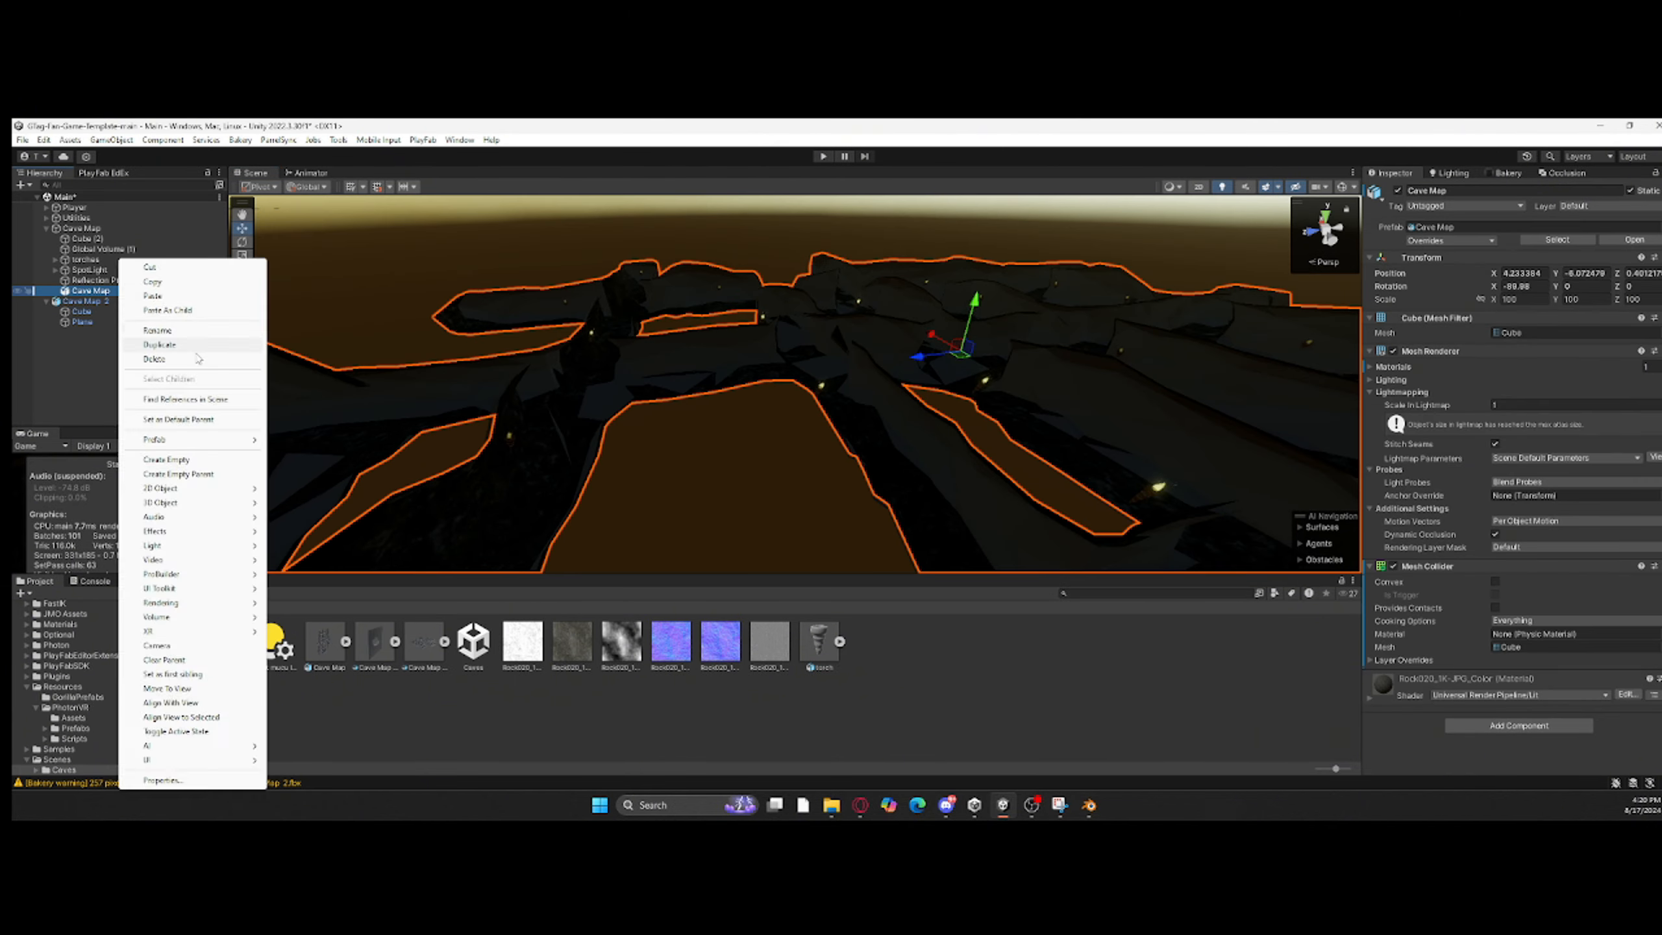
pyautogui.click(196, 361)
pyautogui.moveTo(753, 367); pyautogui.dragTo(615, 380, button='right')
pyautogui.hotkey('ctrl', 'z')
# Step: Try to paste the copied position onto the Cube child of Cave Map 2
pyautogui.click(118, 312)
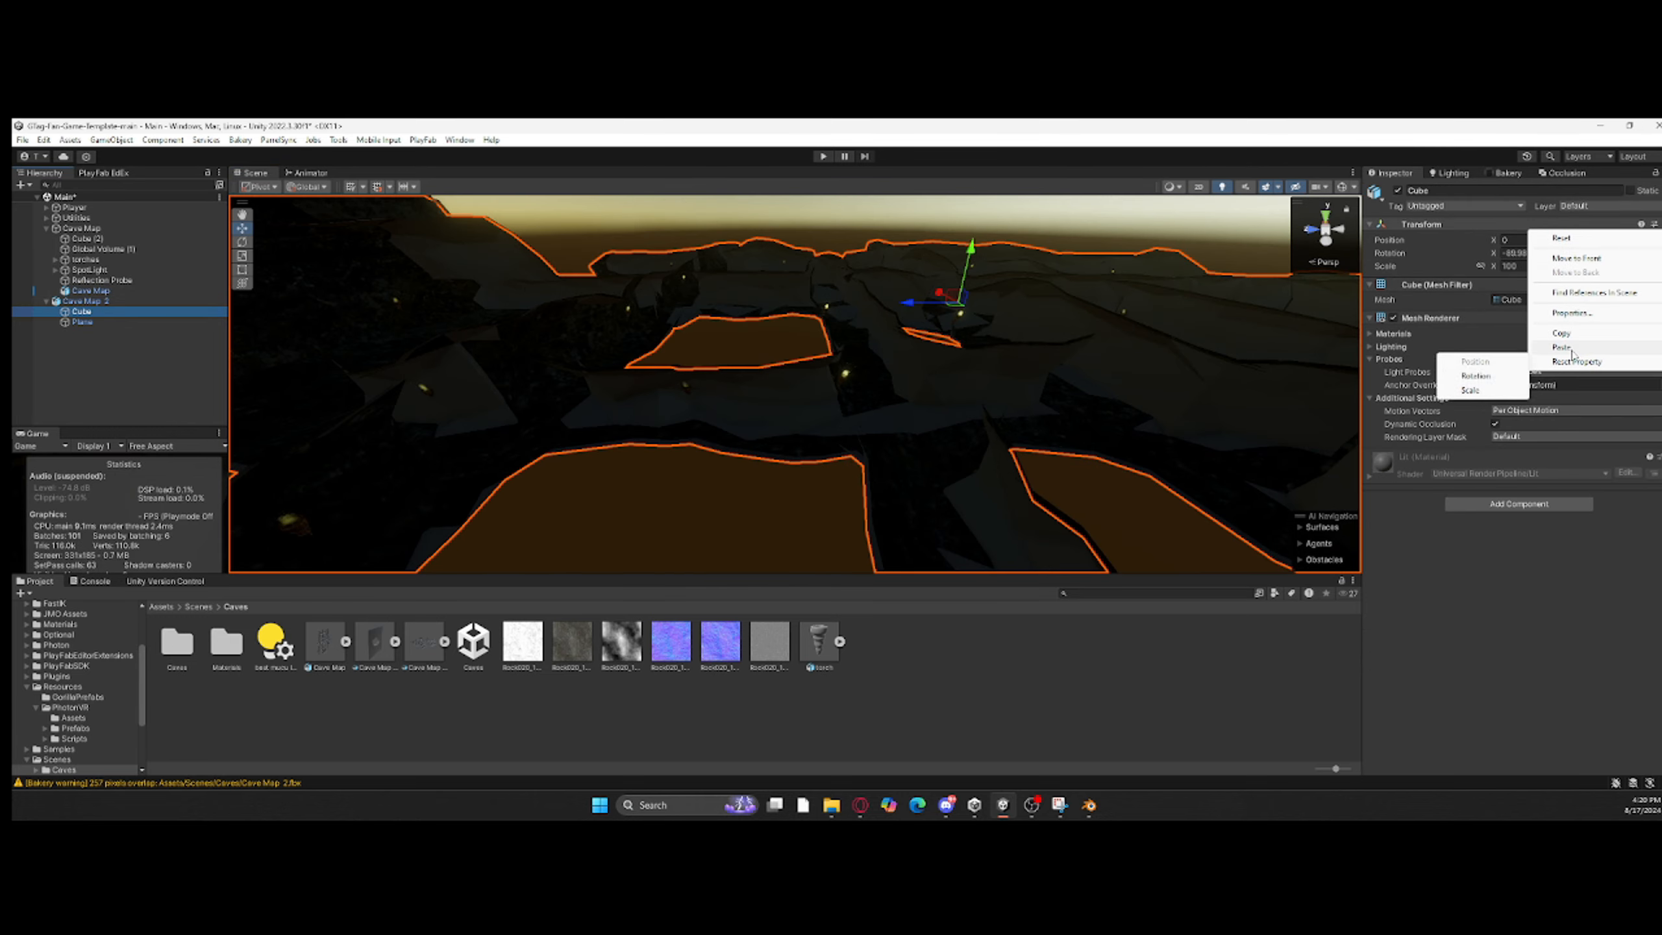
pyautogui.moveTo(1572, 352)
pyautogui.click(1481, 362)
# Step: Move the Plane child to about X -3.66 and Z 24.14, lining up its hole with the cave's roof opening
pyautogui.moveTo(903, 314); pyautogui.dragTo(900, 390, button='right')
pyautogui.click(897, 391)
pyautogui.moveTo(868, 254); pyautogui.dragTo(849, 282)
pyautogui.moveTo(849, 282); pyautogui.dragTo(723, 249, button='right')
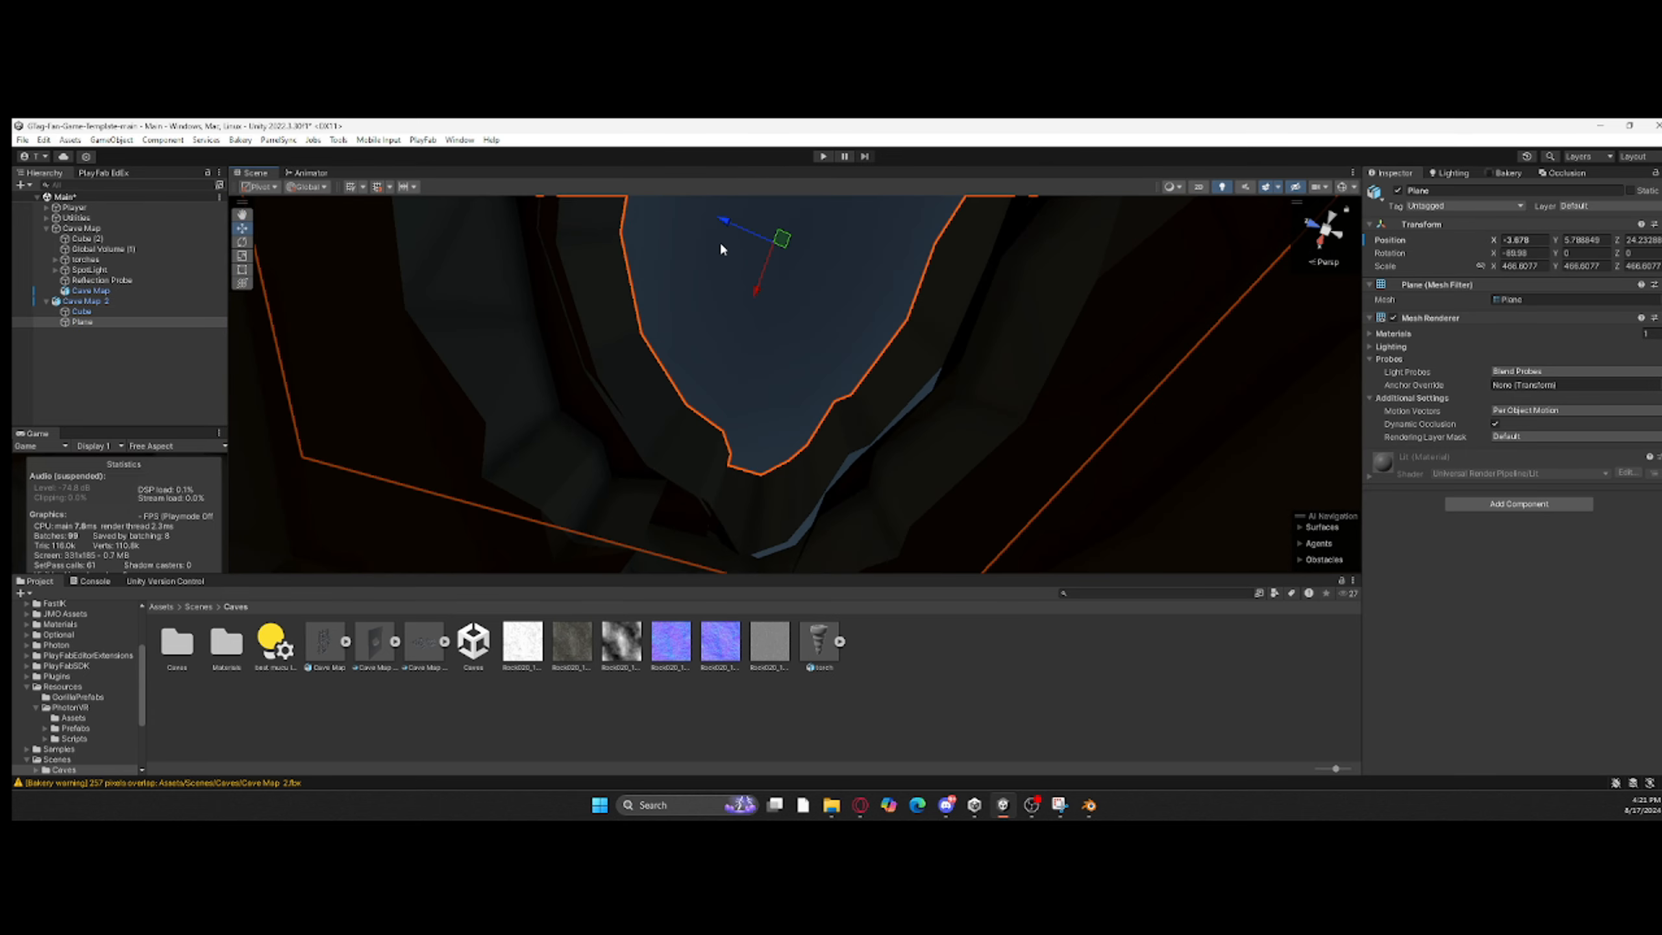
pyautogui.moveTo(733, 231); pyautogui.dragTo(735, 228)
pyautogui.moveTo(736, 227); pyautogui.dragTo(939, 313, button='right')
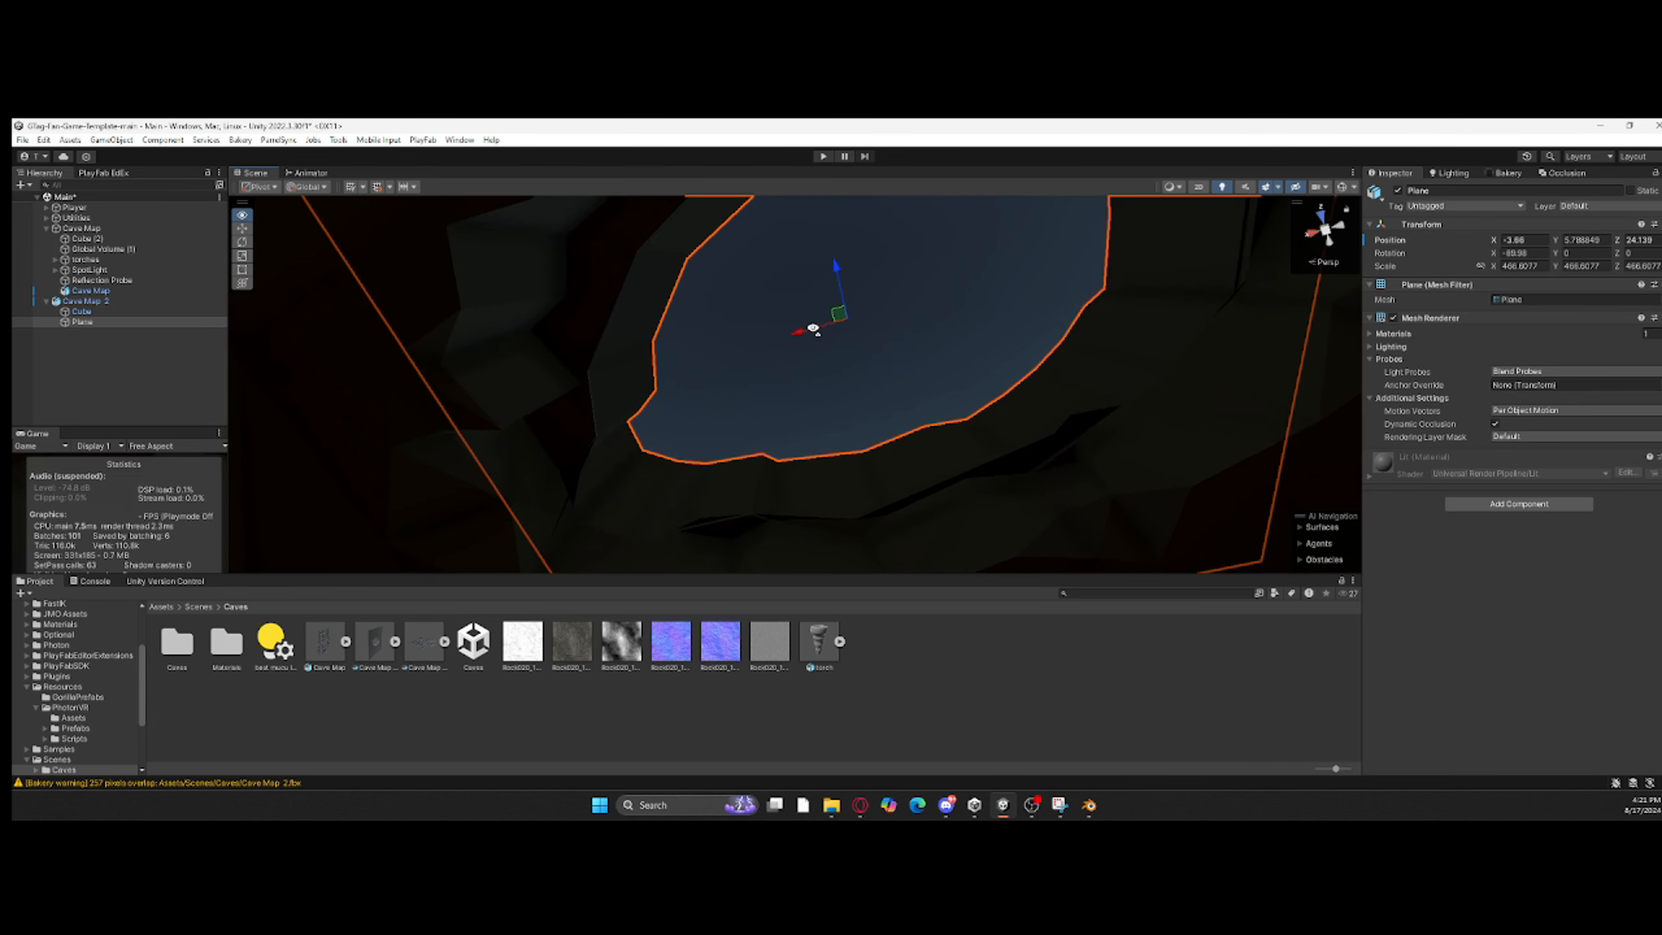
pyautogui.moveTo(813, 328); pyautogui.dragTo(916, 216, button='right')
# Step: Delete the original Cave Map object from the Cave Map group
pyautogui.rightClick(97, 291)
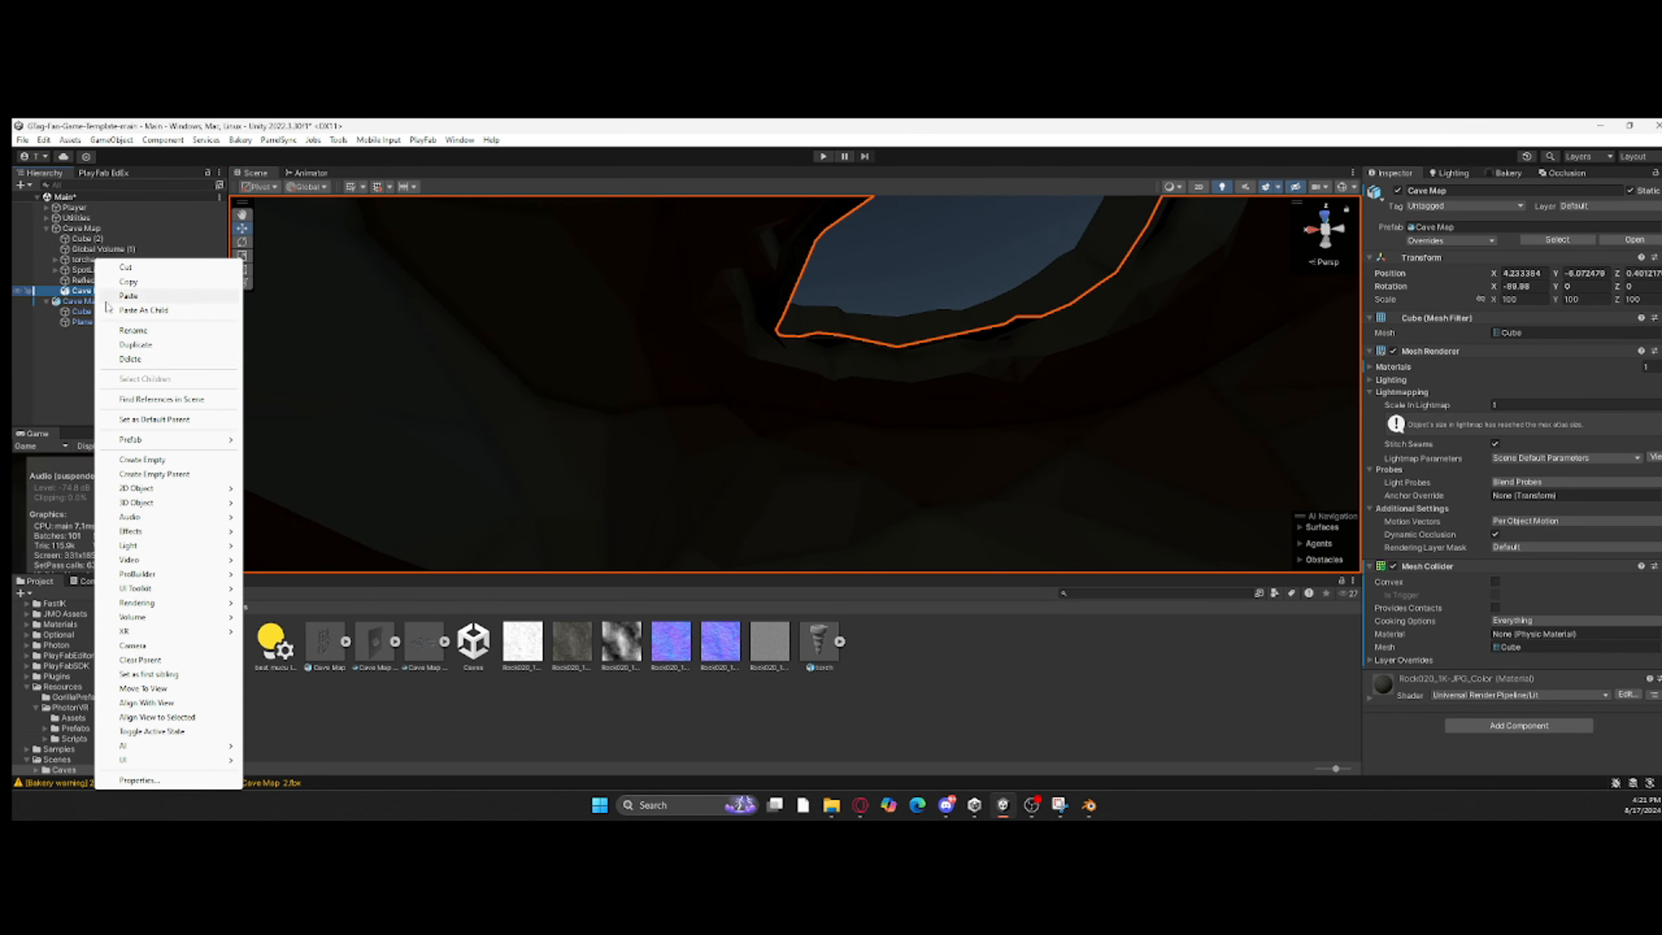
pyautogui.click(130, 359)
pyautogui.moveTo(576, 393); pyautogui.dragTo(916, 291, button='right')
# Step: Adjust the Plane to X -3.84 and Y 5.752 so it sits against the rim of the roof opening
pyautogui.click(726, 258)
pyautogui.click(926, 293)
pyautogui.moveTo(929, 295); pyautogui.dragTo(922, 296)
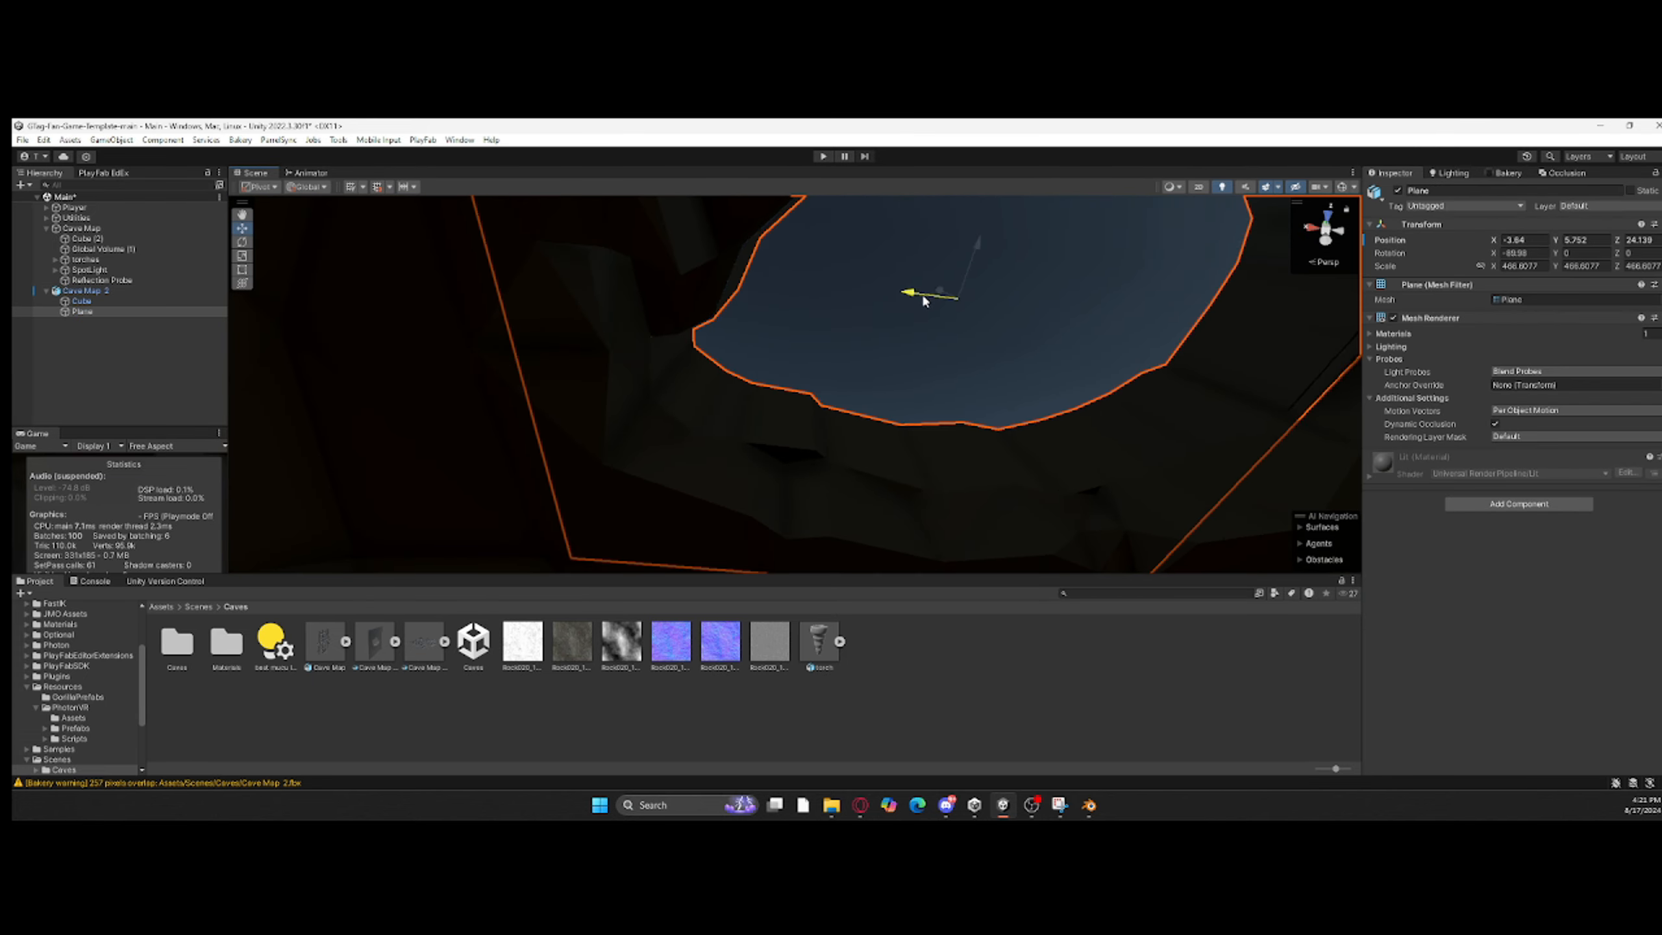
pyautogui.moveTo(923, 300); pyautogui.dragTo(916, 682, button='right')
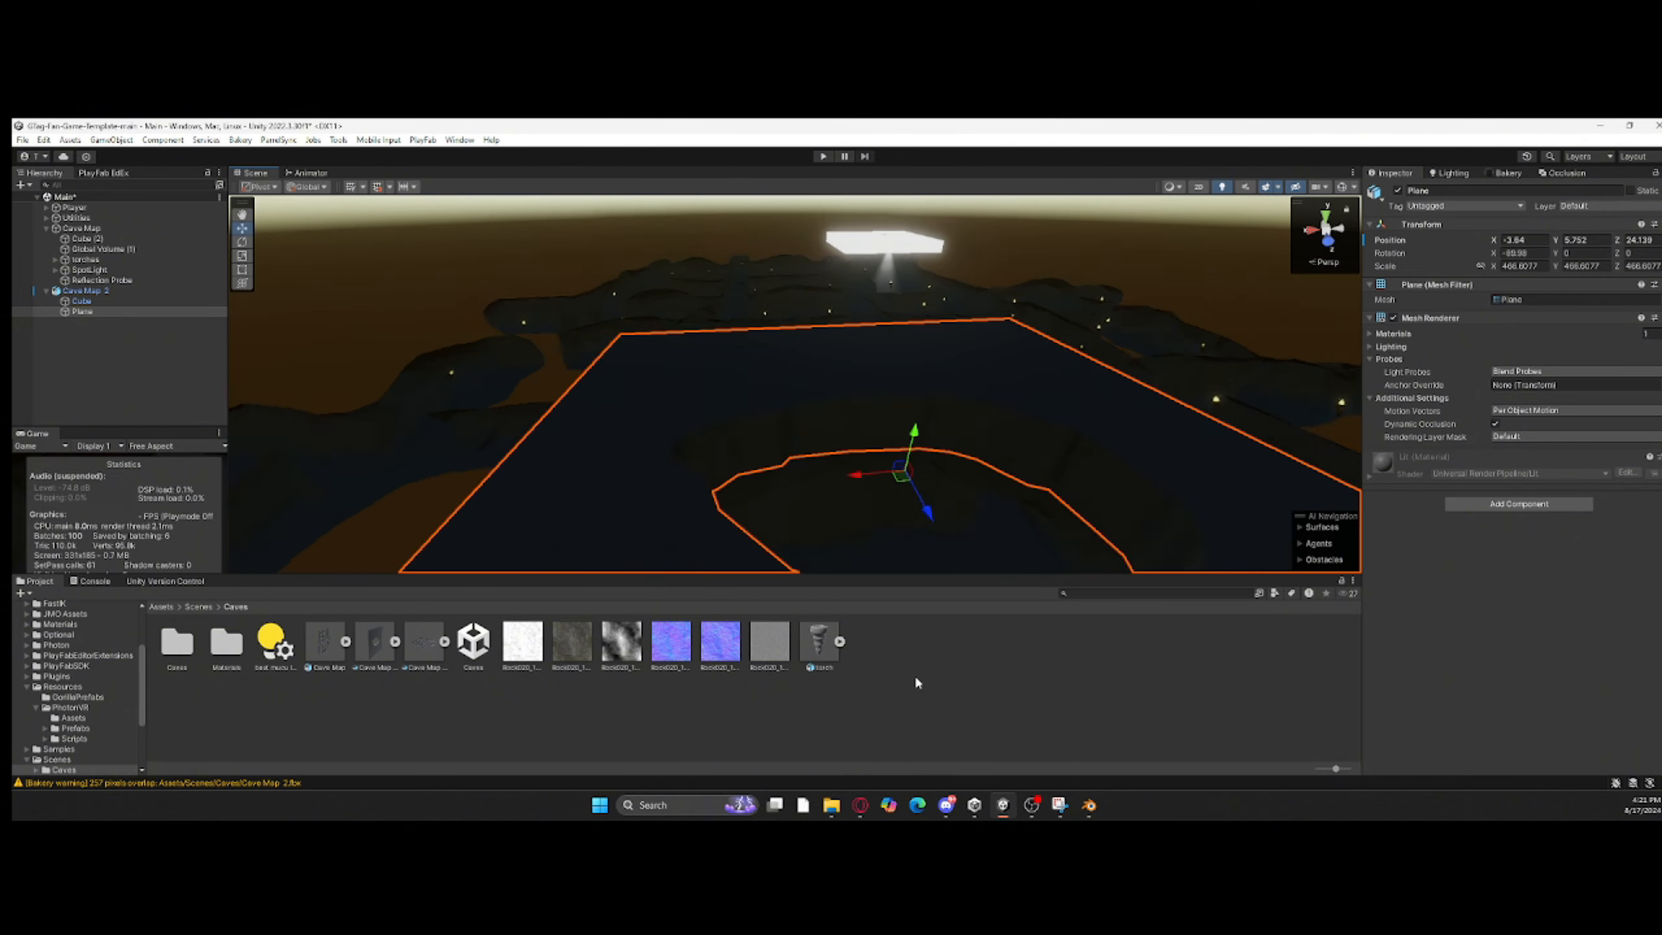
# Step: Try to apply the rock material from the Materials folder to the Plane around the roof opening
pyautogui.click(916, 682)
pyautogui.moveTo(850, 406); pyautogui.dragTo(655, 511, button='right')
pyautogui.doubleClick(223, 651)
pyautogui.moveTo(176, 642); pyautogui.dragTo(589, 423)
pyautogui.moveTo(589, 422); pyautogui.dragTo(1086, 348, button='right')
pyautogui.click(1089, 343)
pyautogui.click(1090, 342)
# Step: Convert the Plane to an editable ProBuilder mesh and switch to face selection
pyautogui.click(338, 140)
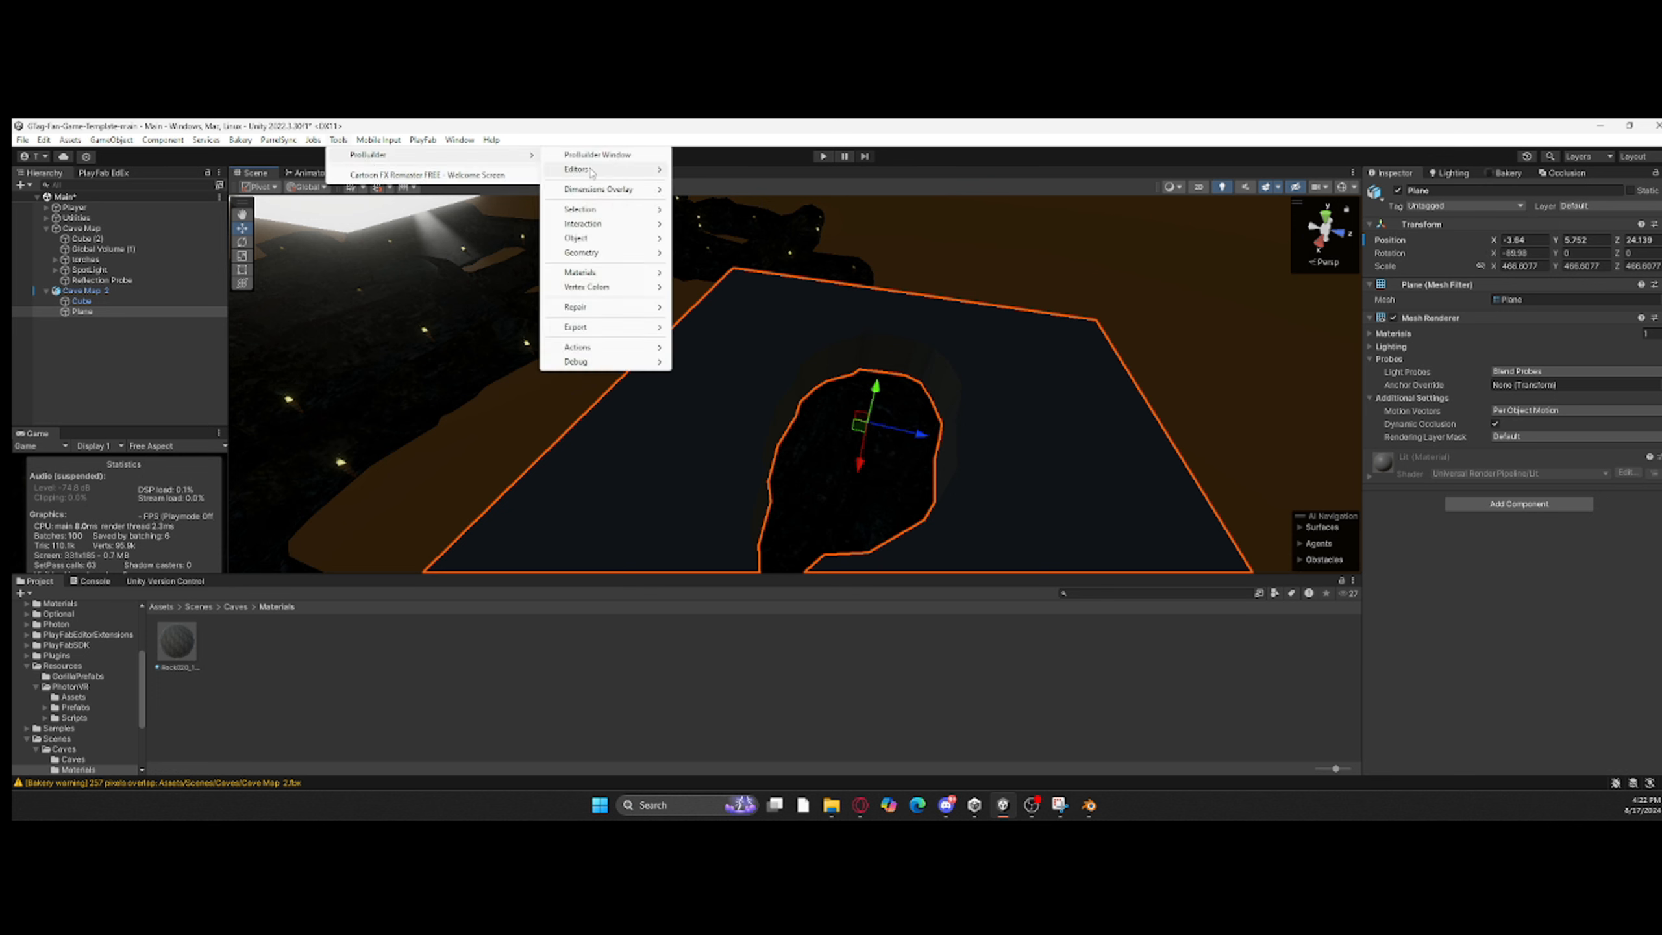
pyautogui.click(576, 155)
pyautogui.moveTo(1035, 410); pyautogui.dragTo(906, 415, button='right')
pyautogui.click(824, 209)
pyautogui.moveTo(705, 339); pyautogui.dragTo(896, 226)
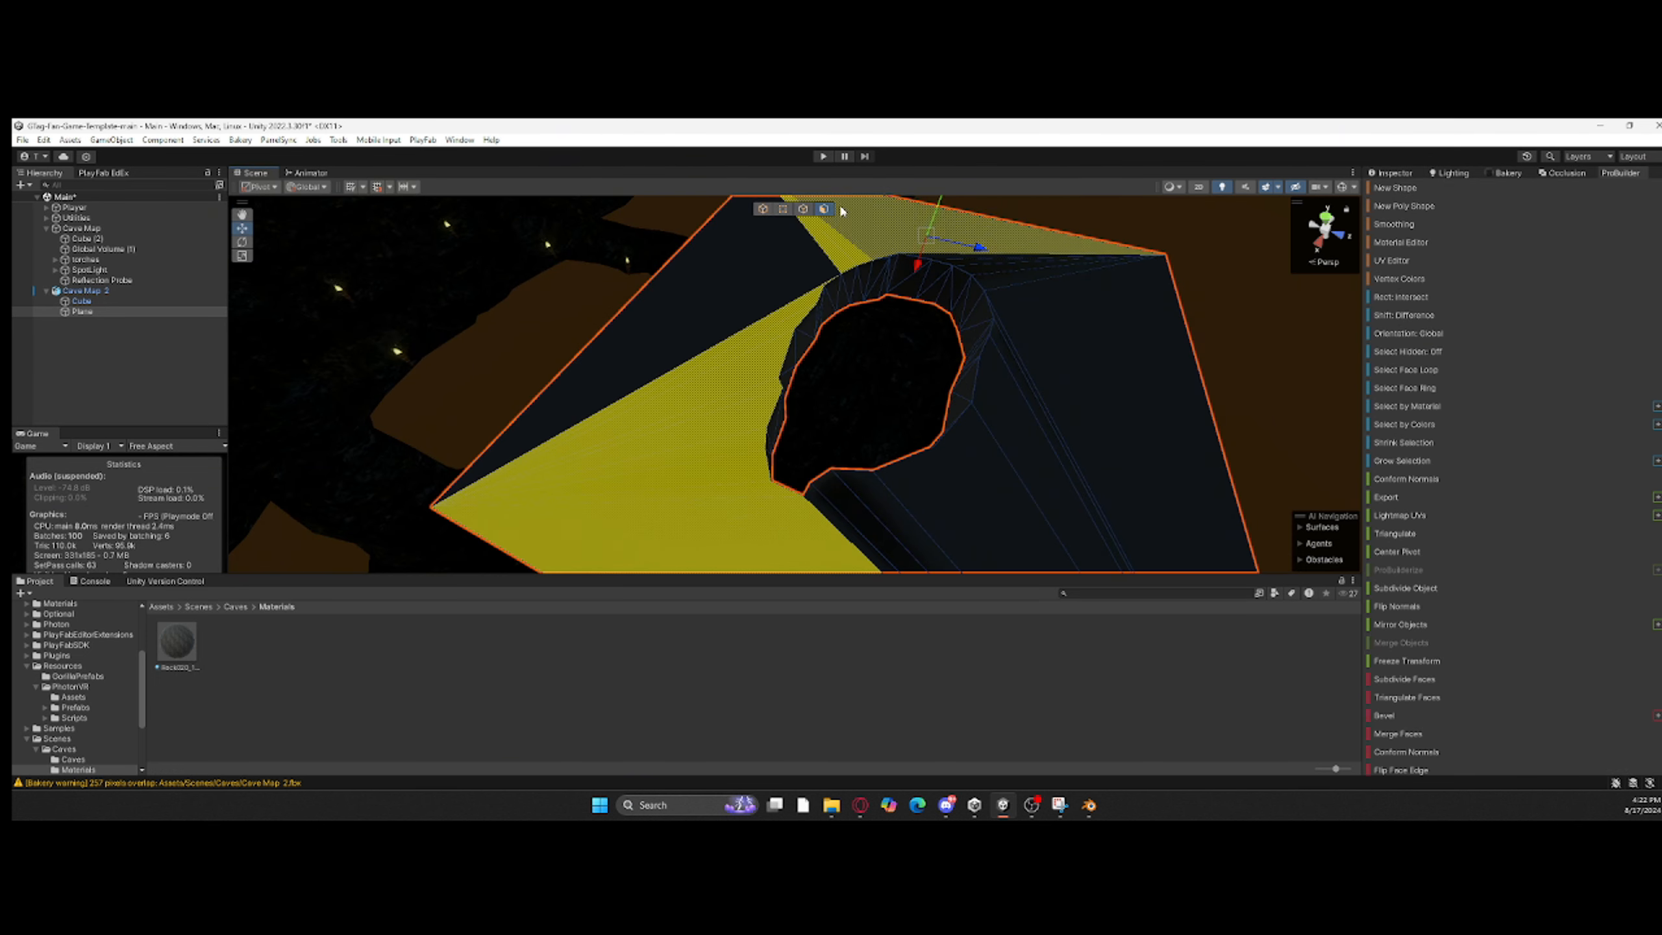
# Step: Select the Plane's flat faces around the hole and look through the ProBuilder face operations
pyautogui.keyDown('shift'); pyautogui.moveTo(1041, 269); pyautogui.dragTo(1073, 314); pyautogui.keyUp('shift')
pyautogui.keyDown('shift'); pyautogui.click(759, 279); pyautogui.keyUp('shift')
pyautogui.keyDown('shift'); pyautogui.moveTo(974, 577); pyautogui.dragTo(972, 571); pyautogui.keyUp('shift')
pyautogui.moveTo(897, 386); pyautogui.dragTo(955, 373, button='right')
pyautogui.keyDown('shift'); pyautogui.click(957, 364); pyautogui.keyUp('shift')
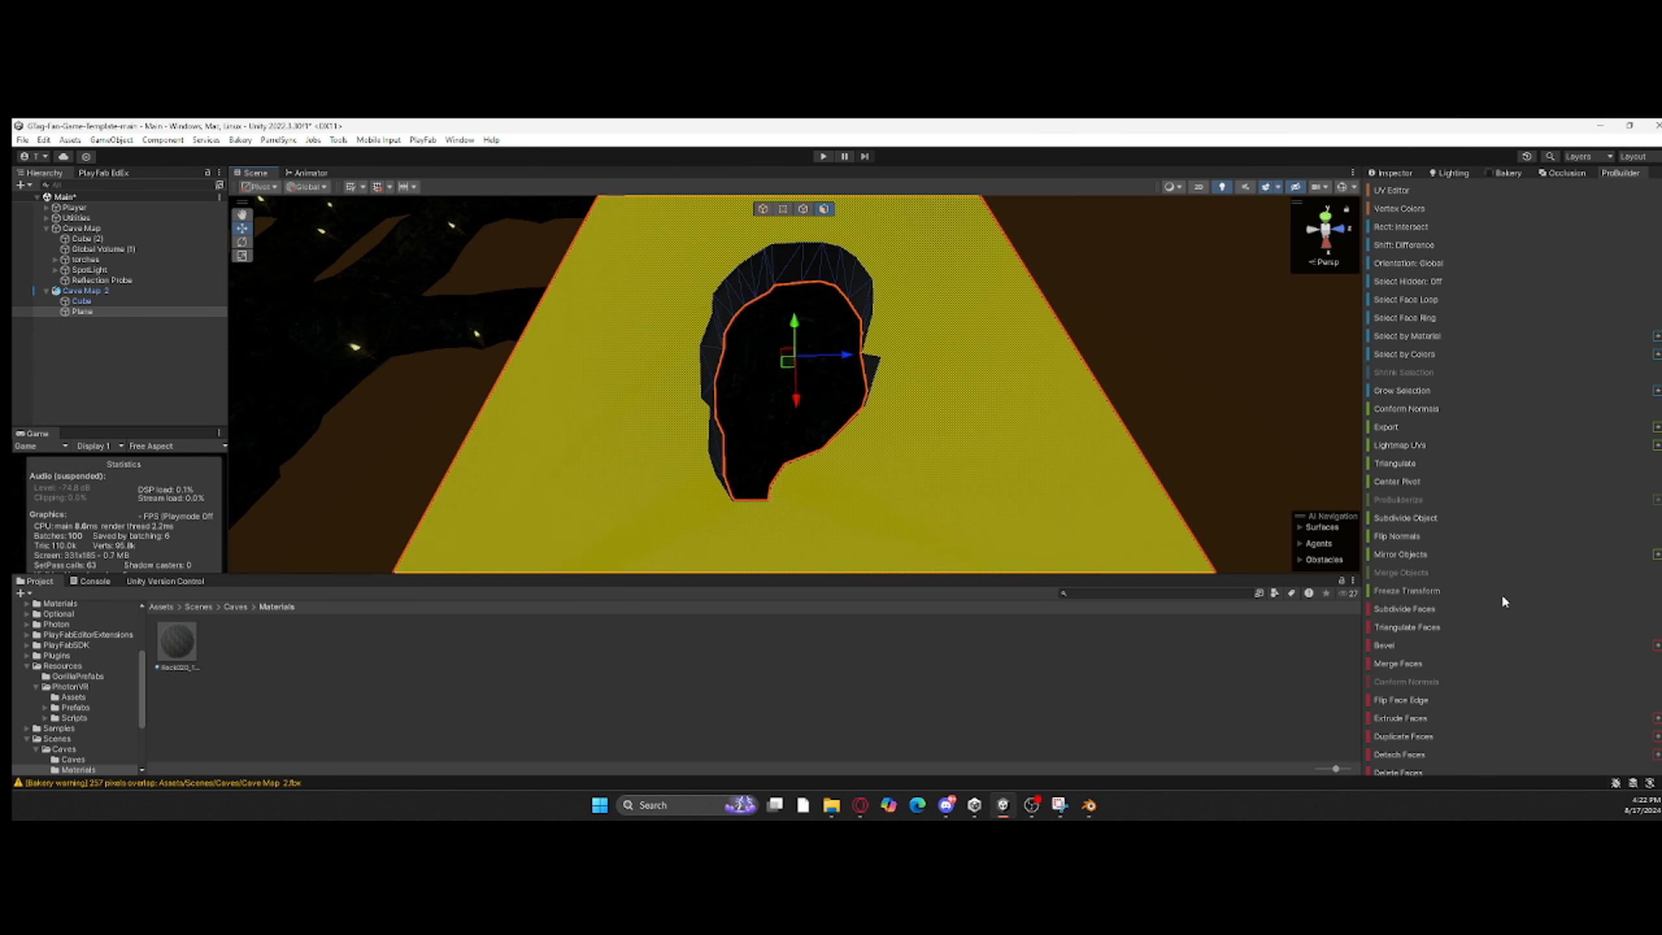
pyautogui.scroll(3, 1420, 718)
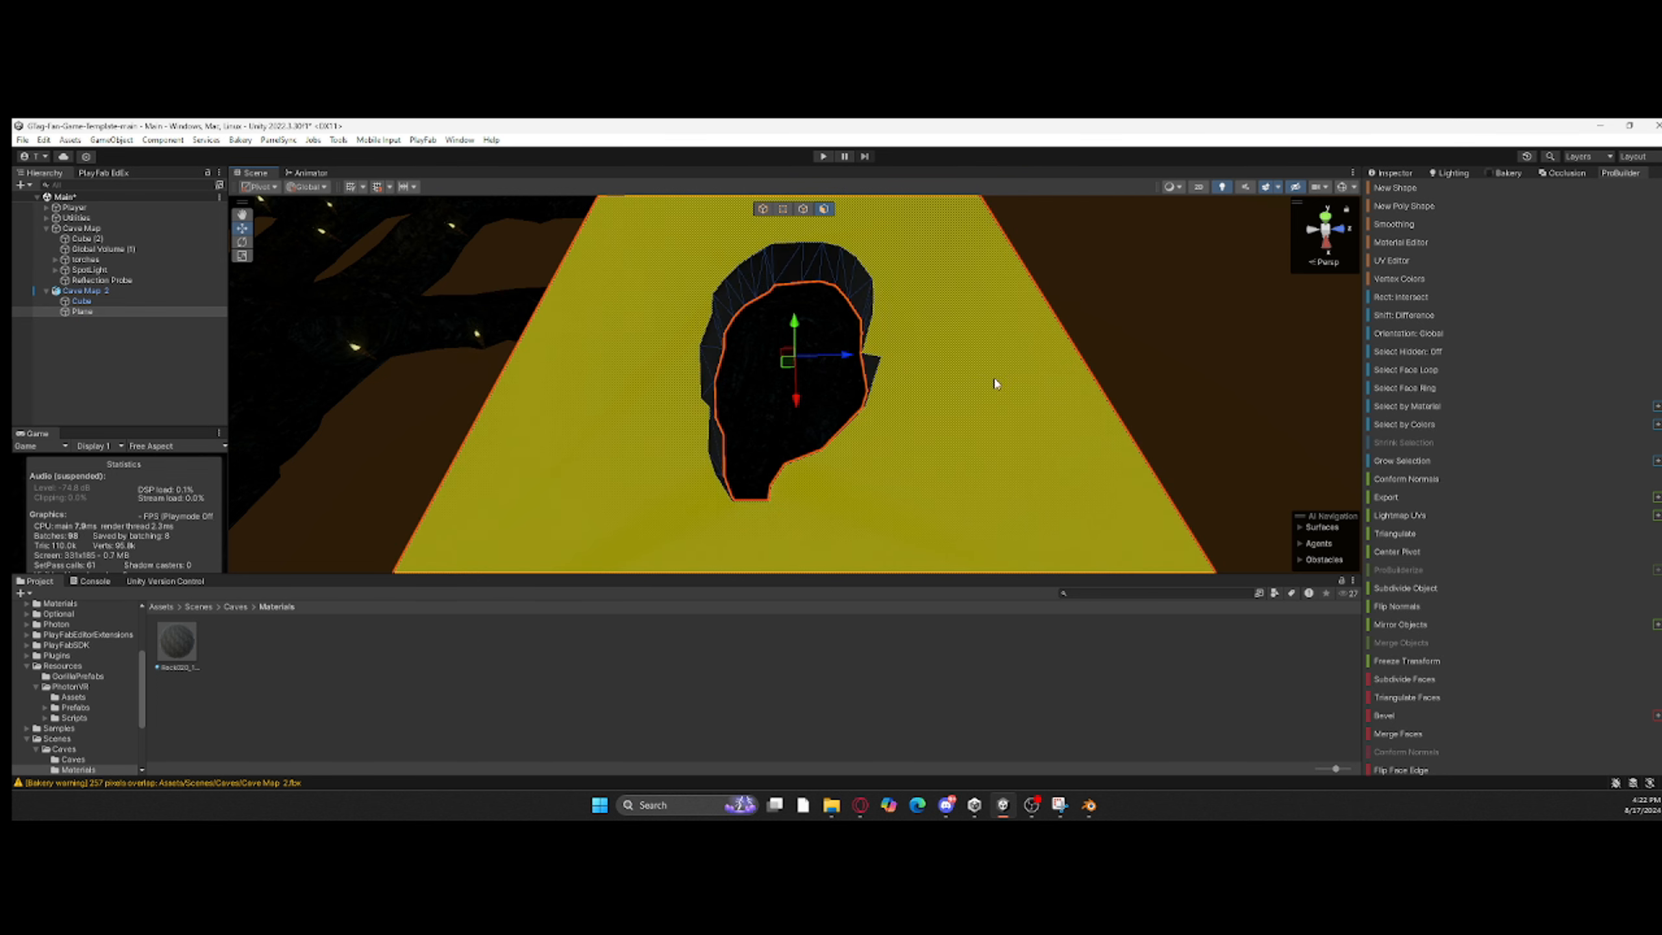
pyautogui.click(1144, 374)
pyautogui.moveTo(1144, 375); pyautogui.dragTo(1159, 355, button='right')
# Step: Open the UV Editor for the Plane and select its flat faces around the hole
pyautogui.click(234, 608)
pyautogui.click(141, 311)
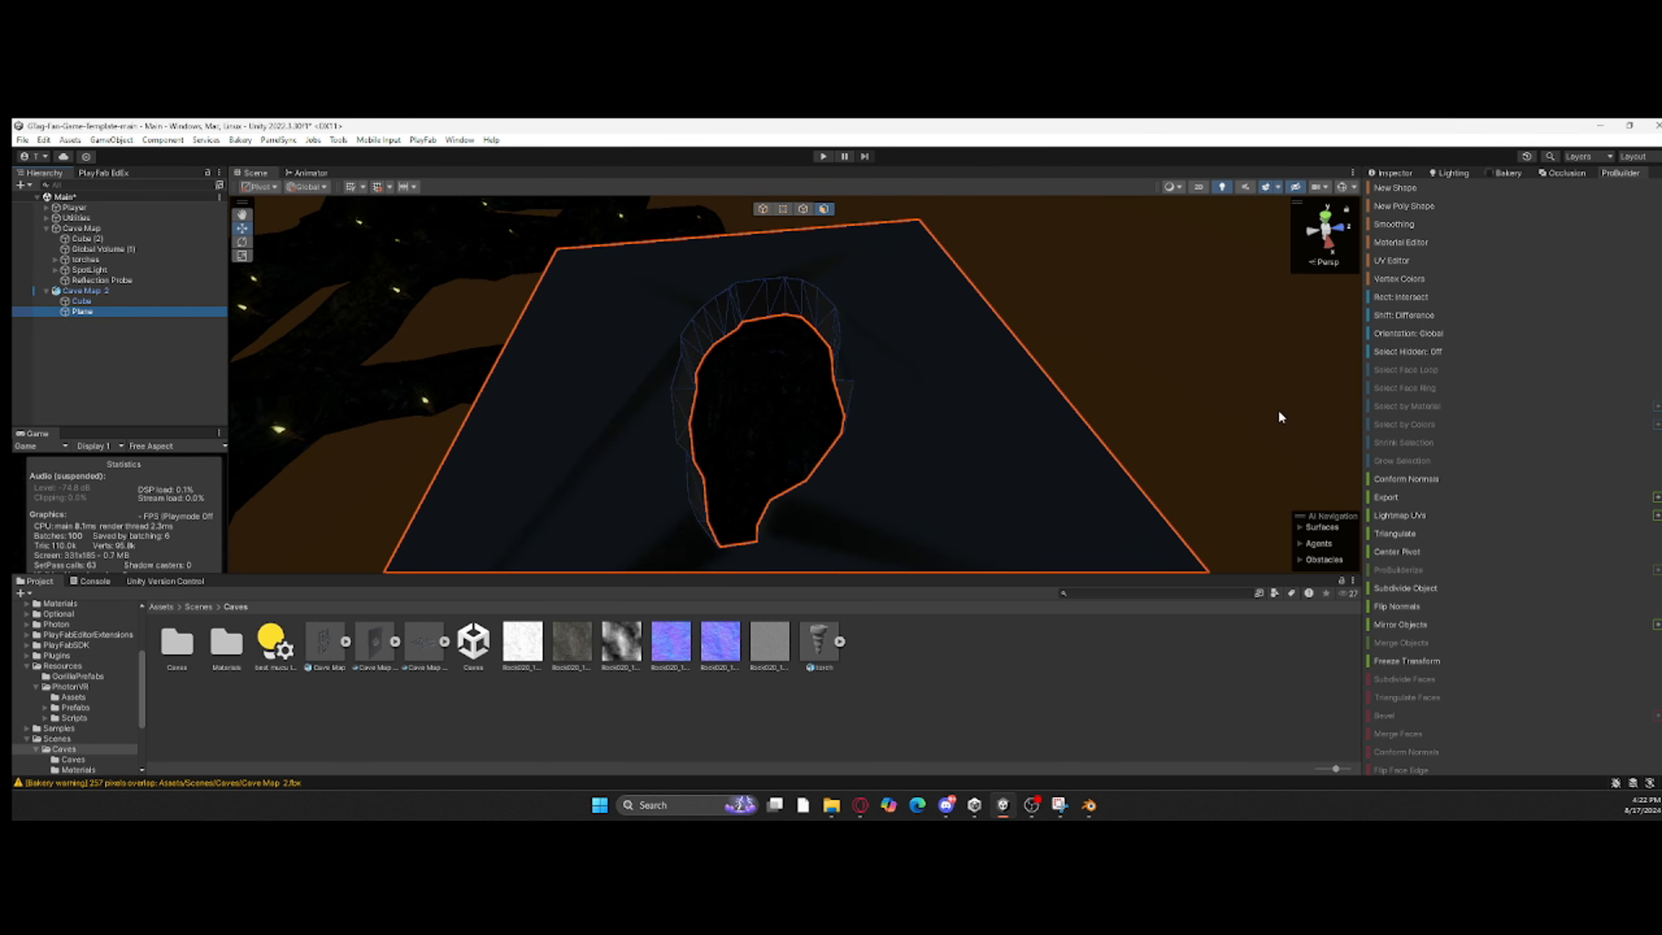
pyautogui.click(1391, 260)
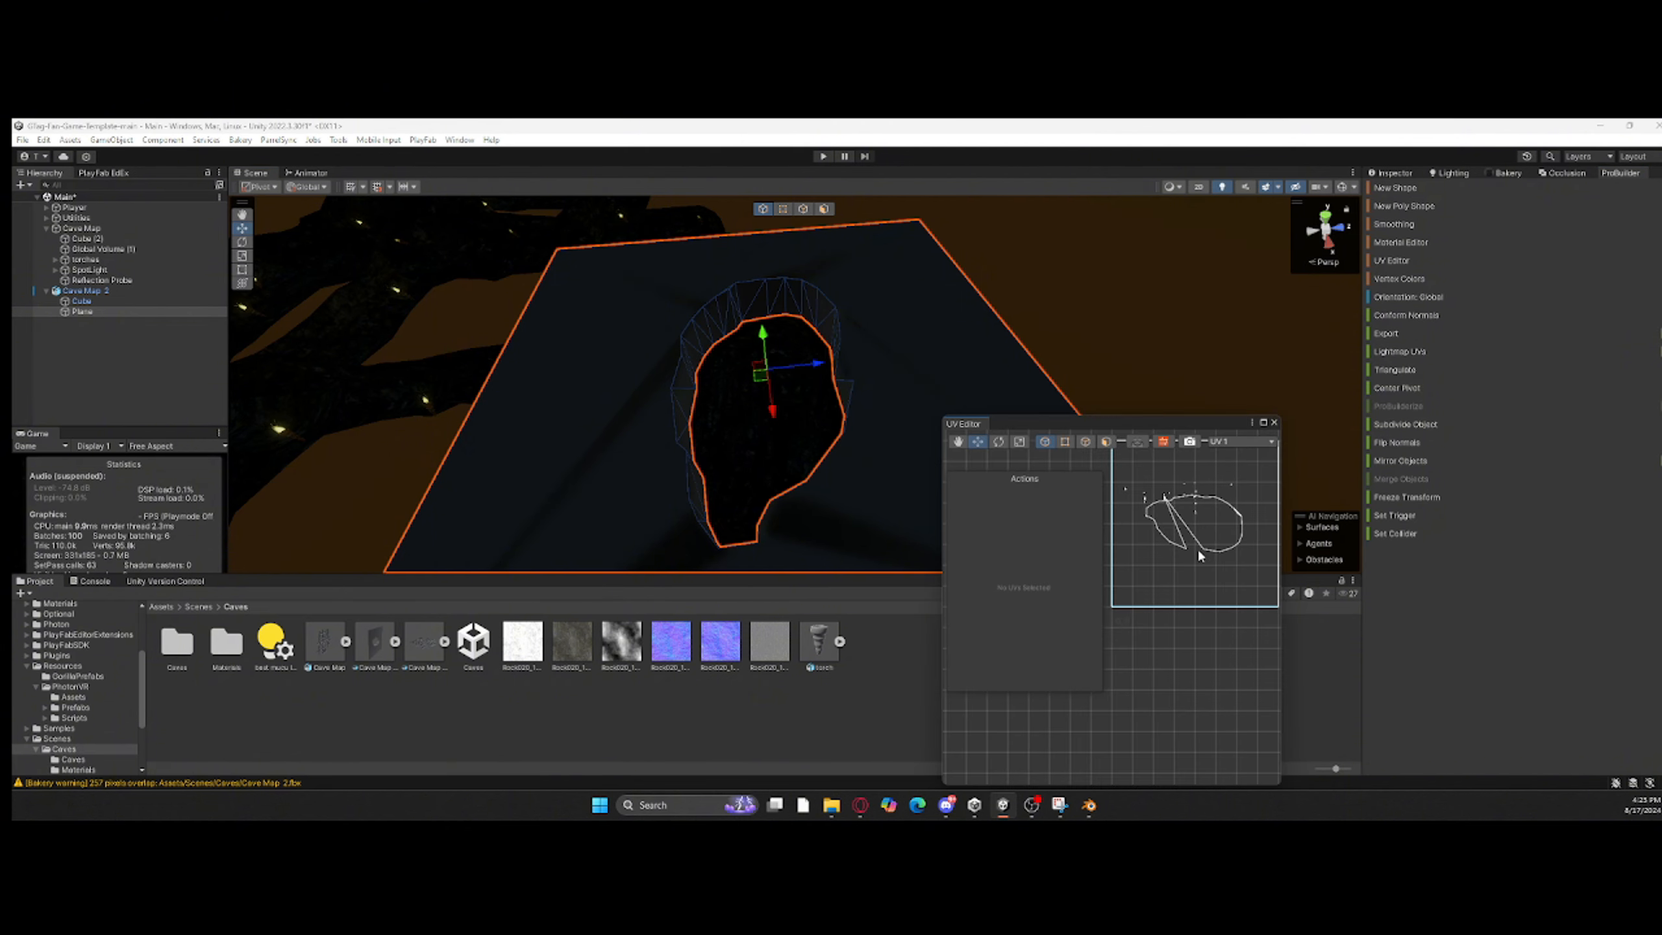
pyautogui.moveTo(1041, 357); pyautogui.dragTo(1037, 403, button='right')
pyautogui.click(1021, 393)
pyautogui.scroll(6, 1206, 568)
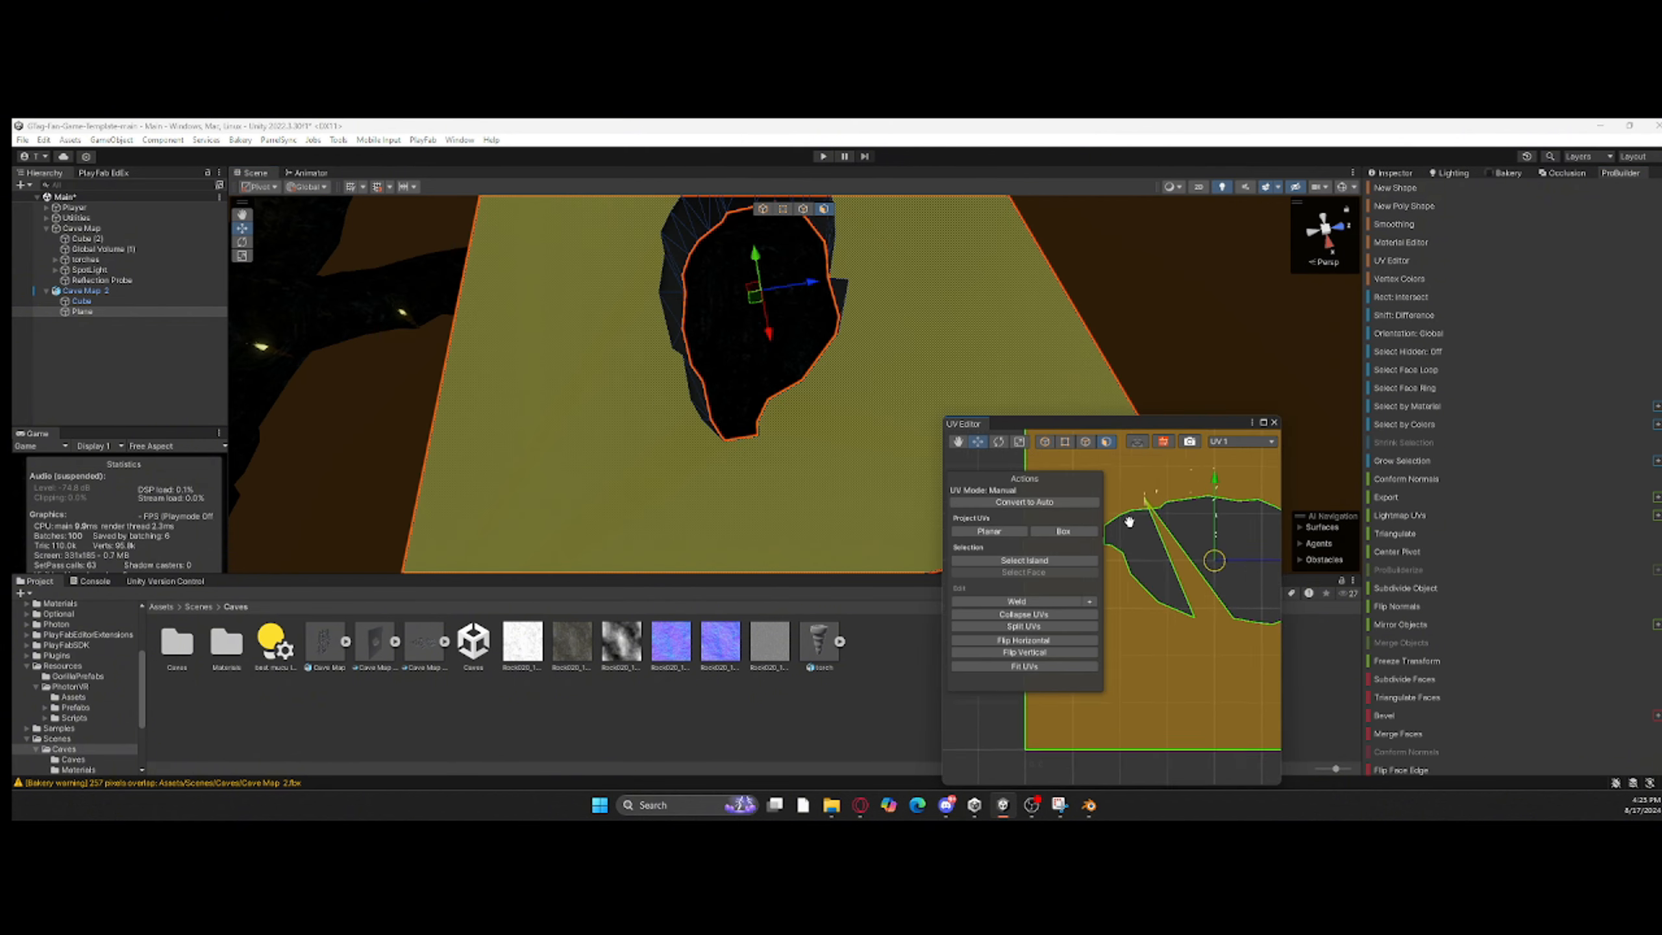
# Step: Select the Plane's UV points around the hole outline and run Fit UVs on them
pyautogui.click(1064, 441)
pyautogui.moveTo(1172, 479)
pyautogui.mouseDown()
pyautogui.moveTo(1189, 510)
pyautogui.moveTo(1187, 490)
pyautogui.mouseUp()
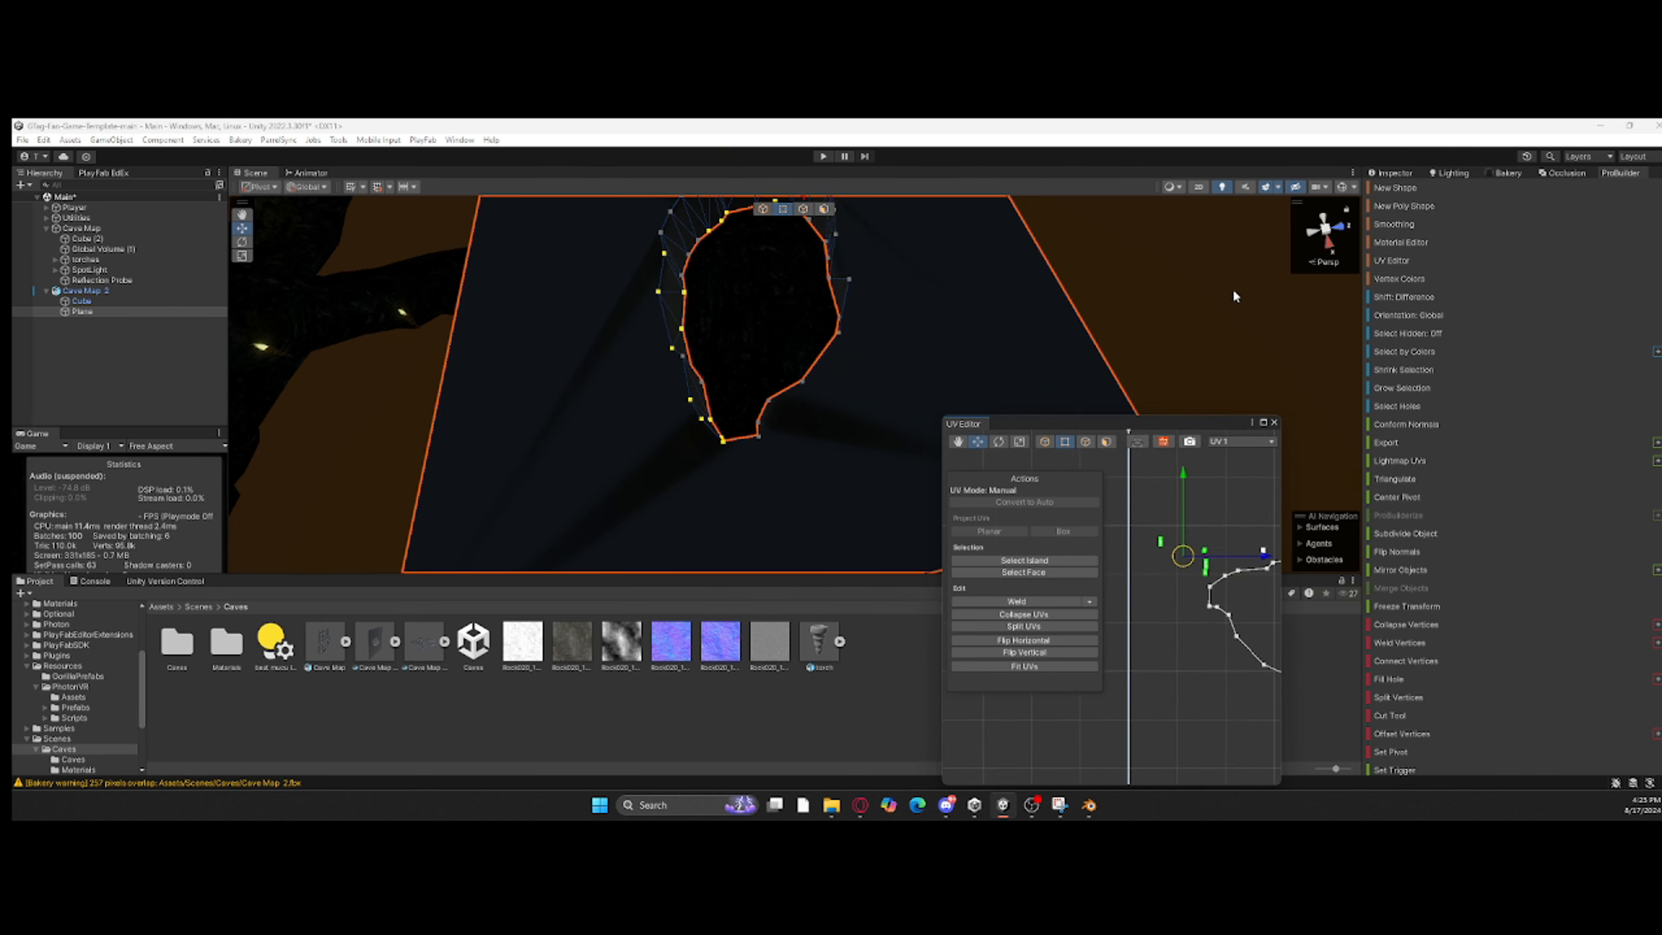
pyautogui.scroll(-4, 1254, 576)
pyautogui.moveTo(1227, 543); pyautogui.dragTo(1194, 512, button='middle')
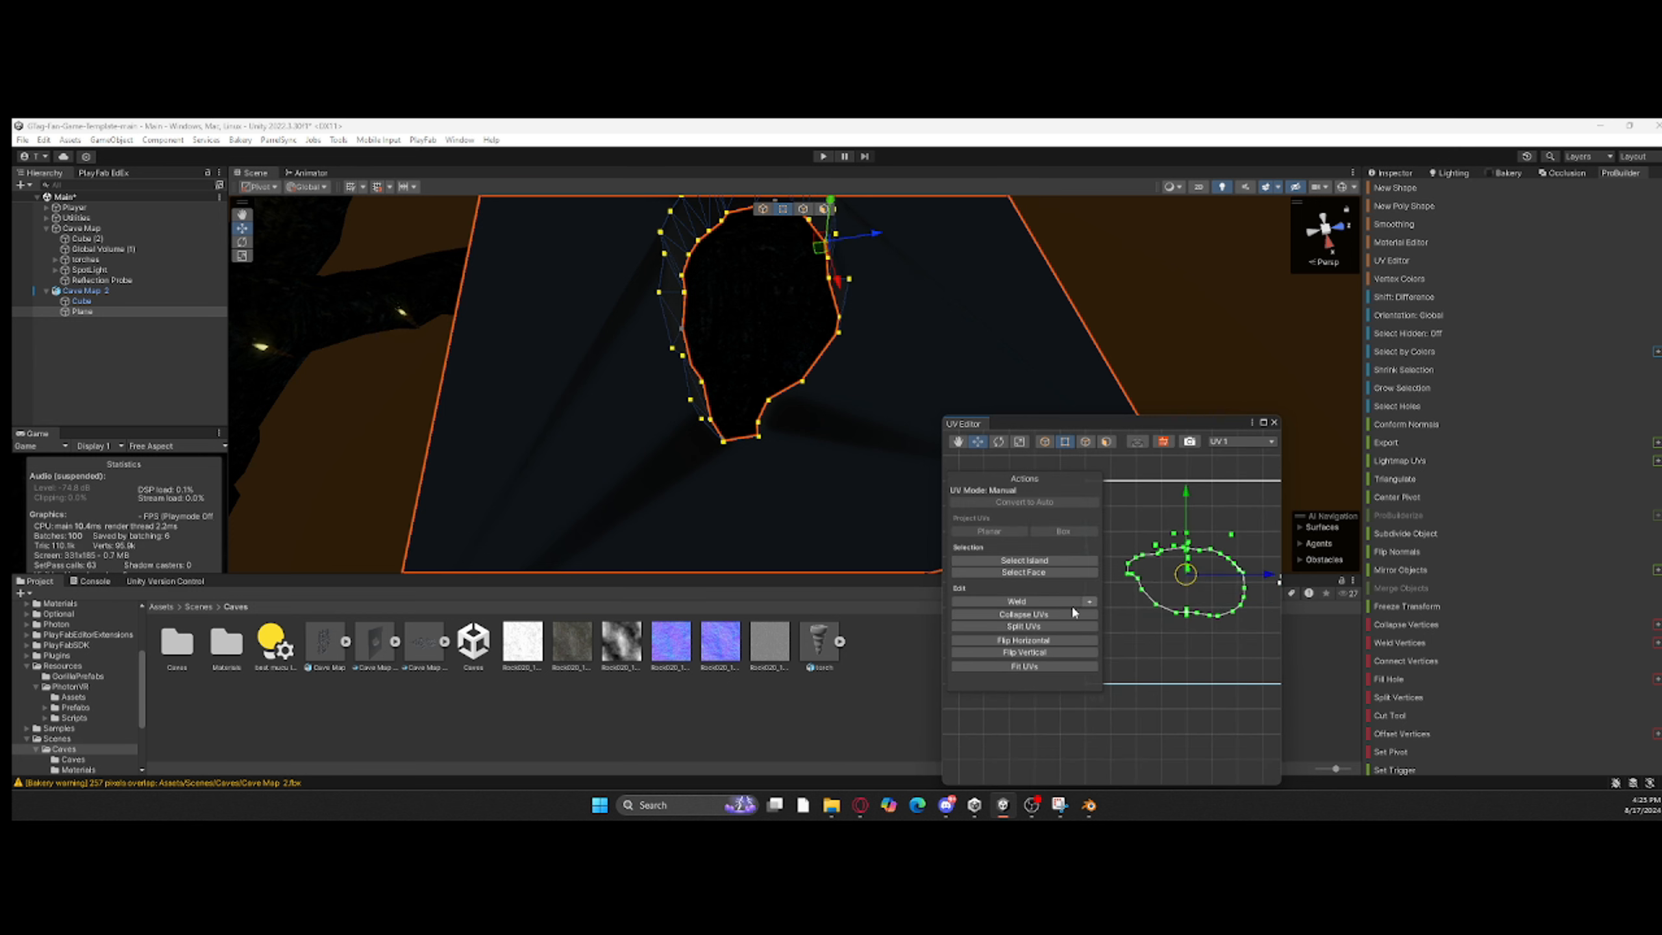
pyautogui.click(1059, 664)
# Step: Close the UV Editor and try the rock material on the Plane again
pyautogui.scroll(-4, 1220, 644)
pyautogui.moveTo(1230, 640); pyautogui.dragTo(1162, 636, button='middle')
pyautogui.click(1162, 637)
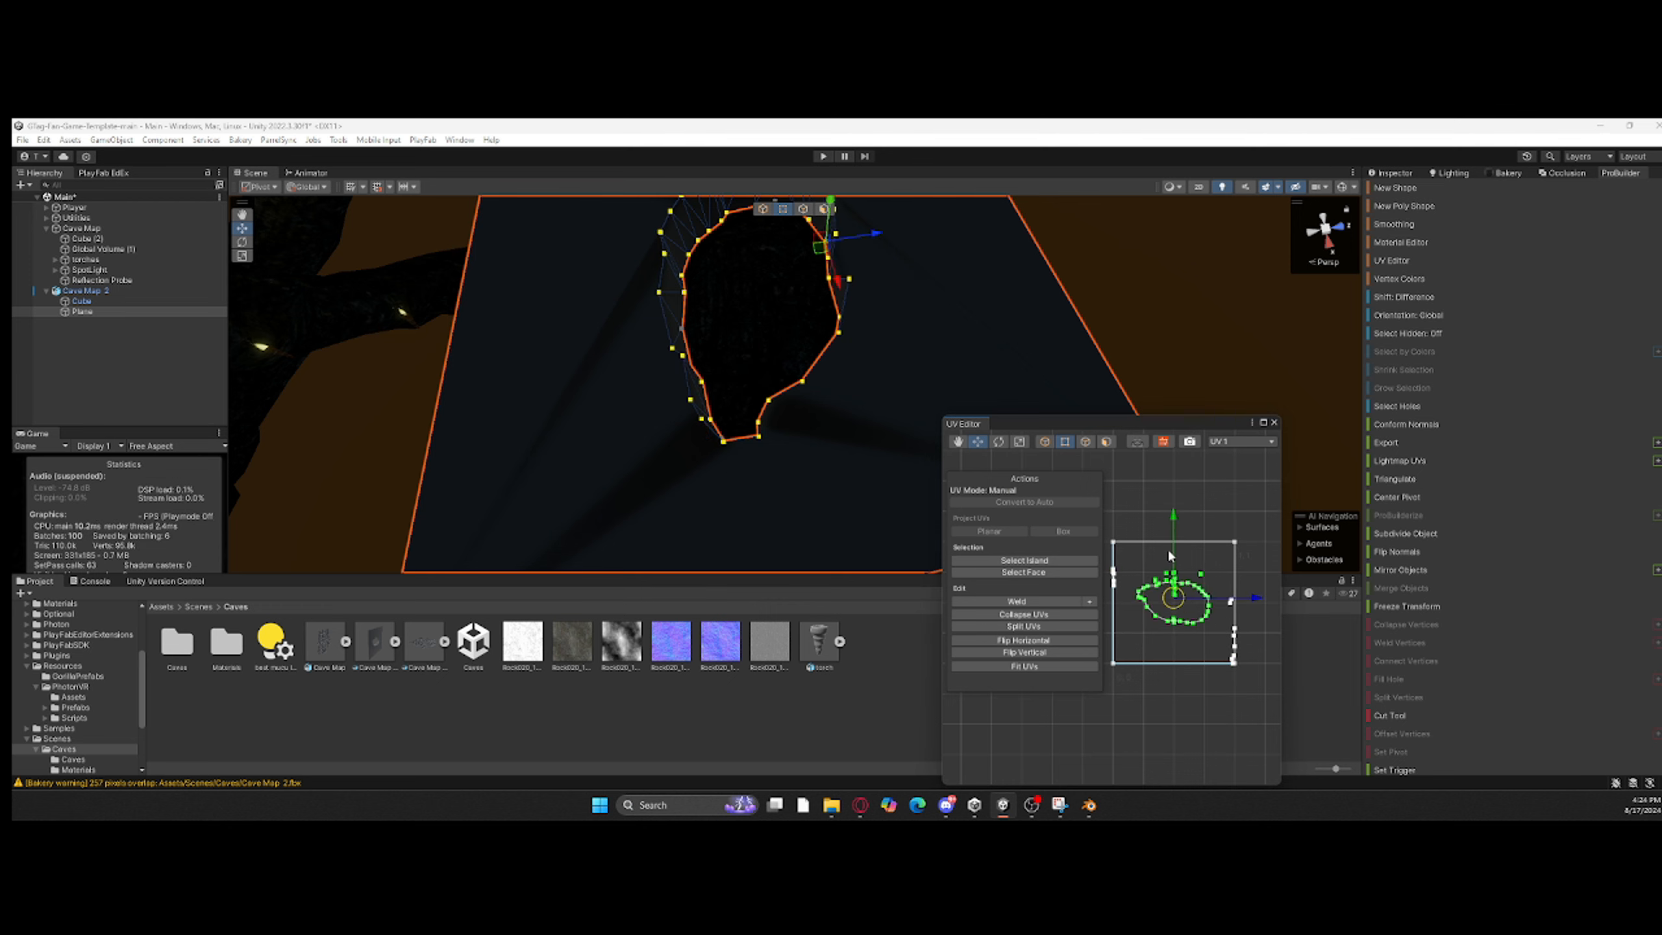
pyautogui.click(1274, 424)
pyautogui.doubleClick(227, 641)
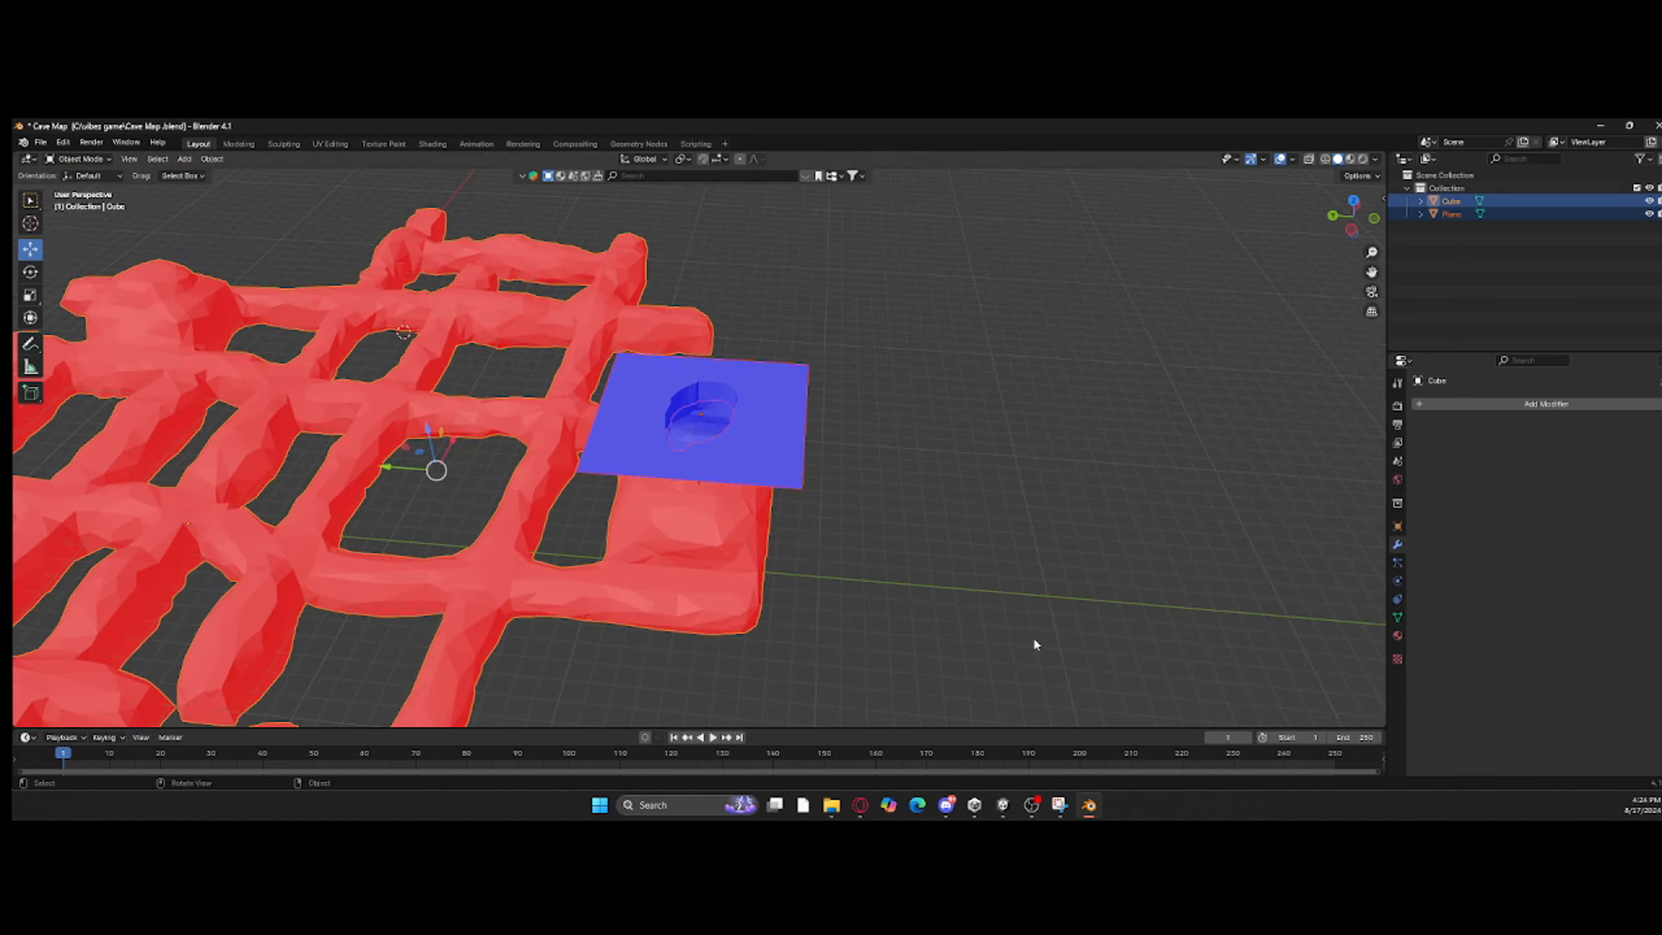
pyautogui.scroll(3, 1033, 637)
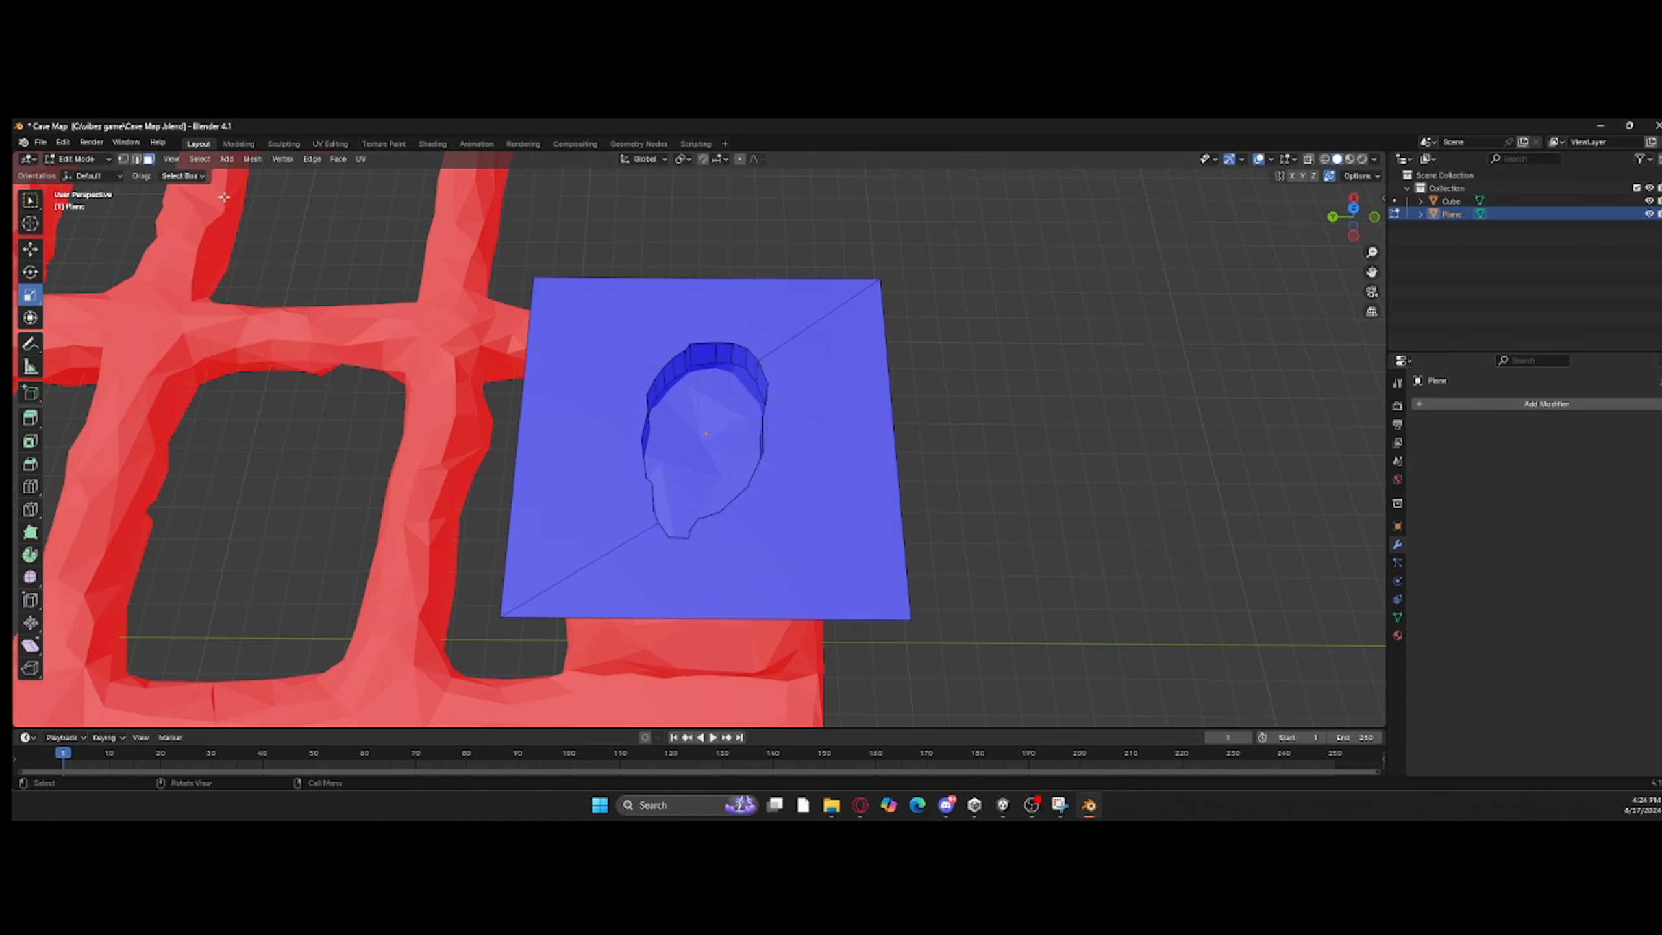
# Step: Switch to Blender and unwrap the Plane's entire mesh with Smart UV Project
pyautogui.click(589, 422)
pyautogui.keyDown('shift'); pyautogui.click(835, 579); pyautogui.keyUp('shift')
pyautogui.keyDown('ctrl'); pyautogui.click(818, 560); pyautogui.keyUp('ctrl')
pyautogui.click(816, 561)
pyautogui.press('a')
pyautogui.press('u')
pyautogui.click(816, 559)
pyautogui.press('u')
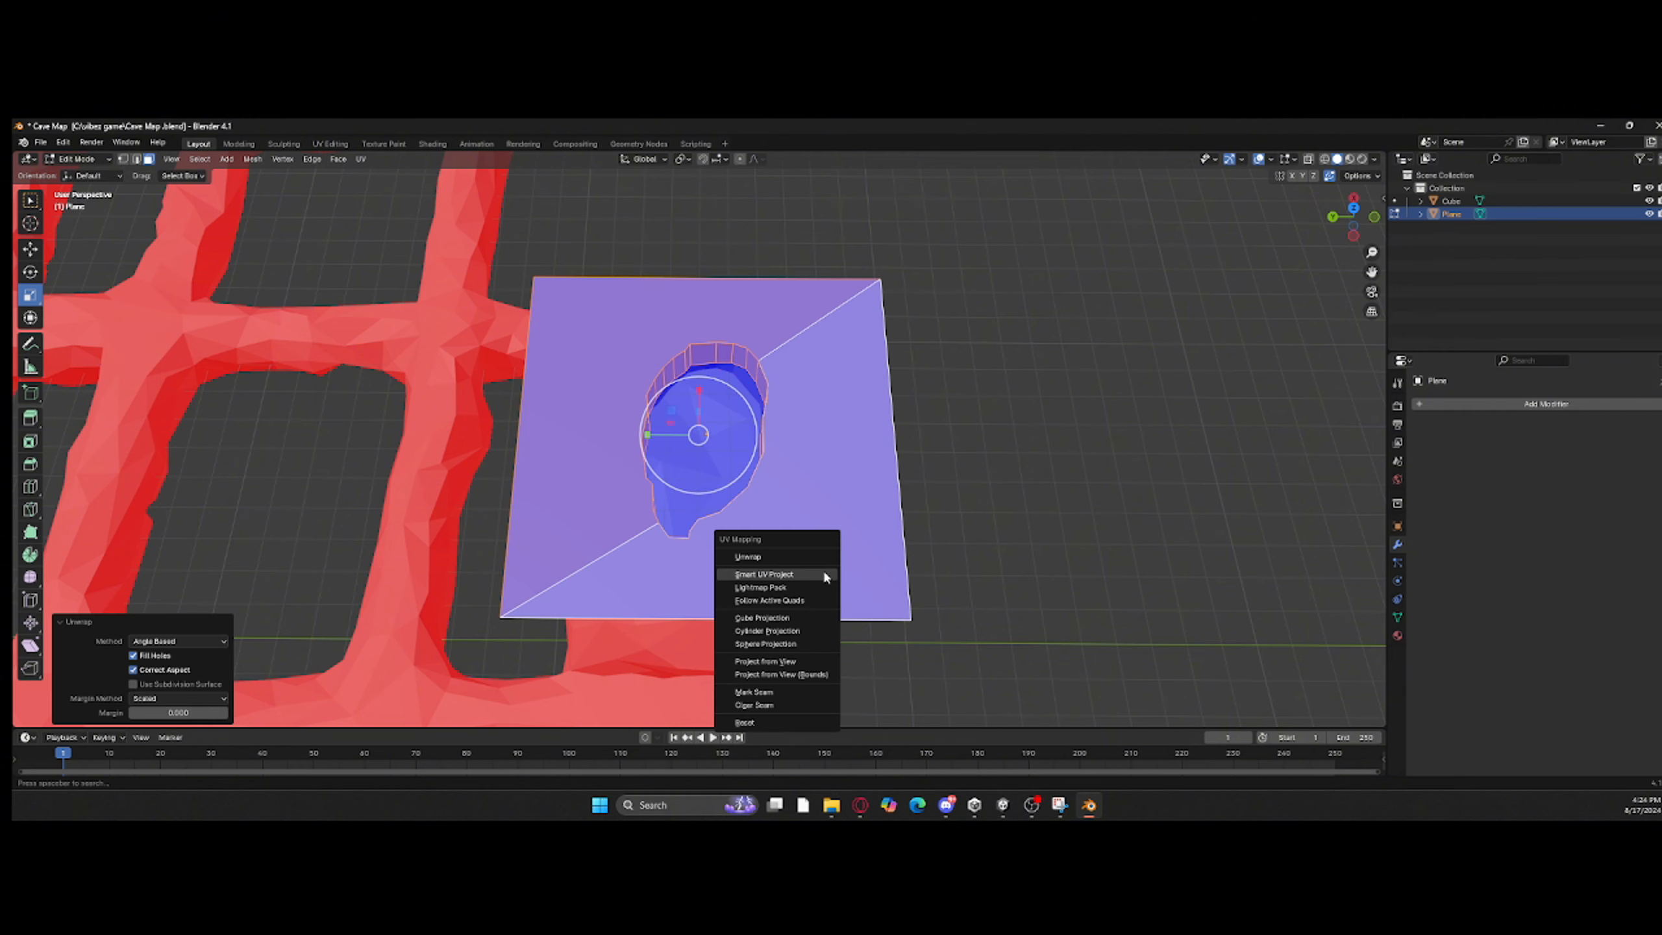
pyautogui.click(824, 575)
# Step: Extrude the Plane's outer boundary edges and move them straight up to form four walls
pyautogui.click(137, 159)
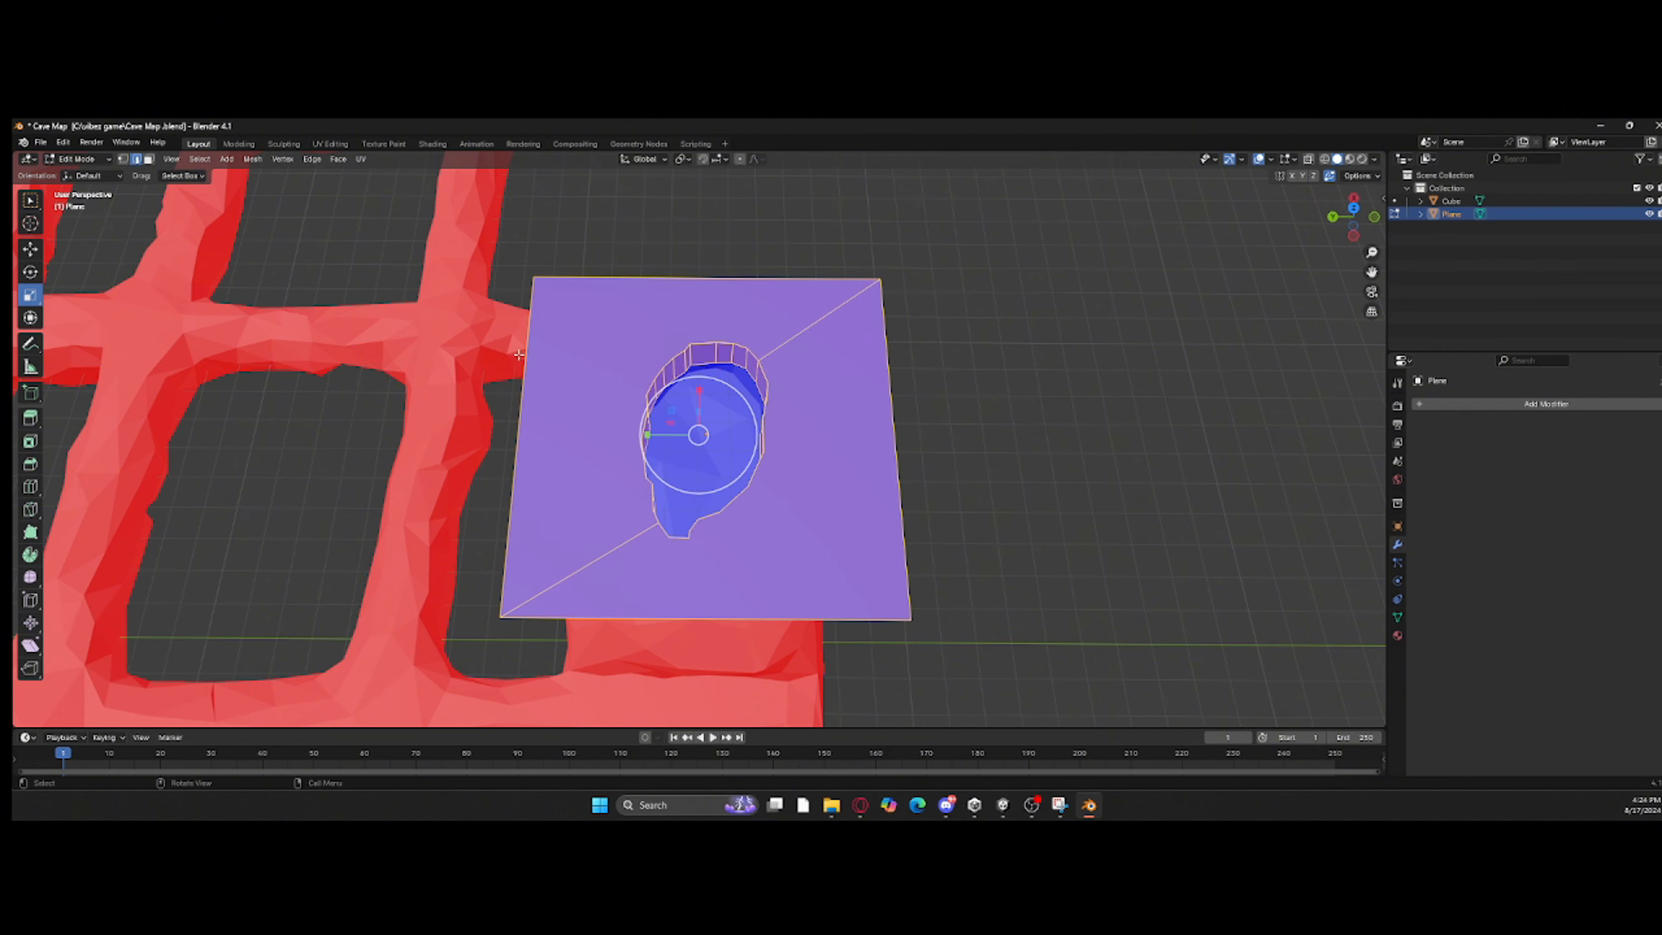
pyautogui.keyDown('alt'); pyautogui.click(792, 619); pyautogui.keyUp('alt')
pyautogui.moveTo(775, 487); pyautogui.dragTo(897, 396, button='middle')
pyautogui.press('e')
pyautogui.rightClick(898, 396)
pyautogui.click(30, 249)
pyautogui.moveTo(730, 320); pyautogui.dragTo(731, 152)
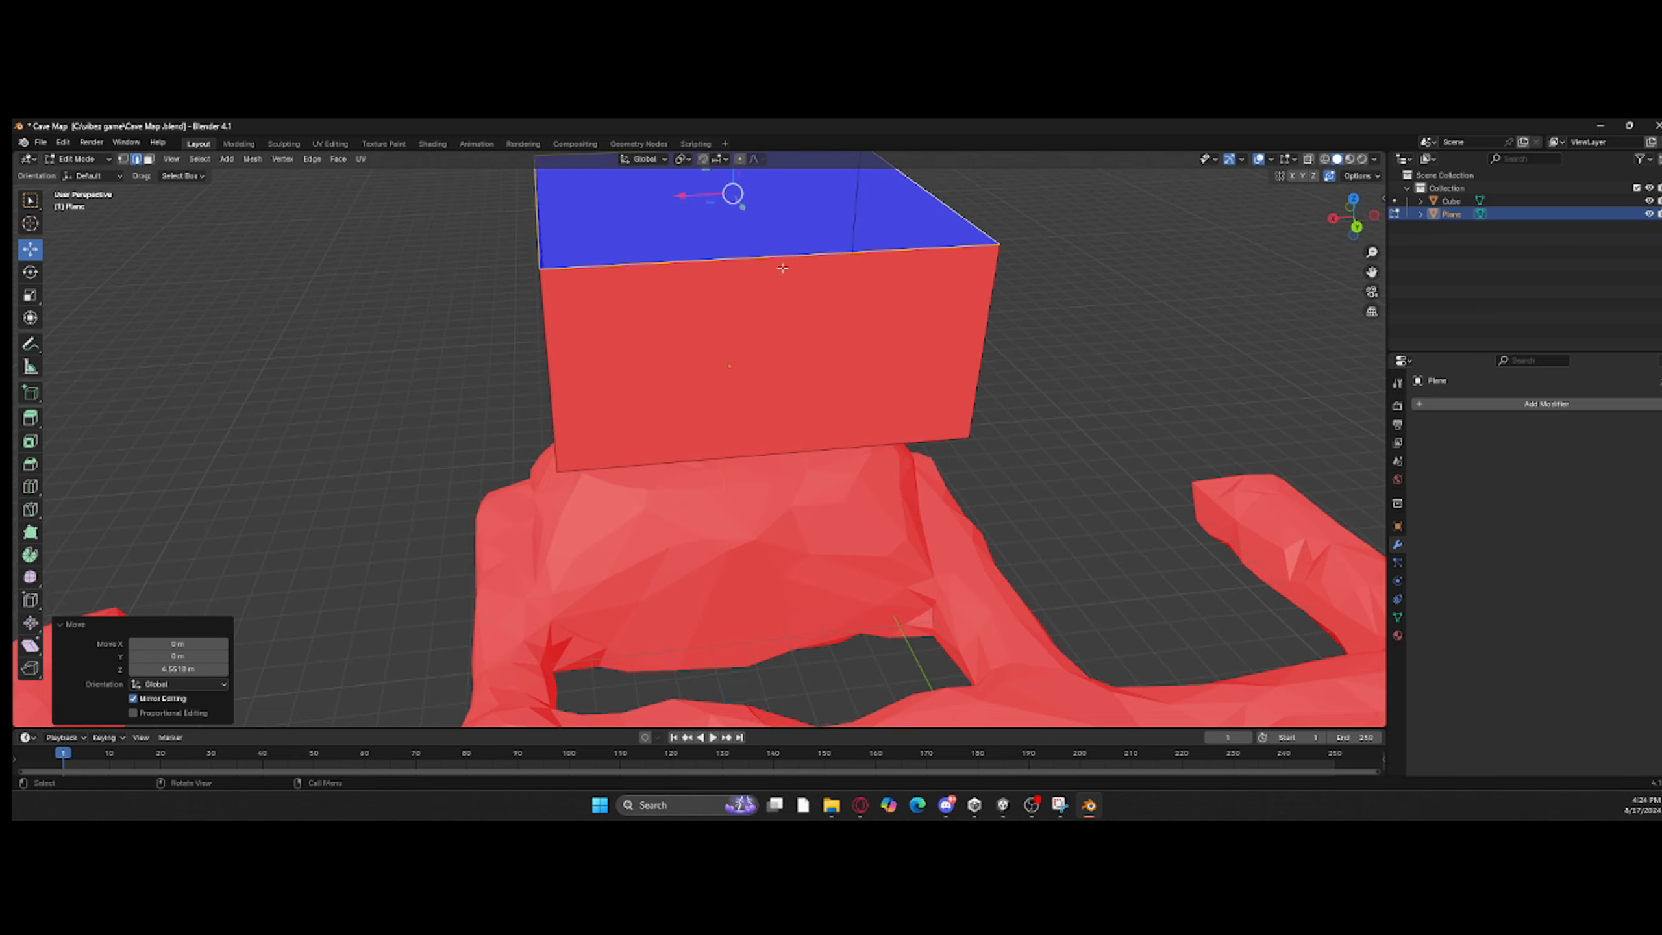
# Step: Fill the open top of the walls with a face to close the box
pyautogui.moveTo(782, 267); pyautogui.dragTo(891, 241, button='middle')
pyautogui.moveTo(688, 212); pyautogui.dragTo(689, 236)
pyautogui.press('f')
pyautogui.moveTo(688, 236); pyautogui.dragTo(897, 271, button='middle')
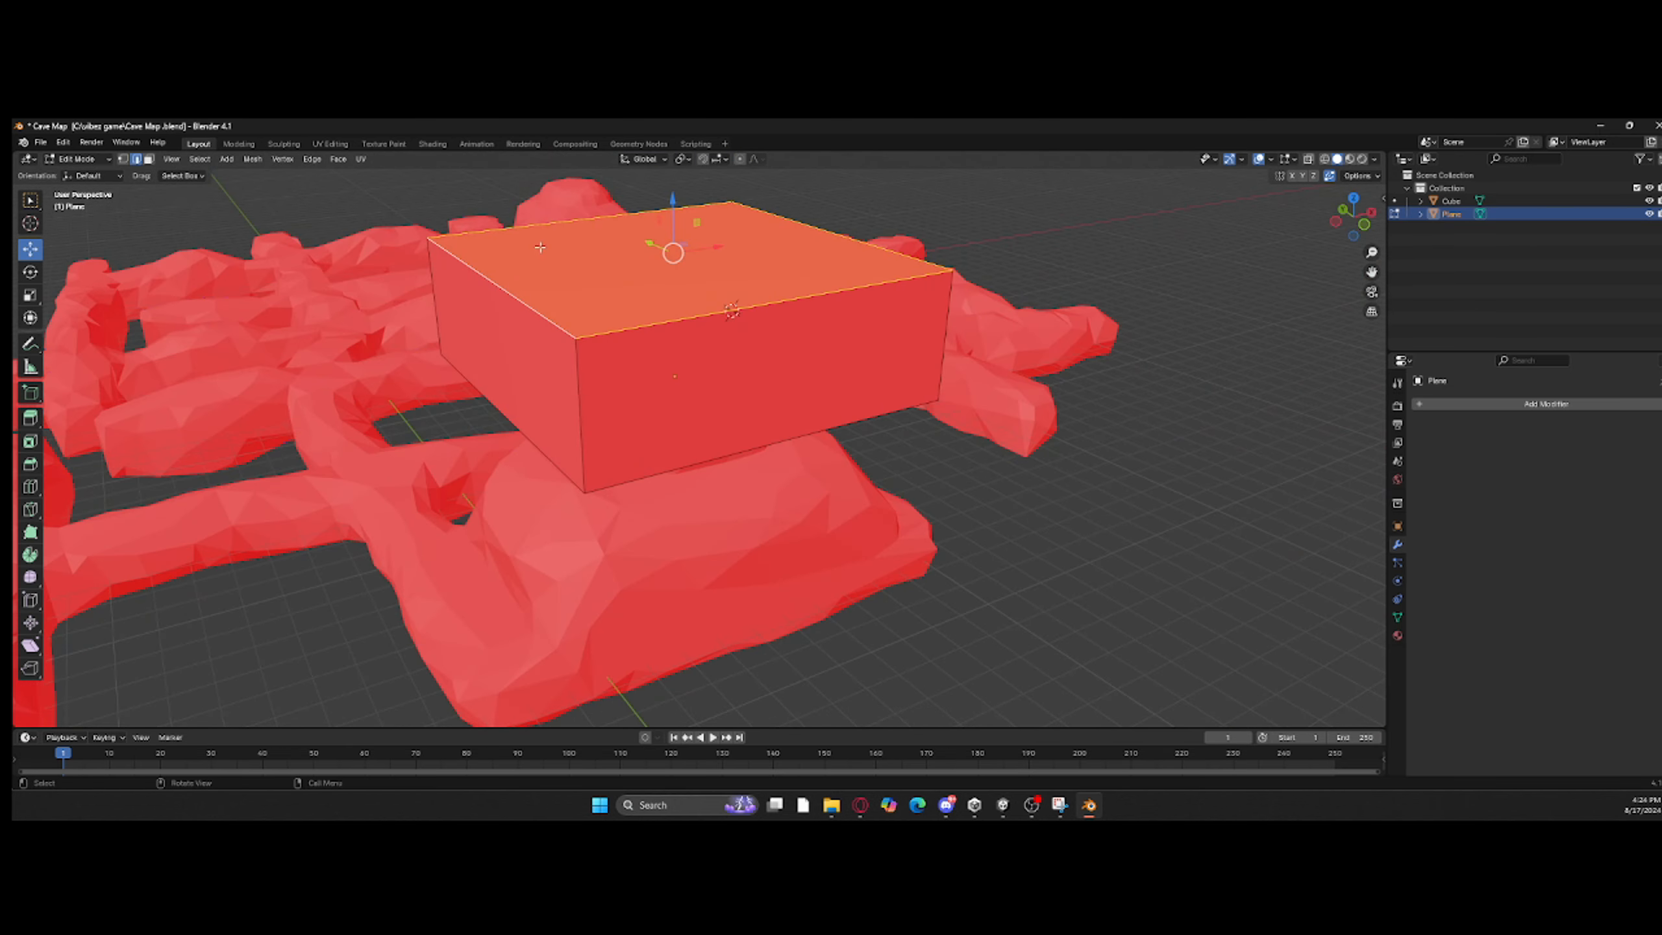
# Step: Extrude one side wall of the box in place and scale the new face down to doorway size
pyautogui.click(149, 160)
pyautogui.moveTo(815, 386); pyautogui.dragTo(756, 357, button='middle')
pyautogui.click(755, 357)
pyautogui.press('e')
pyautogui.click(30, 295)
pyautogui.moveTo(734, 337); pyautogui.dragTo(687, 306)
pyautogui.scroll(1, 726, 321)
pyautogui.keyDown('shift'); pyautogui.moveTo(779, 333); pyautogui.dragTo(781, 369, button='middle'); pyautogui.keyUp('shift')
pyautogui.moveTo(731, 382); pyautogui.dragTo(716, 382)
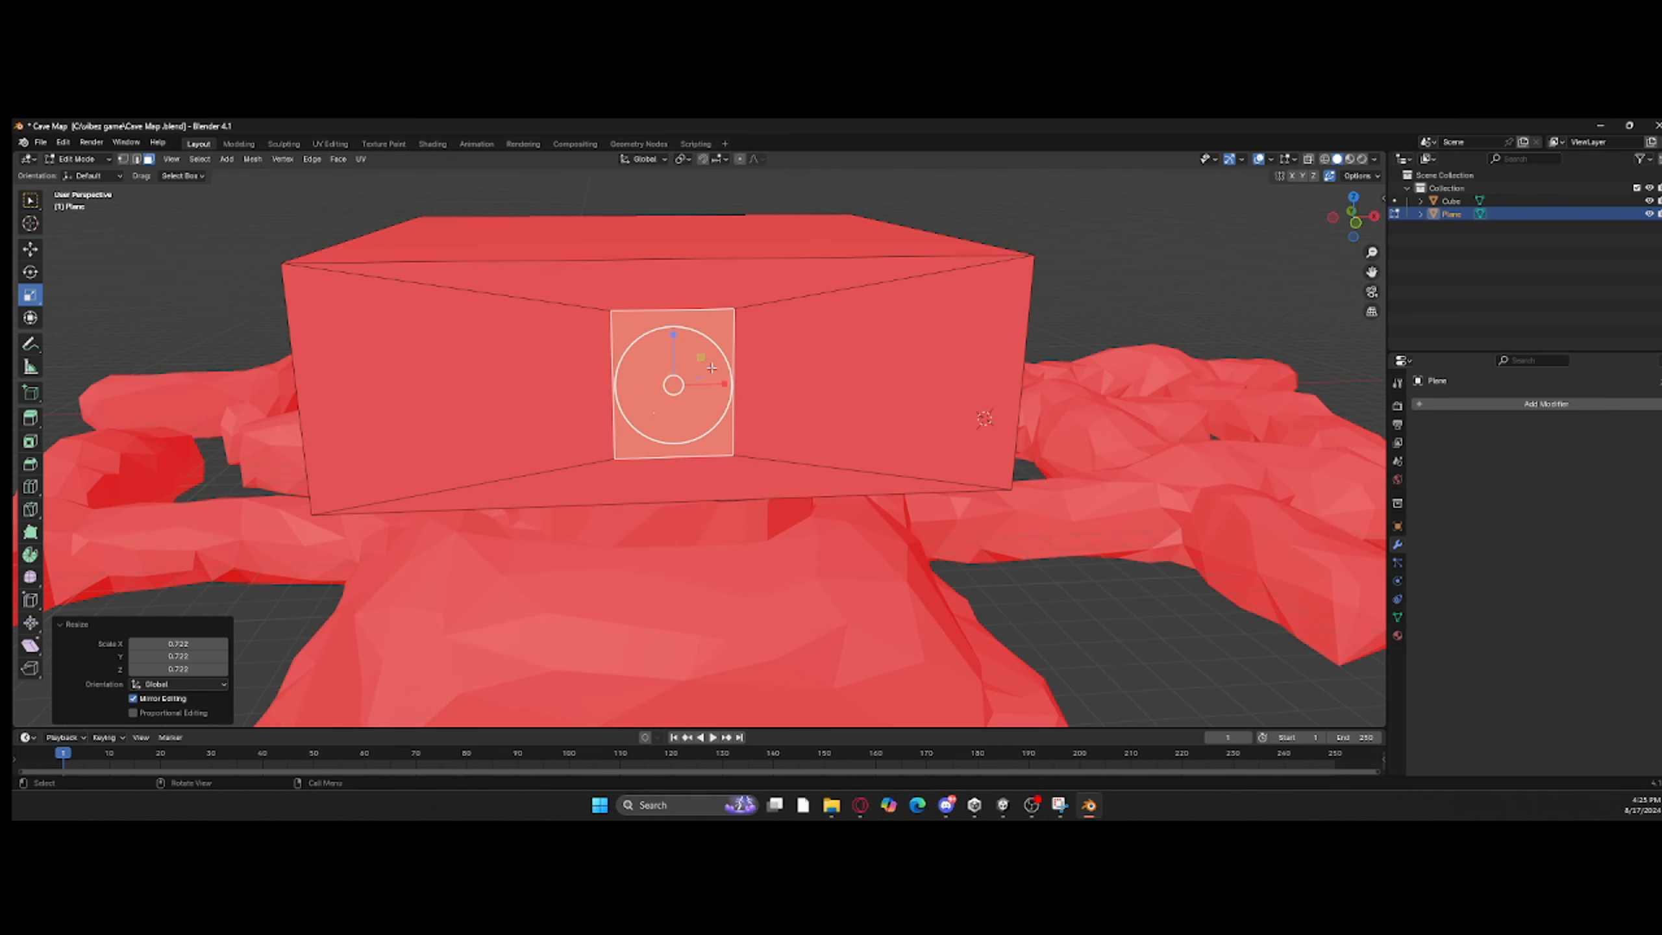
# Step: Move the small doorway face down to the bottom edge of the wall
pyautogui.click(30, 249)
pyautogui.scroll(1, 628, 314)
pyautogui.moveTo(647, 285); pyautogui.dragTo(671, 371)
pyautogui.scroll(-3, 680, 370)
# Step: Select the wall faces surrounding the doorway and merge them with Dissolve Faces
pyautogui.click(785, 377)
pyautogui.keyDown('shift'); pyautogui.click(694, 311); pyautogui.keyUp('shift')
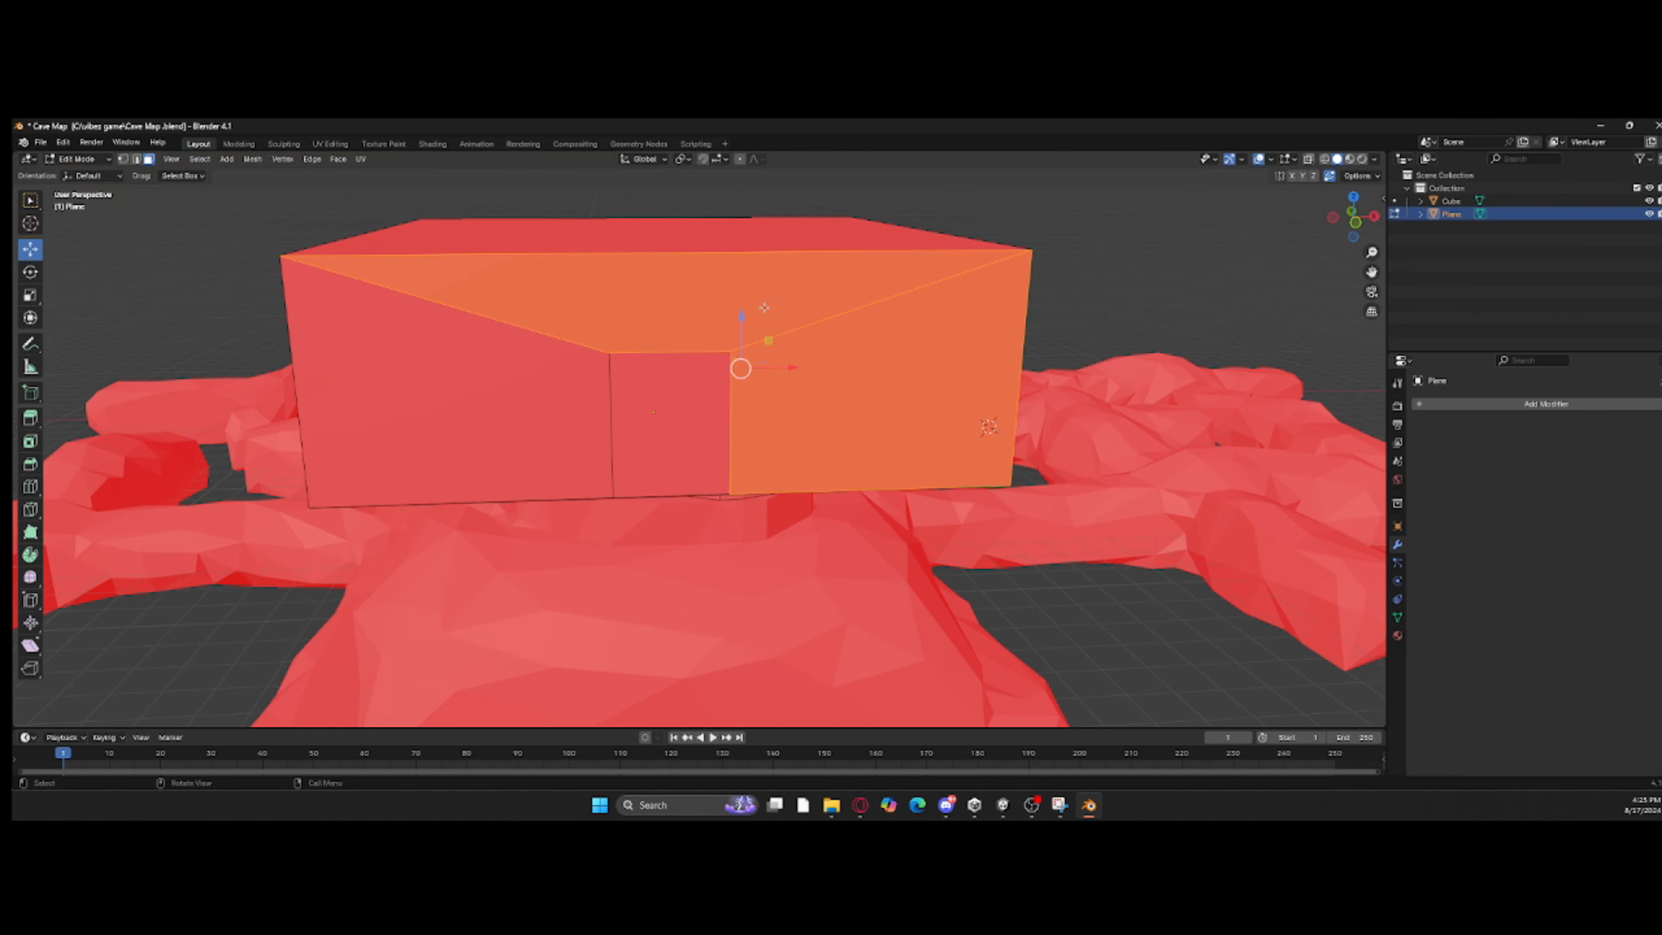
pyautogui.keyDown('shift'); pyautogui.click(546, 366); pyautogui.keyUp('shift')
pyautogui.click(573, 307)
pyautogui.hotkey('ctrl', 'z')
pyautogui.rightClick(710, 434)
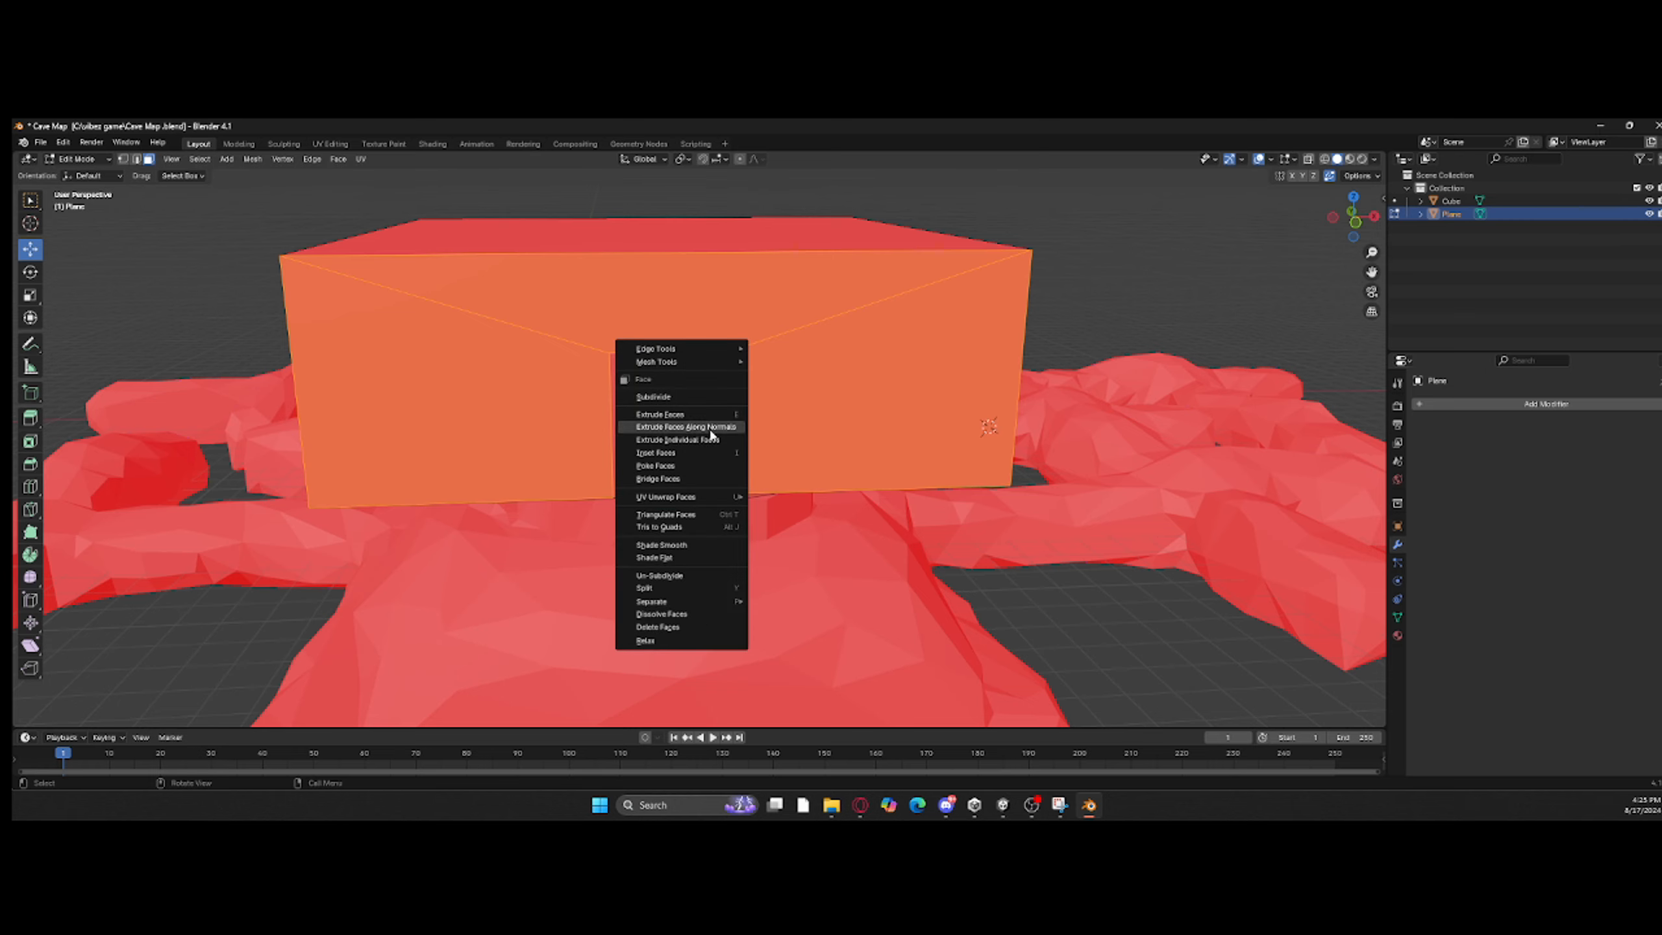
pyautogui.click(701, 616)
# Step: Extrude the doorway face outward by 5.976 m to form a short tunnel
pyautogui.scroll(-3, 942, 584)
pyautogui.click(942, 584)
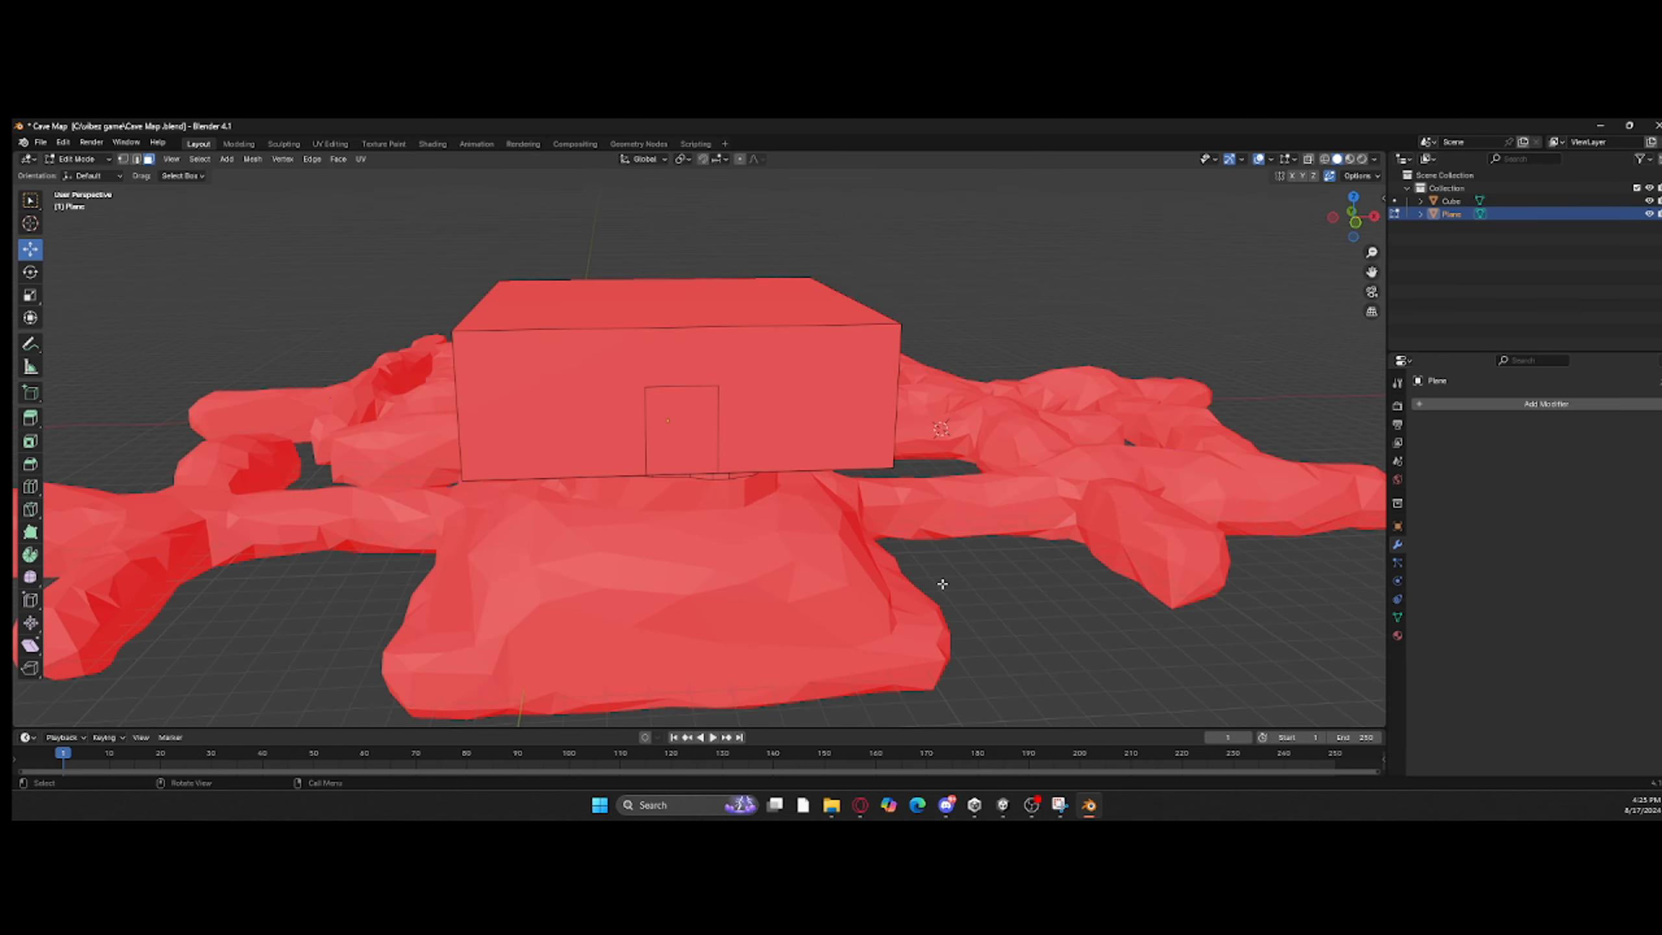
pyautogui.click(683, 432)
pyautogui.moveTo(687, 436); pyautogui.dragTo(913, 488, button='middle')
pyautogui.press('e')
pyautogui.click(938, 481)
# Step: Select the floor faces around the opening inside the box and dissolve them into one
pyautogui.scroll(5, 605, 460)
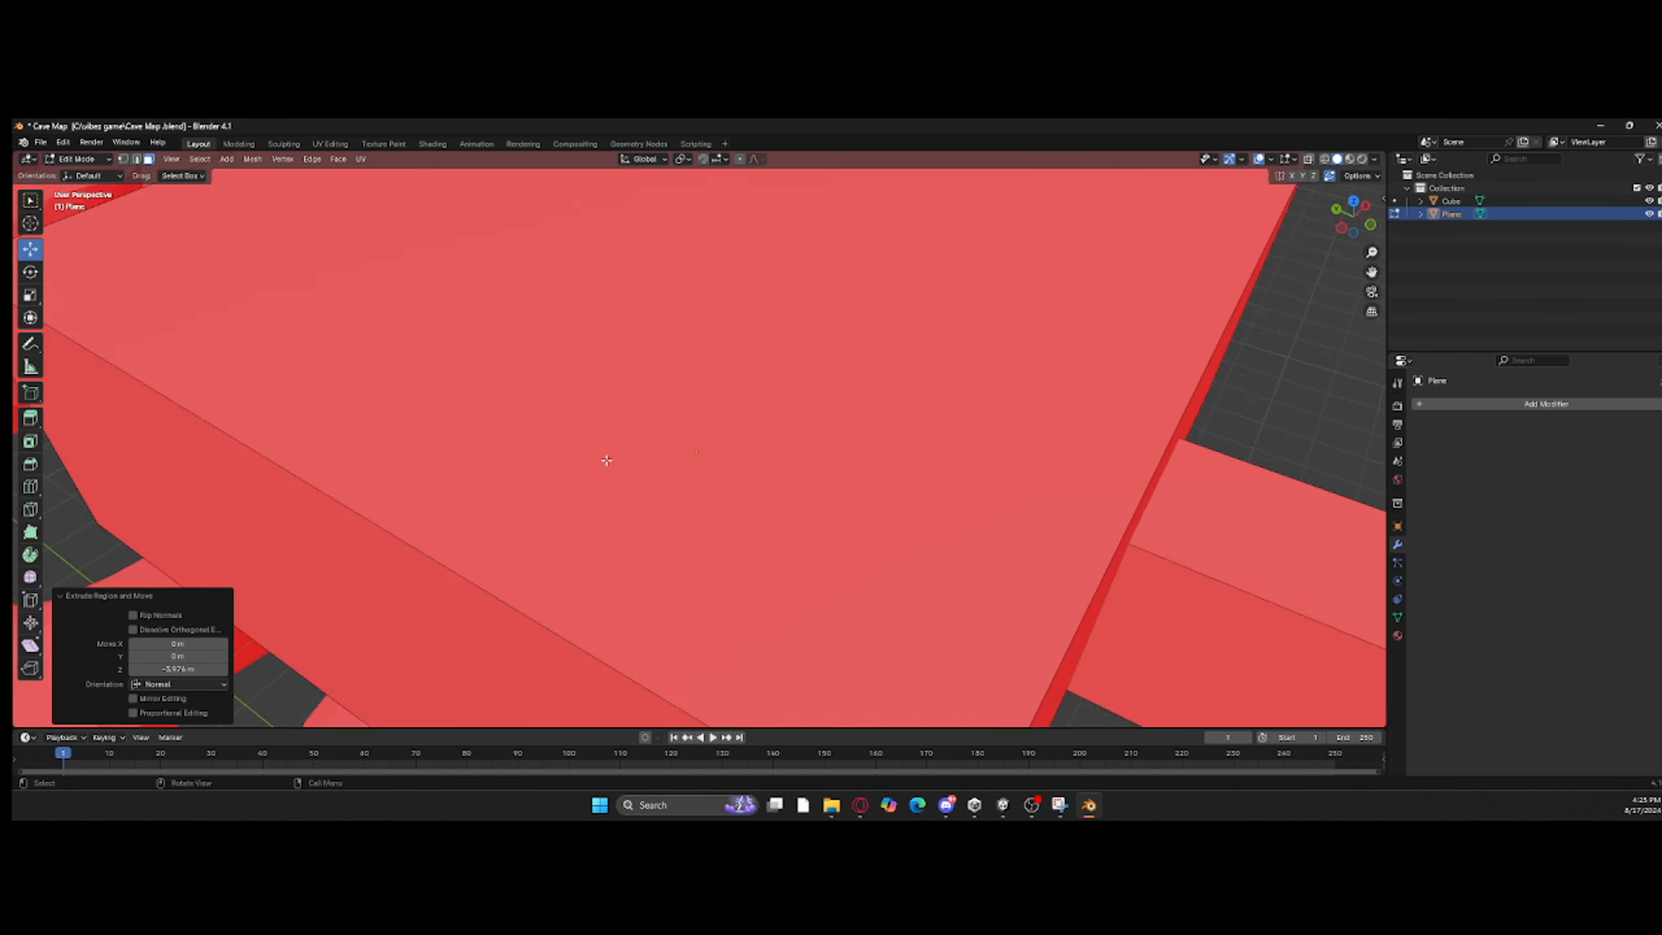
pyautogui.moveTo(605, 461); pyautogui.dragTo(784, 569, button='middle')
pyautogui.click(654, 262)
pyautogui.keyDown('shift'); pyautogui.click(735, 327); pyautogui.keyUp('shift')
pyautogui.moveTo(735, 326); pyautogui.dragTo(472, 330, button='middle')
pyautogui.rightClick(471, 332)
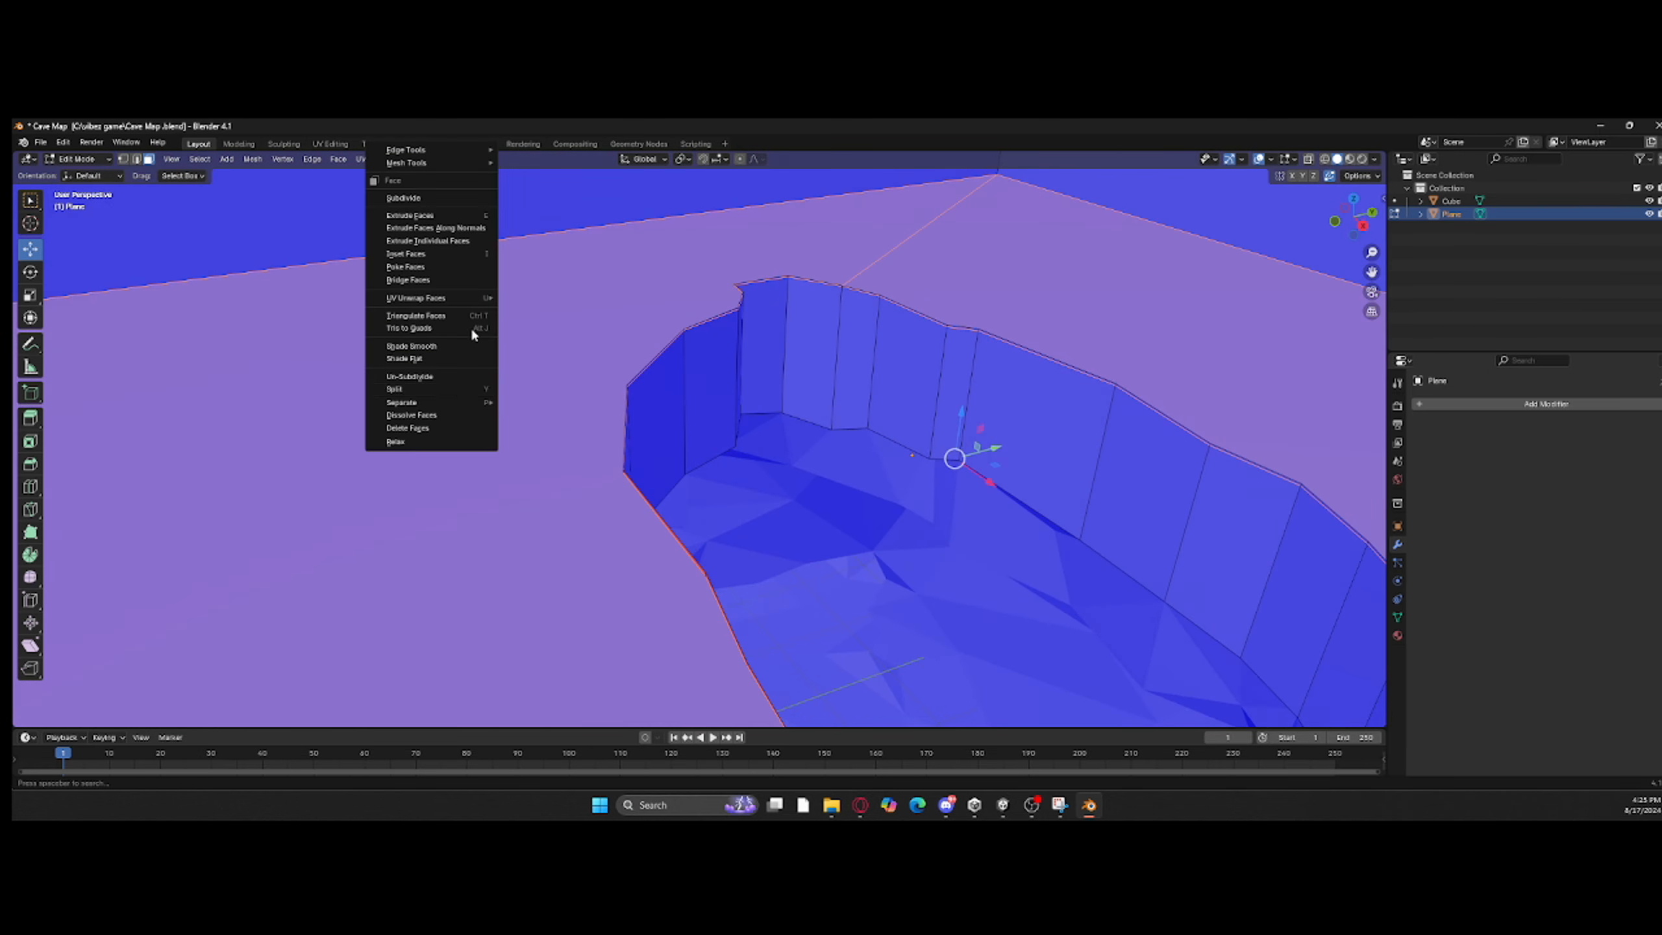
pyautogui.click(465, 419)
pyautogui.moveTo(464, 416); pyautogui.dragTo(992, 466, button='middle')
pyautogui.scroll(-5, 851, 452)
pyautogui.scroll(3, 1069, 382)
pyautogui.press('e')
pyautogui.rightClick(995, 504)
pyautogui.click(252, 159)
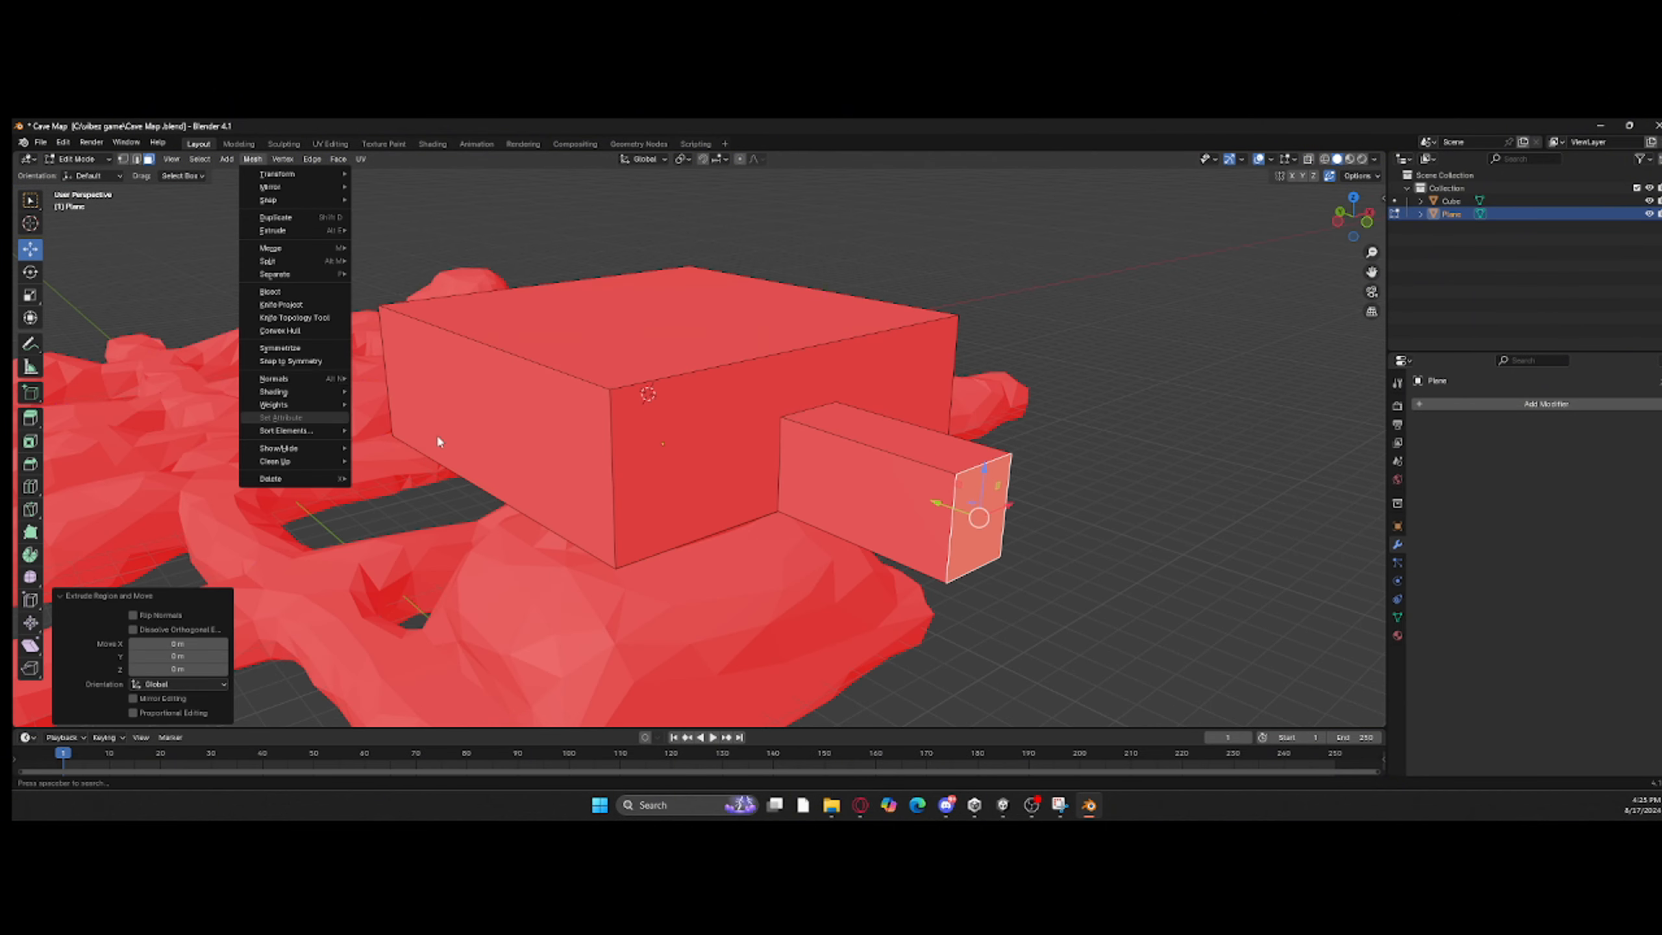
pyautogui.hotkey('ctrl', 'z')
pyautogui.hotkey('ctrl', 'z')
# Step: Separate the tunnel's end face into its own object and return to Object Mode
pyautogui.click(992, 527)
pyautogui.rightClick(992, 526)
pyautogui.moveTo(995, 508)
pyautogui.click(1048, 509)
pyautogui.press('Tab')
pyautogui.click(981, 516)
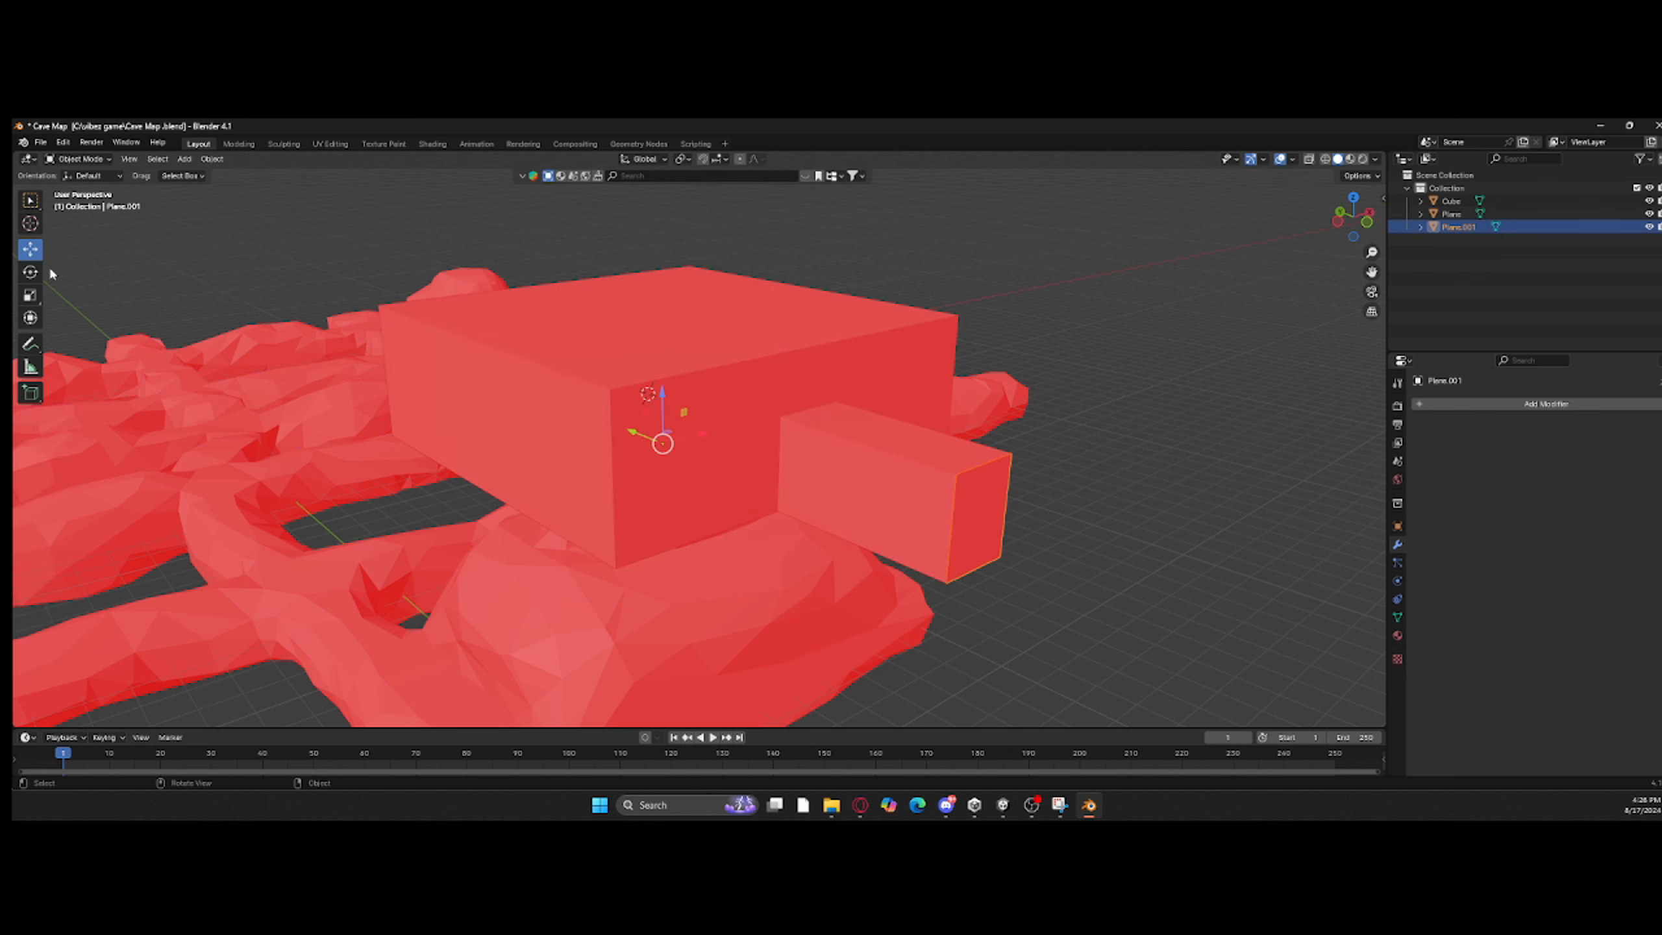
pyautogui.moveTo(644, 436); pyautogui.dragTo(657, 445)
pyautogui.hotkey('ctrl', 'z')
# Step: Select the box and the separated end face and export them as the FBX file Cave Map 3
pyautogui.click(1078, 584)
pyautogui.keyDown('shift'); pyautogui.click(973, 518); pyautogui.keyUp('shift')
pyautogui.scroll(-4, 969, 518)
pyautogui.moveTo(584, 510)
pyautogui.mouseDown(button='middle')
pyautogui.moveTo(593, 483)
pyautogui.moveTo(584, 509)
pyautogui.mouseUp(button='middle')
pyautogui.click(41, 143)
pyautogui.moveTo(110, 341)
pyautogui.click(220, 452)
pyautogui.click(1032, 620)
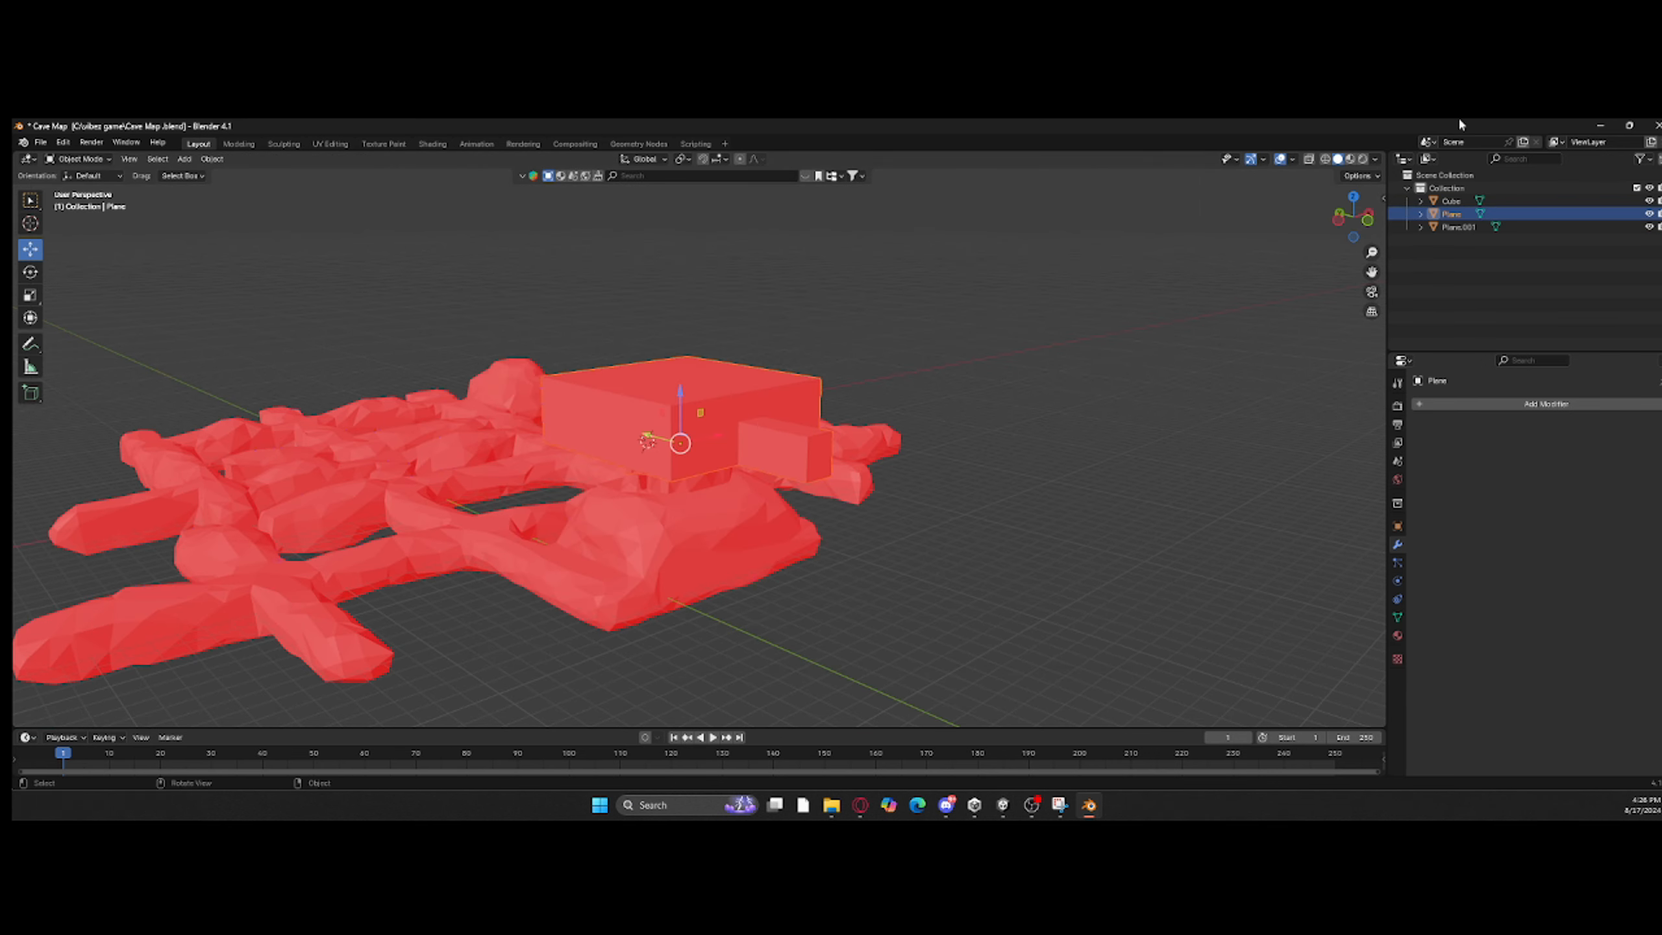
# Step: Switch to Unity, import Cave Map 3.fbx into the Caves folder and add it to the scene
pyautogui.click(1600, 125)
pyautogui.rightClick(874, 721)
pyautogui.click(926, 461)
pyautogui.doubleClick(157, 381)
pyautogui.moveTo(474, 641); pyautogui.dragTo(105, 366)
# Step: Copy the transform position of Cave Map 2's Plane and select the new Cave Map 3 object
pyautogui.moveTo(629, 393); pyautogui.dragTo(851, 289, button='right')
pyautogui.click(1394, 172)
pyautogui.click(1661, 257)
pyautogui.moveTo(1564, 383)
pyautogui.click(1466, 427)
pyautogui.moveTo(1151, 374); pyautogui.dragTo(909, 408, button='right')
pyautogui.click(909, 408)
pyautogui.click(1475, 419)
pyautogui.click(152, 323)
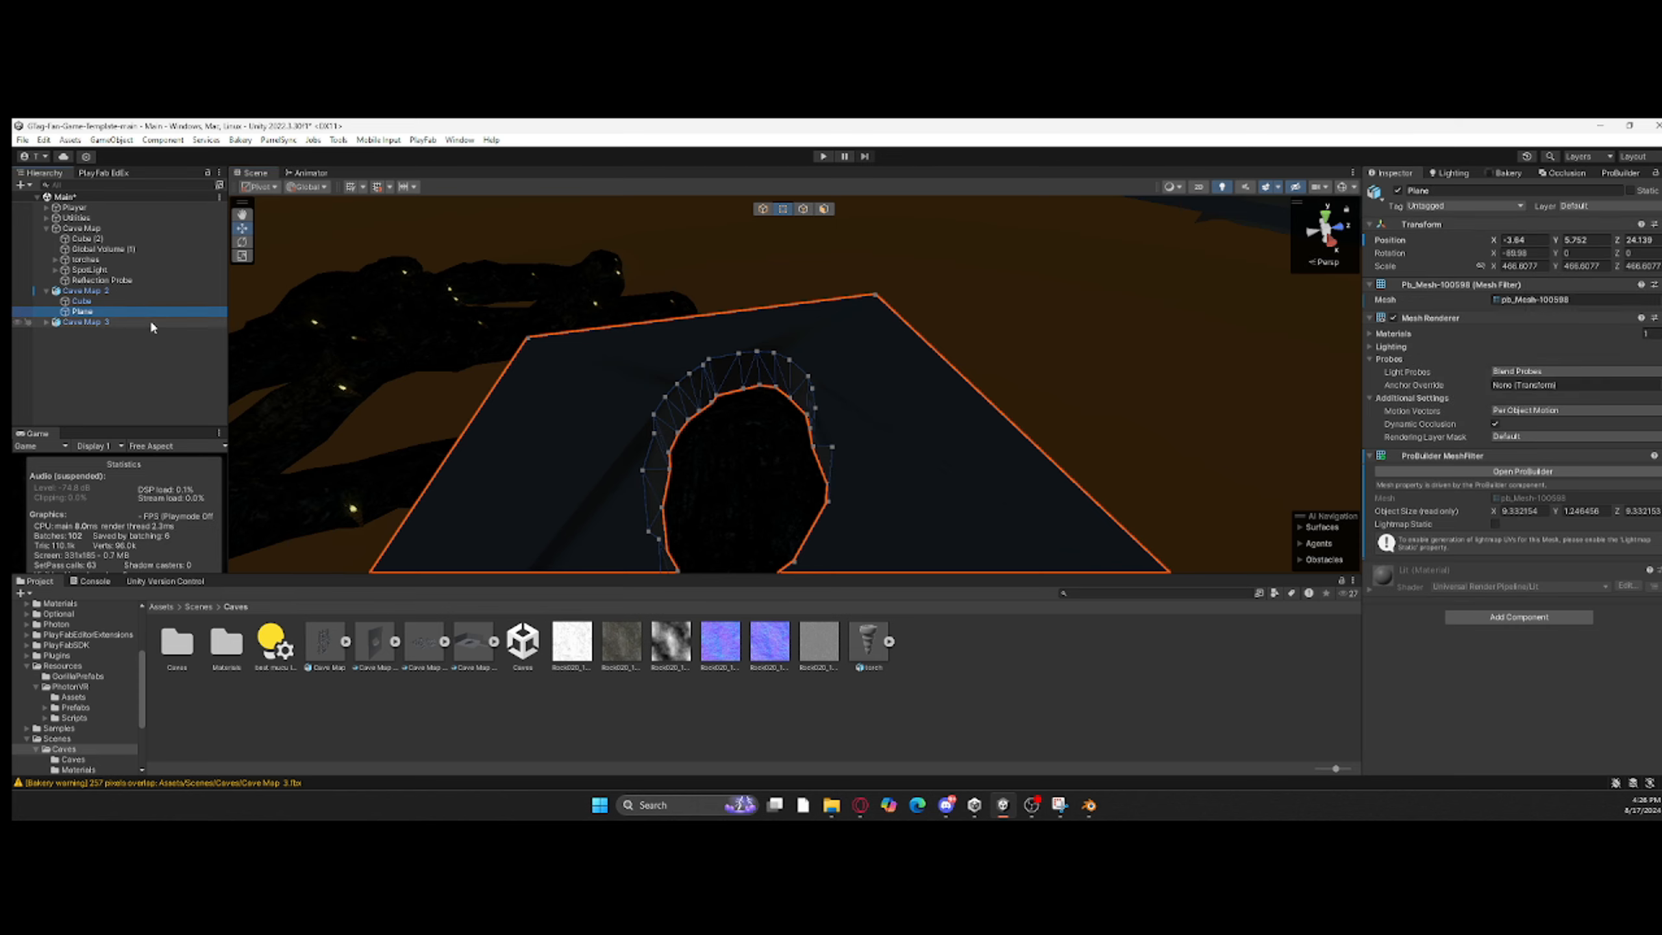
# Step: Switch ProBuilder back to object selection and match Cave Map 3's Plane to the old Plane's position
pyautogui.moveTo(707, 367); pyautogui.dragTo(1021, 340, button='right')
pyautogui.press('s')
pyautogui.click(763, 209)
pyautogui.moveTo(806, 287); pyautogui.dragTo(1339, 279, button='right')
pyautogui.press('w')
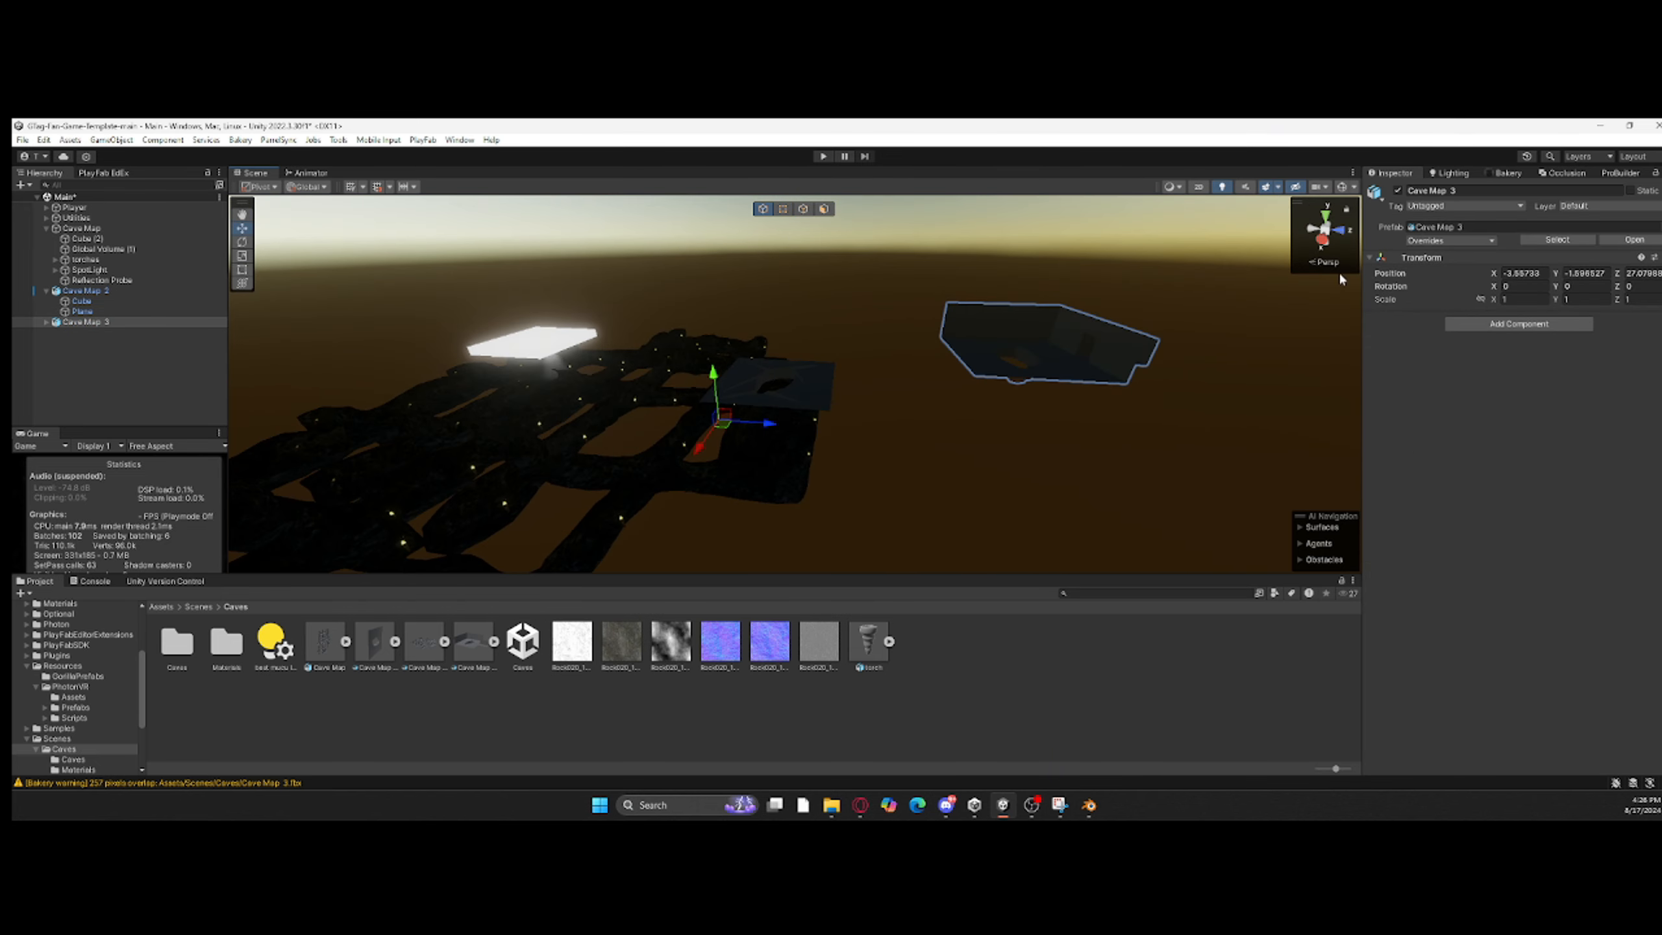
pyautogui.click(782, 386)
pyautogui.click(1106, 364)
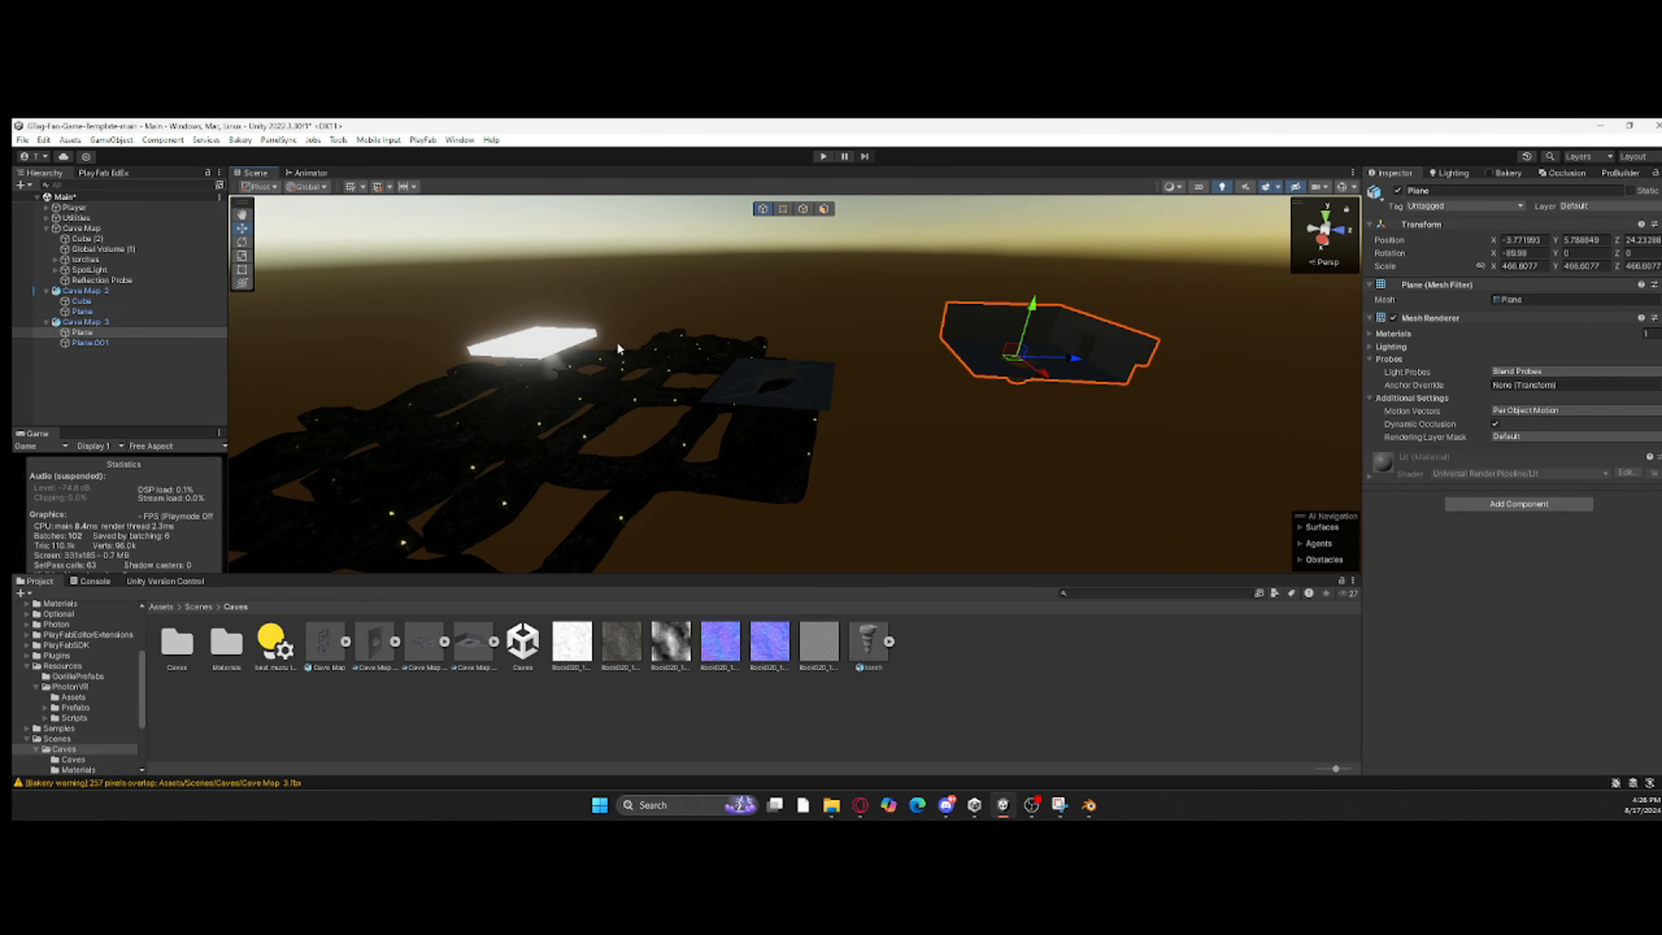
pyautogui.click(1587, 348)
pyautogui.click(1484, 431)
# Step: Paste the same position onto Plane.001 and check the inside of the placed room
pyautogui.doubleClick(1145, 352)
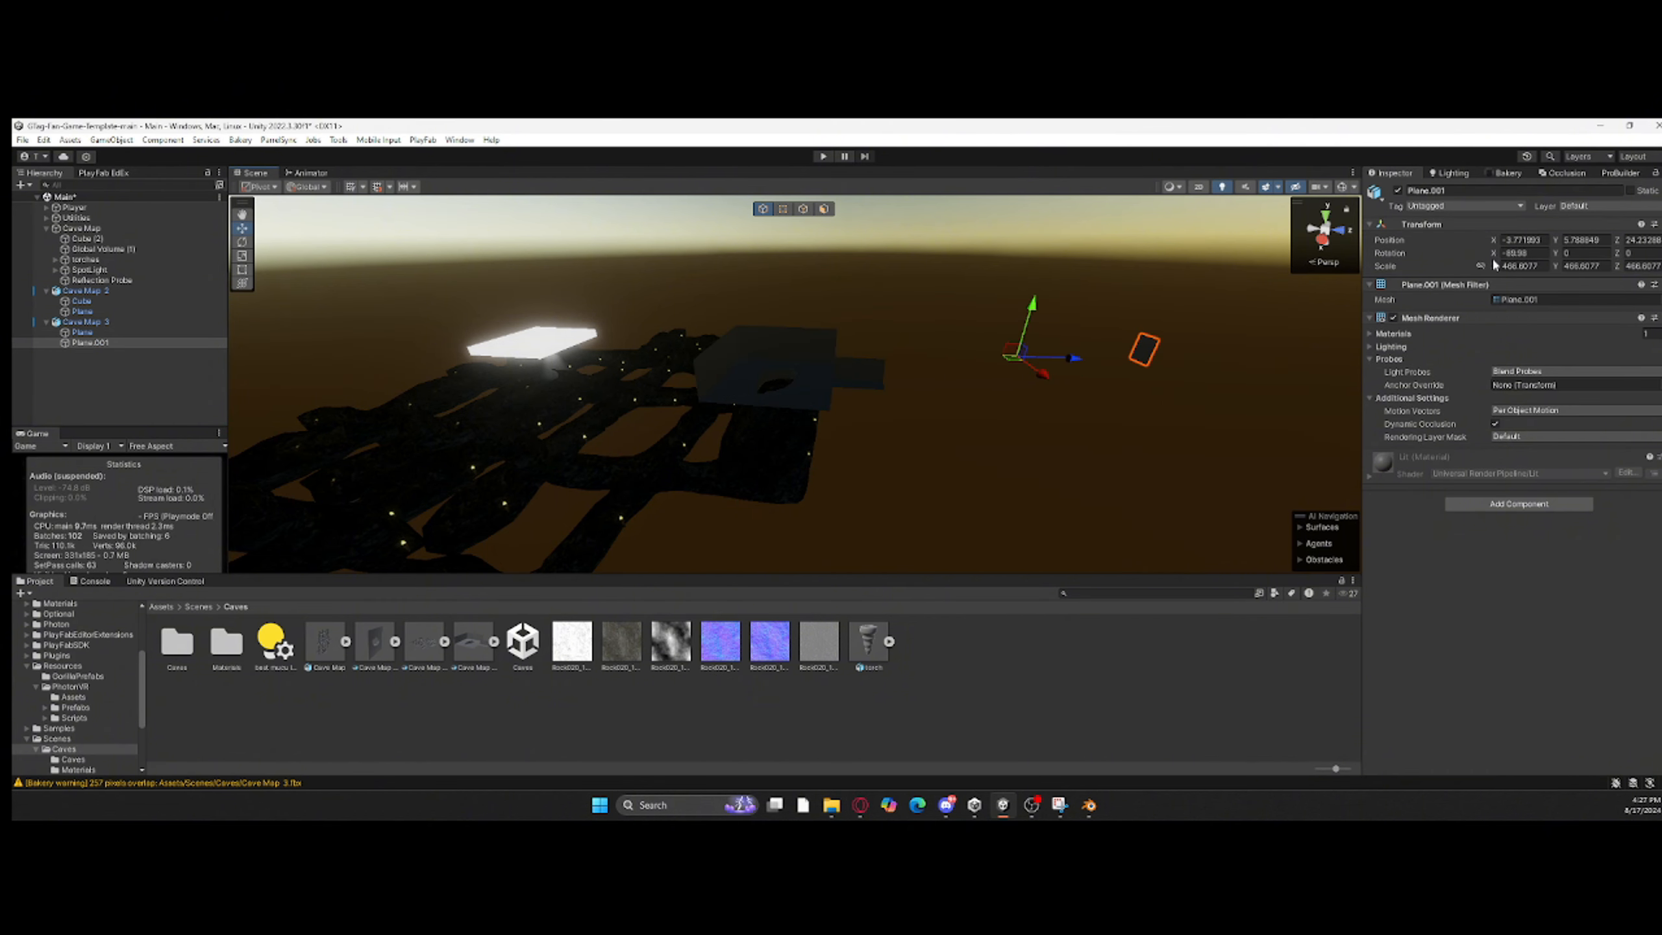
pyautogui.click(1462, 394)
pyautogui.moveTo(1061, 367); pyautogui.dragTo(1007, 321, button='right')
pyautogui.press('w')
pyautogui.click(944, 356)
pyautogui.press('a')
pyautogui.doubleClick(1021, 541)
# Step: Delete the old Plane child from Cave Map 2
pyautogui.rightClick(108, 280)
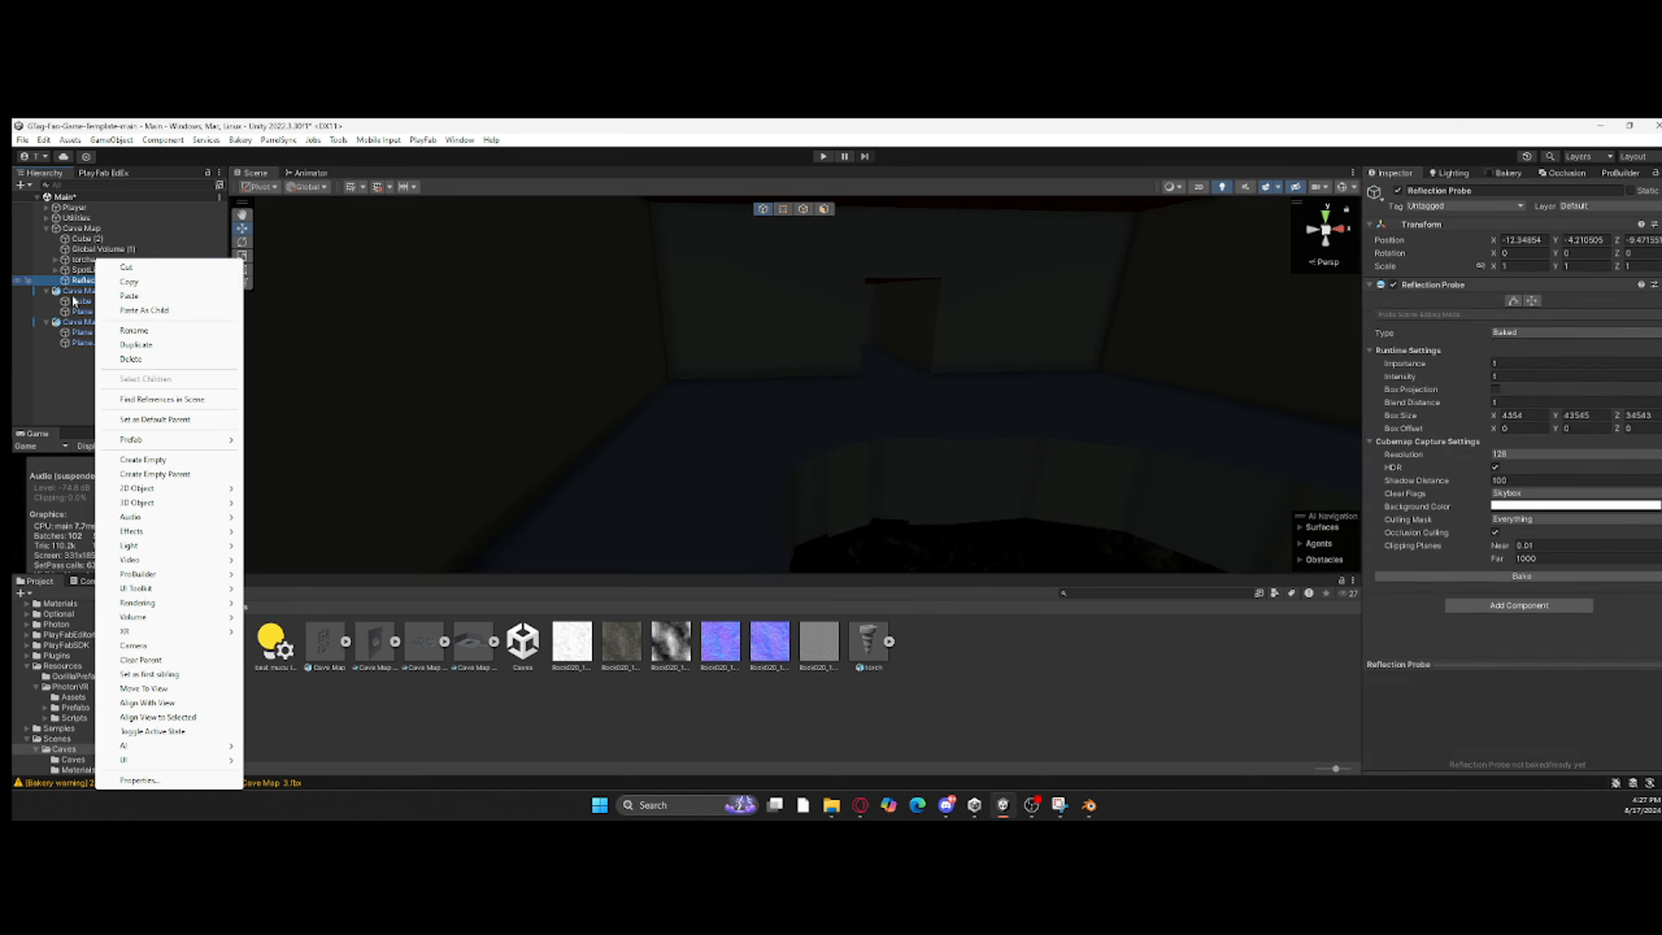
pyautogui.rightClick(70, 291)
pyautogui.click(50, 291)
pyautogui.click(48, 292)
pyautogui.click(84, 312)
pyautogui.rightClick(91, 312)
pyautogui.click(154, 372)
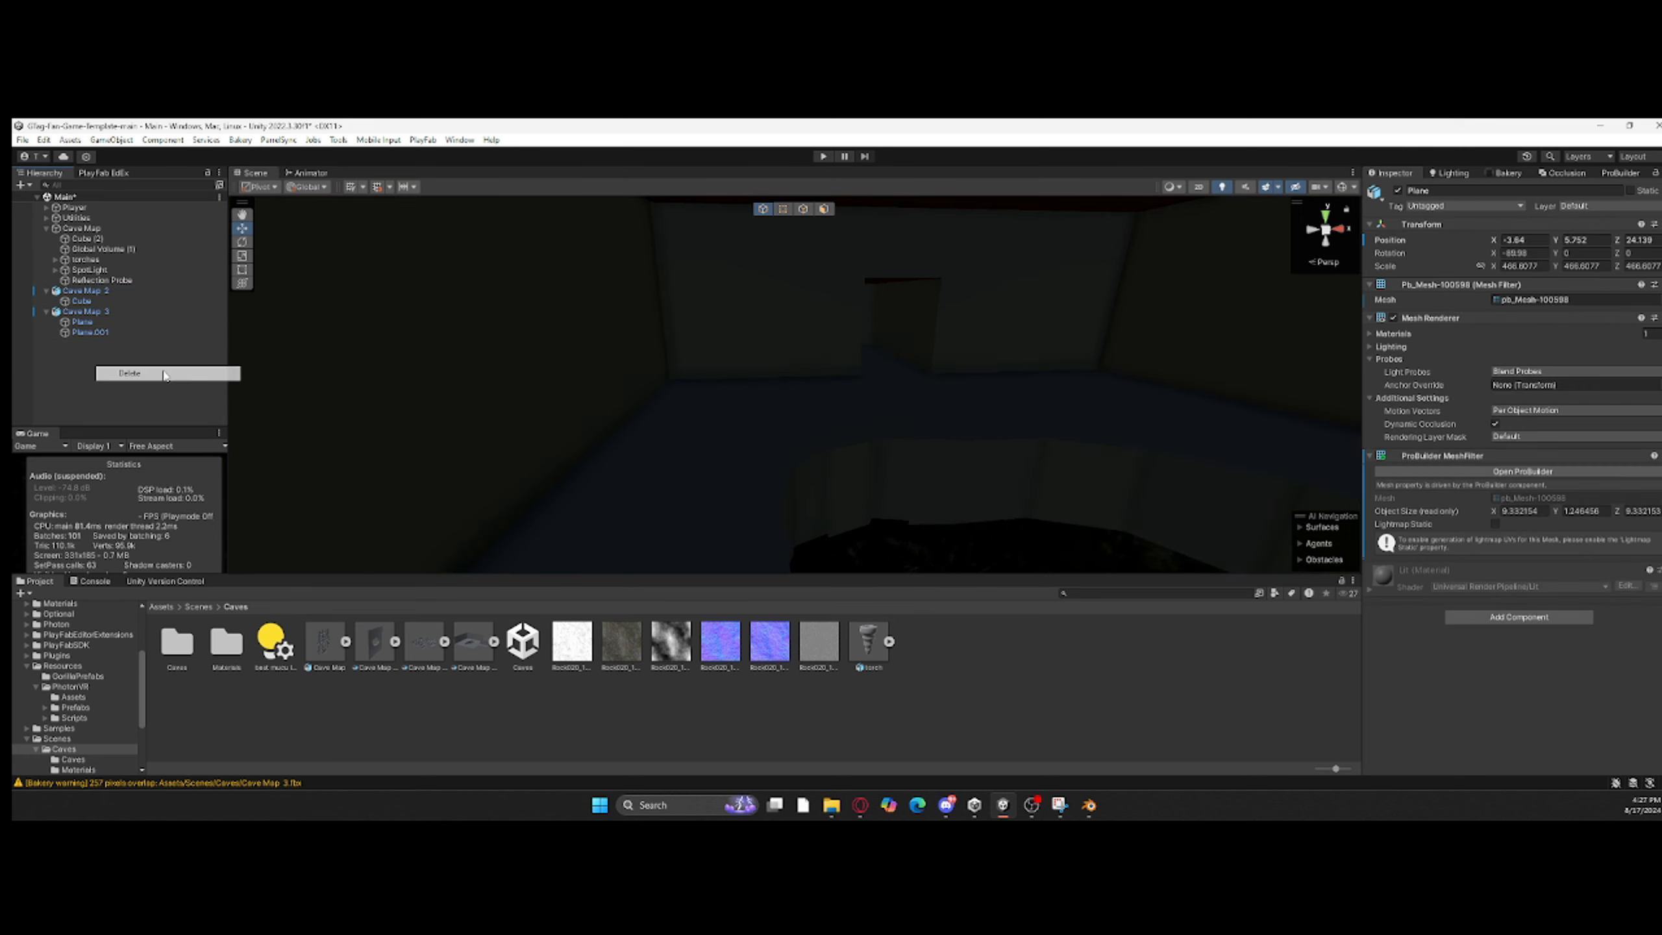
# Step: Unpack the Cave Map 2 prefab and move its Cube child into Cave Map 3
pyautogui.doubleClick(83, 301)
pyautogui.moveTo(782, 461); pyautogui.dragTo(850, 491, button='right')
pyautogui.moveTo(91, 301)
pyautogui.mouseDown()
pyautogui.moveTo(126, 326)
pyautogui.moveTo(93, 306)
pyautogui.moveTo(107, 327)
pyautogui.mouseUp()
pyautogui.click(941, 489)
pyautogui.rightClick(91, 291)
pyautogui.moveTo(163, 468)
pyautogui.click(295, 559)
# Step: Delete the emptied Cave Map 2 object from the scene
pyautogui.rightClick(100, 291)
pyautogui.click(135, 387)
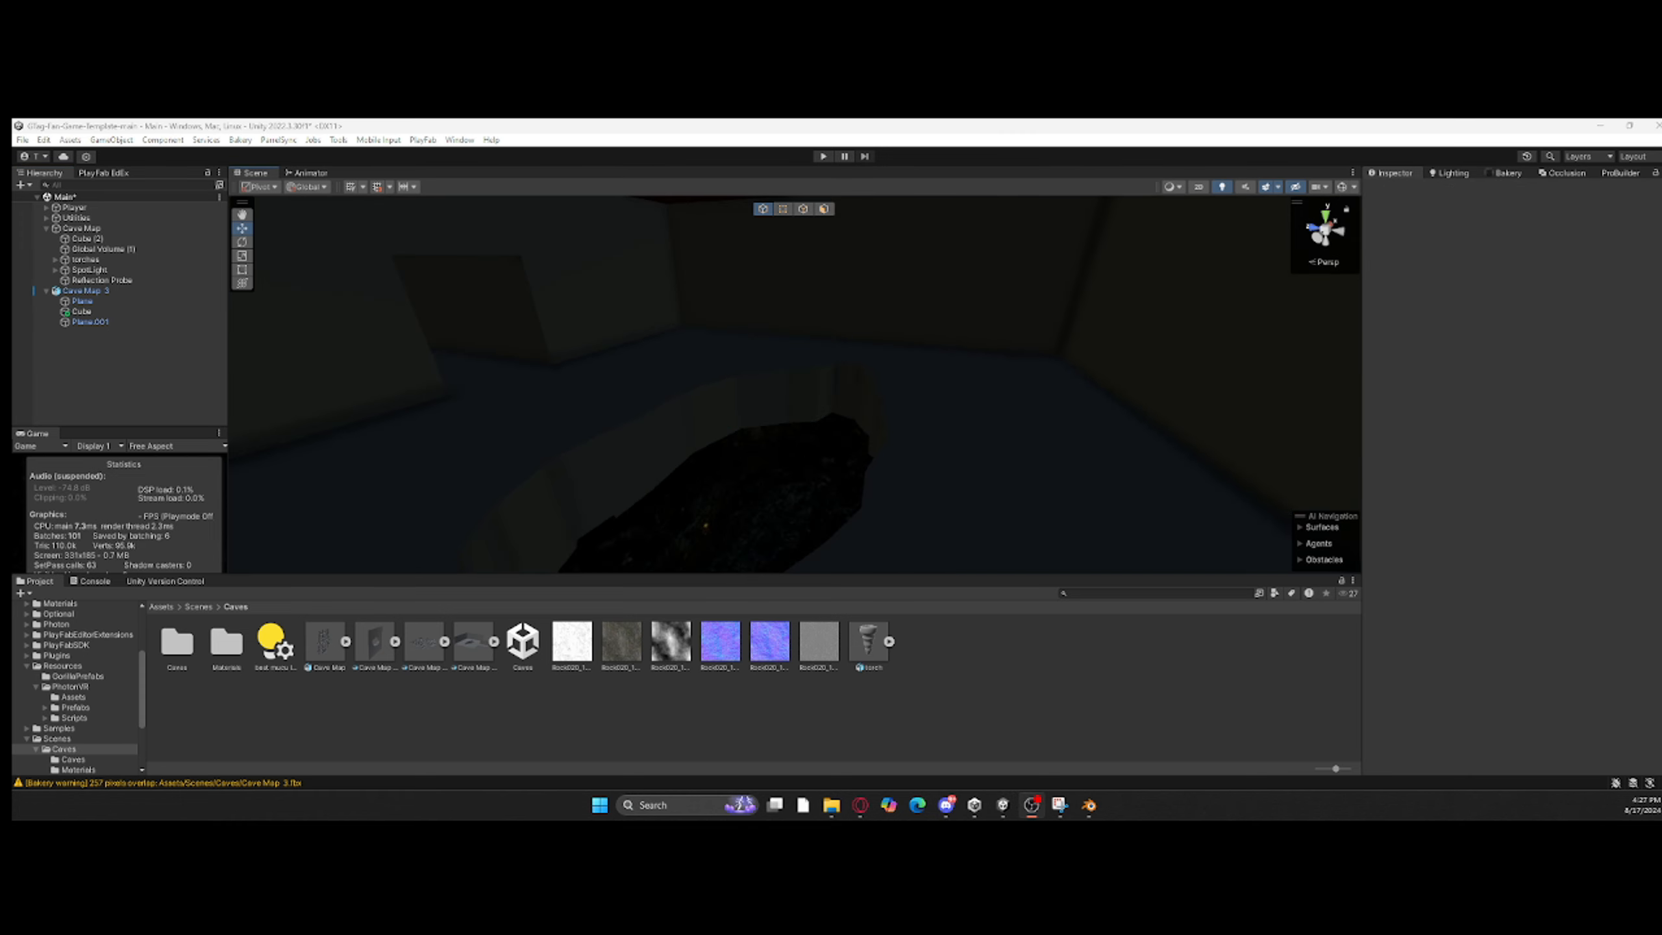